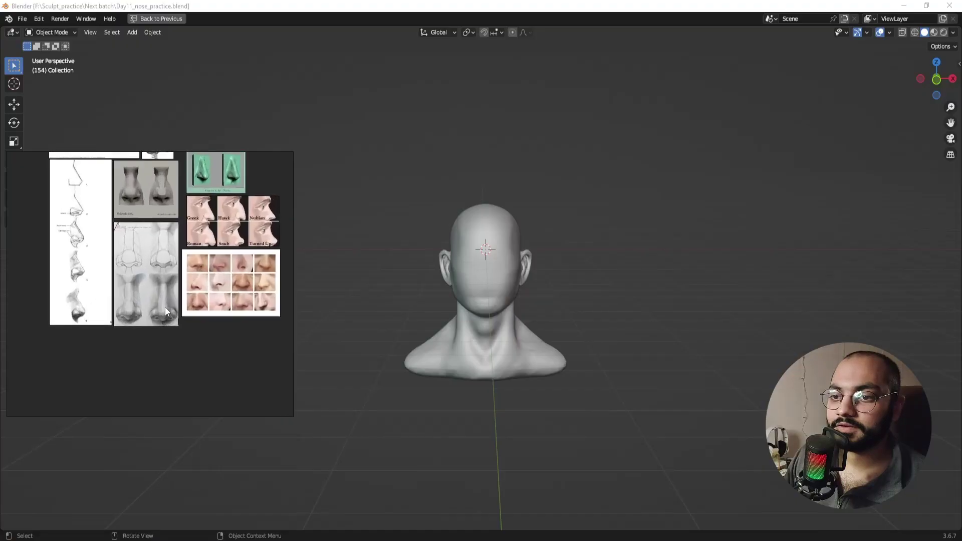
Step: Examine the nose anatomy diagrams, profile sketches, shading studies and nose photos on the reference board
scroll(165, 307, "down", 2)
middle_click_drag(121, 298, 131, 337)
scroll(132, 336, "up", 3)
scroll(150, 310, "up", 3)
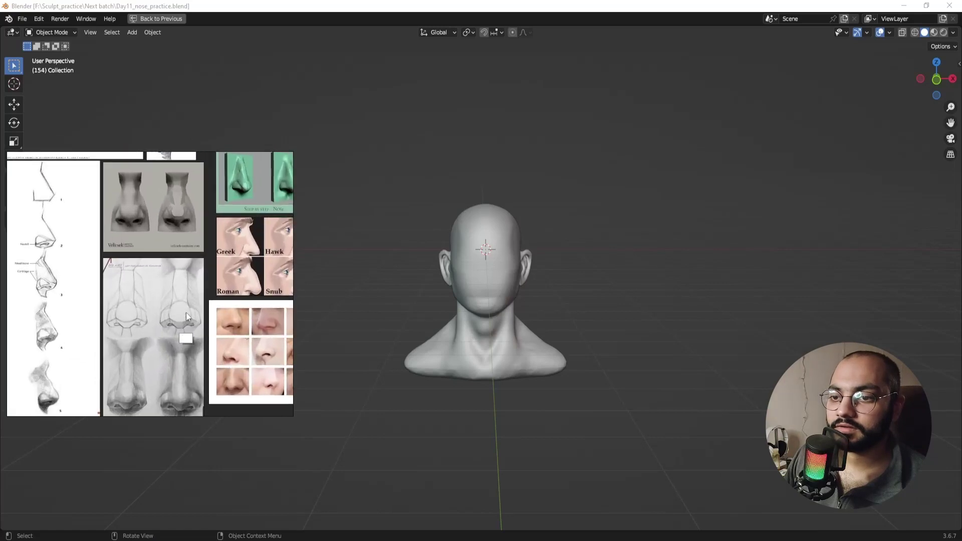
left_click_drag(186, 311, 172, 372, "alt")
scroll(151, 287, "up", 1)
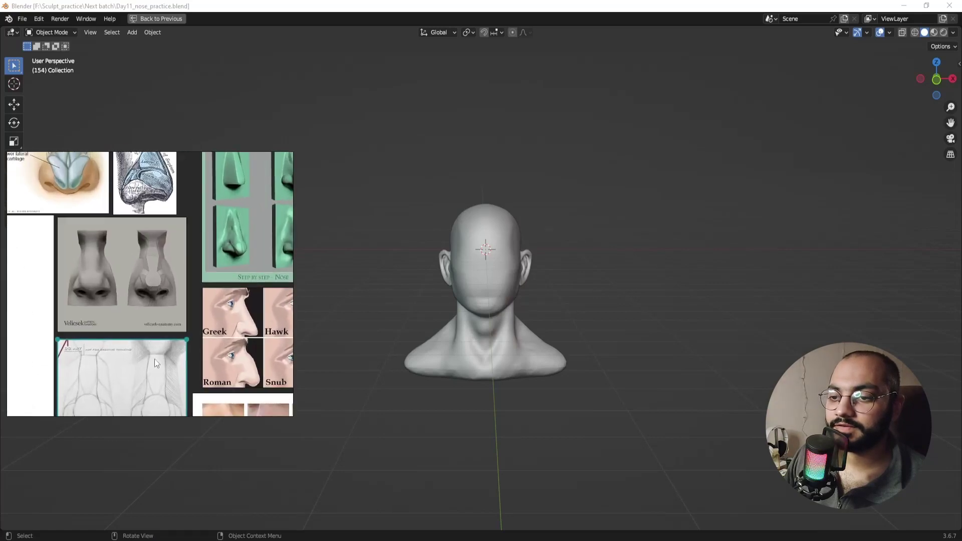
middle_click_drag(240, 280, 145, 335)
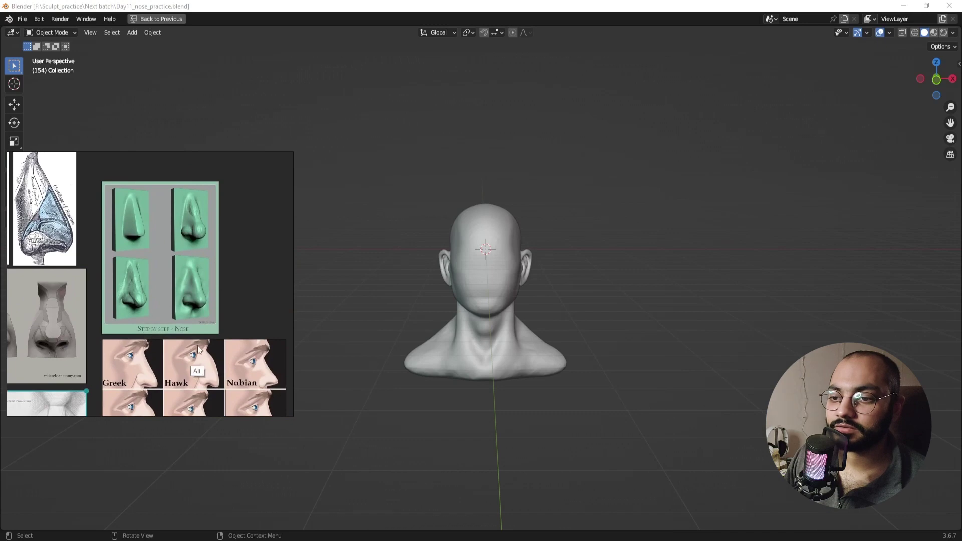
mouse_move(197, 346)
left_mouse_down("alt")
mouse_move(160, 268)
mouse_move(153, 213)
left_mouse_up("alt")
left_click_drag(145, 346, 226, 232, "alt")
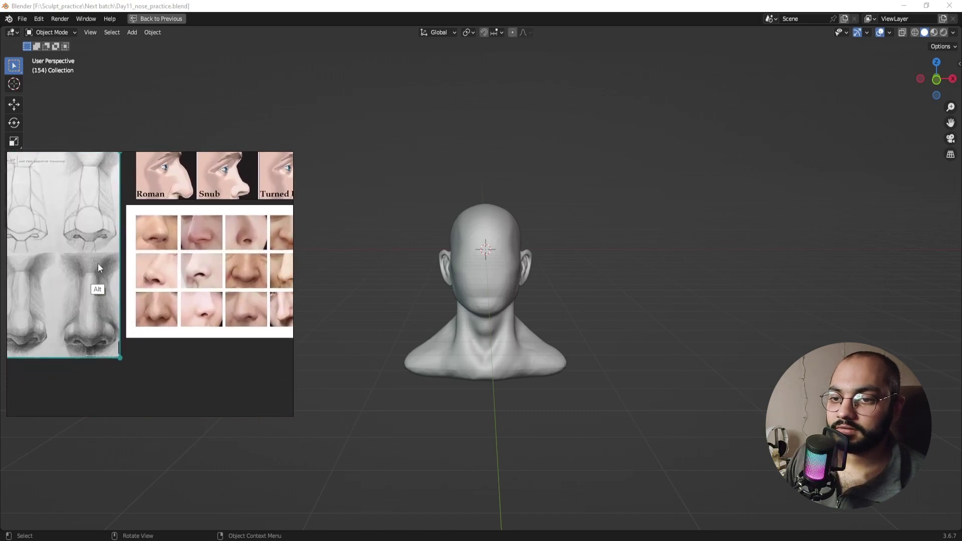
middle_click_drag(98, 264, 190, 282)
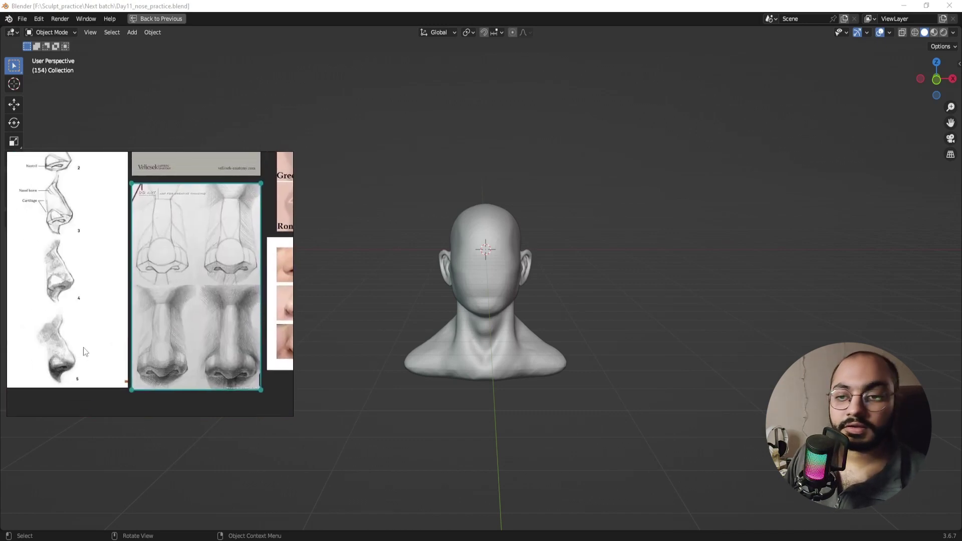
left_click_drag(134, 329, 225, 369, "alt")
left_click_drag(190, 284, 132, 371, "alt")
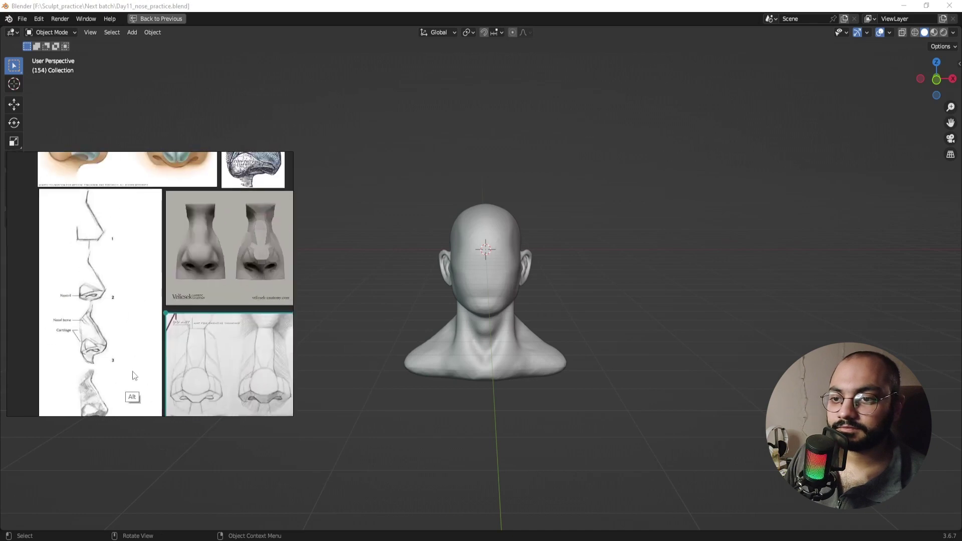
middle_click_drag(135, 375, 92, 287, "alt")
scroll(179, 342, "down", 5)
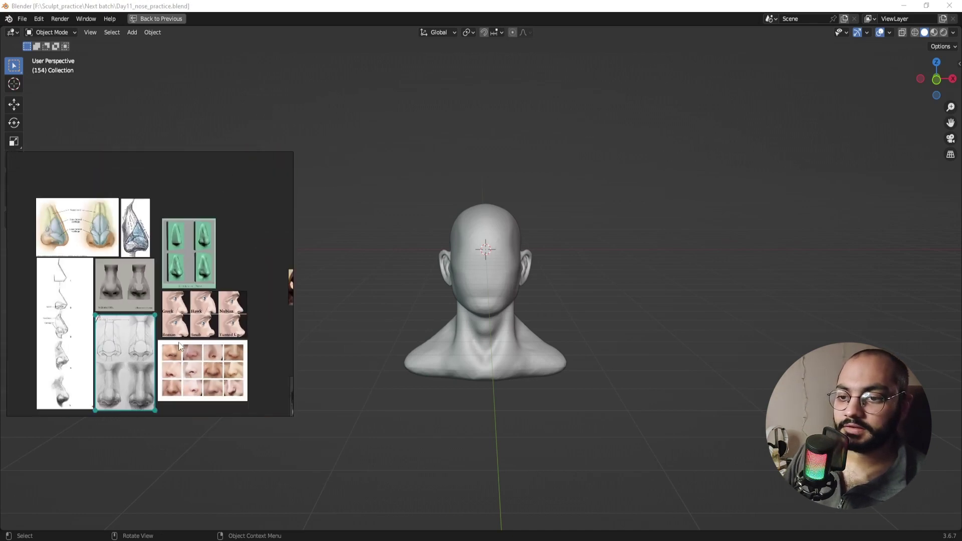
Step: Look over the whole reference board, comparing the nose studies and nose-type charts with the portrait references
left_click_drag(229, 300, 94, 220, "alt")
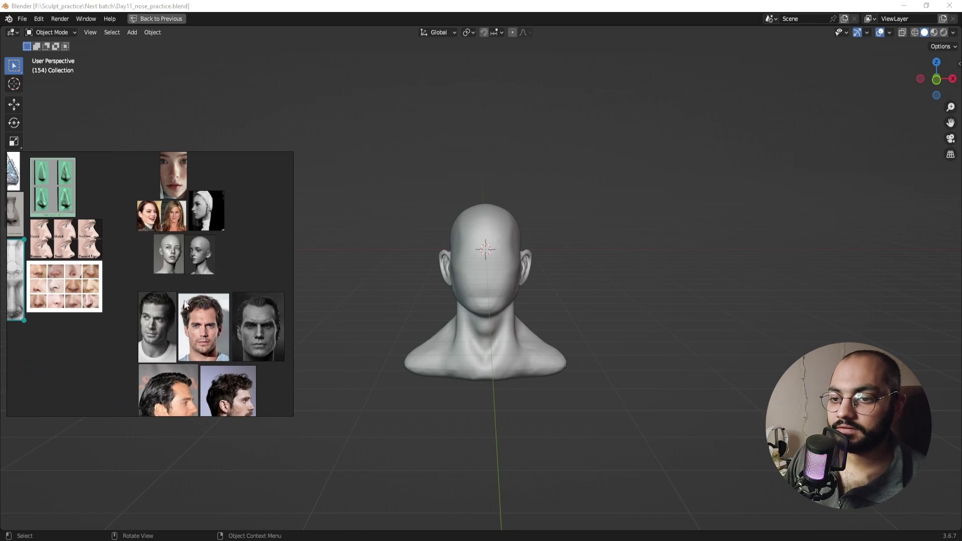
left_click_drag(119, 368, 127, 308, "alt")
left_click_drag(97, 276, 210, 355, "alt")
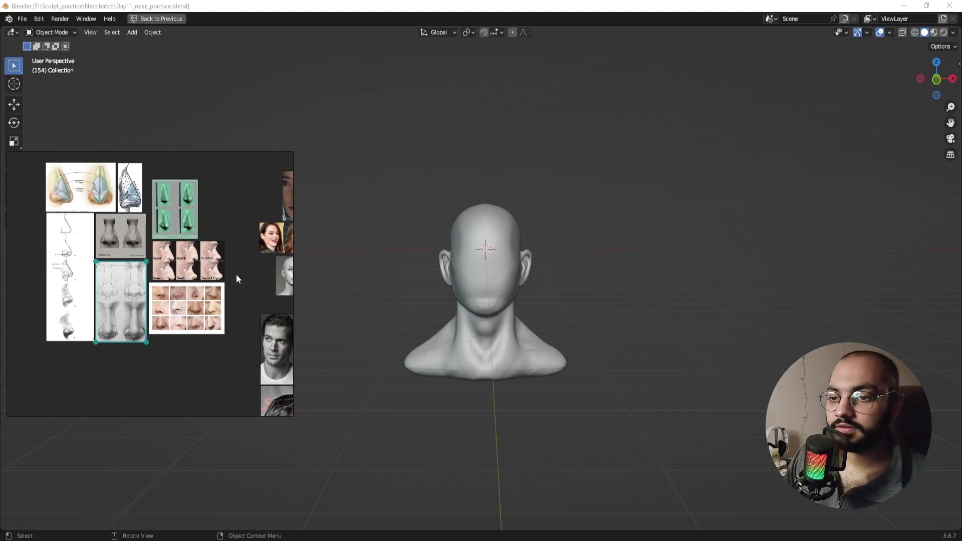
middle_click_drag(239, 272, 203, 293, "alt")
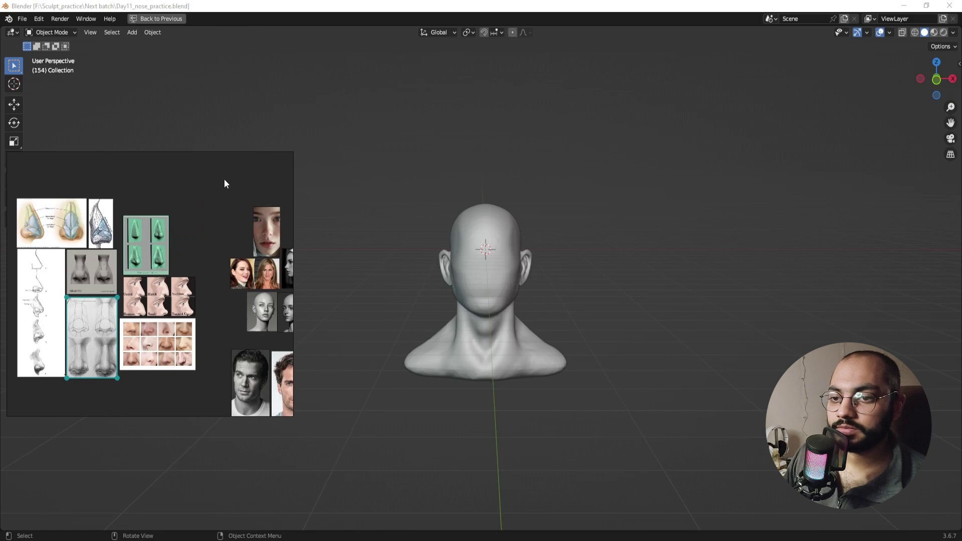
scroll(178, 233, "up", 2)
middle_click_drag(103, 327, 164, 288)
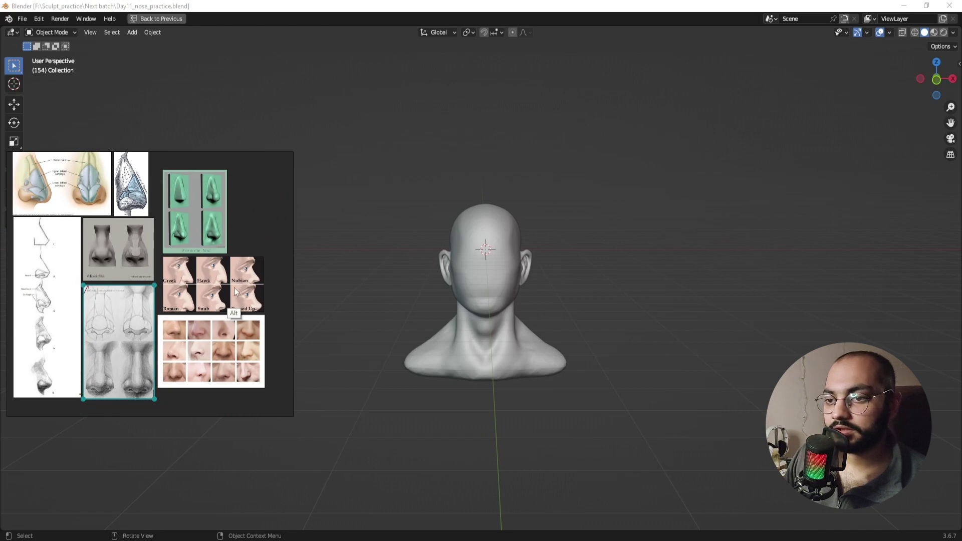
left_click_drag(234, 287, 130, 265, "alt")
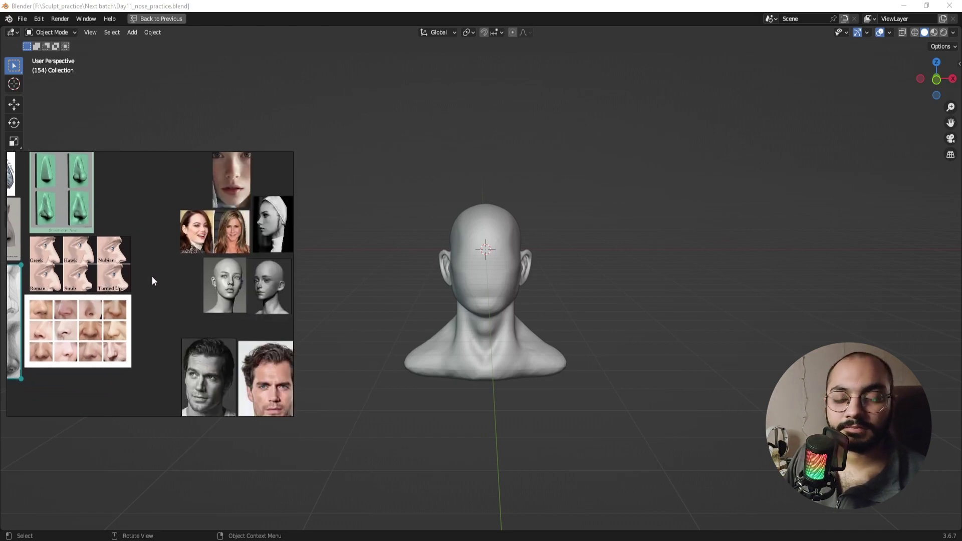
middle_click_drag(162, 346, 253, 302)
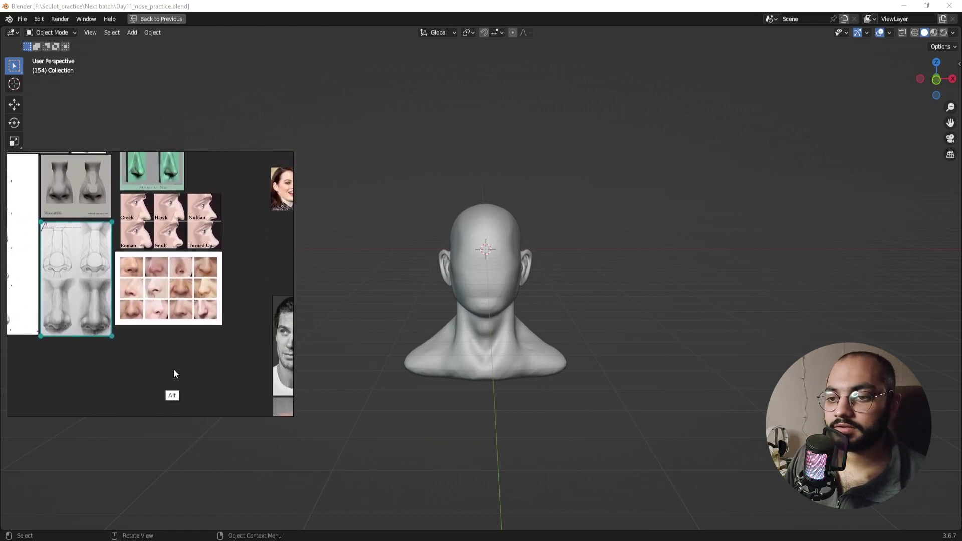
mouse_move(174, 369)
middle_mouse_down()
mouse_move(205, 352)
mouse_move(203, 375)
mouse_move(180, 363)
mouse_move(172, 378)
middle_mouse_up()
Step: Study the nose on the male portrait references from the front, three-quarter and side views
middle_click_drag(226, 365, 101, 331, "alt")
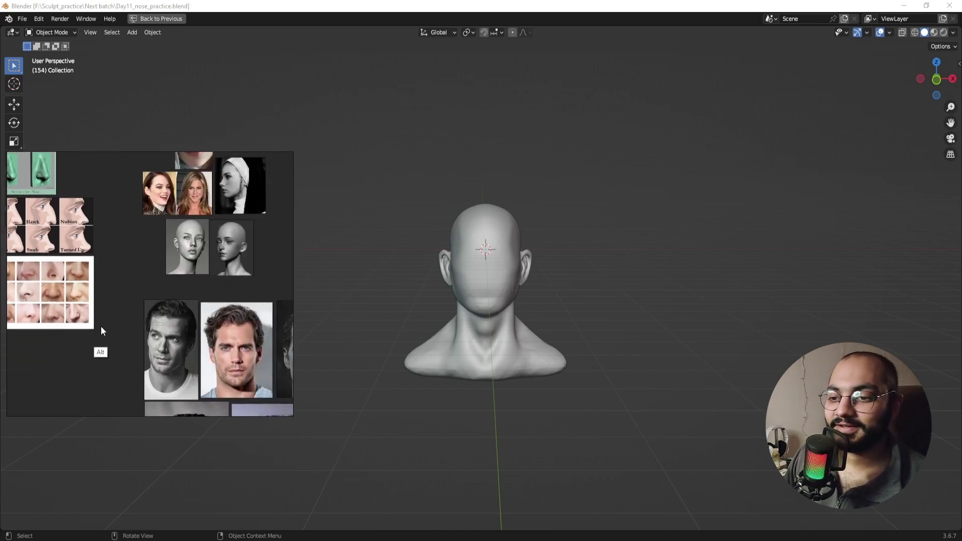
middle_click_drag(248, 353, 150, 285)
scroll(150, 285, "up", 2)
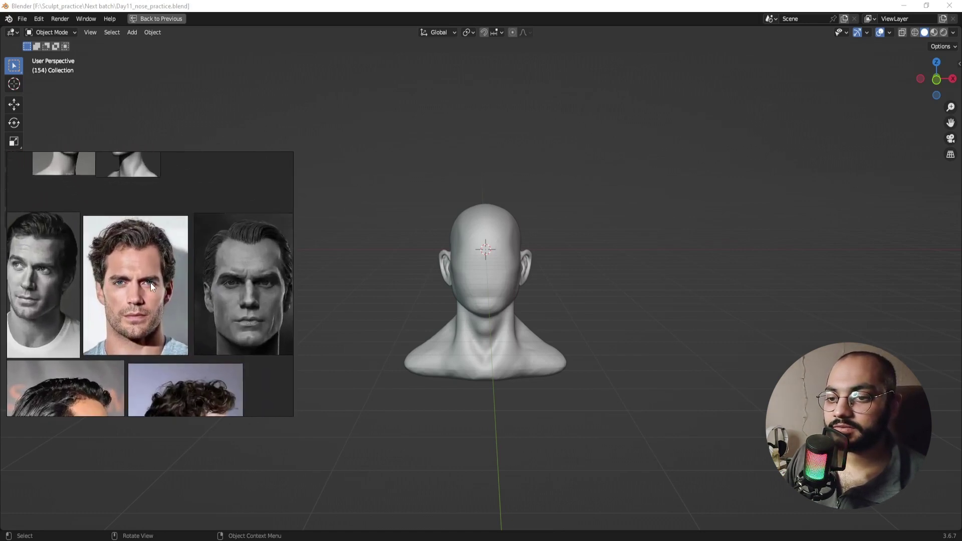
middle_click_drag(129, 362, 151, 304, "alt")
middle_click_drag(174, 337, 137, 281, "alt")
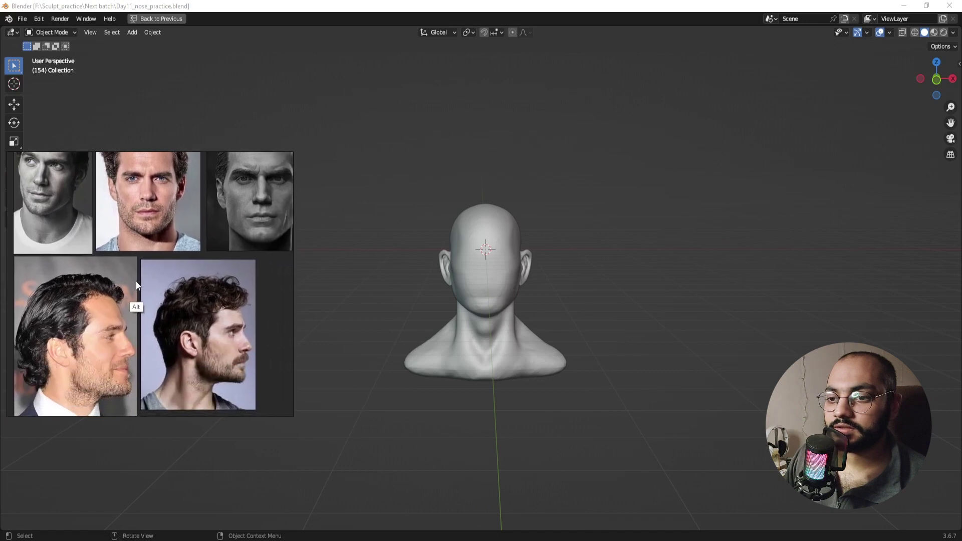
left_click_drag(137, 281, 132, 280, "alt")
middle_click_drag(142, 308, 142, 336, "alt")
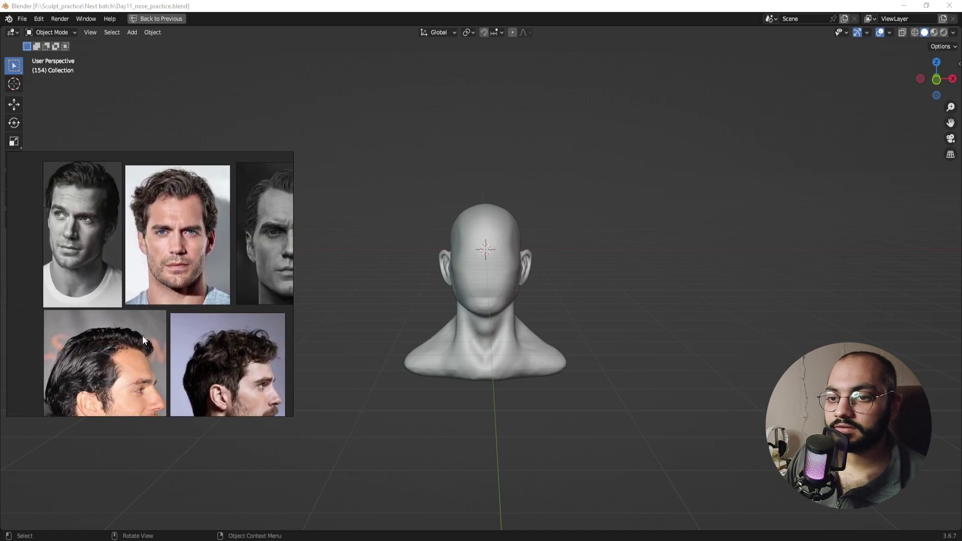
middle_click_drag(114, 295, 132, 330, "alt")
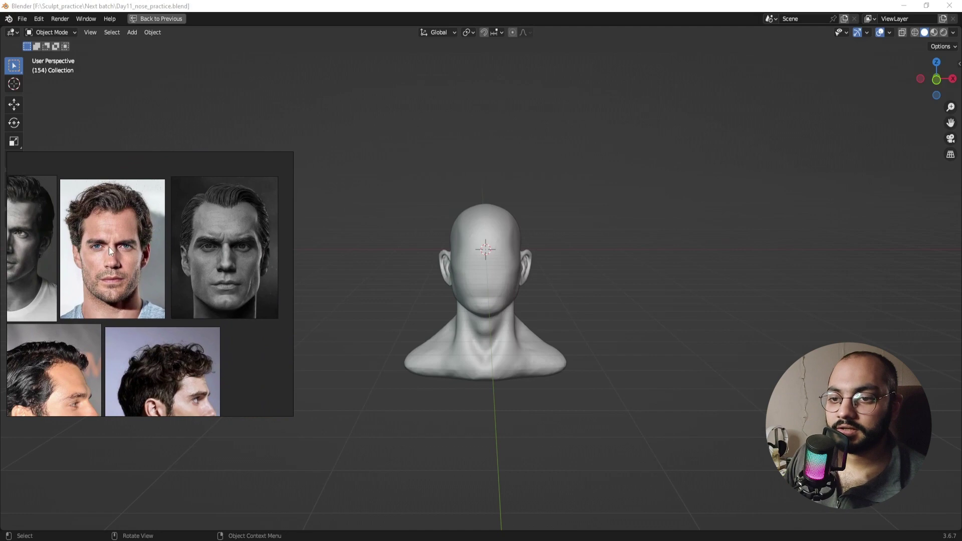
scroll(109, 247, "up", 3)
middle_click_drag(231, 317, 112, 317, "alt")
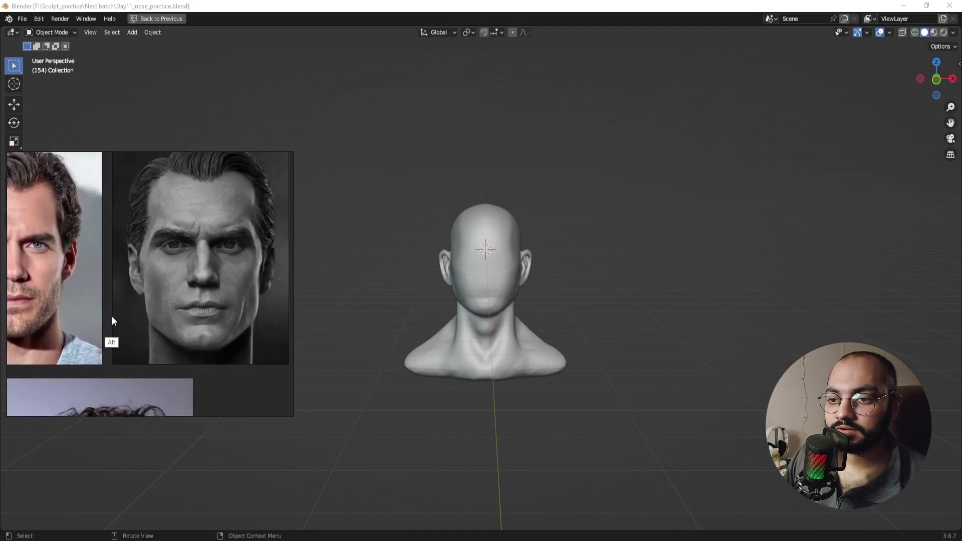
middle_click_drag(218, 301, 179, 272, "alt")
scroll(200, 286, "up", 1)
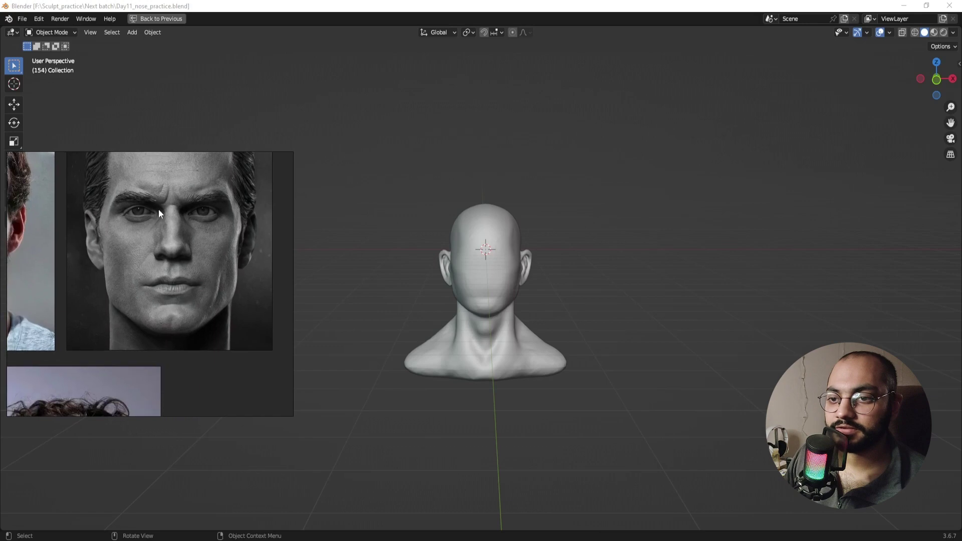
middle_click_drag(208, 373, 147, 310, "alt")
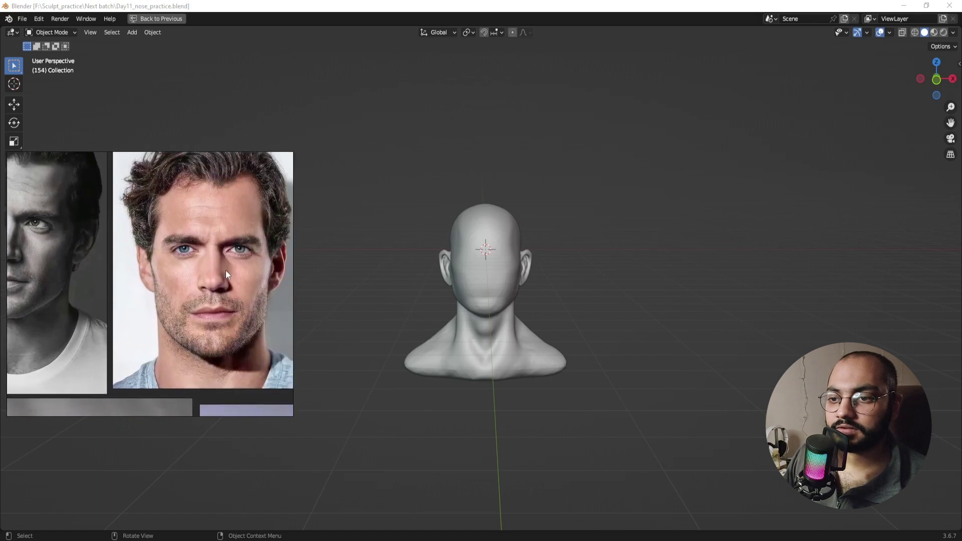
middle_click_drag(226, 273, 203, 292, "alt")
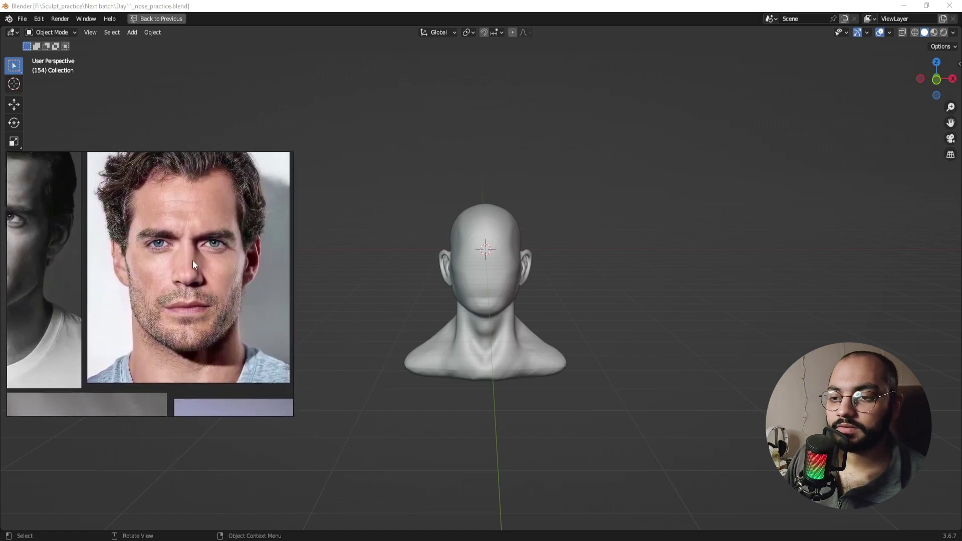
scroll(143, 305, "down", 4)
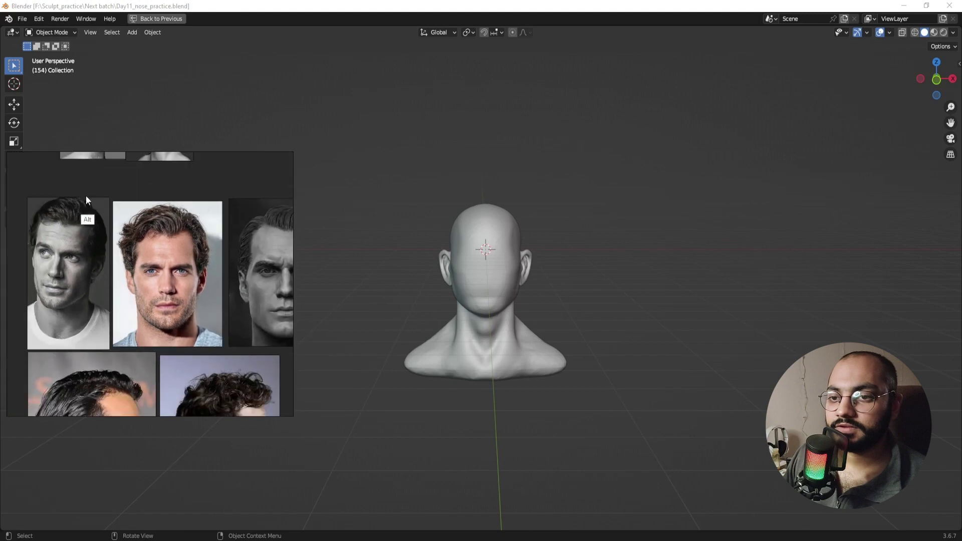
Step: Return to the nose studies and focus the reference board on the "Step by step - Nose" image
left_click_drag(85, 196, 265, 258, "alt")
left_click_drag(123, 249, 187, 333, "alt")
left_click_drag(93, 242, 146, 345, "alt")
left_click_drag(158, 261, 136, 341, "alt")
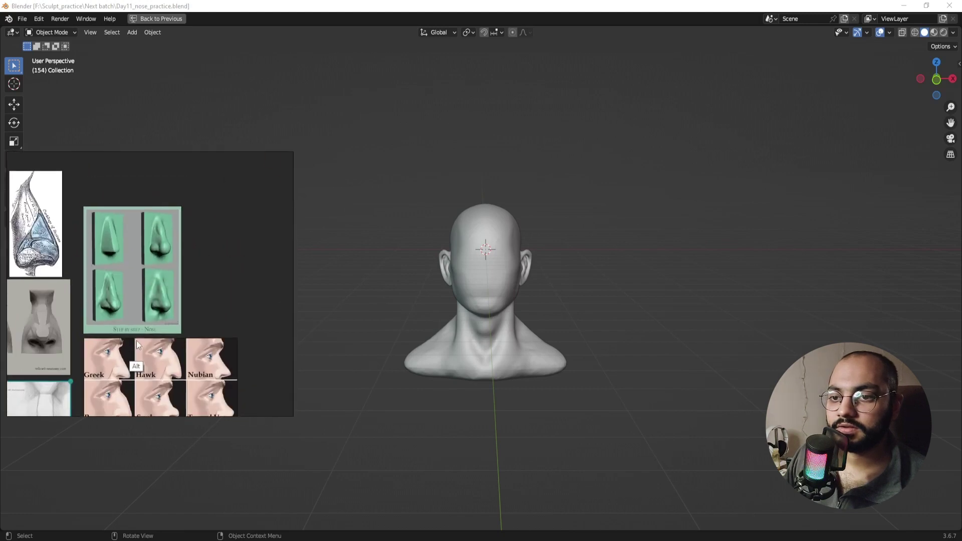
left_click(143, 255)
double_click(140, 269)
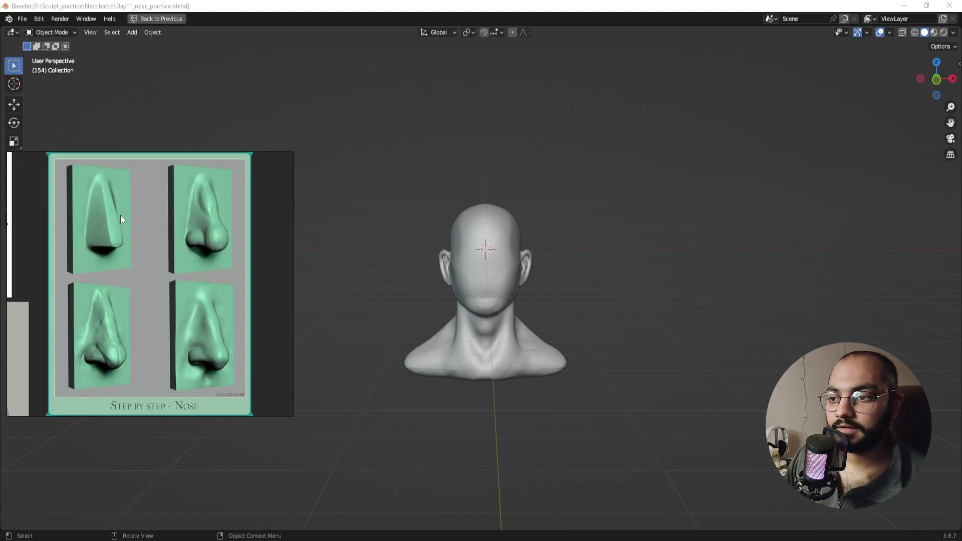
Step: Switch the bust to Sculpt Mode in front view and move the reference window closer beside the head
scroll(495, 266, "up", 5)
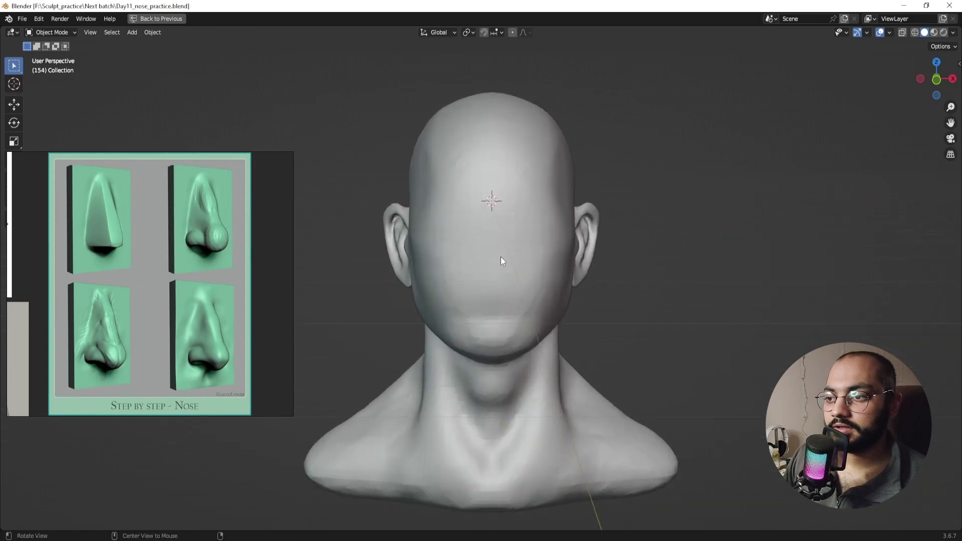
left_click(501, 269)
key("ctrl+Tab")
left_click(503, 313)
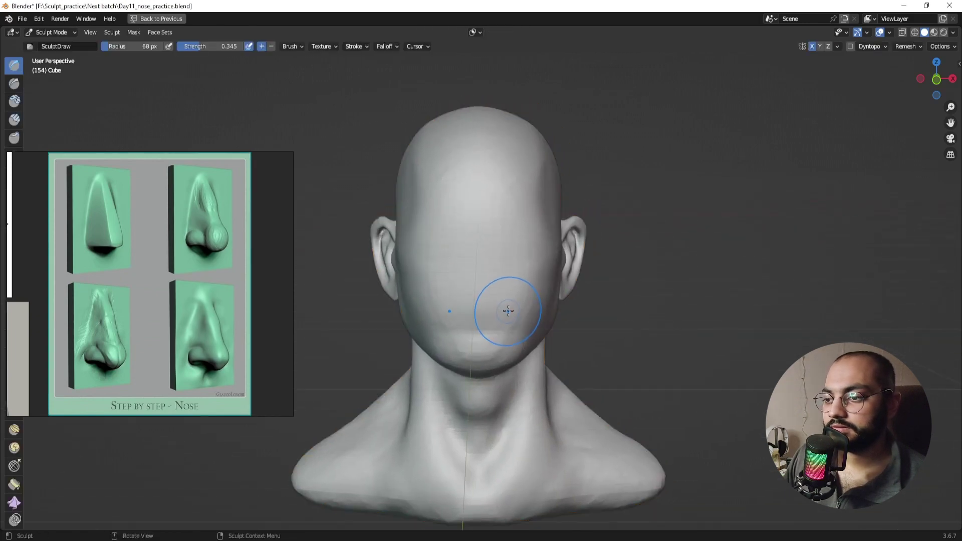
key("KP_1")
middle_click_drag(458, 281, 464, 309, "shift")
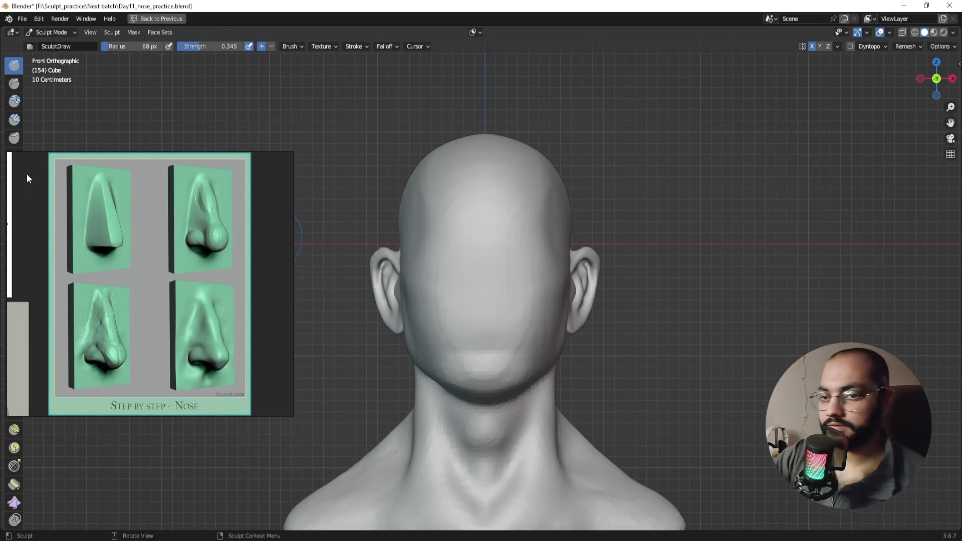
mouse_move(27, 175)
left_mouse_down()
mouse_move(66, 172)
mouse_move(76, 134)
left_mouse_up()
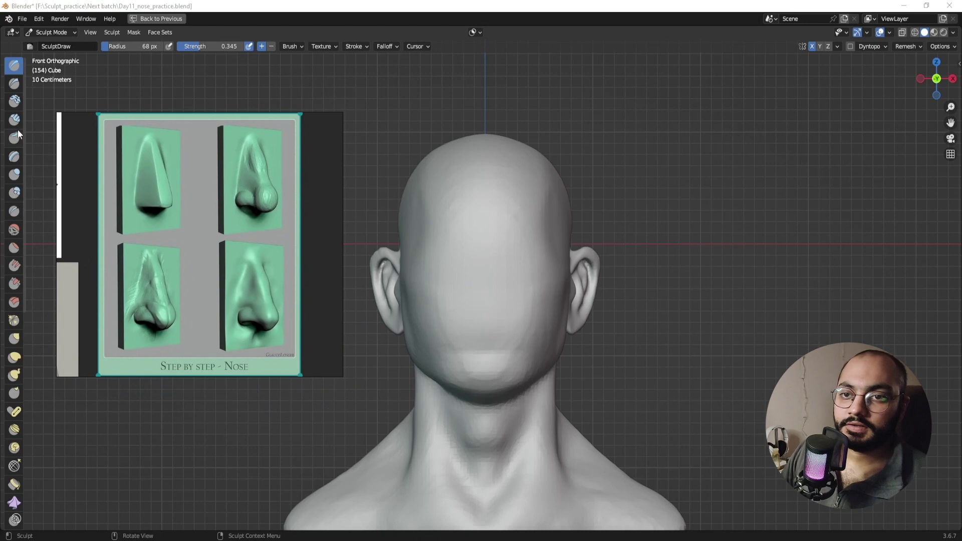
Step: Carve two symmetrical round eye sockets into the face with the Clay Strips brush at a 60 px radius
key("c")
middle_click_drag(477, 220, 503, 248, "shift")
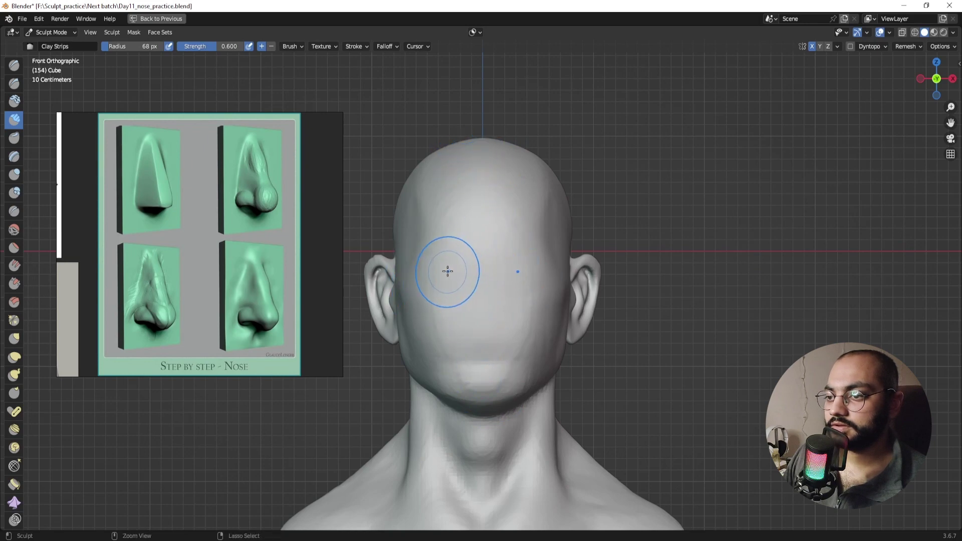
key("f")
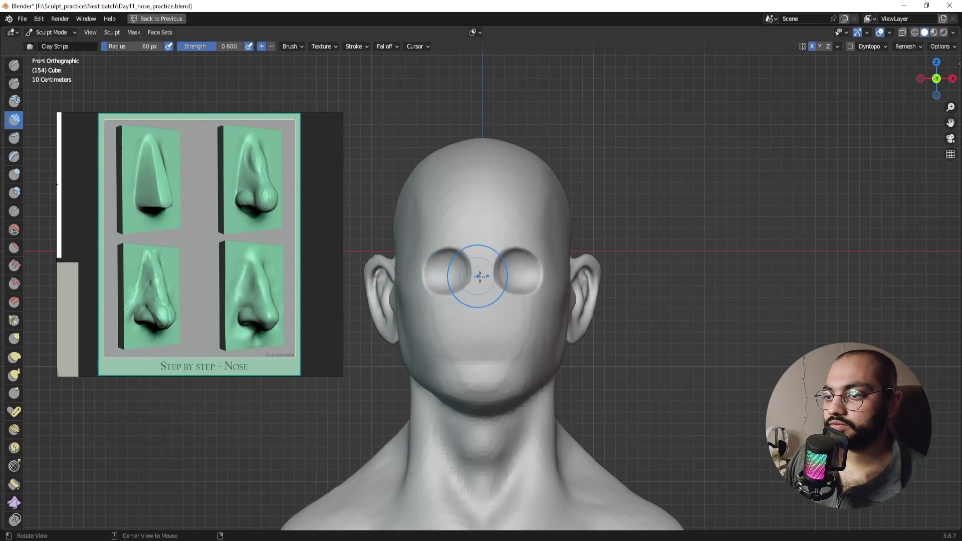
Step: Set the voxel size to about 0.027 m and voxel-remesh the bust
mouse_move(479, 276)
middle_mouse_down()
mouse_move(440, 275)
mouse_move(483, 285)
middle_mouse_up()
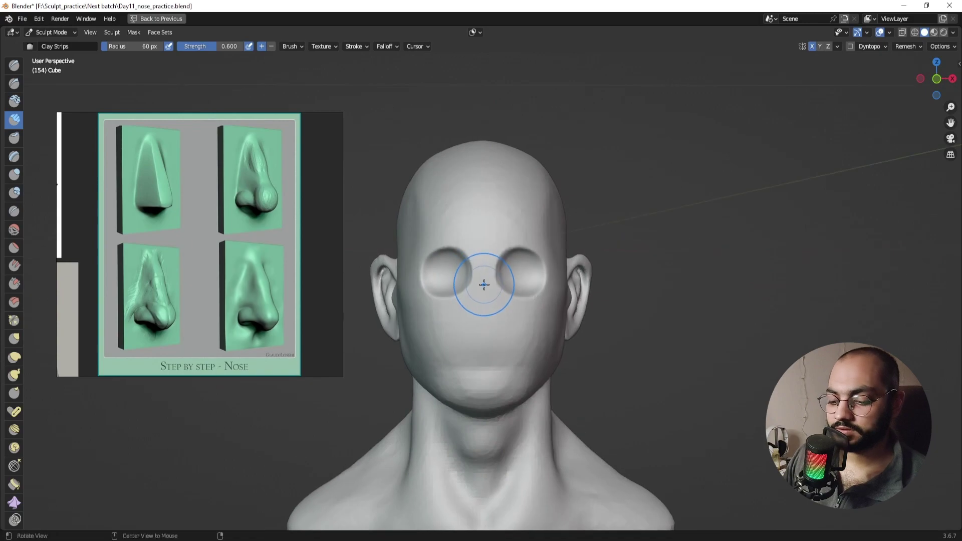
key("r")
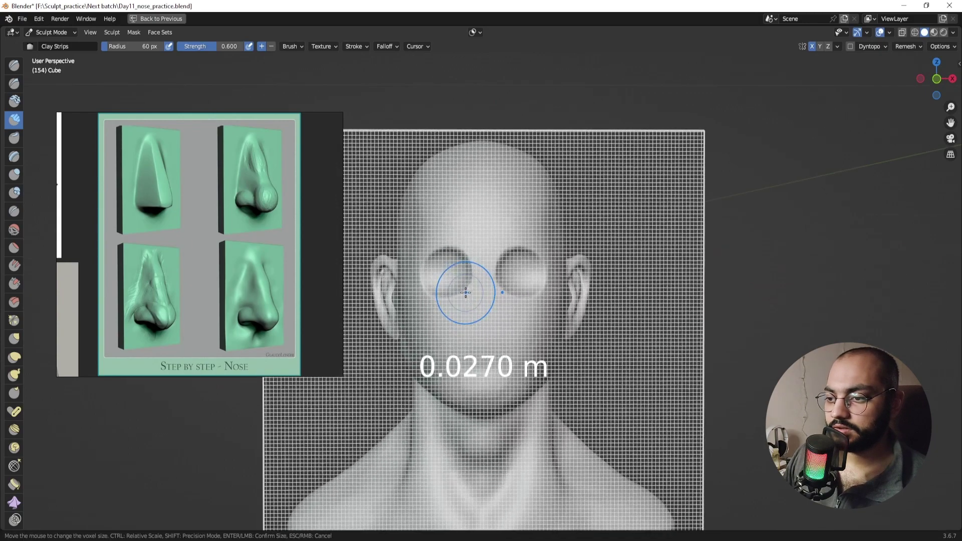
left_click(472, 291)
key("ctrl+r")
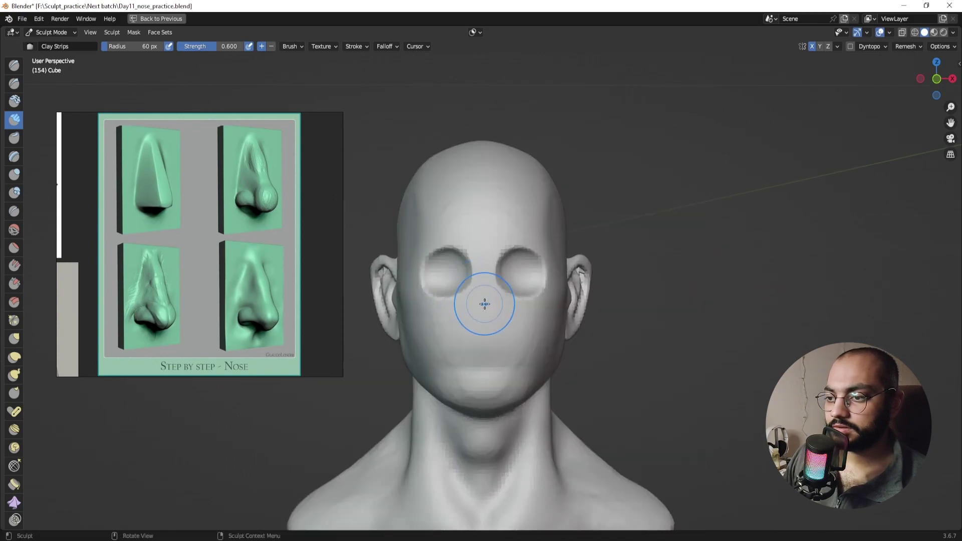
Step: Adjust the face profile around the eye sockets with the Grab brush at an 85 px radius, working from the side view
mouse_move(484, 304)
middle_mouse_down("ctrl")
mouse_move(488, 284)
mouse_move(441, 275)
mouse_move(407, 291)
mouse_move(444, 278)
mouse_move(397, 286)
mouse_move(403, 277)
mouse_move(444, 286)
middle_mouse_up("ctrl")
mouse_move(444, 323)
middle_mouse_down("ctrl")
mouse_move(423, 290)
mouse_move(427, 278)
middle_mouse_up("ctrl")
key("g")
key("f")
left_click(433, 288)
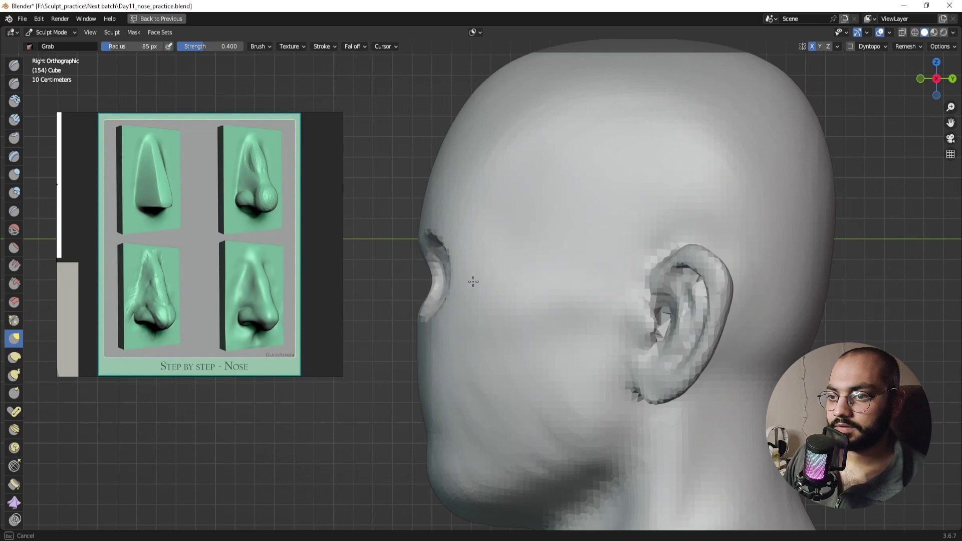
mouse_move(459, 279)
middle_mouse_down()
mouse_move(547, 295)
mouse_move(477, 286)
middle_mouse_up()
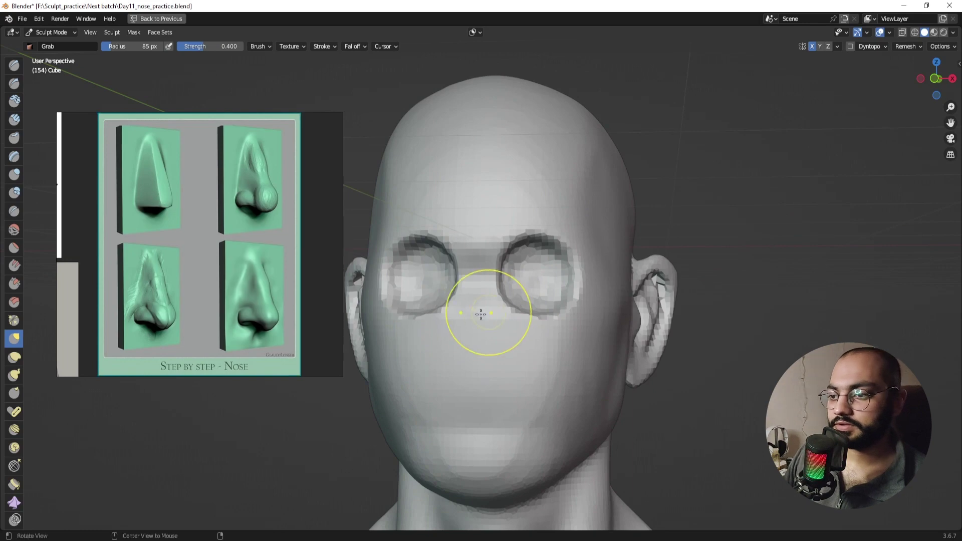
mouse_move(480, 315)
middle_mouse_down()
mouse_move(496, 296)
mouse_move(489, 311)
middle_mouse_up()
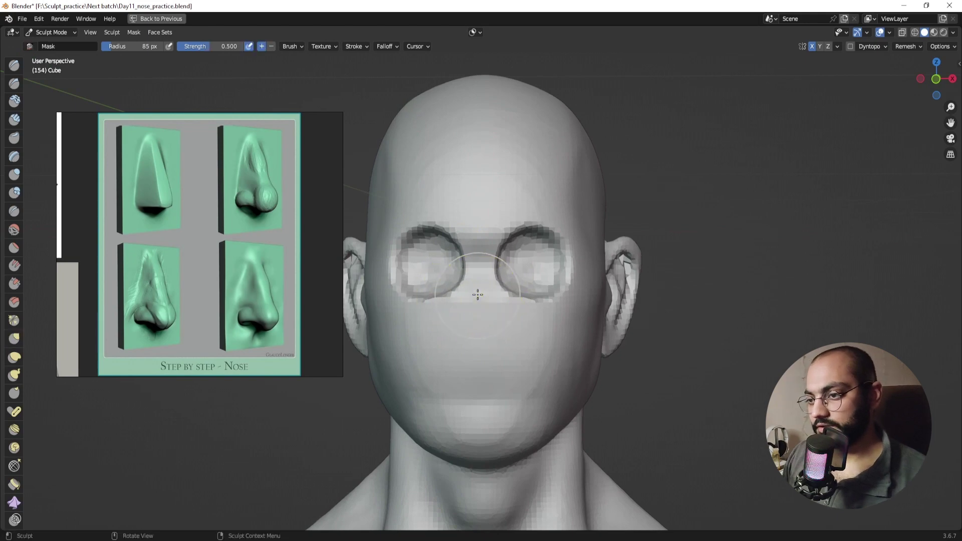
Step: Mask a tapered nose shape from between the eye sockets down to the middle of the face, using the Mask brush at 19 px
key("m")
mouse_move(477, 285)
middle_mouse_down()
mouse_move(485, 306)
mouse_move(490, 290)
middle_mouse_up()
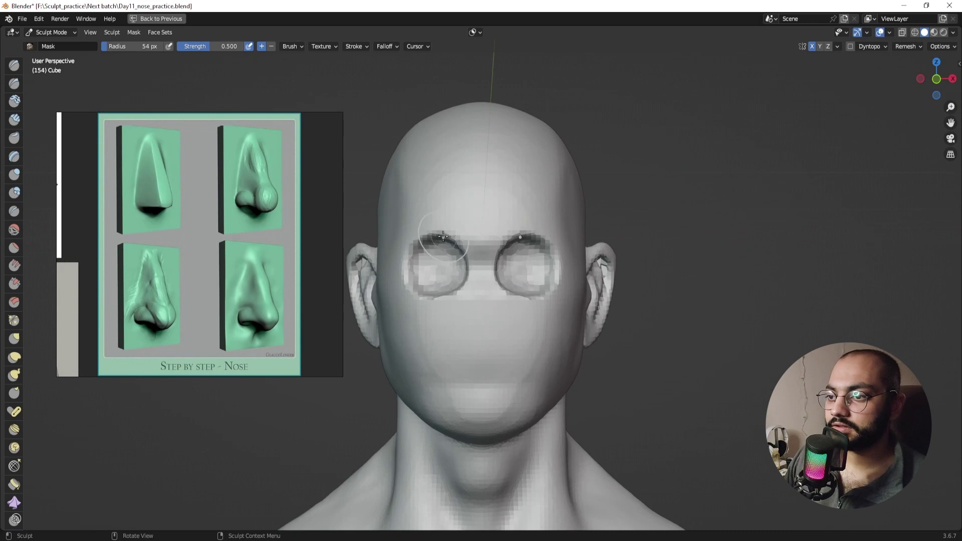
left_click_drag(465, 237, 507, 235)
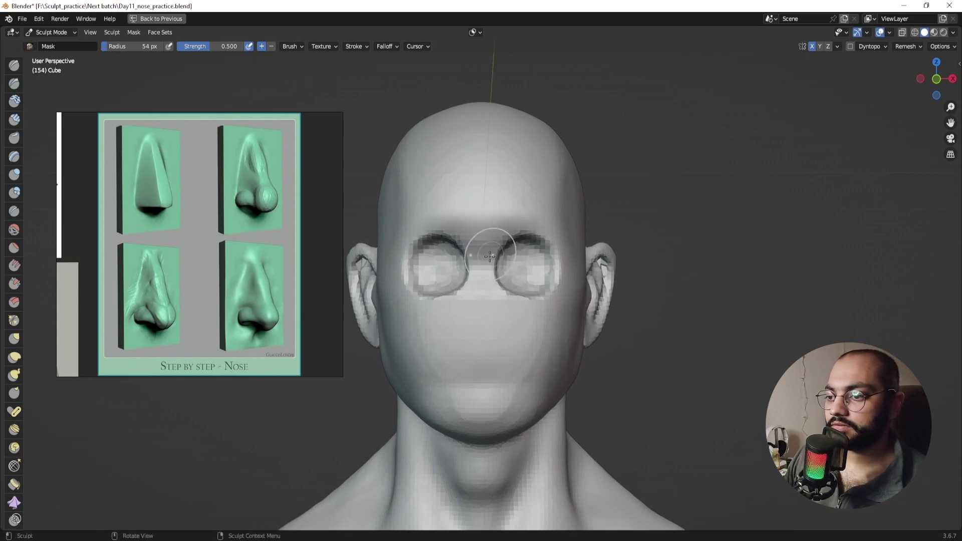
key("ctrl+z")
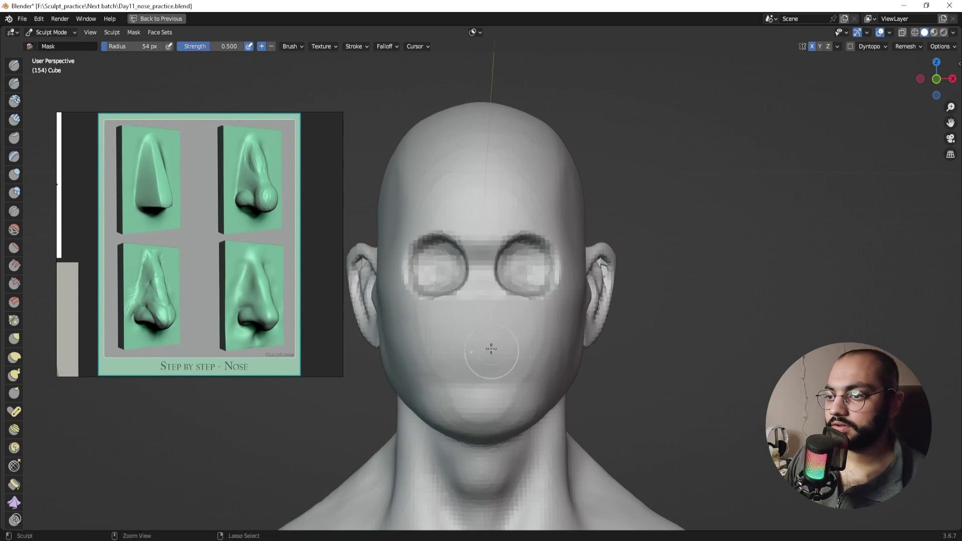
key("f")
left_click(473, 331)
left_click_drag(478, 327, 490, 326)
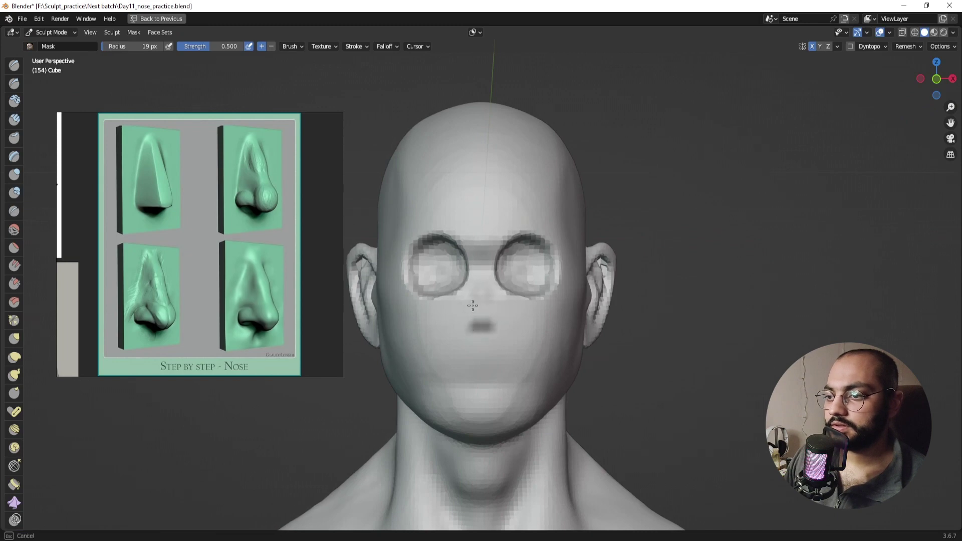
mouse_move(471, 323)
left_mouse_down()
mouse_move(478, 291)
mouse_move(465, 322)
left_mouse_up()
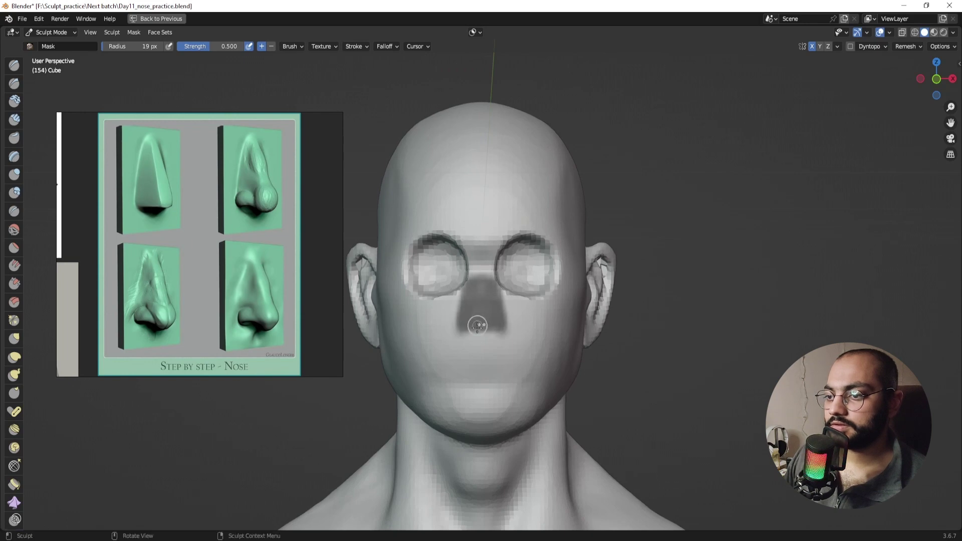
key("ctrl+z")
left_click_drag(469, 298, 459, 322)
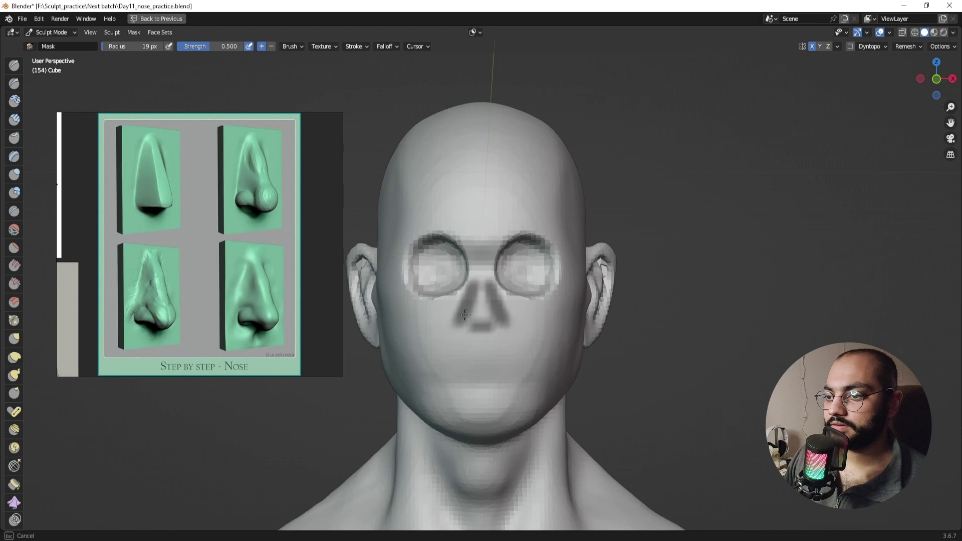
key("ctrl+z")
key("ctrl+shift+z")
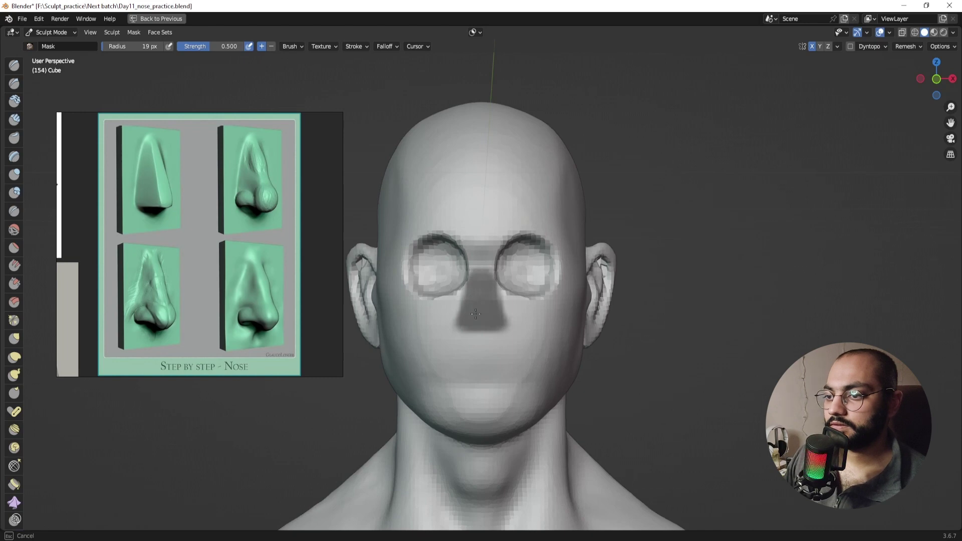
Step: Invert the mask and pull the nose area forward in profile with the Grab brush at a 126 px radius
middle_click_drag(480, 285, 473, 205)
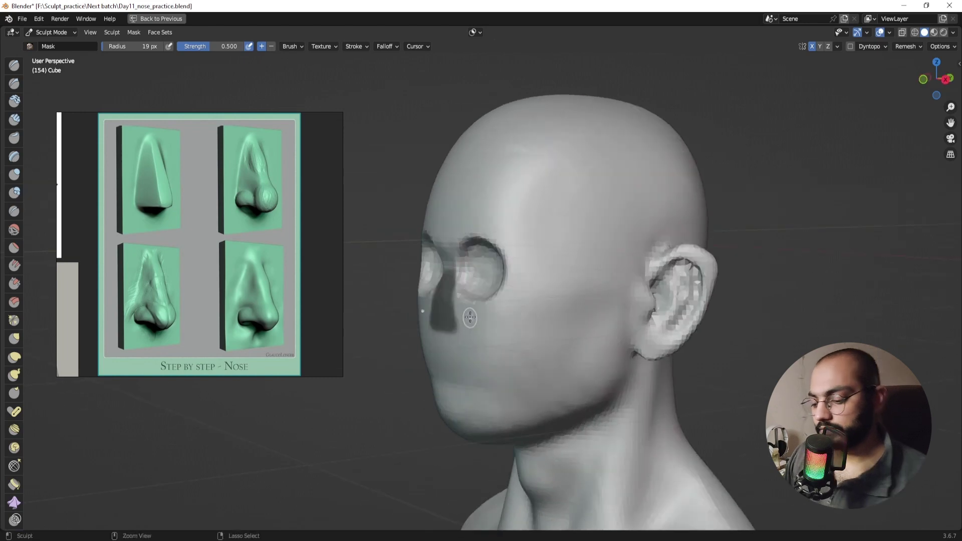
key("ctrl+i")
key("g")
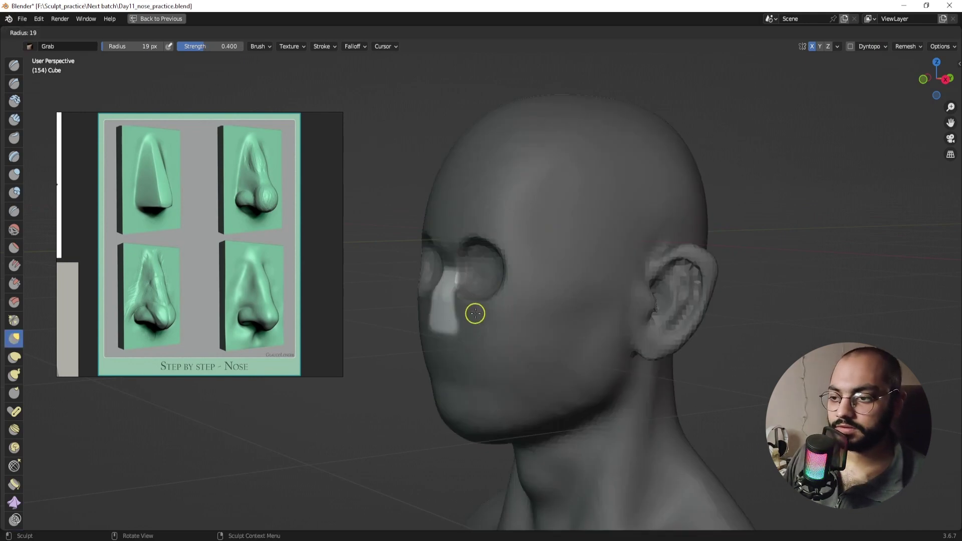
middle_click_drag(532, 299, 456, 299)
left_click_drag(458, 311, 422, 321)
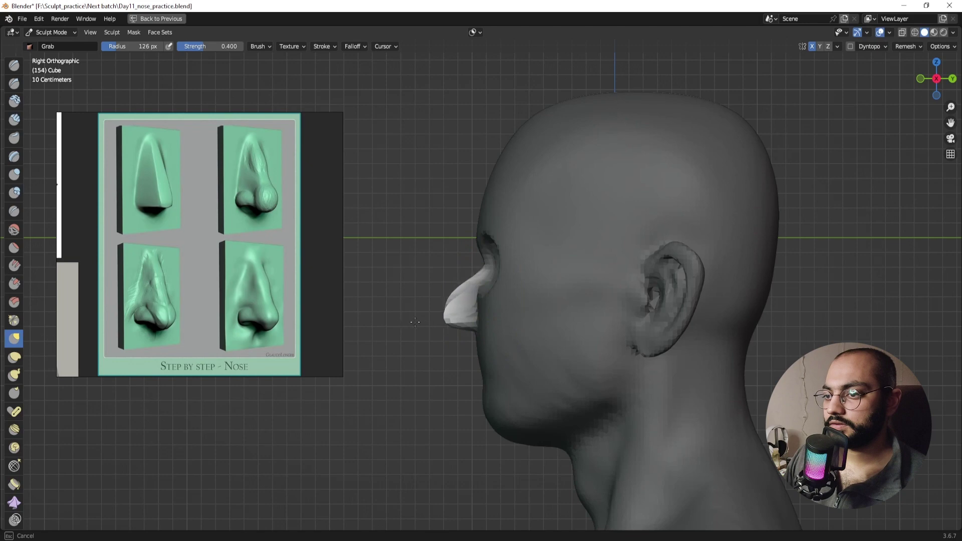
Step: Shape the sides and lower edge of the nose from the front with the Grab brush at 126 px
middle_click_drag(472, 253, 589, 293)
scroll(541, 317, "up", 4)
mouse_move(541, 318)
middle_mouse_down()
mouse_move(513, 349)
mouse_move(496, 305)
mouse_move(488, 326)
middle_mouse_up()
mouse_move(451, 337)
left_mouse_down()
mouse_move(476, 334)
mouse_move(493, 293)
mouse_move(506, 295)
left_mouse_up()
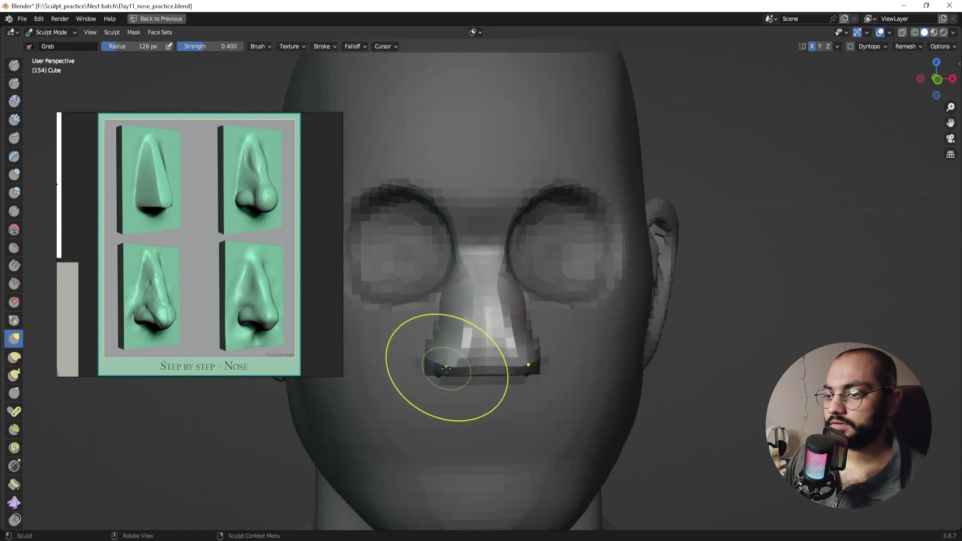
Step: Build up a flat front plane along the nose bridge with the Clay Strips brush at a 59 px radius
left_click(14, 120)
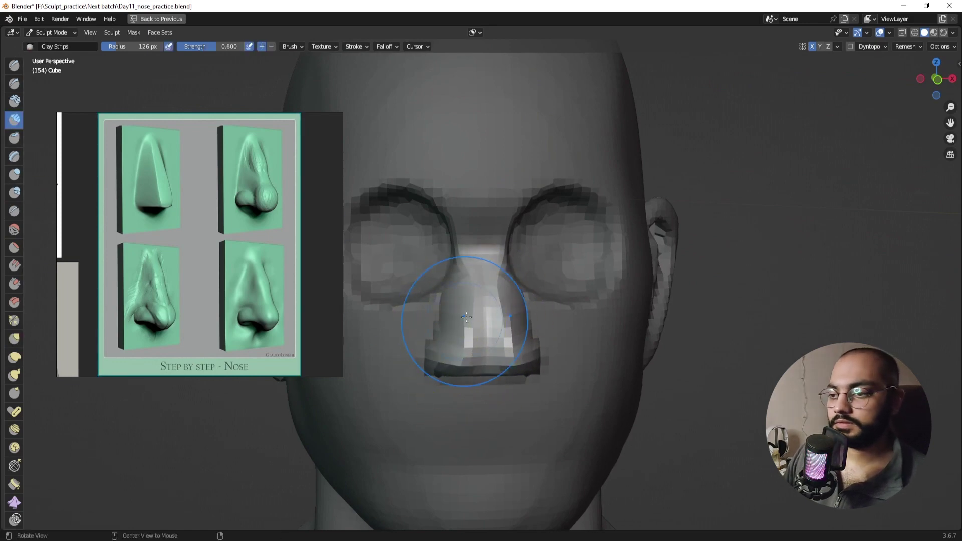
left_click_drag(464, 322, 476, 330, "alt")
key("f")
left_click(509, 316)
left_click_drag(478, 273, 474, 282, "alt")
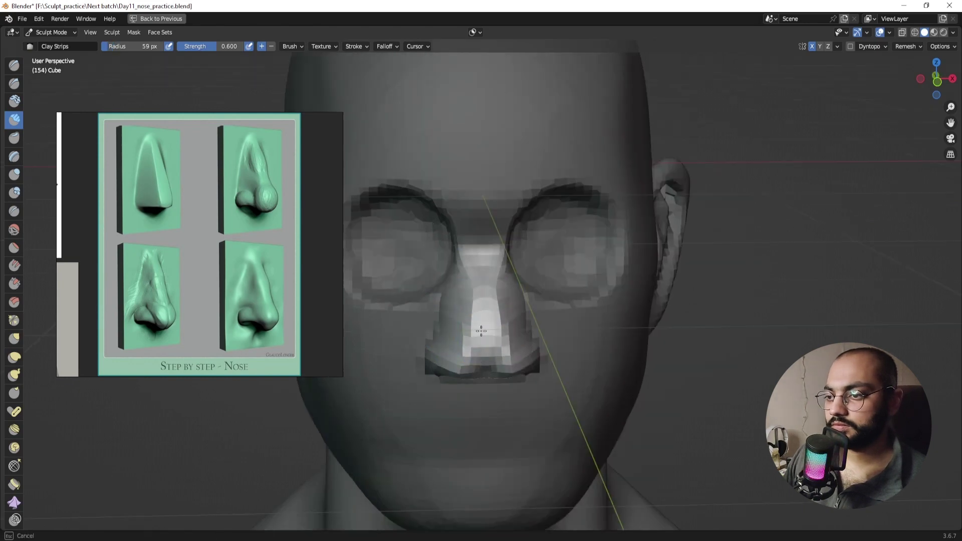
mouse_move(483, 322)
middle_mouse_down()
mouse_move(483, 300)
mouse_move(448, 301)
mouse_move(487, 308)
mouse_move(475, 336)
middle_mouse_up()
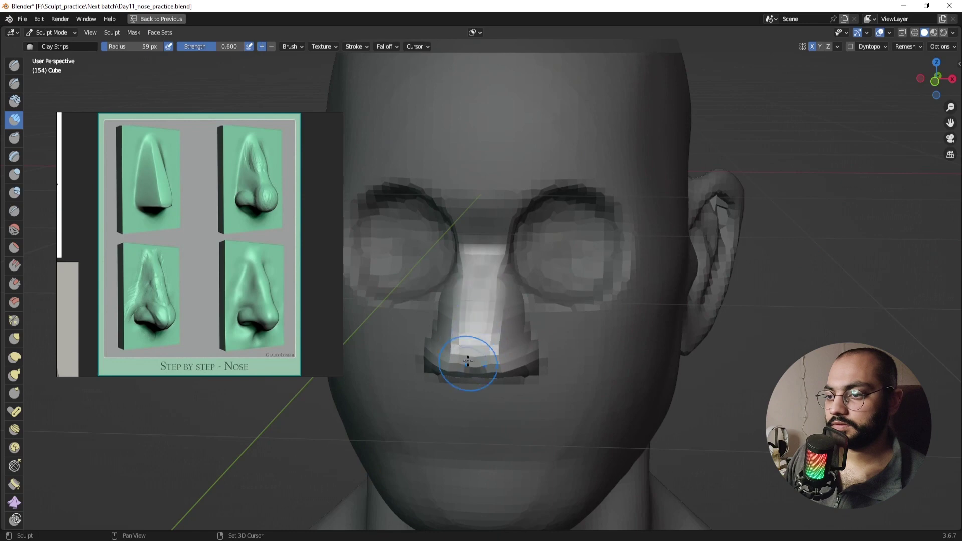
Step: Pull the hollow centre of the nose tip forward from above with the Grab brush at a 51 px radius
mouse_move(469, 376)
middle_mouse_down()
mouse_move(465, 337)
mouse_move(503, 291)
mouse_move(480, 245)
middle_mouse_up()
key("g")
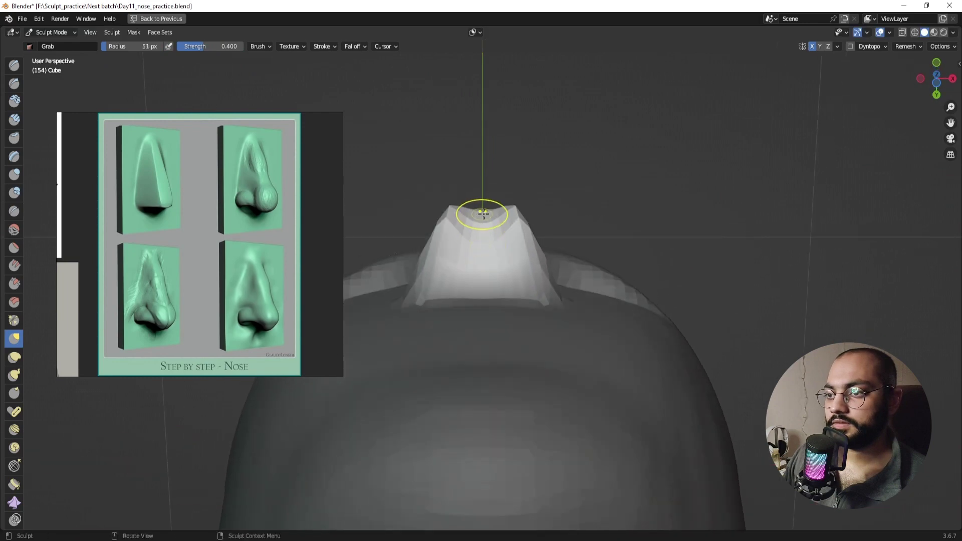
left_click_drag(482, 214, 481, 179)
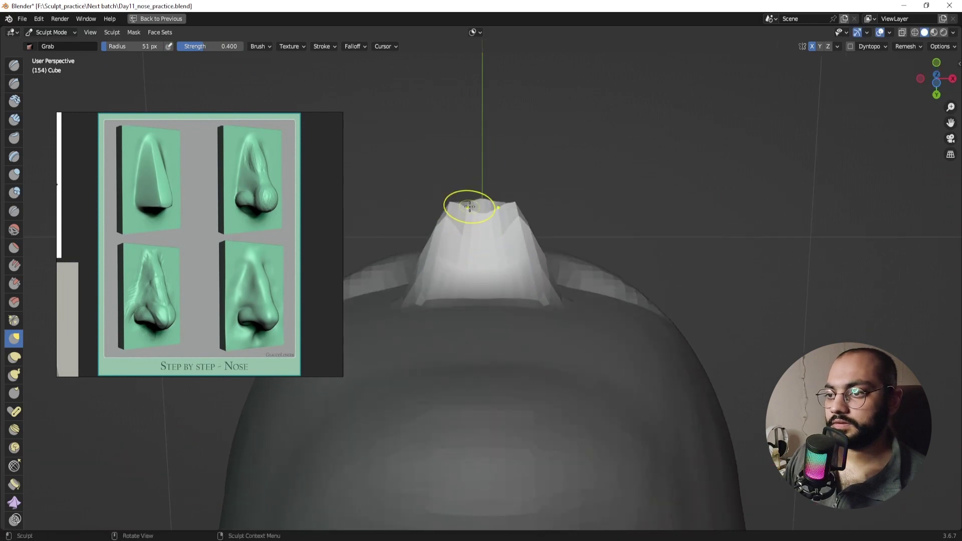
Step: Refine the nose sides with the Grab brush at 137 px, clear the mask, and reduce the brush radius to 46 px
middle_click_drag(457, 230, 454, 285)
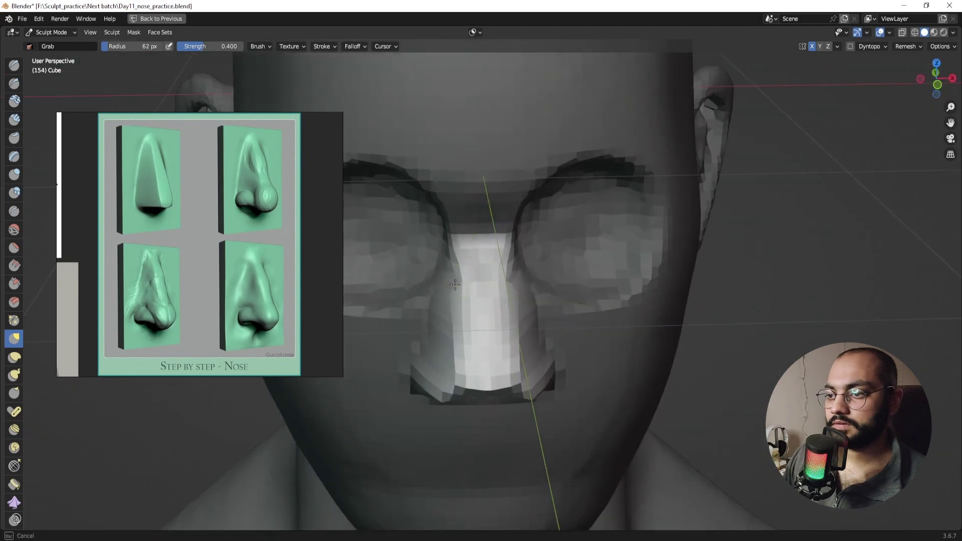
key("f")
left_click(496, 311)
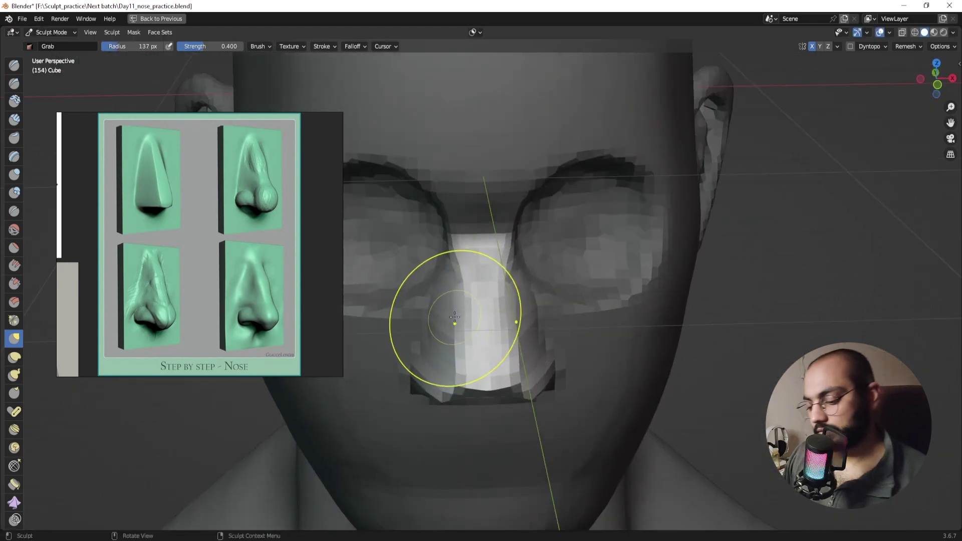
middle_click_drag(461, 286, 530, 274)
key("f")
left_click(450, 278)
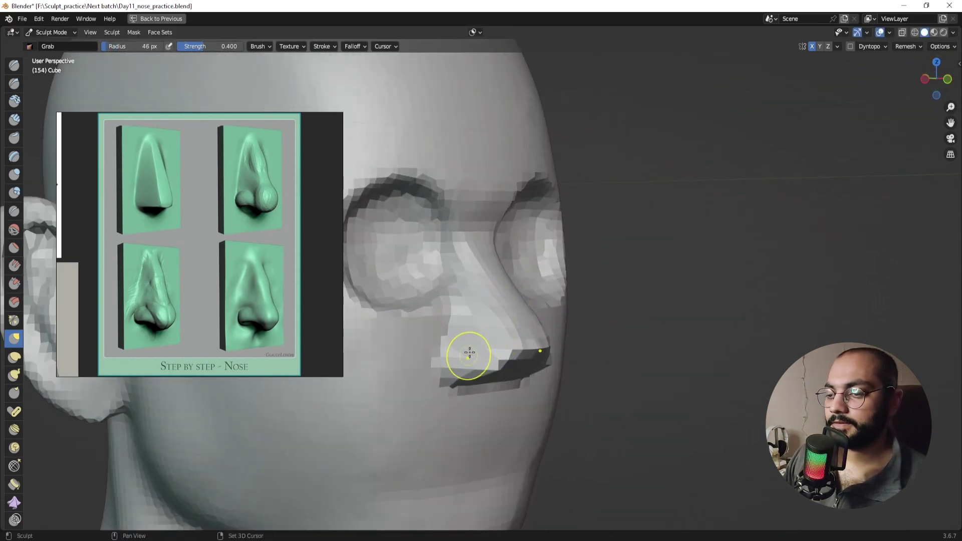
mouse_move(469, 353)
middle_mouse_down()
mouse_move(468, 369)
mouse_move(469, 310)
mouse_move(471, 326)
mouse_move(451, 346)
mouse_move(455, 361)
mouse_move(470, 375)
mouse_move(491, 371)
mouse_move(465, 351)
middle_mouse_up()
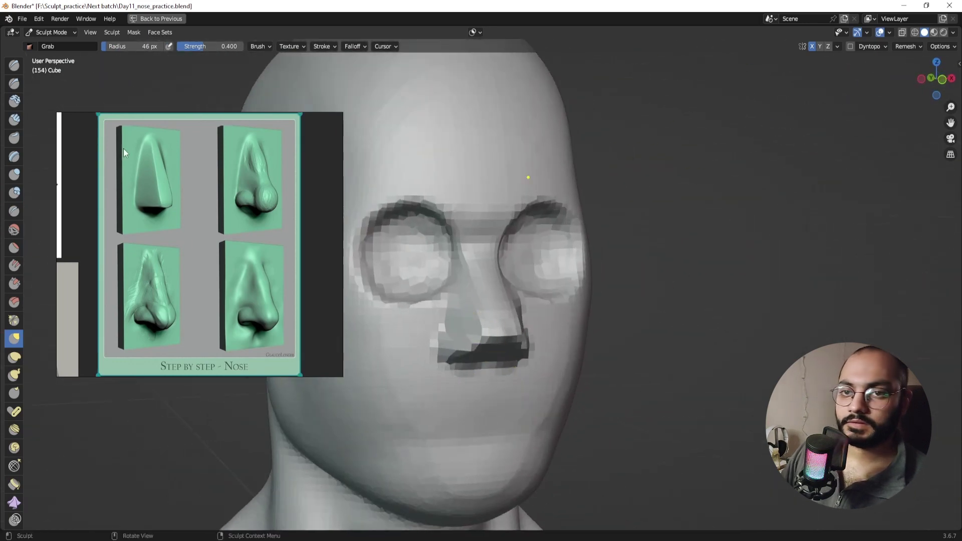
Step: Sculpt the cheek areas beside the nose below the eye sockets with the Clay Strips brush, using 47 px and 120 px radii
left_click(19, 118)
middle_click_drag(439, 262, 472, 280, "shift")
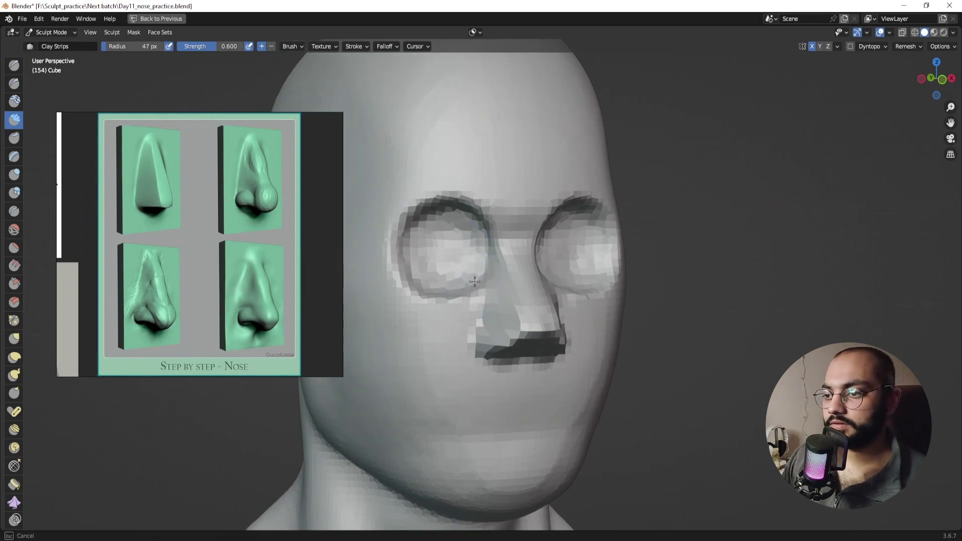
left_click_drag(471, 285, 460, 355)
middle_click_drag(459, 355, 467, 351)
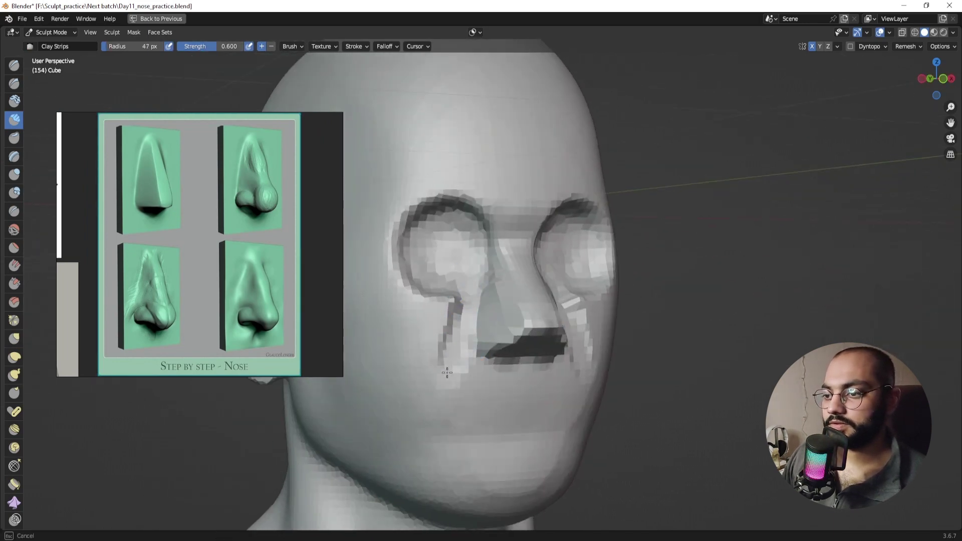
mouse_move(447, 373)
left_mouse_down()
mouse_move(416, 415)
mouse_move(468, 316)
mouse_move(393, 422)
left_mouse_up()
middle_click_drag(392, 422, 431, 415)
key("f")
left_click(502, 354)
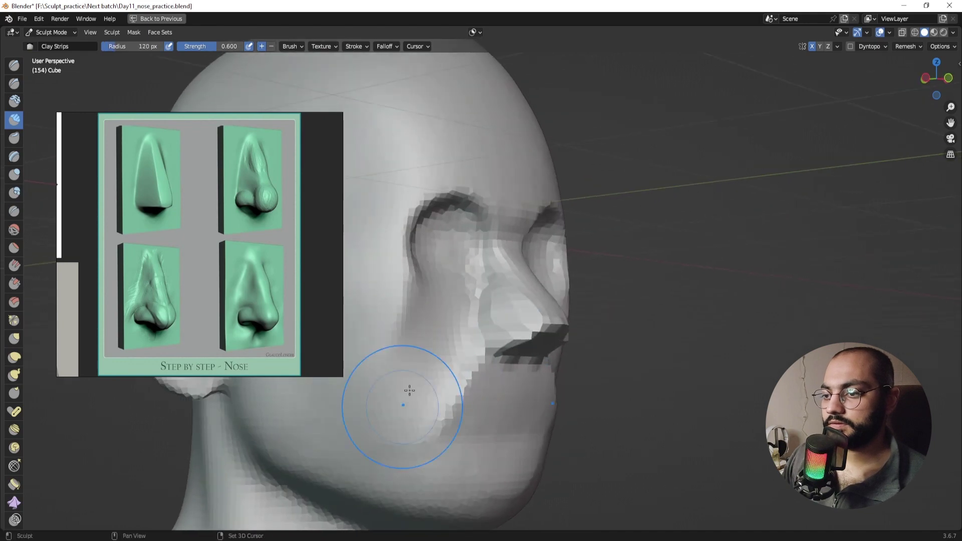
Step: Move the side of the nose base back toward the cheek in profile with the Grab brush at 94 px
middle_click_drag(462, 386, 509, 330)
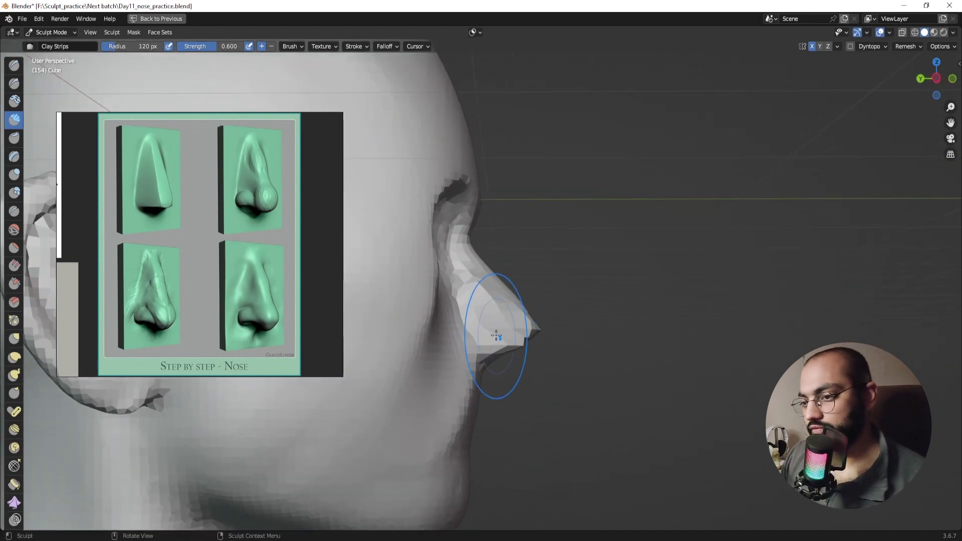
key("g")
left_click_drag(483, 344, 451, 344)
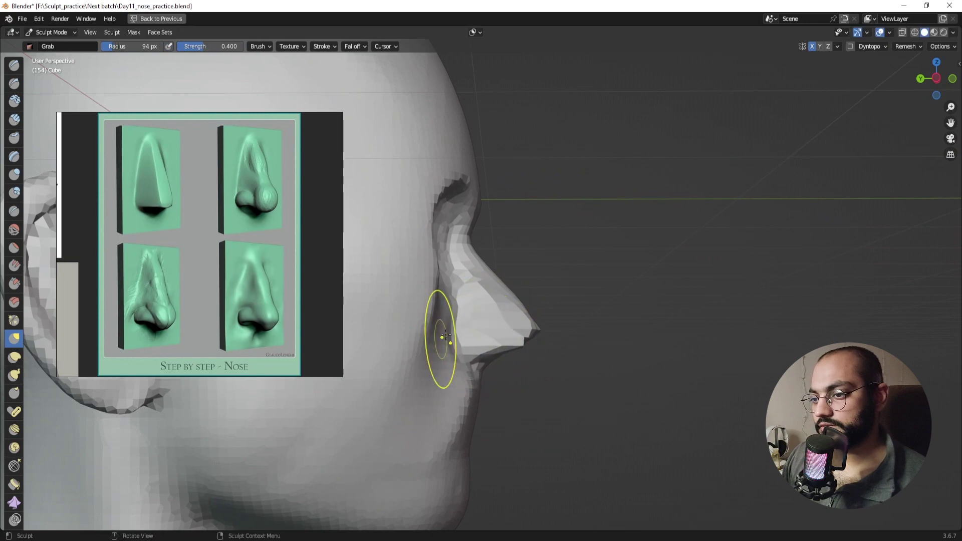
middle_click_drag(453, 279, 457, 307)
mouse_move(476, 353)
middle_mouse_down()
mouse_move(483, 300)
mouse_move(485, 367)
mouse_move(500, 365)
mouse_move(509, 326)
middle_mouse_up()
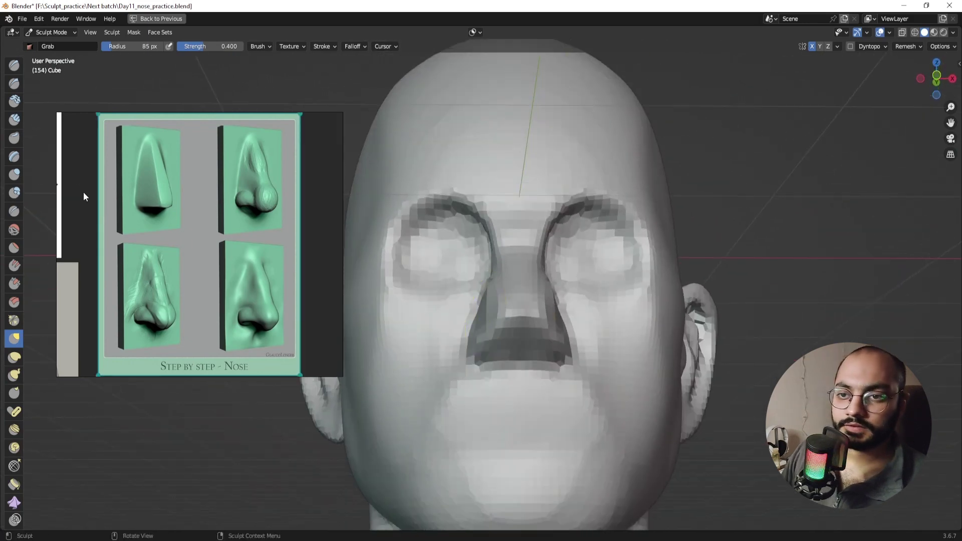
Step: Flatten the side and underside planes of the nose with the Scrape/Peaks brush, varying the radius between 42 and 61 px
mouse_move(446, 279)
middle_mouse_down()
mouse_move(523, 309)
mouse_move(509, 288)
mouse_move(466, 311)
mouse_move(498, 309)
mouse_move(457, 286)
middle_mouse_up()
key("f")
left_click(472, 309)
left_click(14, 283)
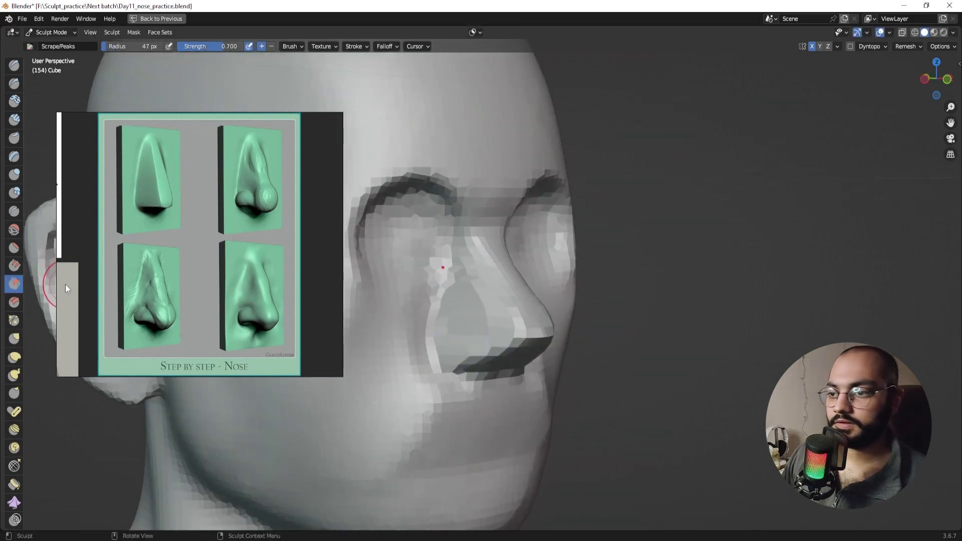
middle_click_drag(468, 307, 518, 307)
middle_click_drag(518, 349, 513, 315)
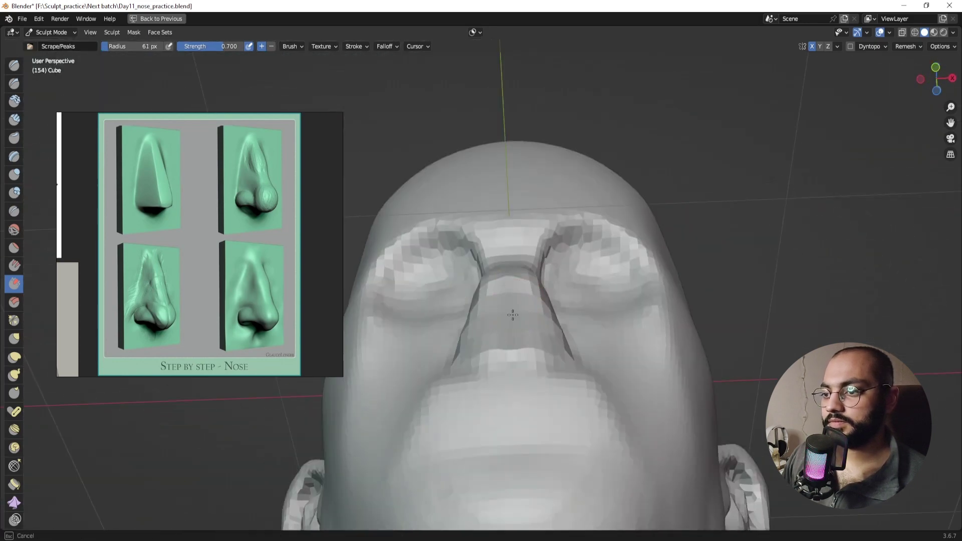
mouse_move(393, 286)
middle_mouse_down()
mouse_move(464, 304)
mouse_move(461, 326)
mouse_move(440, 339)
middle_mouse_up()
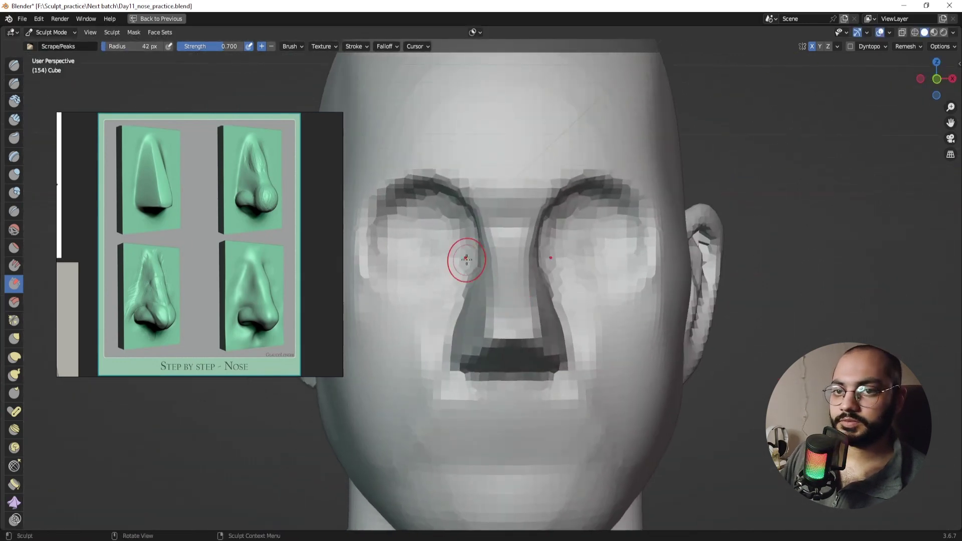
Step: Set the Draw Sharp brush radius to 78 px and inspect the nose planes from both sides and the front
left_click(14, 84)
middle_click_drag(556, 281, 508, 279)
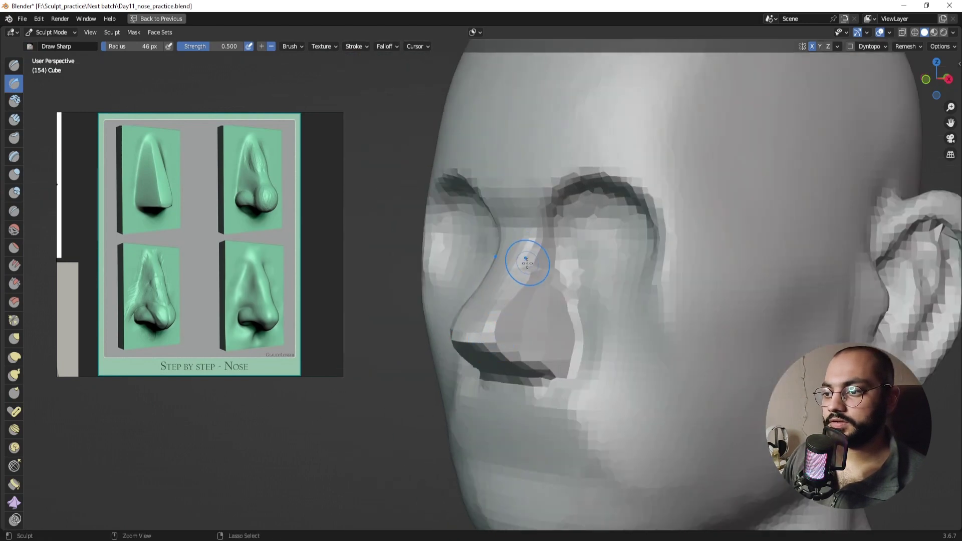
middle_click_drag(496, 329, 500, 268)
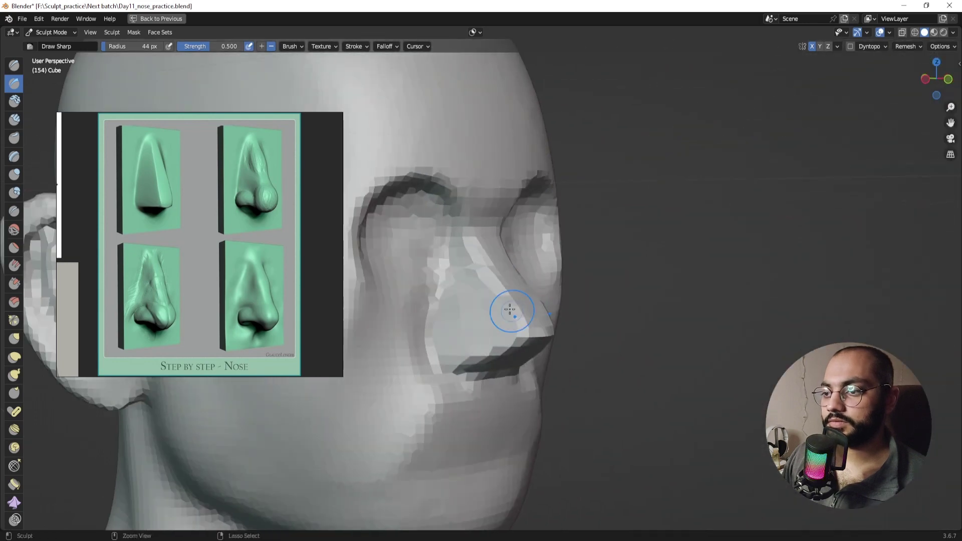
mouse_move(514, 320)
middle_mouse_down()
mouse_move(465, 365)
mouse_move(461, 342)
middle_mouse_up()
mouse_move(468, 286)
middle_mouse_down()
mouse_move(498, 288)
mouse_move(504, 311)
mouse_move(473, 316)
middle_mouse_up()
key("f")
left_click(510, 325)
left_click_drag(471, 338, 523, 336, "alt")
key("f")
left_click(516, 336)
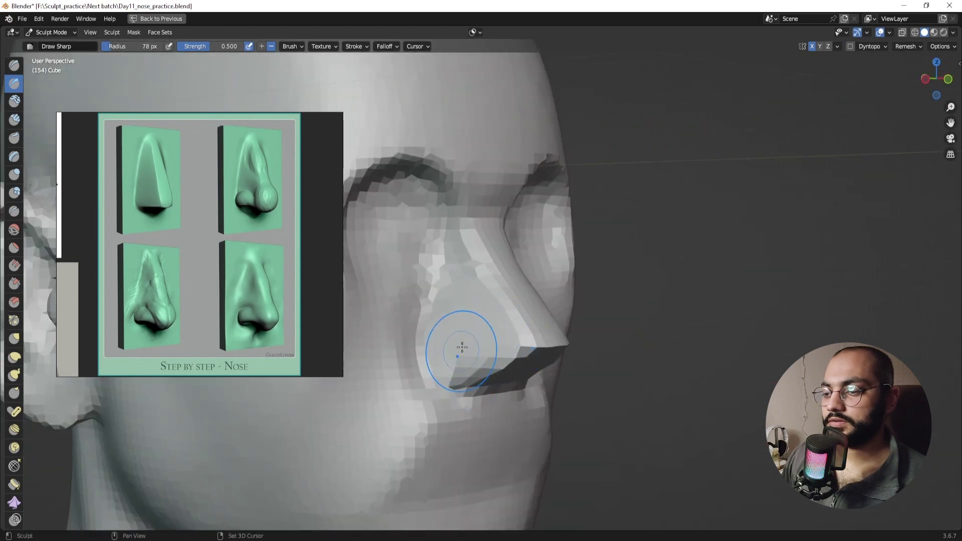
left_click_drag(461, 349, 411, 353, "alt")
mouse_move(501, 305)
left_mouse_down("ctrl+alt")
mouse_move(508, 369)
mouse_move(491, 349)
mouse_move(494, 295)
mouse_move(478, 303)
mouse_move(499, 314)
left_mouse_up("ctrl+alt")
scroll(499, 313, "up", 1)
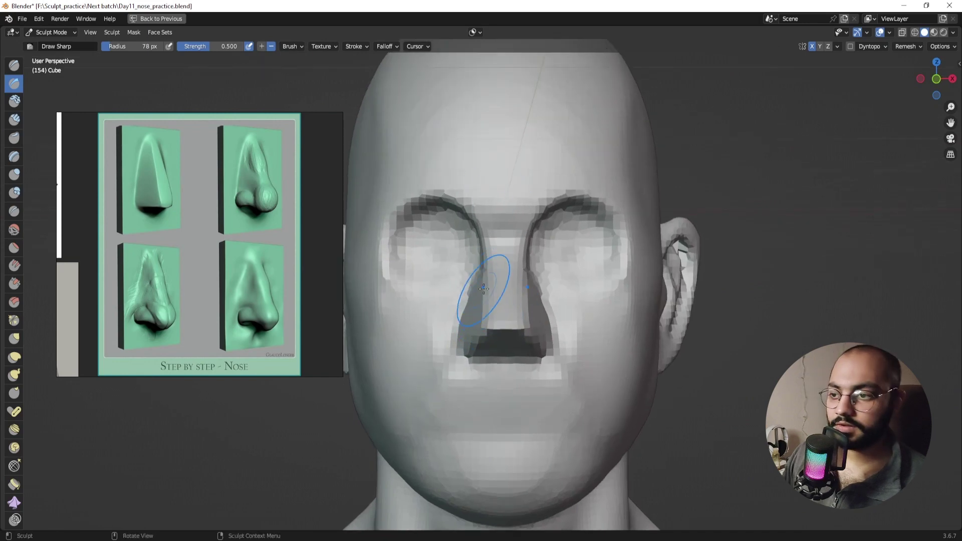
Step: Narrow the sides and base of the nose in front view with the Grab brush at 135 px
key("g")
left_click(451, 274)
middle_click_drag(451, 274, 468, 279)
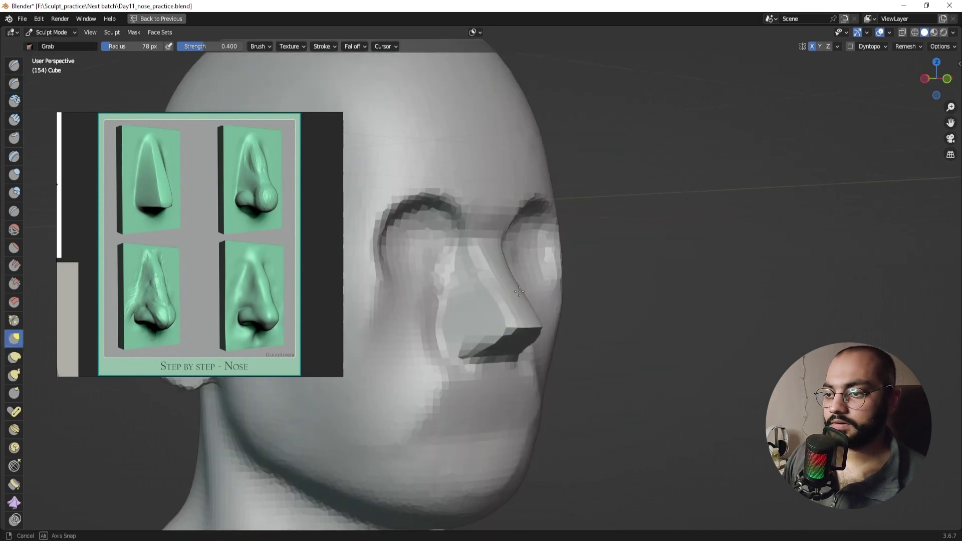
mouse_move(511, 301)
middle_mouse_down()
mouse_move(442, 298)
mouse_move(450, 293)
middle_mouse_up()
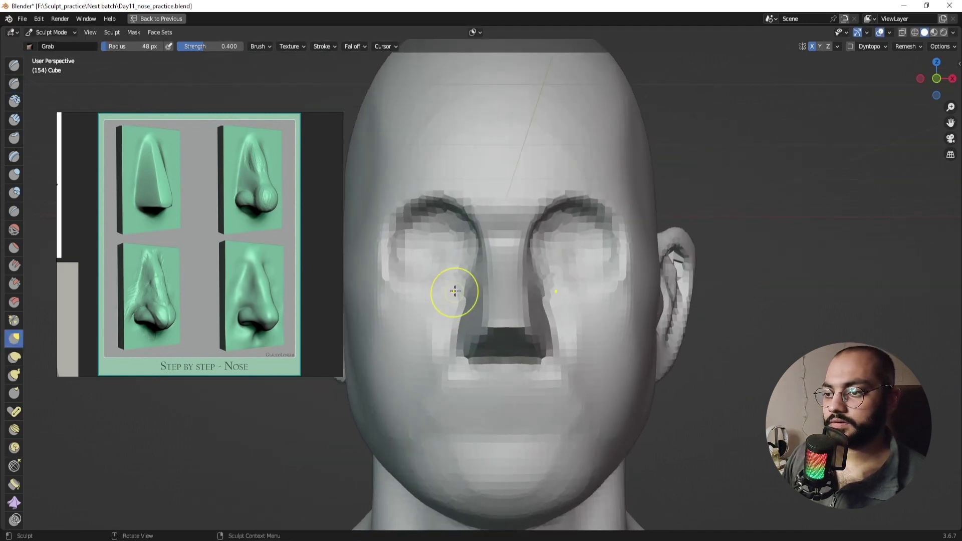
key("f")
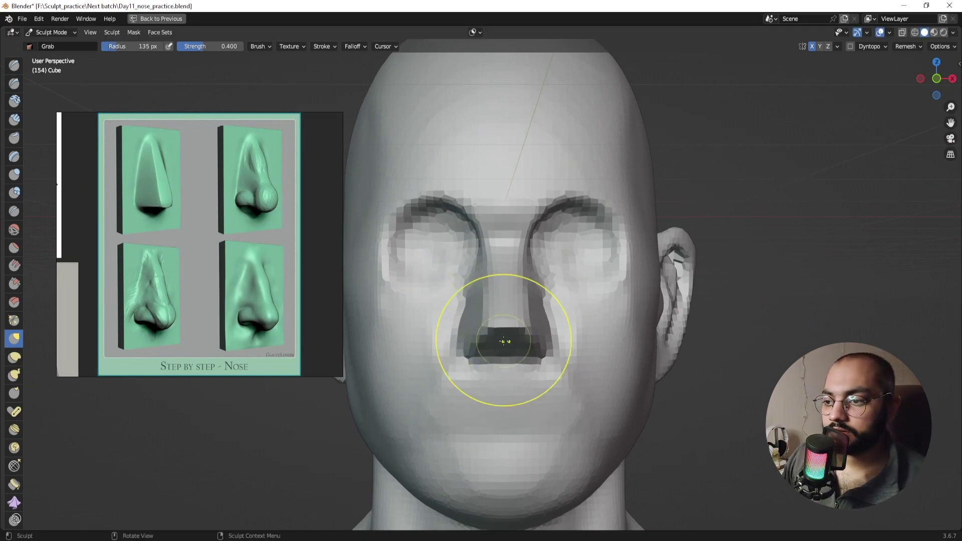
left_click(572, 341)
left_click_drag(465, 350, 472, 348)
left_click_drag(468, 295, 475, 295)
left_click_drag(490, 319, 495, 317)
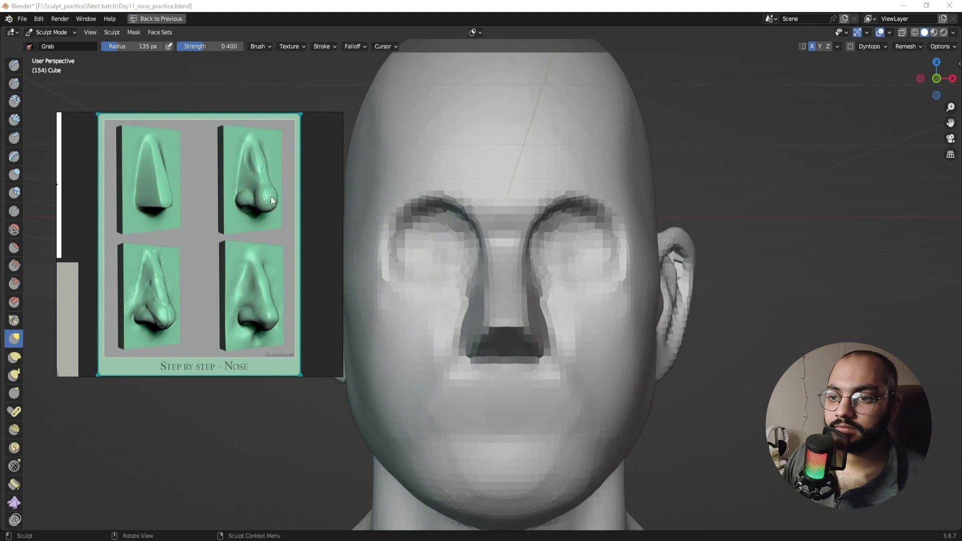
Step: Examine the nasal bone and cartilage anatomy references, returning to the step-by-step nose sheet
left_click_drag(161, 236, 246, 263, "alt")
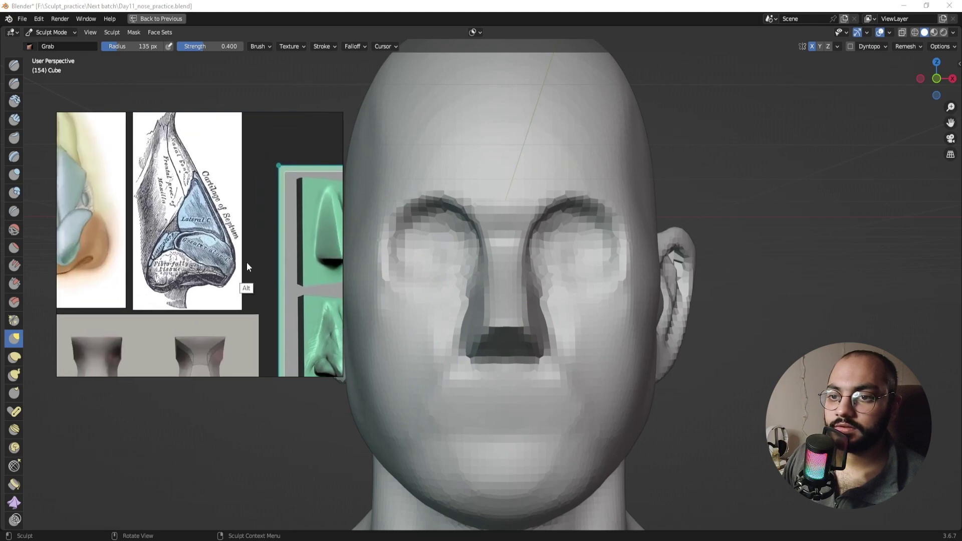
left_click_drag(181, 257, 267, 266, "alt")
left_click_drag(194, 236, 242, 248, "alt")
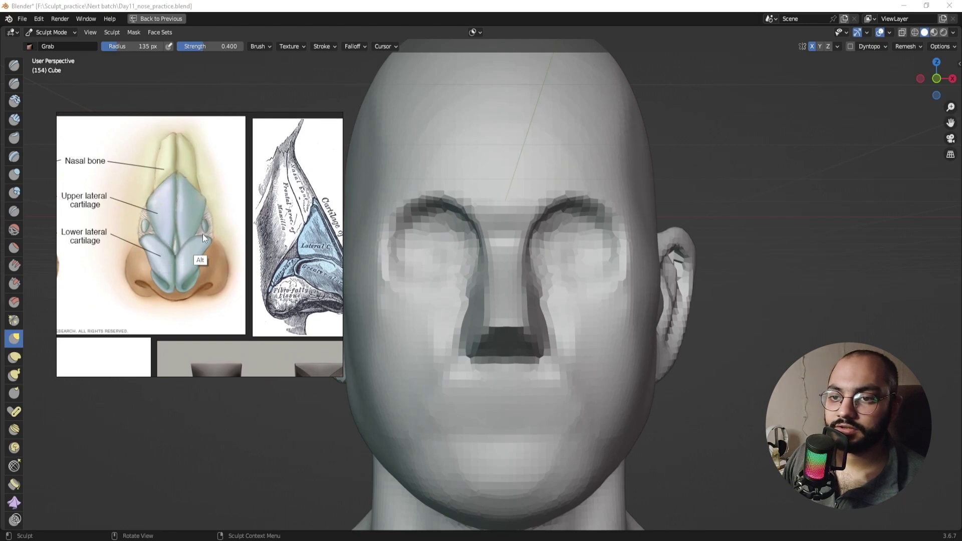
left_click_drag(202, 234, 220, 229, "alt")
mouse_move(200, 268)
left_mouse_down("alt")
mouse_move(274, 255)
mouse_move(151, 256)
left_mouse_up("alt")
mouse_move(288, 267)
left_mouse_down("alt")
mouse_move(155, 268)
mouse_move(139, 240)
left_mouse_up("alt")
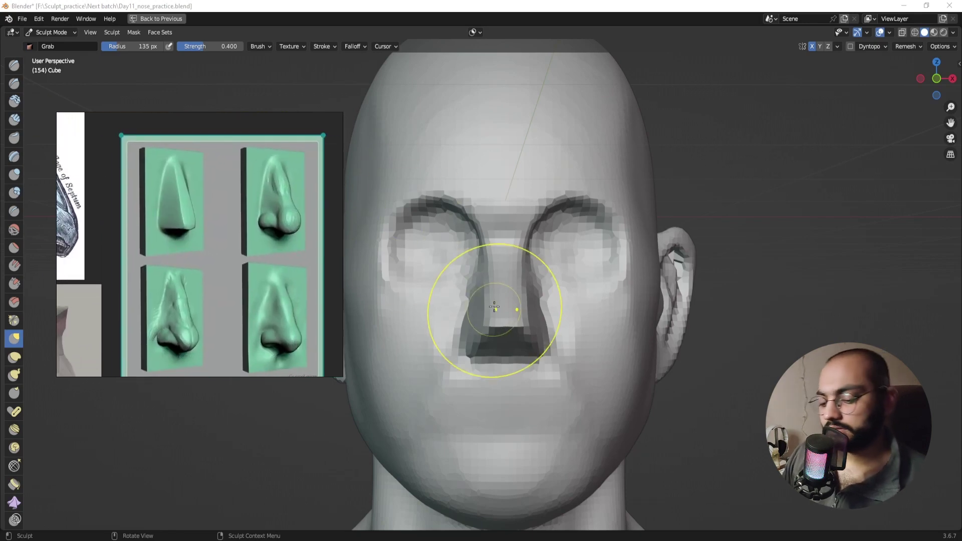
Step: Adjust the voxel size and remesh the head for finer geometry
key("r")
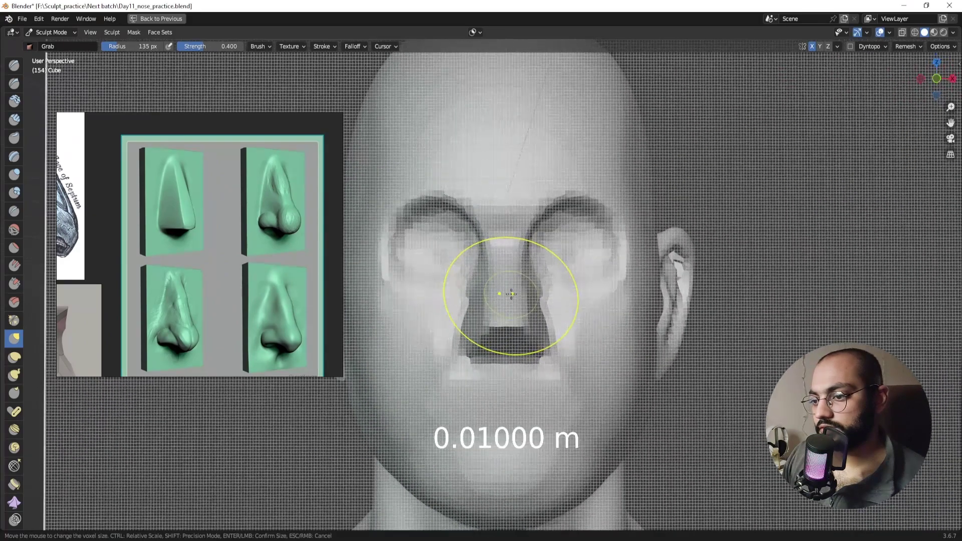
left_click(510, 294)
key("r")
left_click(499, 297)
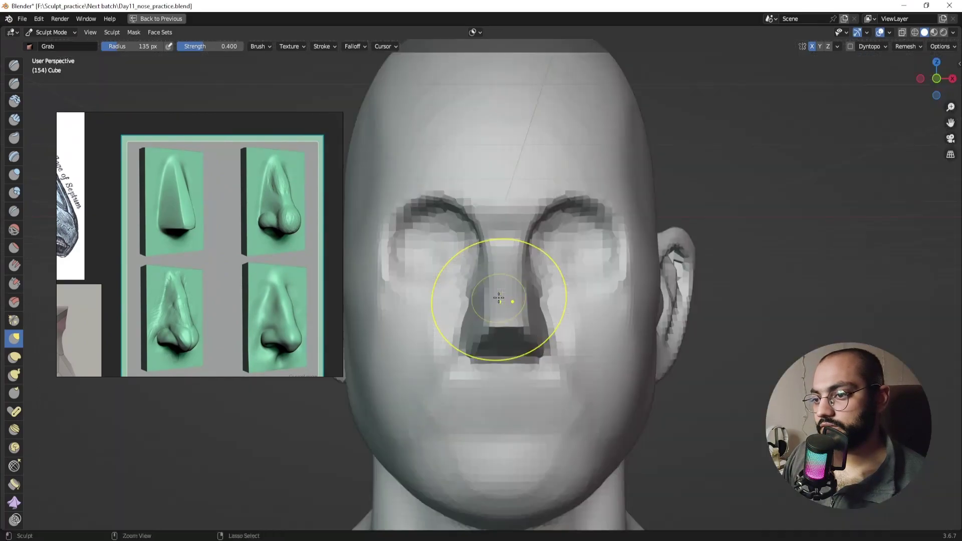
Step: Carve a soft groove down the side of the nose beside the bridge with the Draw Sharp brush at 79 px
middle_click_drag(498, 297, 2, 90)
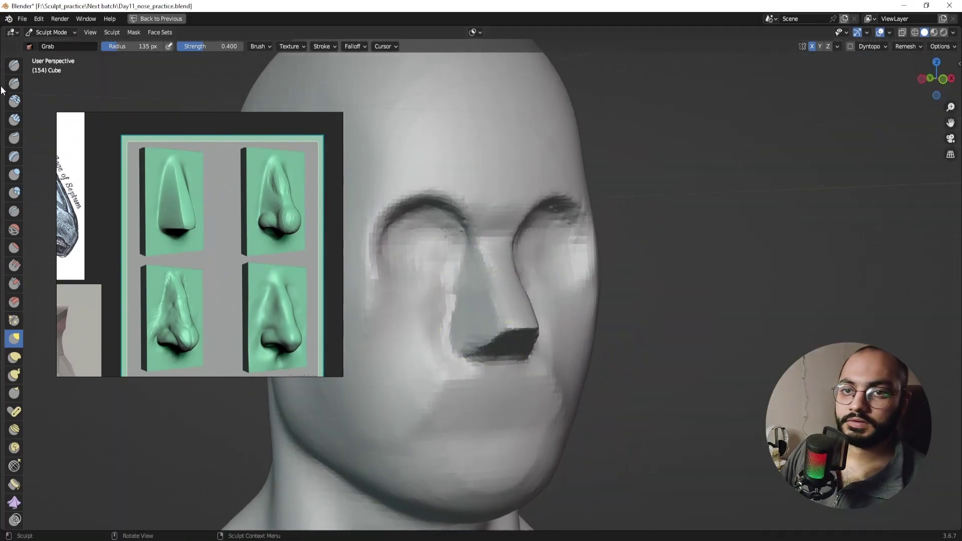
left_click(12, 86)
left_click_drag(534, 255, 557, 258, "alt")
key("f")
left_click(447, 277)
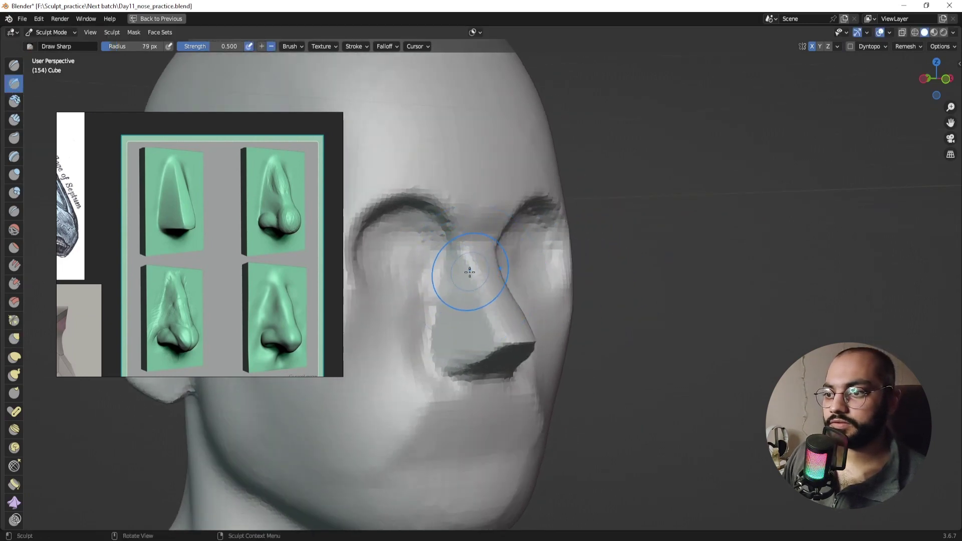
mouse_move(466, 250)
left_mouse_down()
mouse_move(459, 299)
mouse_move(485, 333)
left_mouse_up()
left_click_drag(471, 286, 486, 335)
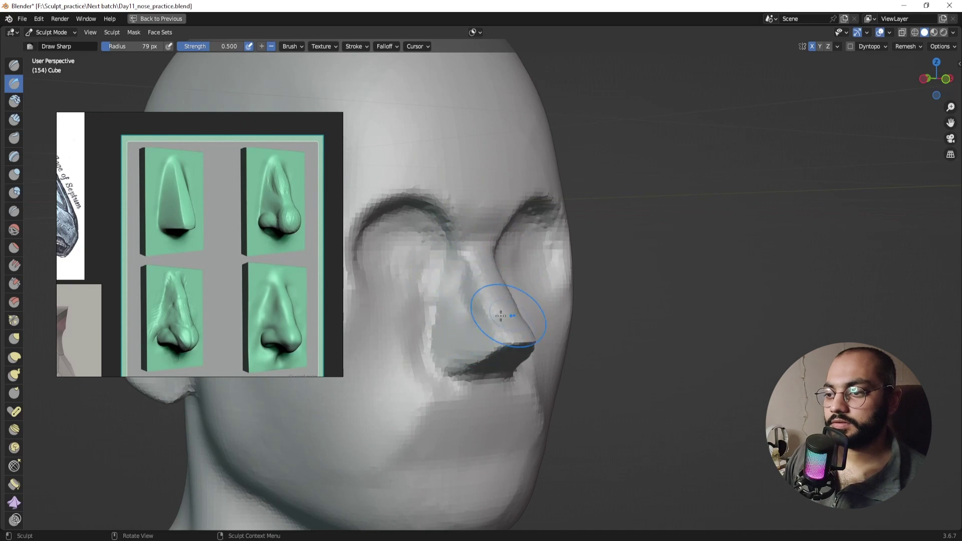
Step: Deepen the groove between the nose bridge and the side plane with the Draw Sharp brush at 39 px, following the reference
key("f")
left_click(482, 313)
middle_click_drag(490, 313, 474, 313)
left_click_drag(474, 312, 473, 281, "alt")
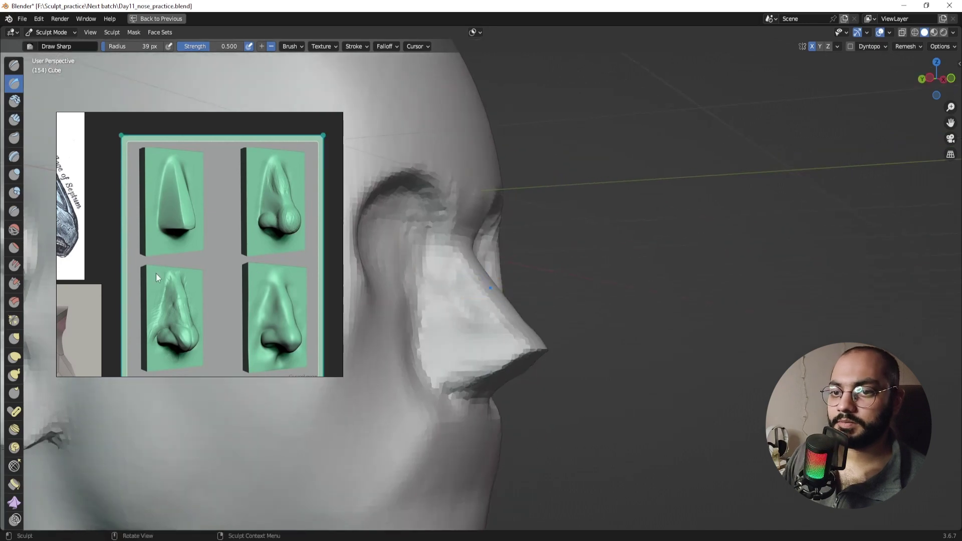
left_click_drag(133, 289, 322, 322, "alt")
left_click_drag(186, 278, 63, 261, "alt")
left_click_drag(304, 285, 228, 272, "alt")
left_click_drag(463, 281, 454, 262, "alt")
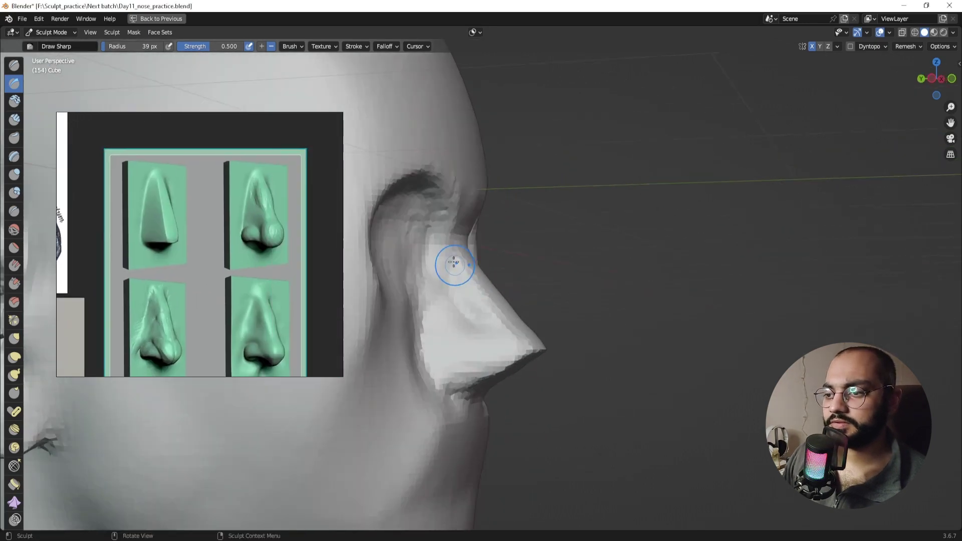
left_click_drag(510, 311, 467, 277, "alt")
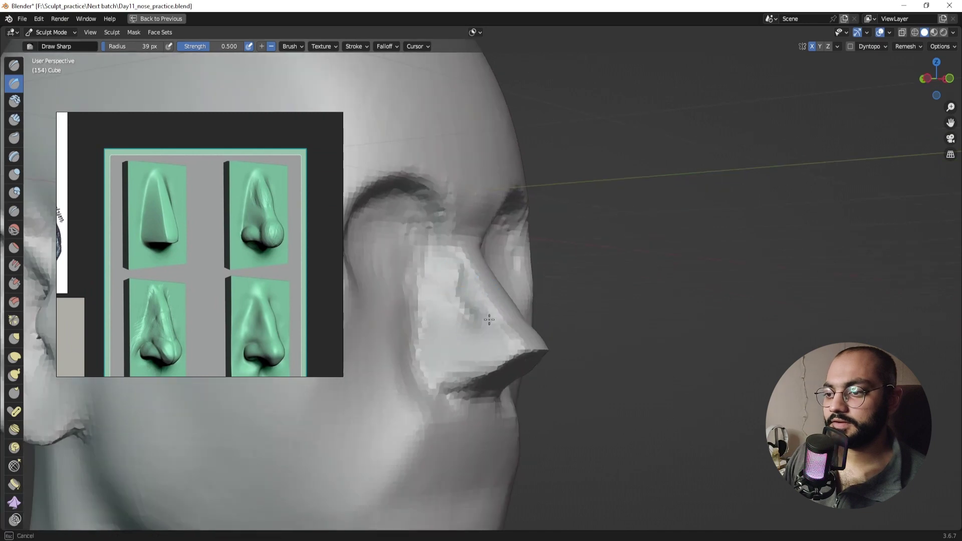
mouse_move(523, 323)
left_mouse_down("alt")
mouse_move(475, 329)
mouse_move(515, 330)
mouse_move(497, 344)
left_mouse_up("alt")
Step: Build up a rounded ball at the nose tip with the Clay Strips brush, using radii of 62, 43 and 54 px
left_click(14, 119)
key("f")
left_click(522, 330)
key("f")
mouse_move(488, 354)
middle_mouse_down()
mouse_move(493, 346)
mouse_move(505, 353)
mouse_move(497, 332)
mouse_move(487, 339)
mouse_move(513, 331)
mouse_move(506, 350)
mouse_move(489, 335)
mouse_move(501, 344)
mouse_move(440, 343)
mouse_move(416, 357)
mouse_move(449, 347)
middle_mouse_up()
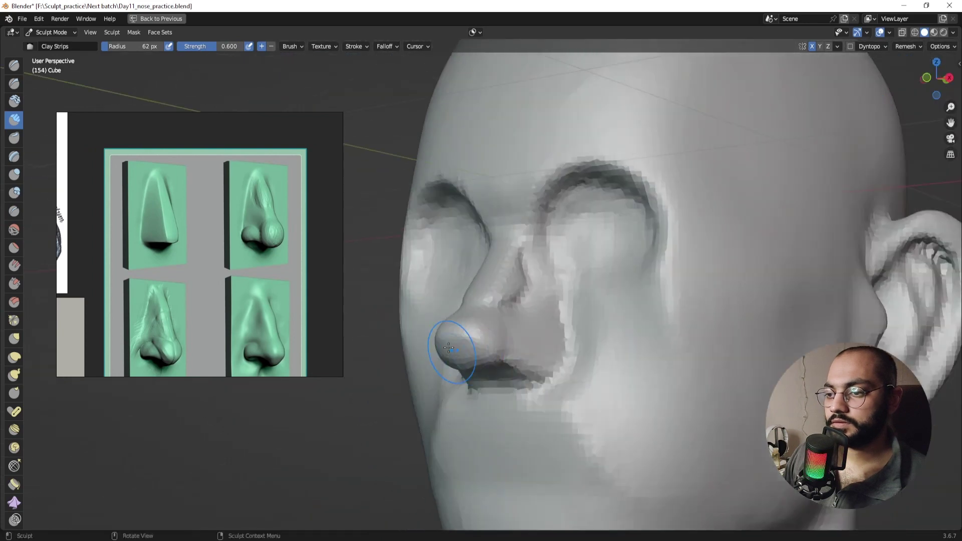
key("f")
left_click(443, 355)
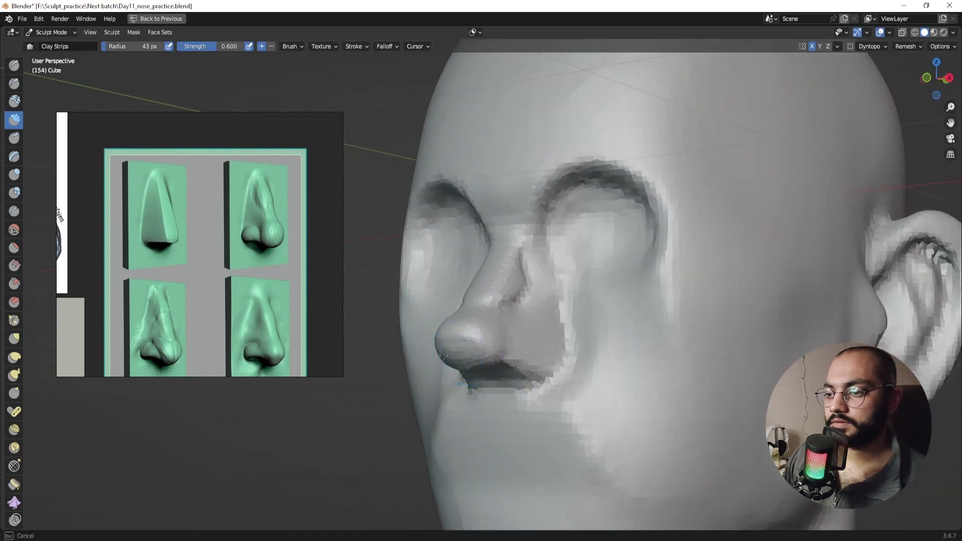
key("f")
left_click(457, 371)
mouse_move(457, 371)
middle_mouse_down()
mouse_move(545, 374)
mouse_move(533, 372)
middle_mouse_up()
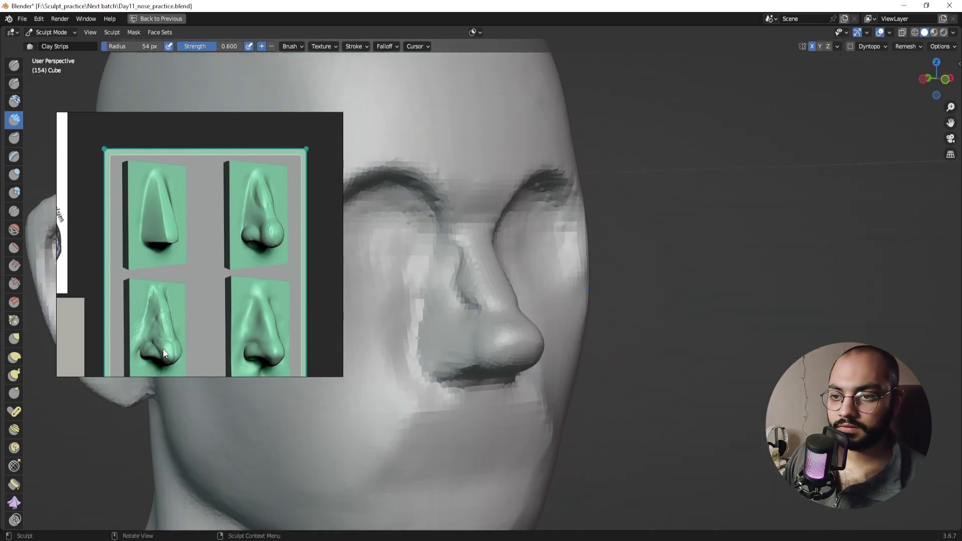
mouse_move(385, 312)
middle_mouse_down()
mouse_move(471, 335)
mouse_move(469, 307)
middle_mouse_up()
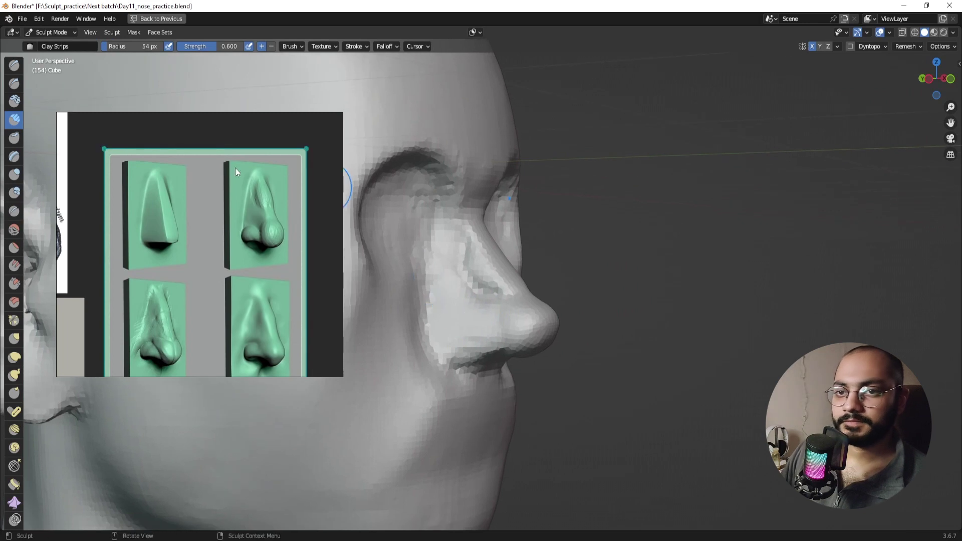
Step: Carve the nostril underside and the back edge of the nose wing with the Draw Sharp brush at 50 px
left_click(14, 83)
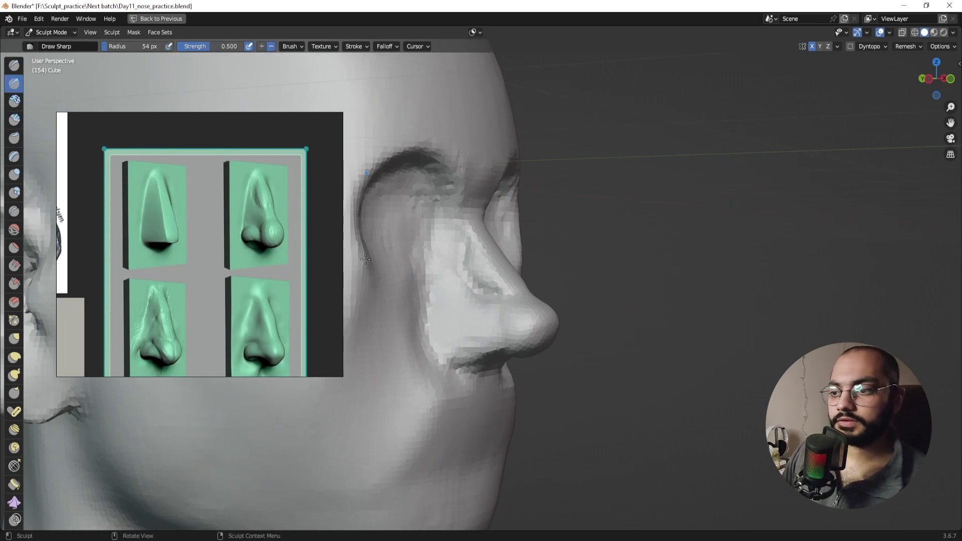
middle_click_drag(519, 334, 472, 347)
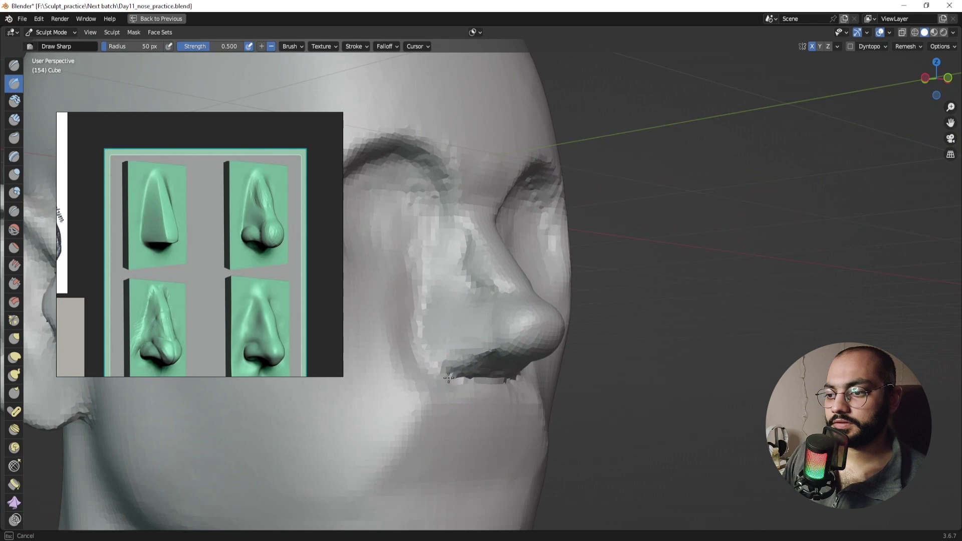
left_click_drag(449, 378, 476, 380)
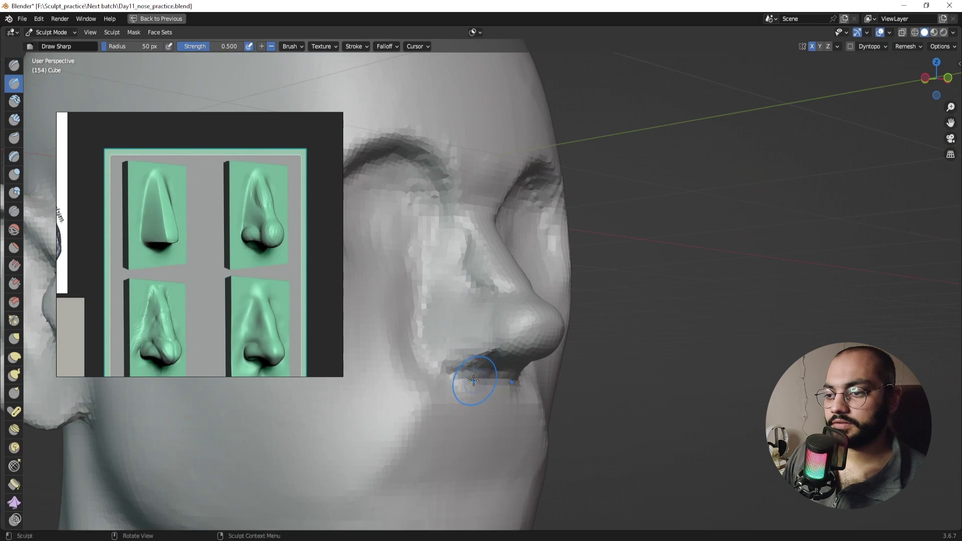
middle_click_drag(467, 379, 426, 370)
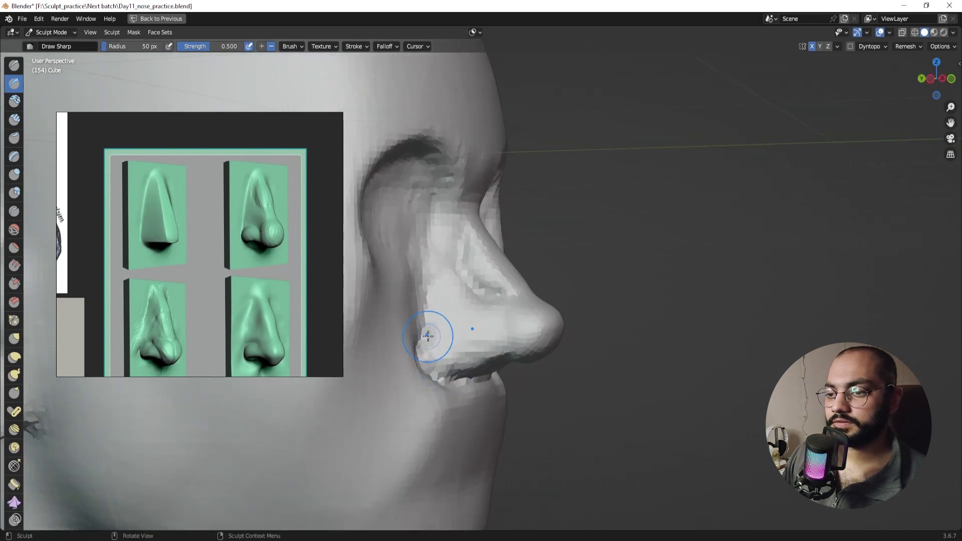
mouse_move(436, 319)
left_mouse_down()
mouse_move(482, 321)
mouse_move(430, 340)
left_mouse_up()
Step: Cut the crease around the nose wing where it meets the cheek with the Draw Sharp brush at about 50 px
mouse_move(447, 365)
middle_mouse_down()
mouse_move(388, 350)
mouse_move(416, 354)
middle_mouse_up()
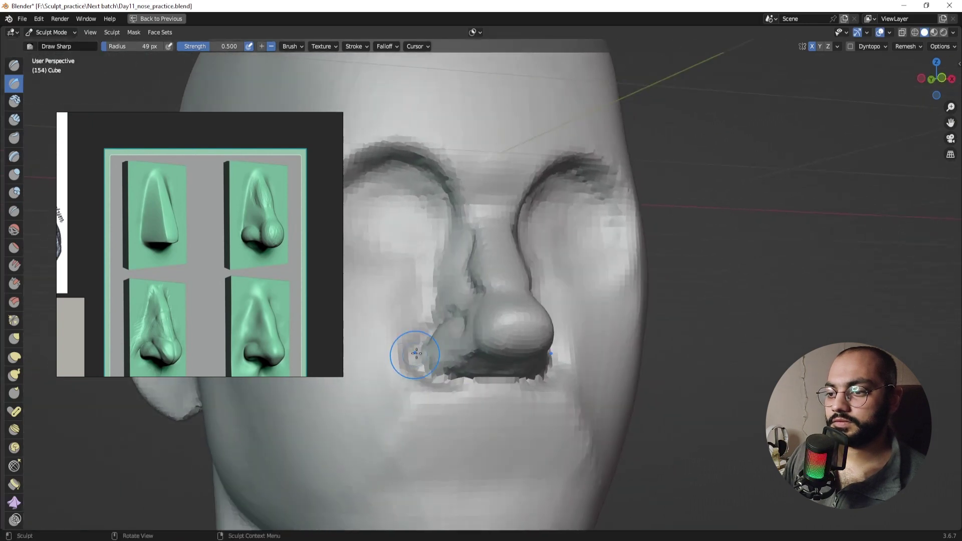
left_click_drag(416, 354, 471, 378)
mouse_move(472, 378)
middle_mouse_down()
mouse_move(366, 375)
mouse_move(440, 382)
mouse_move(399, 358)
middle_mouse_up()
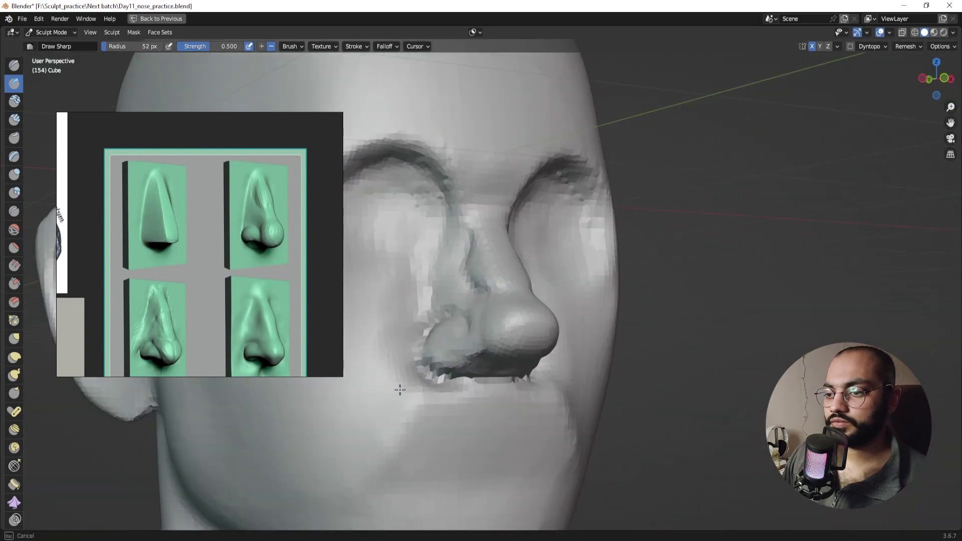
Step: Smooth the upper lip and cheek around the nose base, using brush radii of 41 and 94 px
left_click_drag(399, 389, 432, 403)
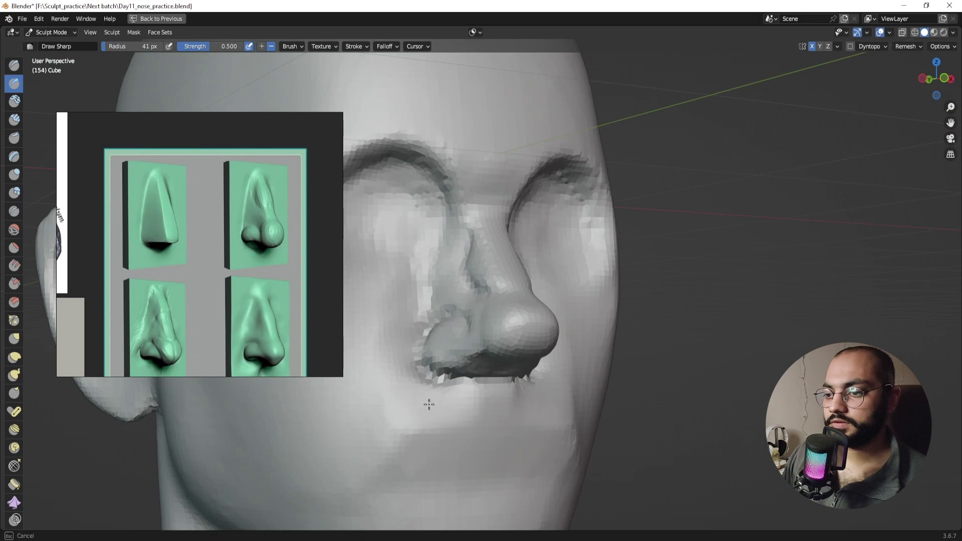
mouse_move(413, 379)
middle_mouse_down()
mouse_move(371, 378)
mouse_move(425, 391)
mouse_move(397, 404)
middle_mouse_up()
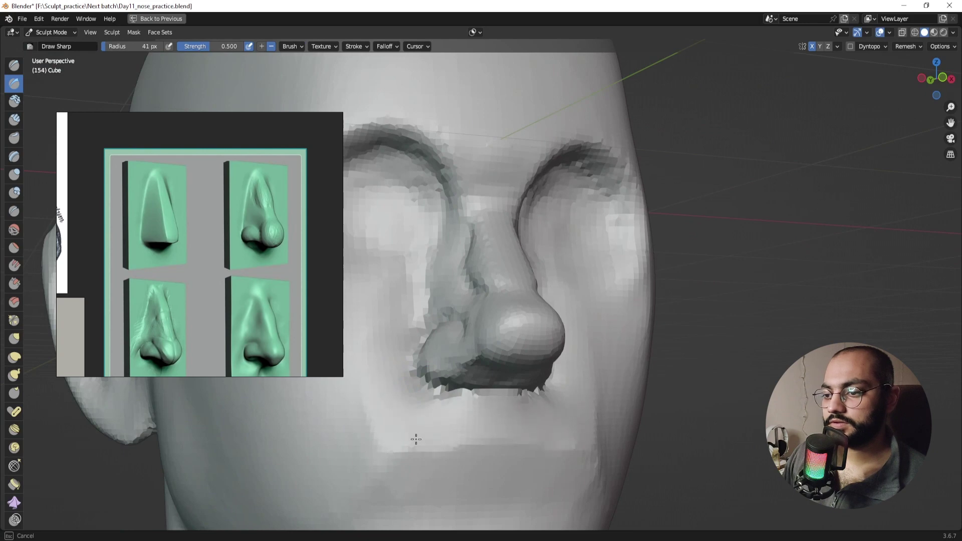
mouse_move(416, 439)
middle_mouse_down()
mouse_move(387, 424)
mouse_move(396, 429)
middle_mouse_up()
key("f")
left_click(378, 418)
mouse_move(351, 423)
middle_mouse_down()
mouse_move(472, 419)
mouse_move(486, 393)
mouse_move(464, 358)
mouse_move(431, 347)
middle_mouse_up()
mouse_move(510, 344)
middle_mouse_down()
mouse_move(425, 337)
mouse_move(450, 332)
mouse_move(459, 348)
mouse_move(440, 339)
middle_mouse_up()
Step: Move the nose tip back in the right side view with the Grab brush at 144 px
key("KP_3")
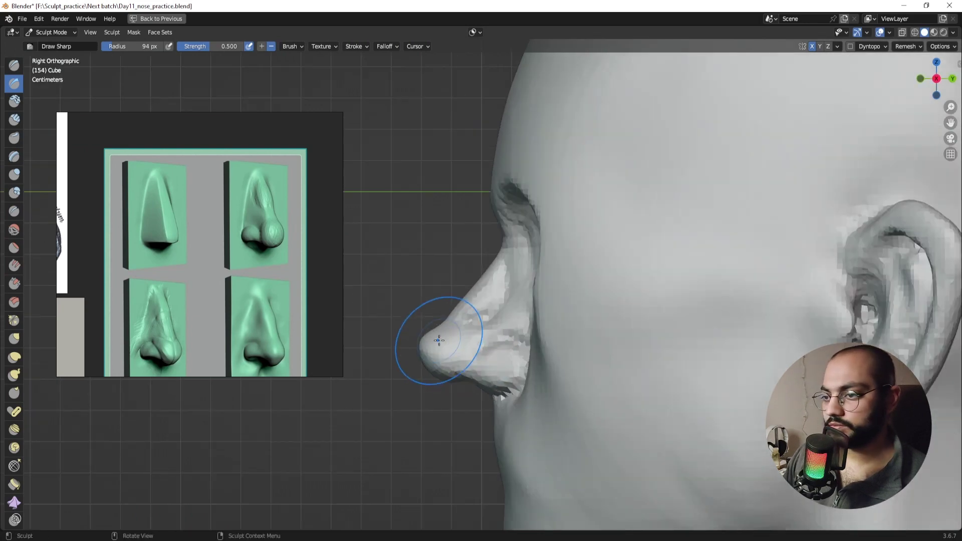
key("g")
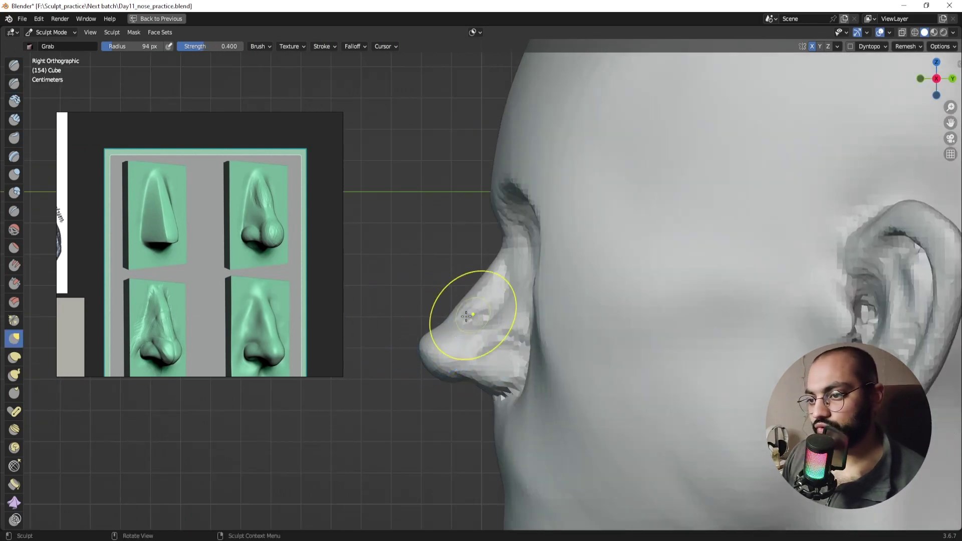
key("f")
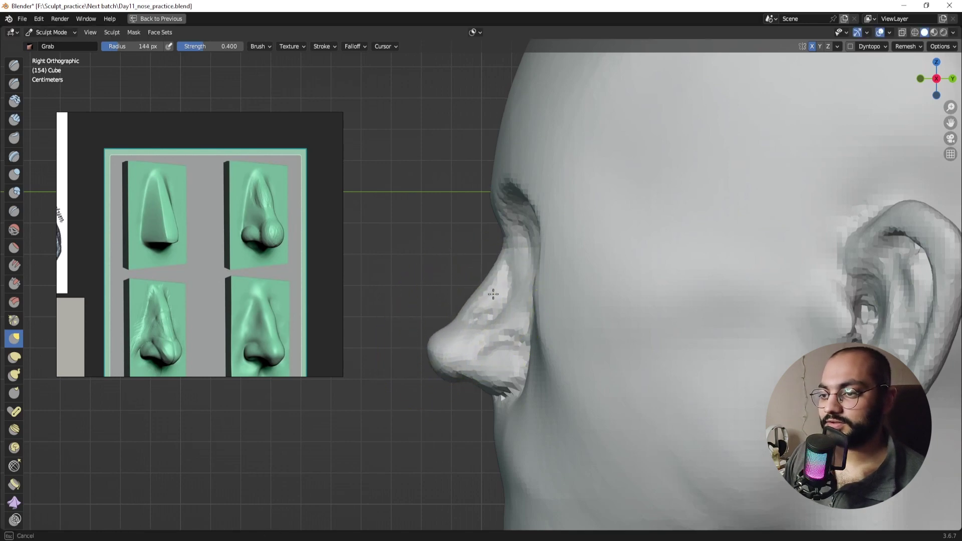
Step: Undo the last grab stroke and reshape the nose bridge in the right side view with the Grab brush at 73 and 93 px
key("ctrl+z")
key("f")
left_click(500, 248)
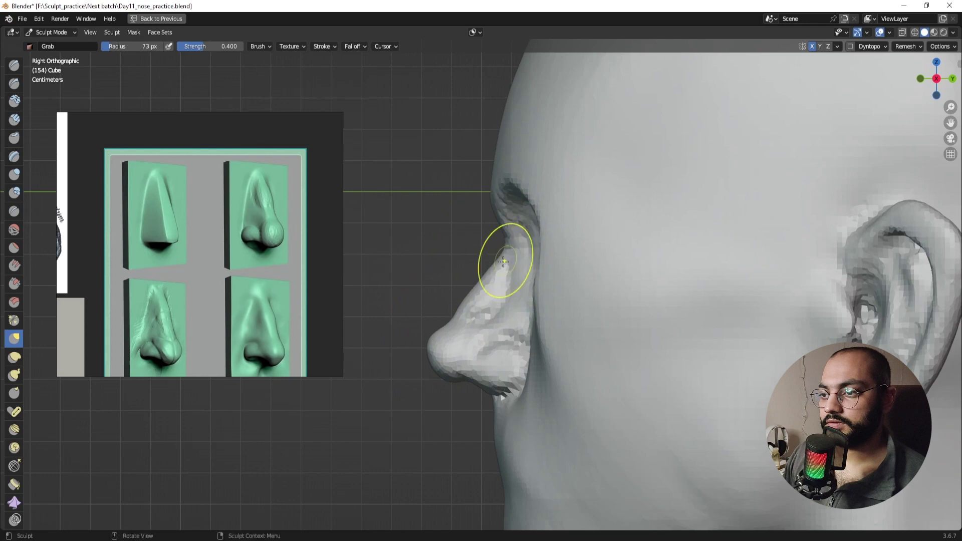
mouse_move(498, 285)
left_mouse_down()
mouse_move(495, 276)
mouse_move(489, 301)
mouse_move(477, 290)
left_mouse_up()
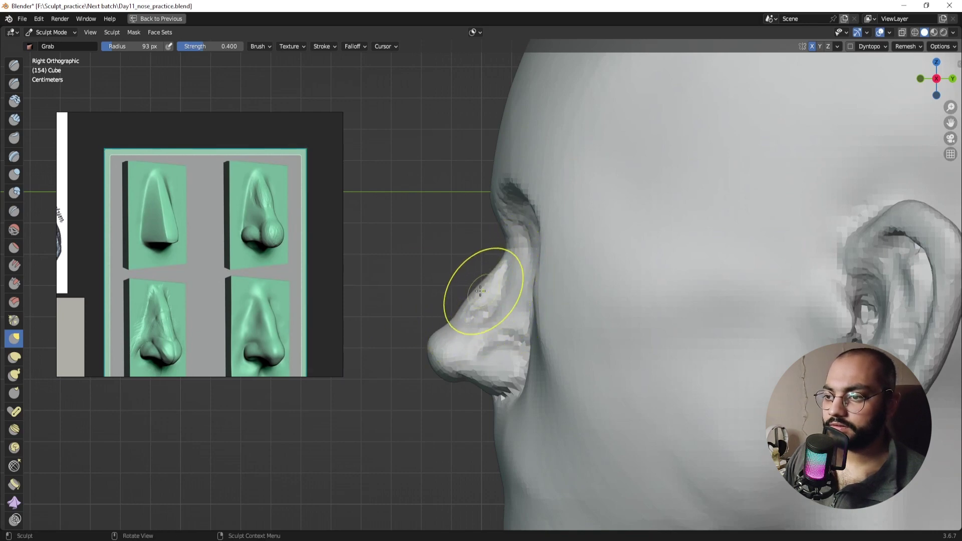
Step: Adjust the nose bridge profile with the Grab brush at 80 px, using the bearded man's side-profile photo as reference
mouse_move(332, 329)
left_mouse_down("alt")
mouse_move(248, 296)
mouse_move(264, 305)
mouse_move(223, 228)
mouse_move(161, 156)
left_mouse_up("alt")
left_click_drag(121, 371, 271, 220, "alt")
mouse_move(157, 324)
left_mouse_down("alt")
mouse_move(247, 226)
mouse_move(200, 113)
left_mouse_up("alt")
left_click_drag(271, 305, 193, 292, "alt")
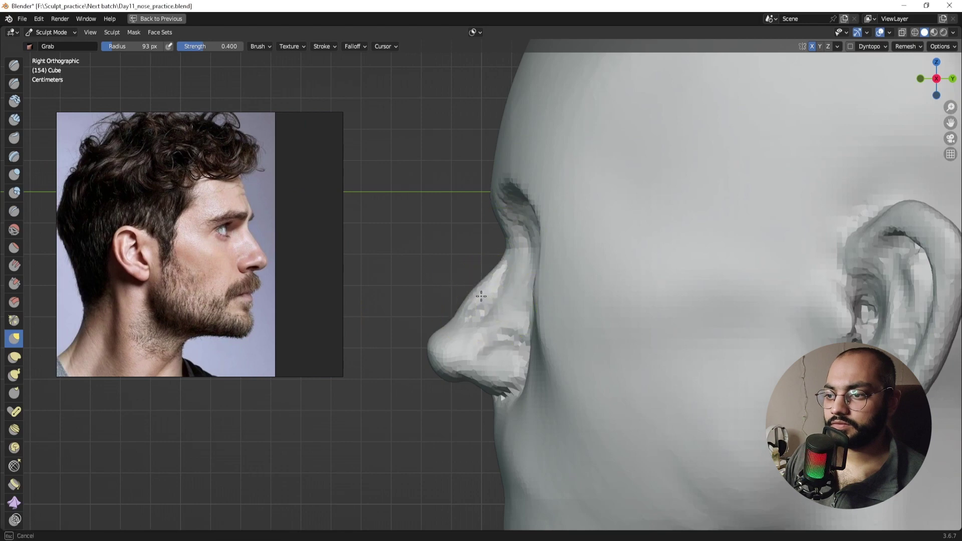
key("f")
left_click(467, 303)
mouse_move(467, 309)
middle_mouse_down()
mouse_move(605, 320)
mouse_move(441, 311)
mouse_move(476, 307)
middle_mouse_up()
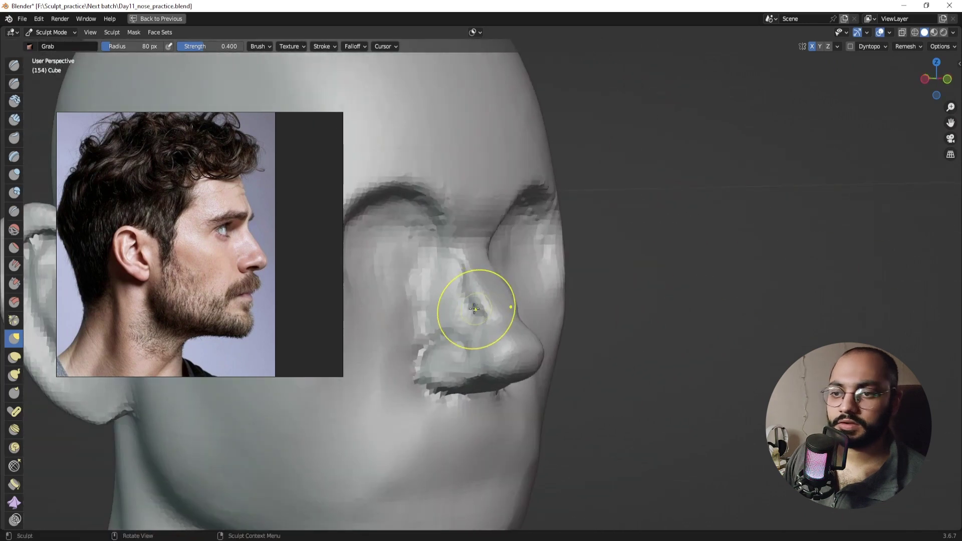
Step: Examine the male side portrait and the nose shapes on the Step by Step - Nose reference sheet
left_click_drag(195, 291, 364, 300, "alt")
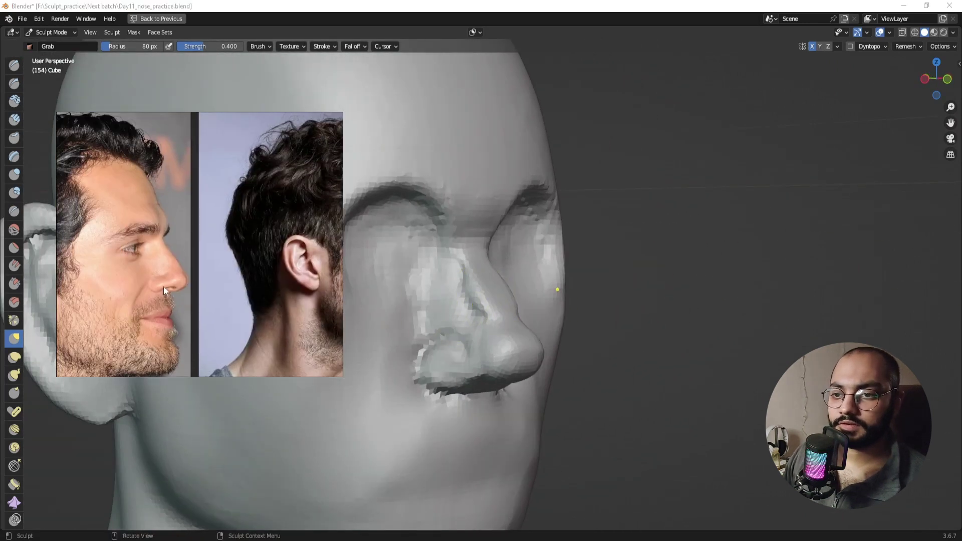
left_click_drag(157, 326, 161, 300)
scroll(193, 312, "down", 5)
left_click_drag(102, 244, 310, 273, "alt")
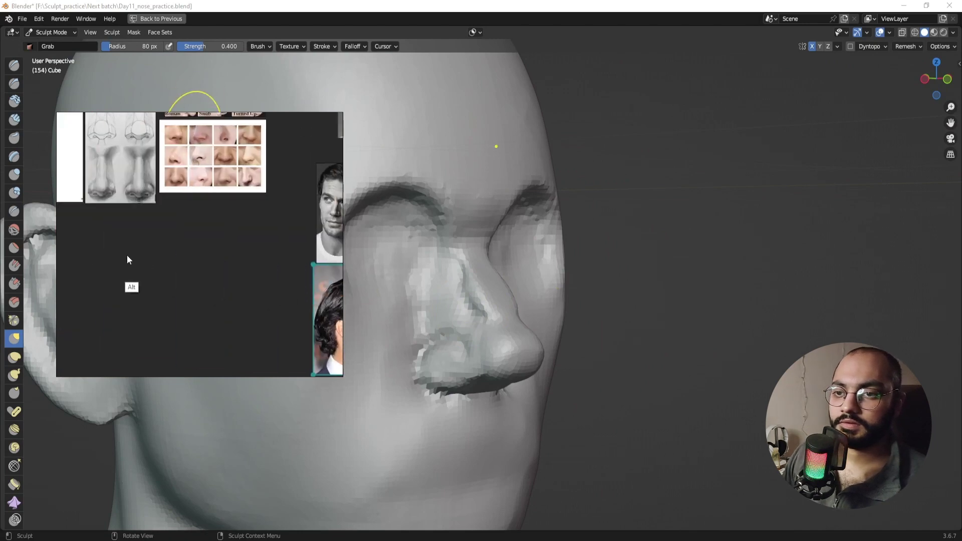
left_click_drag(127, 255, 293, 354, "alt")
left_click_drag(265, 234, 115, 311, "alt")
mouse_move(148, 251)
left_mouse_down("alt")
mouse_move(194, 288)
mouse_move(212, 272)
left_mouse_up("alt")
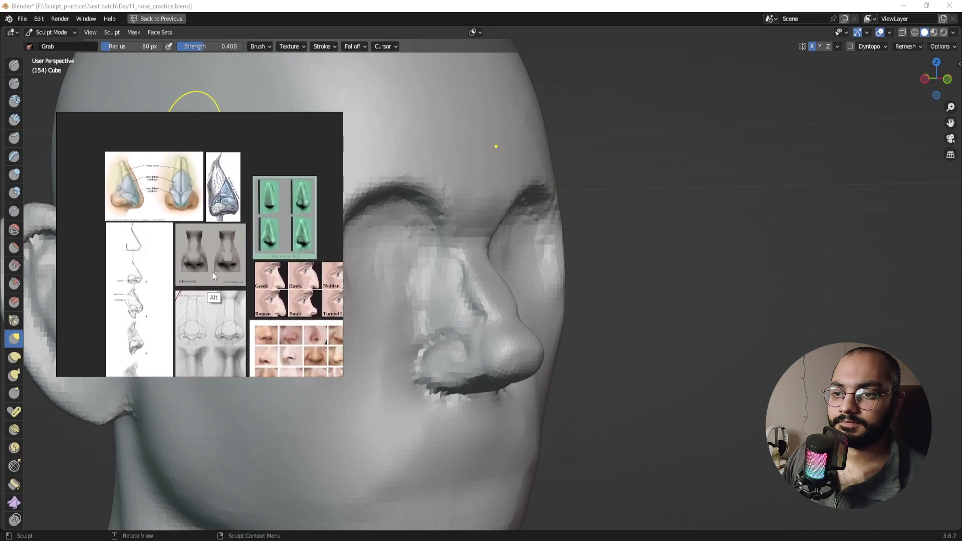
middle_click_drag(213, 275, 122, 272)
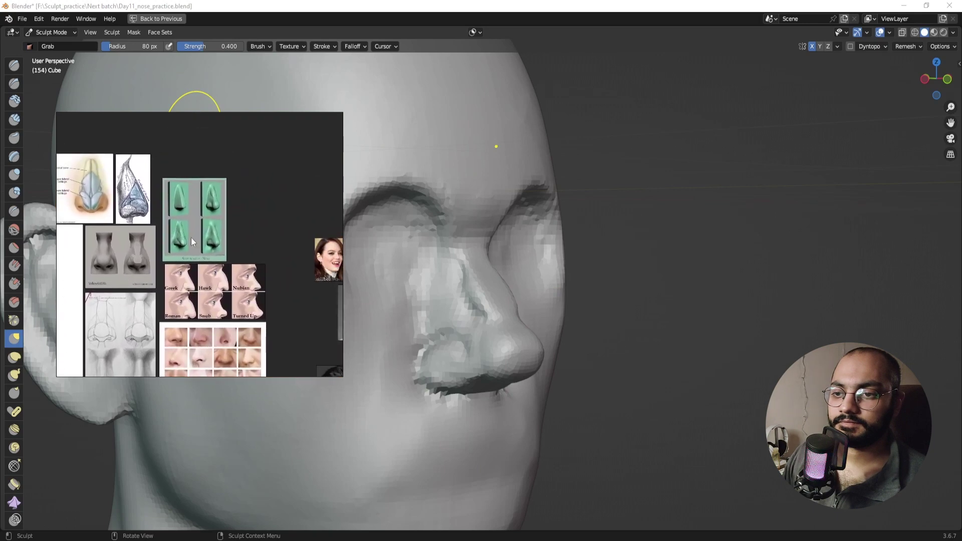
scroll(191, 237, "up", 5)
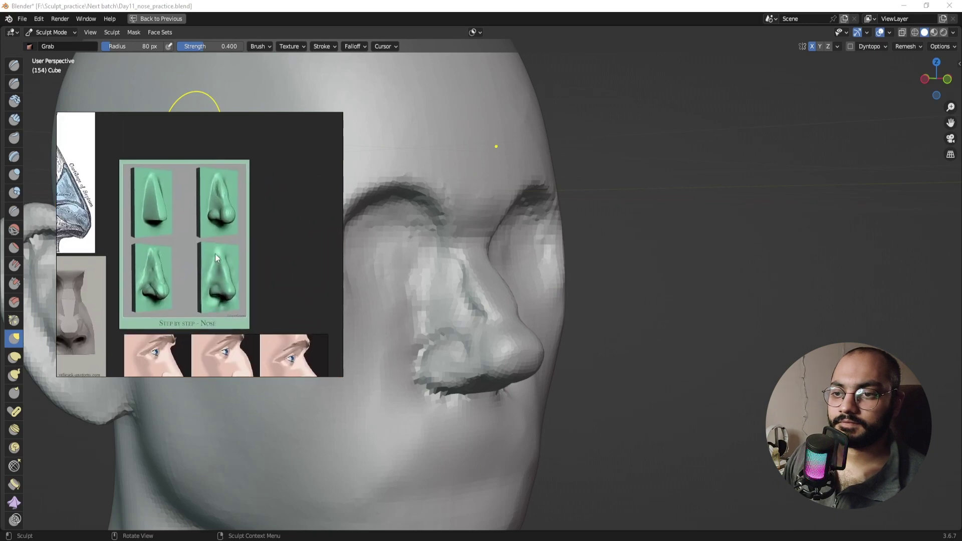
scroll(215, 253, "up", 3)
Step: Carve a groove between the rounded nose tip and the wing with the Draw Sharp brush at 32 px
middle_click_drag(528, 300, 447, 274)
left_click(14, 83)
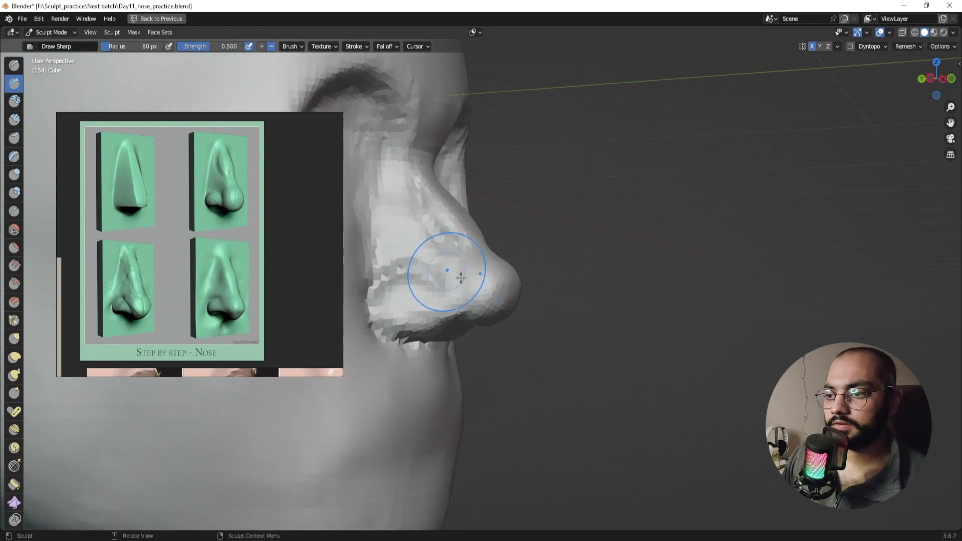
key("f")
left_click(484, 284)
left_click_drag(451, 294, 449, 273)
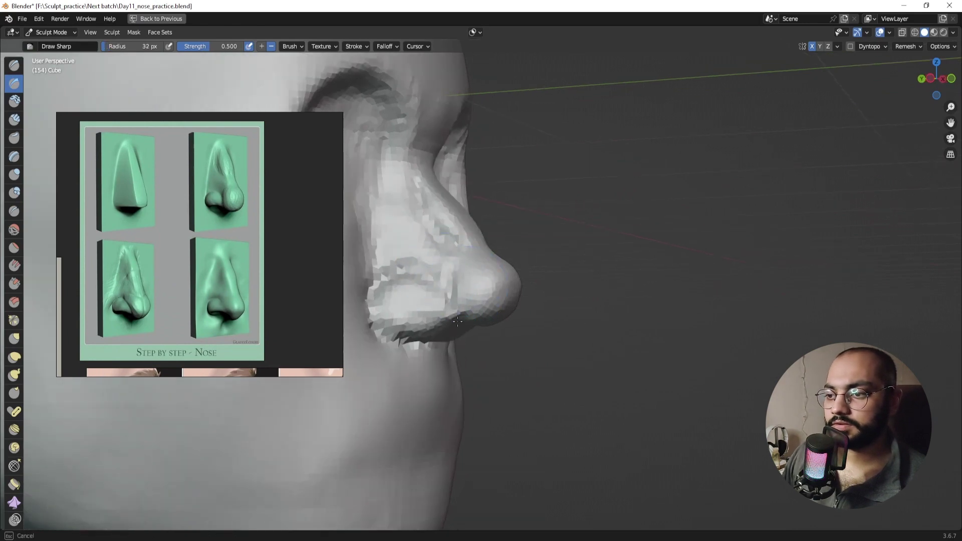
mouse_move(458, 321)
middle_mouse_down()
mouse_move(465, 283)
mouse_move(440, 300)
mouse_move(303, 315)
mouse_move(403, 311)
middle_mouse_up()
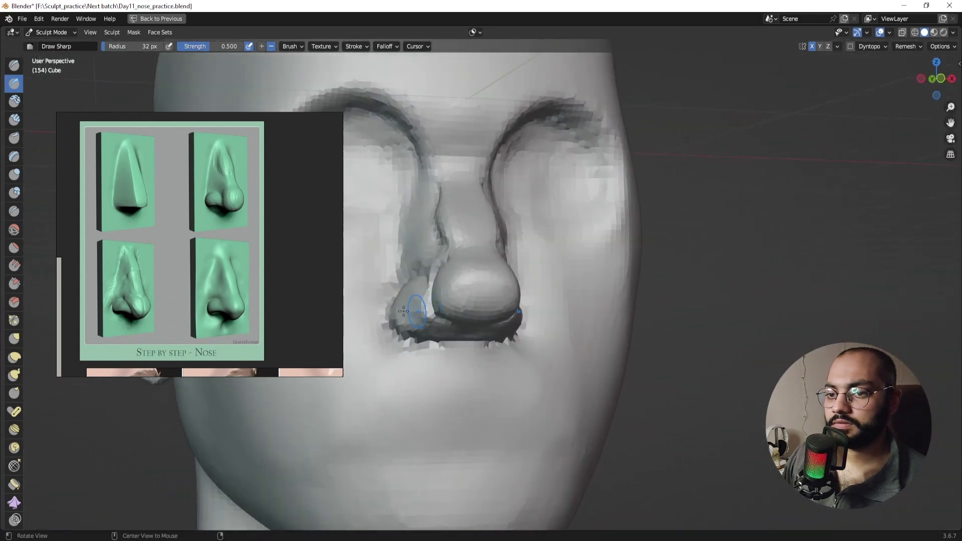
Step: Deepen the grooves separating tip, bridge and wings with the Draw Sharp brush at 32 px, following the planar nose and step-by-step references
left_click_drag(141, 320, 224, 281, "alt")
scroll(170, 297, "up", 3)
left_click_drag(62, 288, 251, 299, "alt")
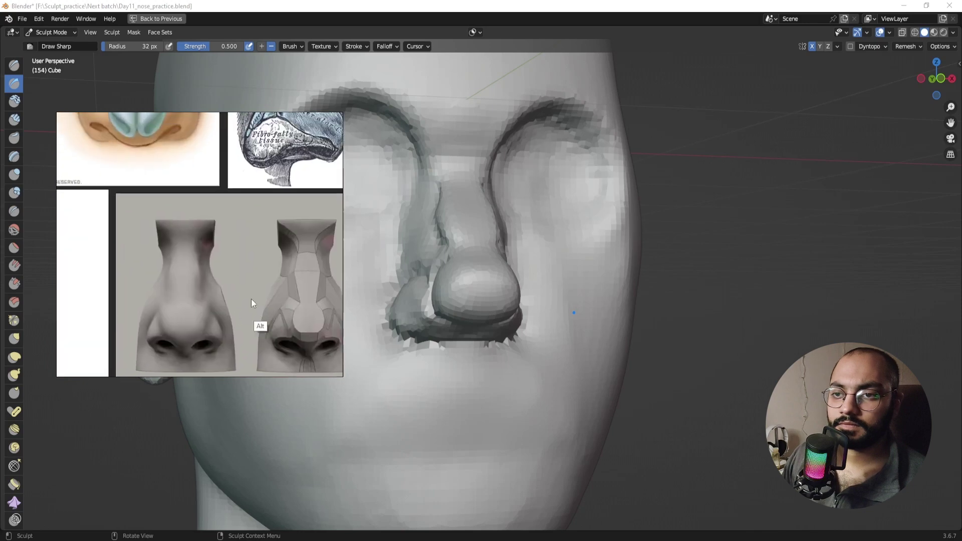
left_click_drag(121, 203, 104, 256, "alt")
left_click_drag(310, 288, 127, 268, "alt")
left_click_drag(257, 286, 144, 231, "alt")
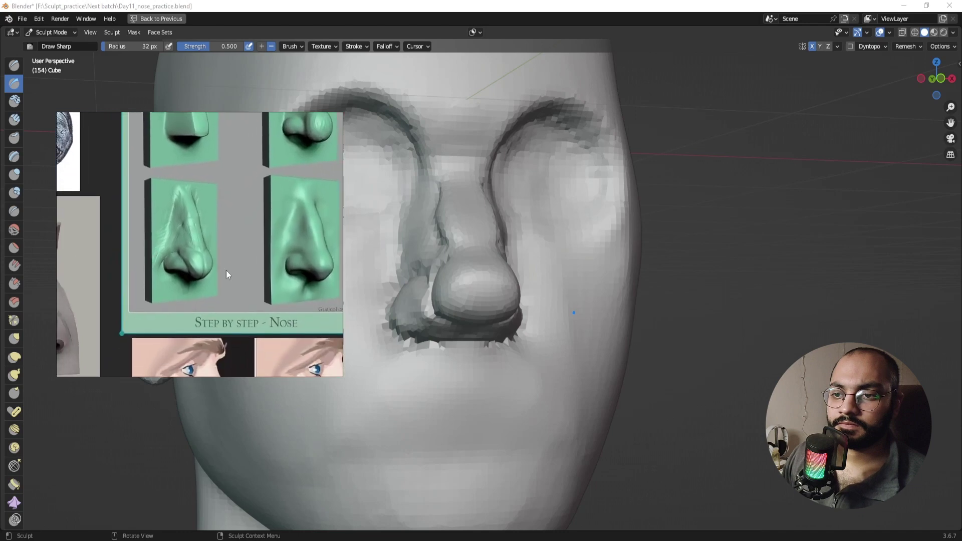
middle_click_drag(471, 305, 475, 279, "ctrl")
middle_click_drag(476, 279, 483, 275)
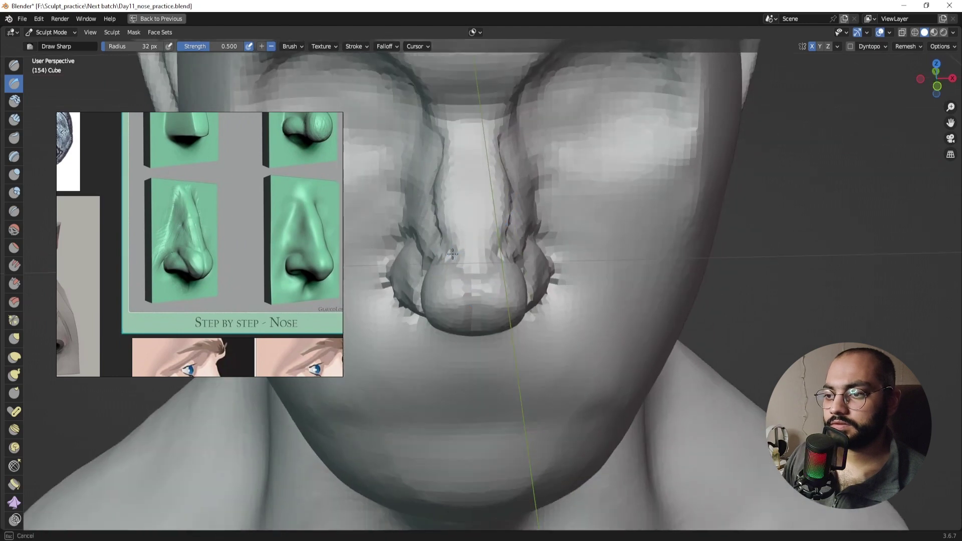
mouse_move(452, 254)
middle_mouse_down()
mouse_move(486, 243)
mouse_move(468, 263)
mouse_move(480, 279)
mouse_move(489, 265)
mouse_move(458, 275)
mouse_move(439, 263)
middle_mouse_up()
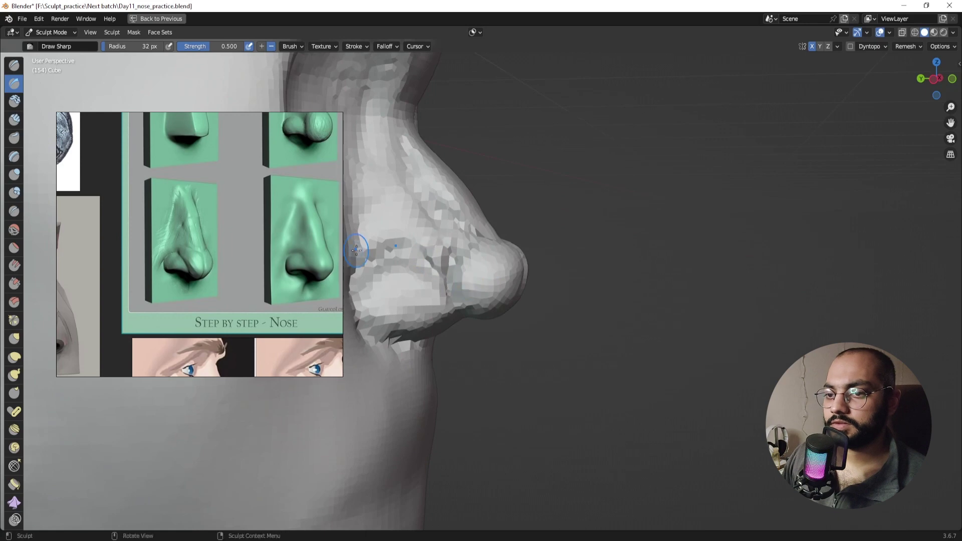
Step: Smooth the nose tip, wings and bridge with large brush radii of 129 and 188 px
mouse_move(513, 291)
middle_mouse_down()
mouse_move(451, 275)
mouse_move(459, 272)
mouse_move(469, 288)
mouse_move(480, 281)
mouse_move(412, 277)
middle_mouse_up()
key("f")
left_click(529, 278)
scroll(466, 309, "down", 3)
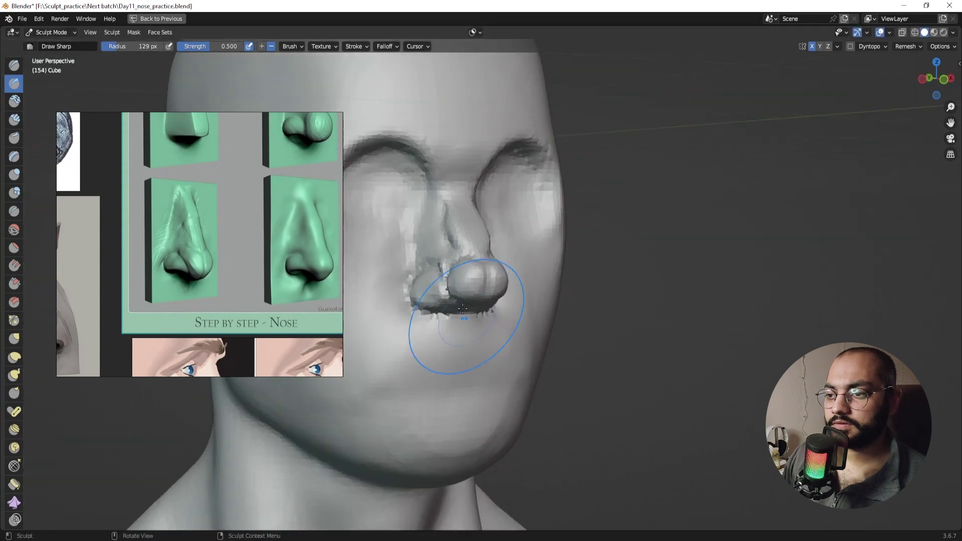
mouse_move(446, 267)
left_mouse_down("shift")
mouse_move(439, 258)
mouse_move(450, 273)
left_mouse_up("shift")
mouse_move(456, 280)
middle_mouse_down()
mouse_move(530, 288)
mouse_move(418, 298)
mouse_move(474, 281)
middle_mouse_up()
Step: Set the voxel size to about 0.0115 m and remesh the head
scroll(474, 281, "up", 1)
key("r")
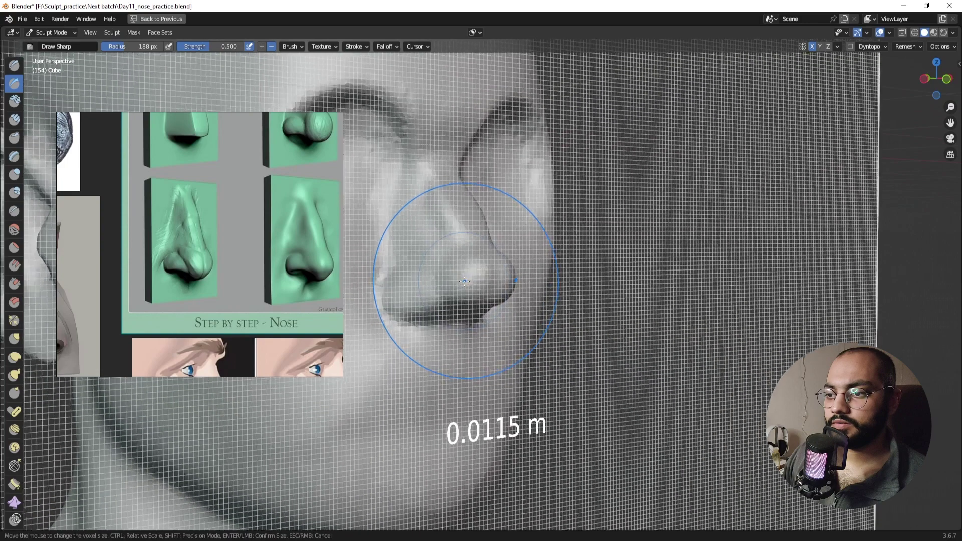
left_click(466, 280)
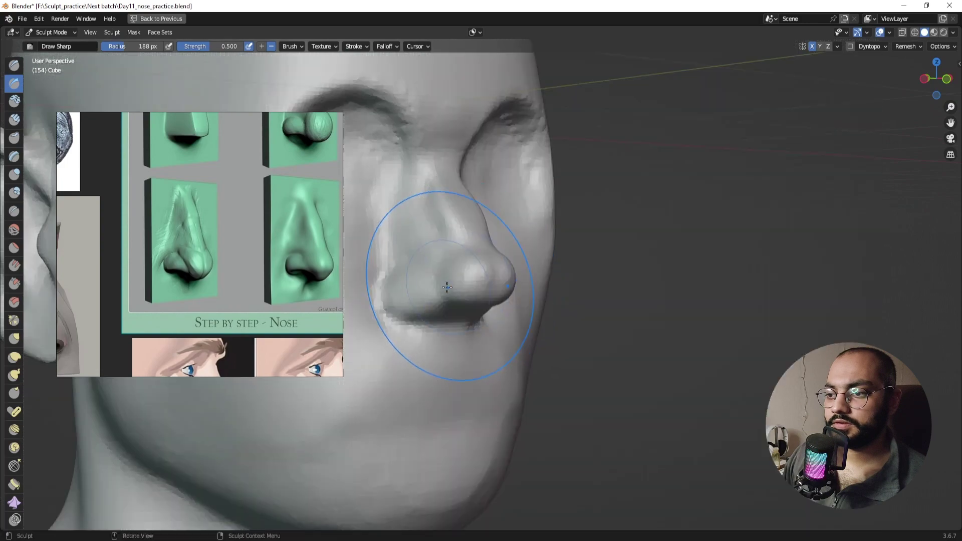
Step: Carve the diagonal groove between the nose wing and tip on the remeshed surface with the Draw Sharp brush at 88 px
middle_click_drag(450, 280, 476, 270)
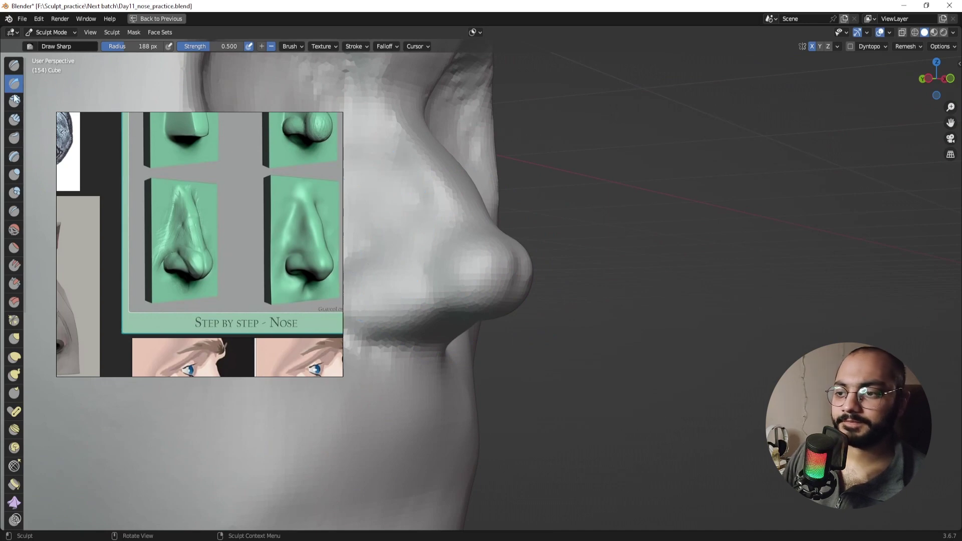
scroll(493, 260, "up", 1)
key("f")
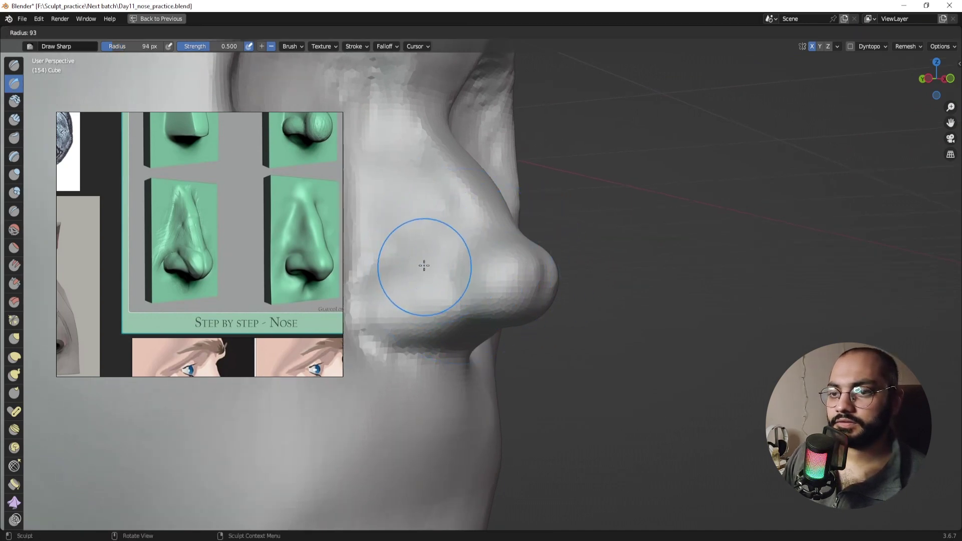
left_click(424, 264)
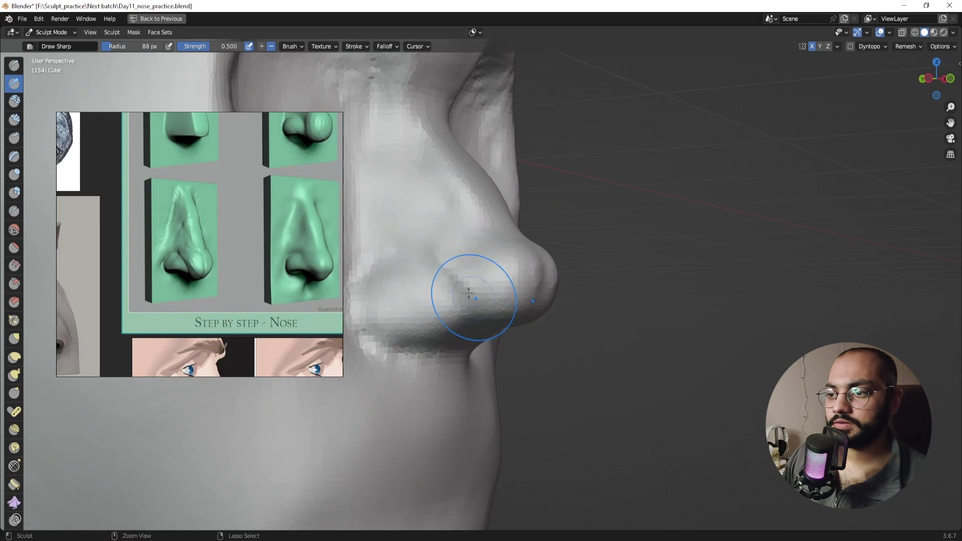
mouse_move(481, 303)
middle_mouse_down()
mouse_move(485, 279)
mouse_move(451, 279)
mouse_move(465, 225)
middle_mouse_up()
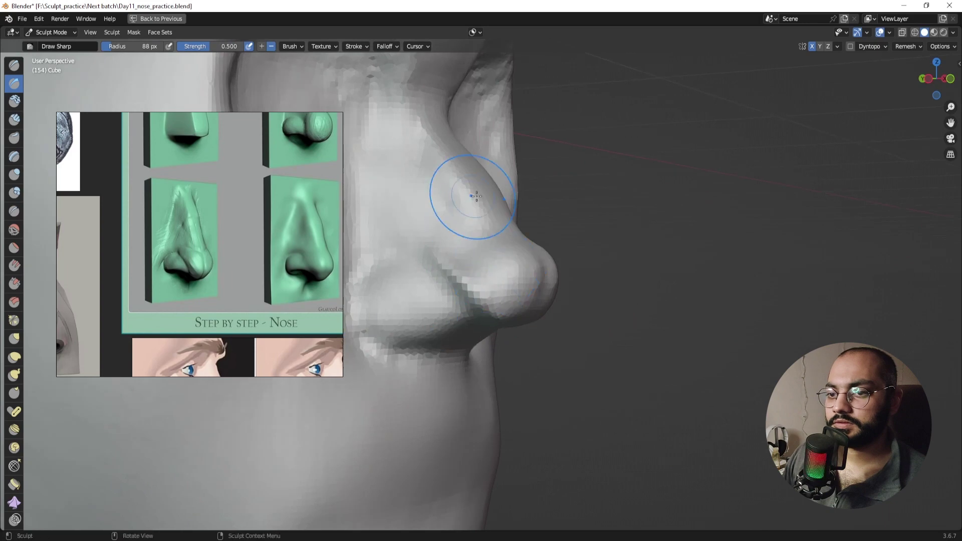
Step: Define the wing's upper crease and sharpen its groove beside the tip with the Draw Sharp brush at 52 and 39 px
key("f")
left_click(437, 257)
mouse_move(447, 276)
middle_mouse_down()
mouse_move(429, 268)
mouse_move(466, 279)
mouse_move(416, 278)
middle_mouse_up()
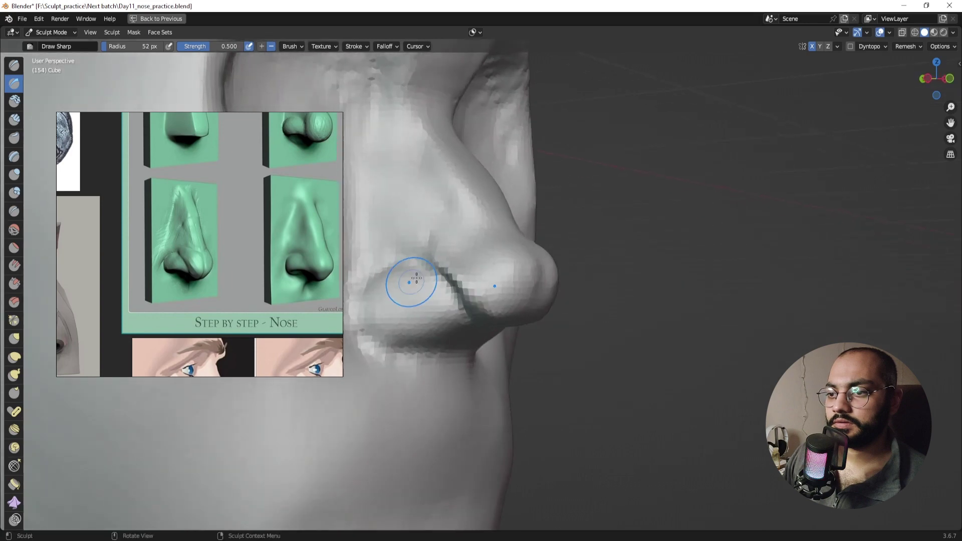
middle_click_drag(430, 232, 470, 273)
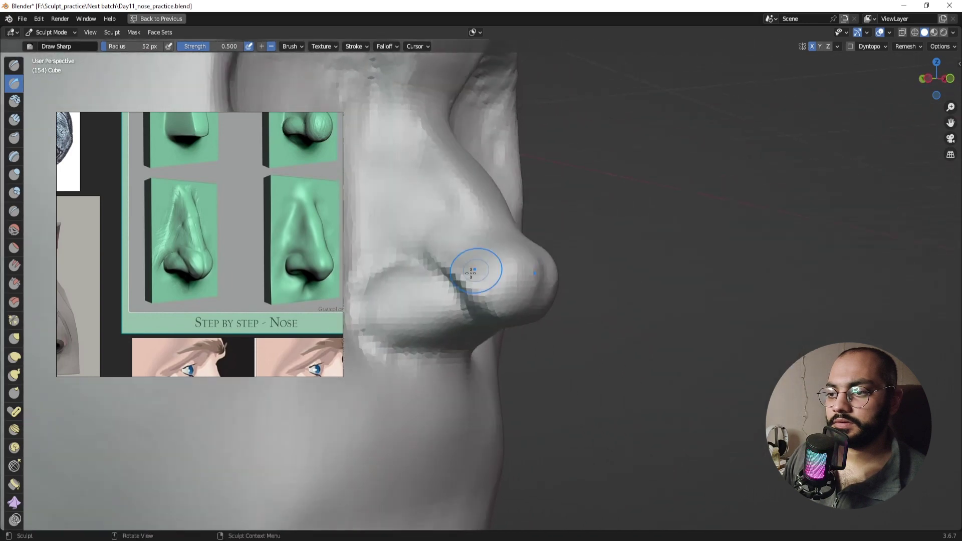
middle_click_drag(498, 320, 468, 295)
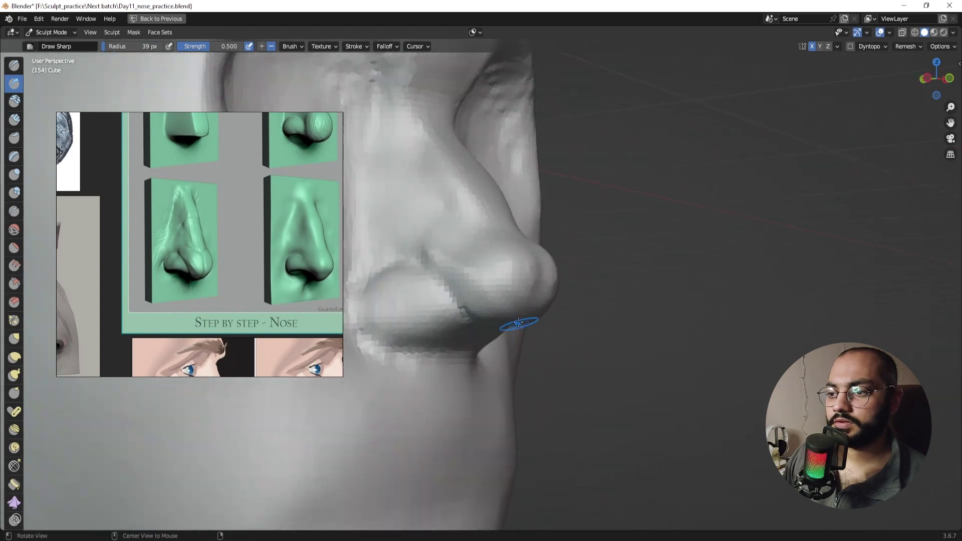
middle_click_drag(518, 323, 486, 297)
Step: Flatten the ridge along the groove between wing and tip with the Scrape/Peaks brush at 39 and 35 px
left_click(14, 284)
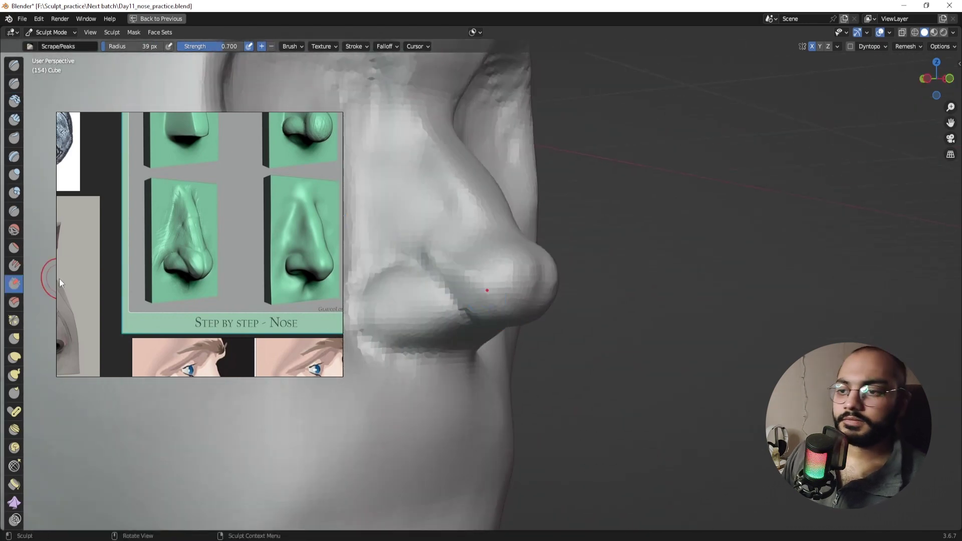
middle_click_drag(400, 301, 414, 306)
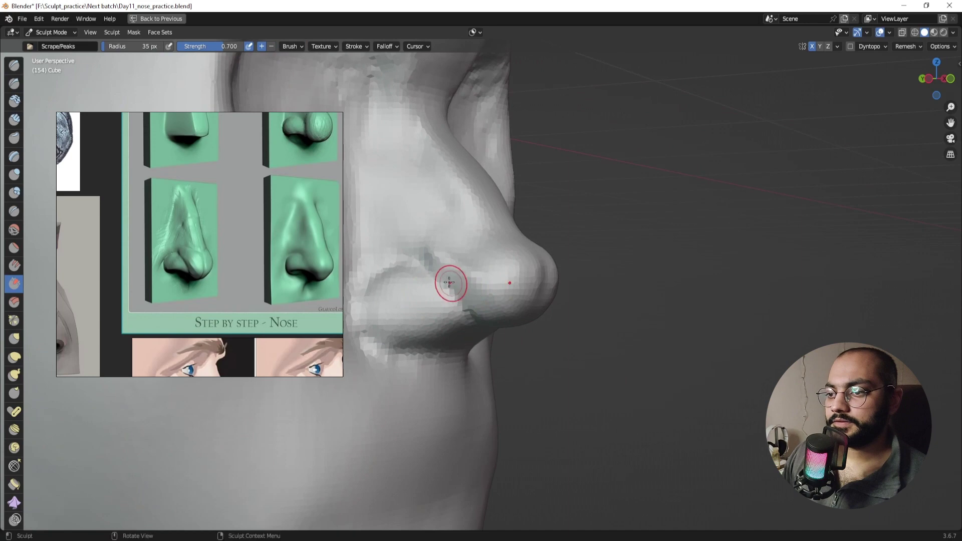
mouse_move(437, 263)
middle_mouse_down()
mouse_move(486, 300)
mouse_move(477, 320)
mouse_move(458, 314)
middle_mouse_up()
Step: Reshape the nose tip from the front with the Grab brush at 102 px
key("f")
left_click(488, 287)
key("g")
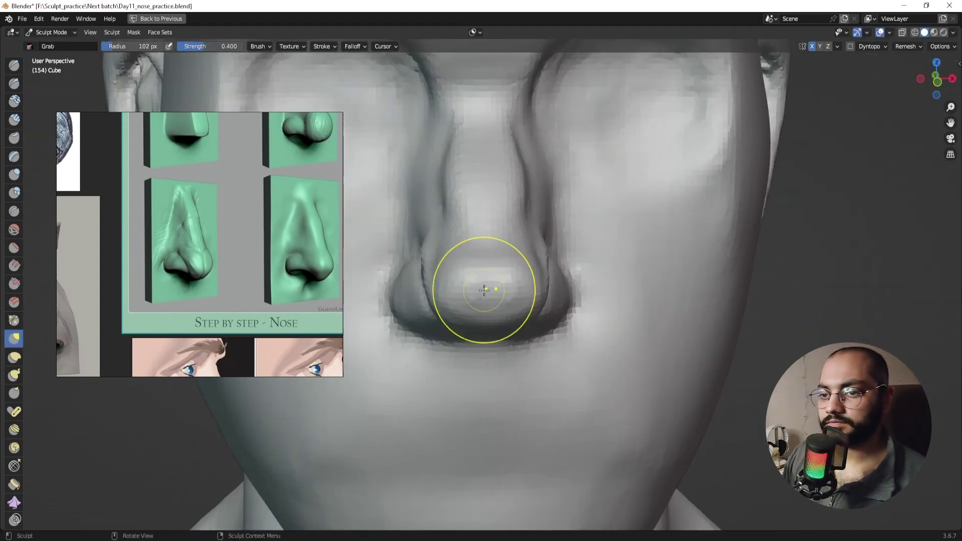
middle_click_drag(489, 286, 474, 310, "ctrl")
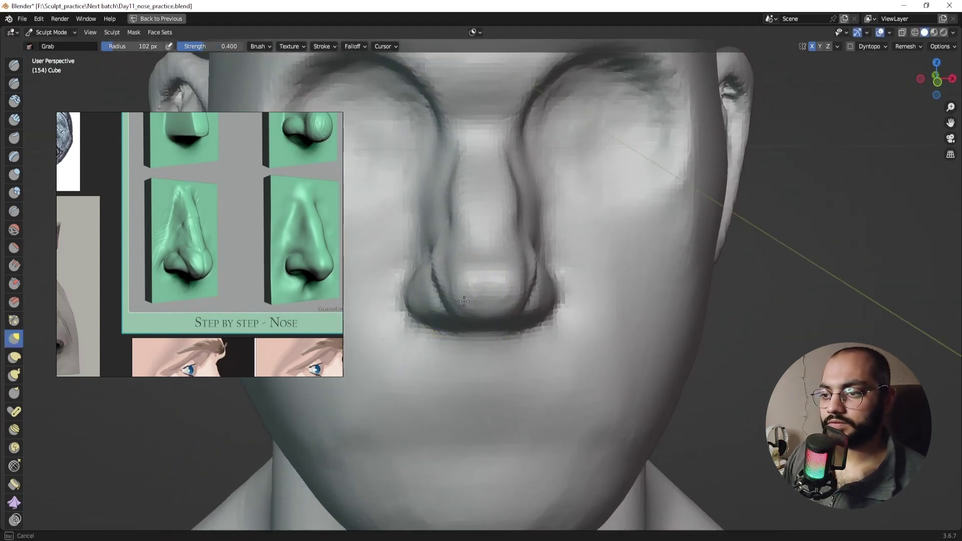
left_click_drag(460, 303, 491, 290, "alt")
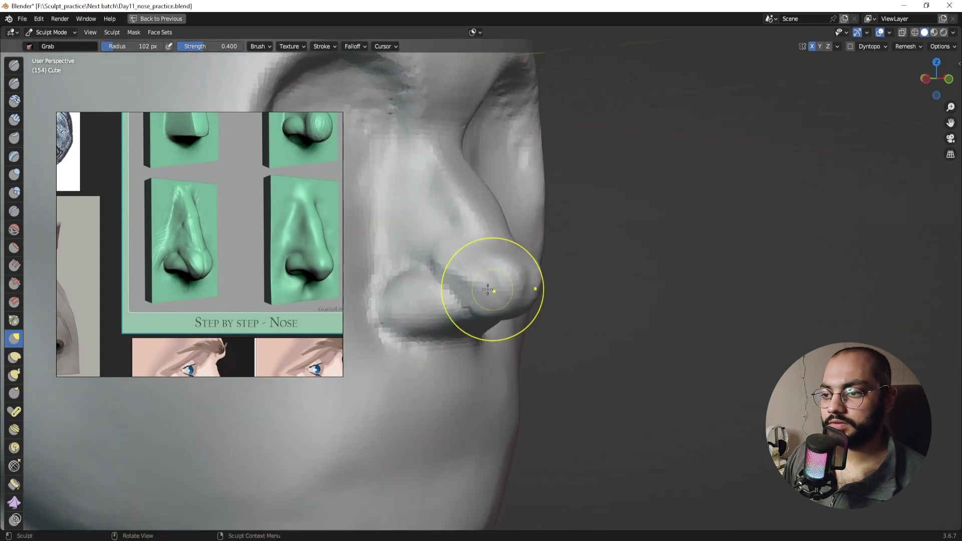
Step: Flatten the side of the nose tip next to the wing groove with the Scrape/Peaks brush at 51 px
key("f")
left_click(423, 266)
left_click(15, 264)
middle_click_drag(372, 317, 355, 279, "ctrl")
left_click(15, 284)
left_click_drag(441, 288, 455, 287, "alt")
key("f")
left_click(469, 278)
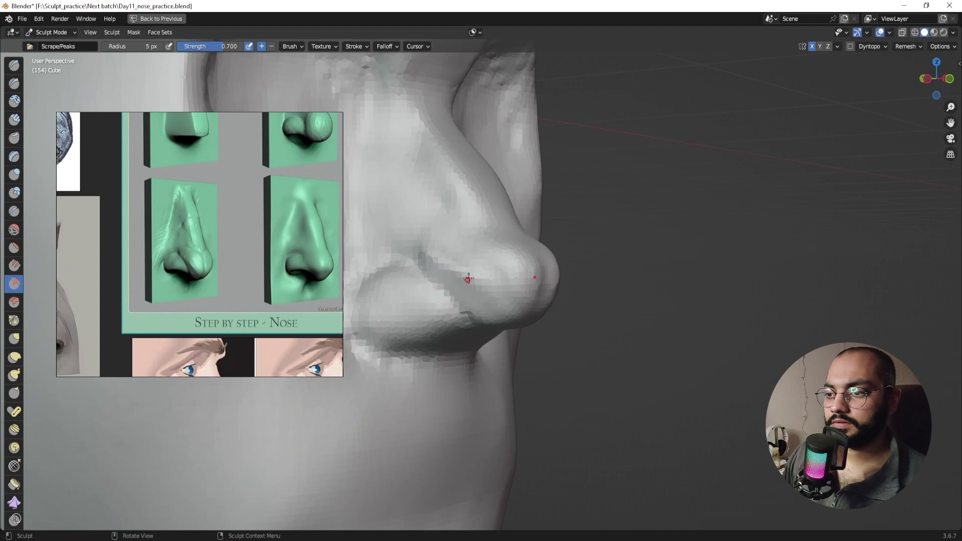
key("f")
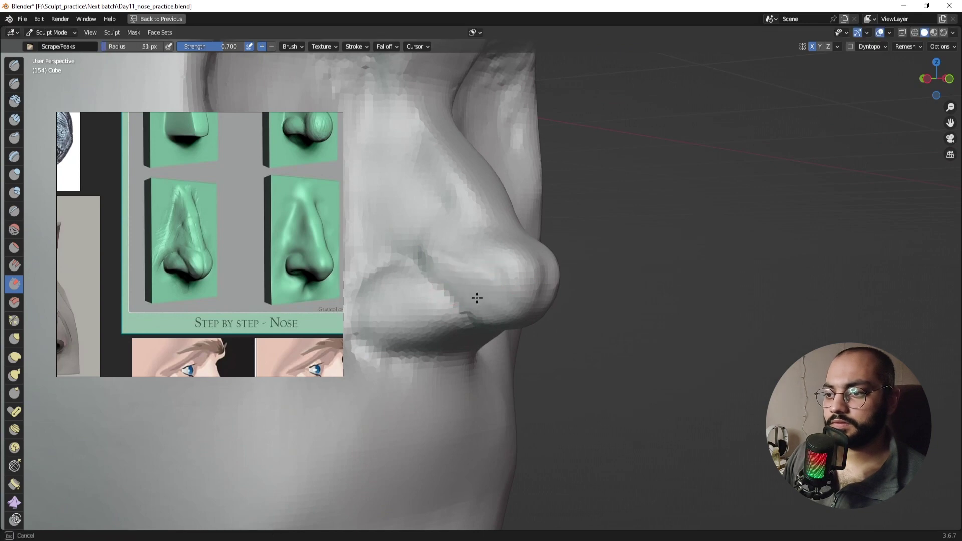
Step: Recess the side of the bridge and refine the groove by the tip with the Draw Sharp brush at 71 and 54 px
mouse_move(515, 310)
middle_mouse_down()
mouse_move(466, 278)
mouse_move(466, 264)
mouse_move(441, 279)
middle_mouse_up()
left_click(14, 83)
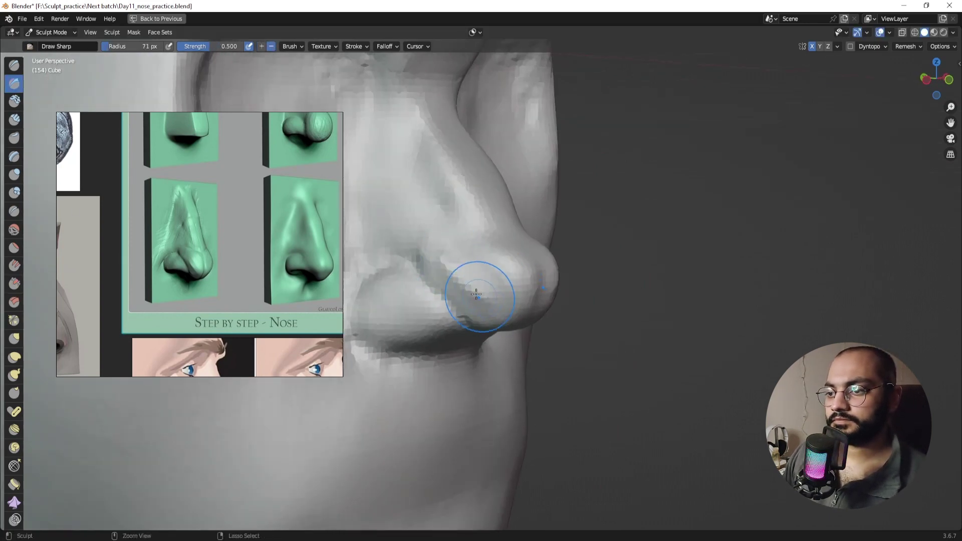
middle_click_drag(555, 319, 446, 263)
scroll(506, 356, "down", 5)
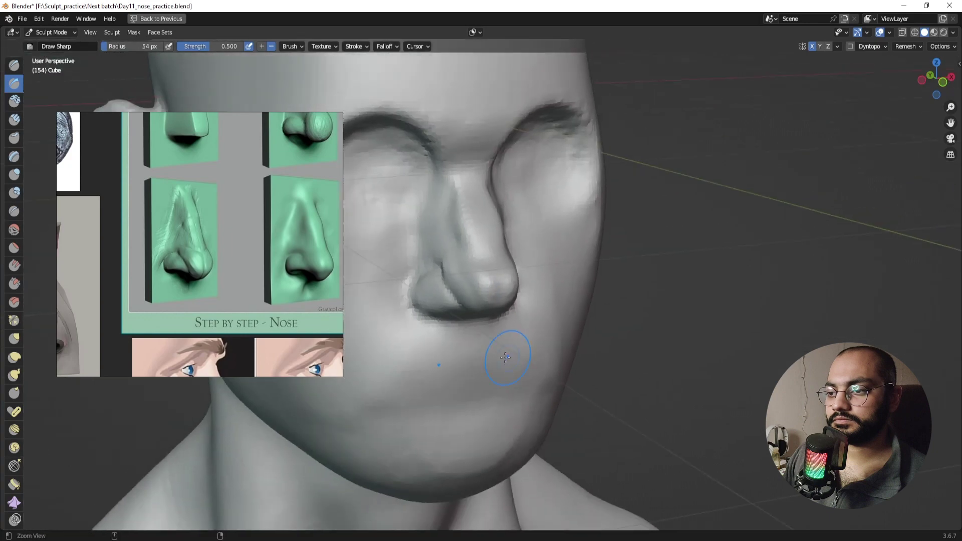
Step: Carve mirrored nostril openings into the underside of the nose with the Draw Sharp brush at 80 and 65 px
mouse_move(538, 311)
middle_mouse_down()
mouse_move(425, 298)
mouse_move(460, 281)
mouse_move(561, 310)
mouse_move(541, 322)
mouse_move(489, 294)
mouse_move(498, 284)
mouse_move(504, 314)
middle_mouse_up()
scroll(495, 256, "up", 5)
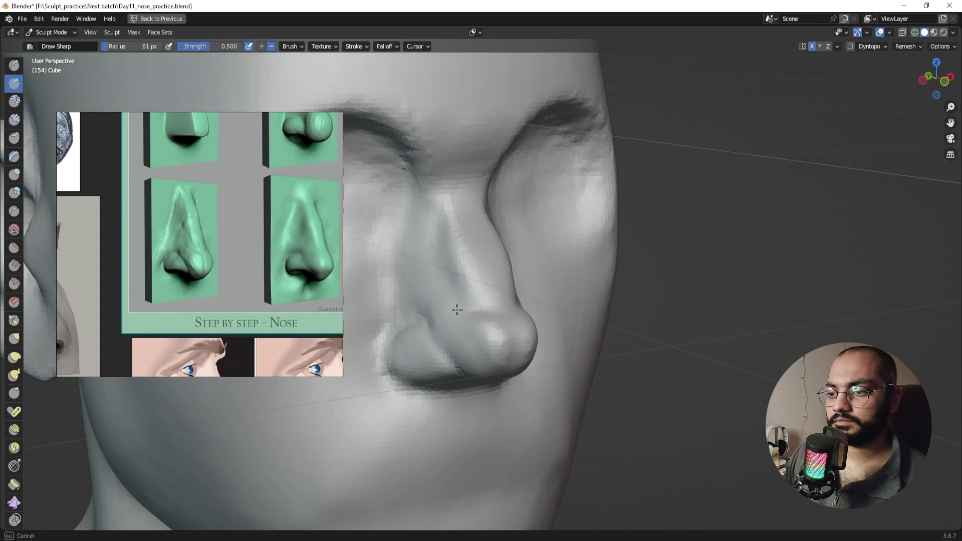
middle_click_drag(457, 310, 470, 320)
mouse_move(492, 371)
middle_mouse_down()
mouse_move(477, 335)
mouse_move(481, 357)
mouse_move(437, 366)
mouse_move(555, 365)
mouse_move(472, 361)
mouse_move(488, 382)
mouse_move(479, 292)
middle_mouse_up()
scroll(514, 358, "down", 3)
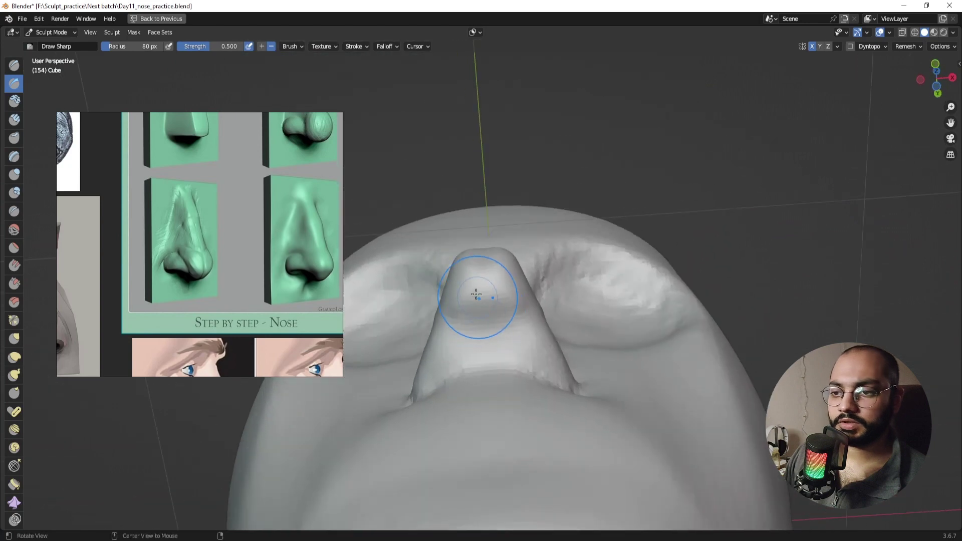
mouse_move(504, 359)
middle_mouse_down()
mouse_move(556, 401)
mouse_move(464, 307)
mouse_move(505, 321)
mouse_move(466, 323)
middle_mouse_up()
scroll(485, 332, "up", 2)
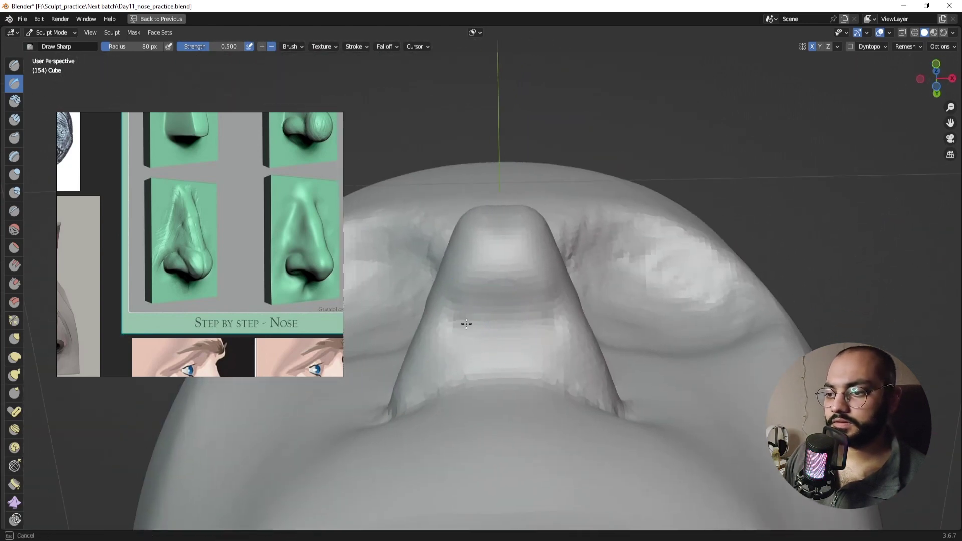
key("f")
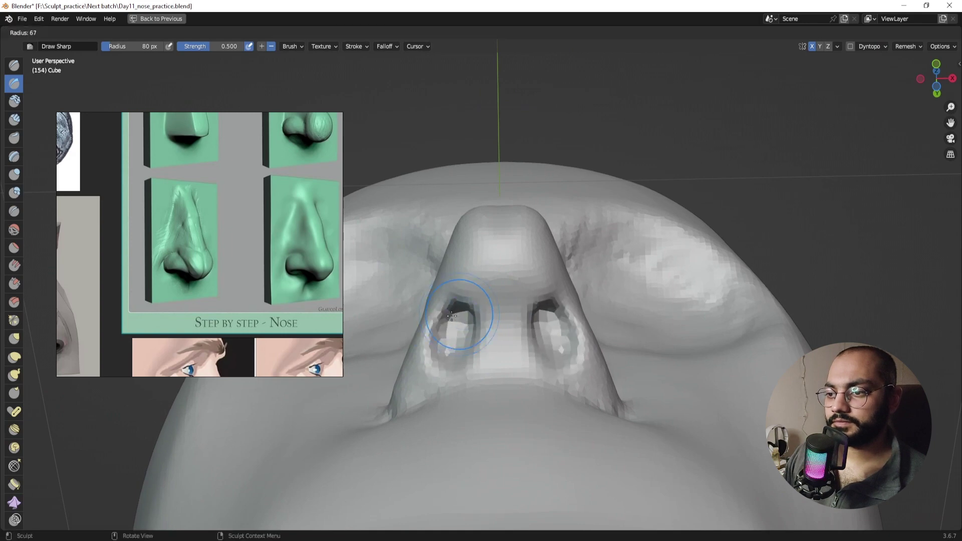
left_click(467, 300)
middle_click_drag(467, 300, 372, 361)
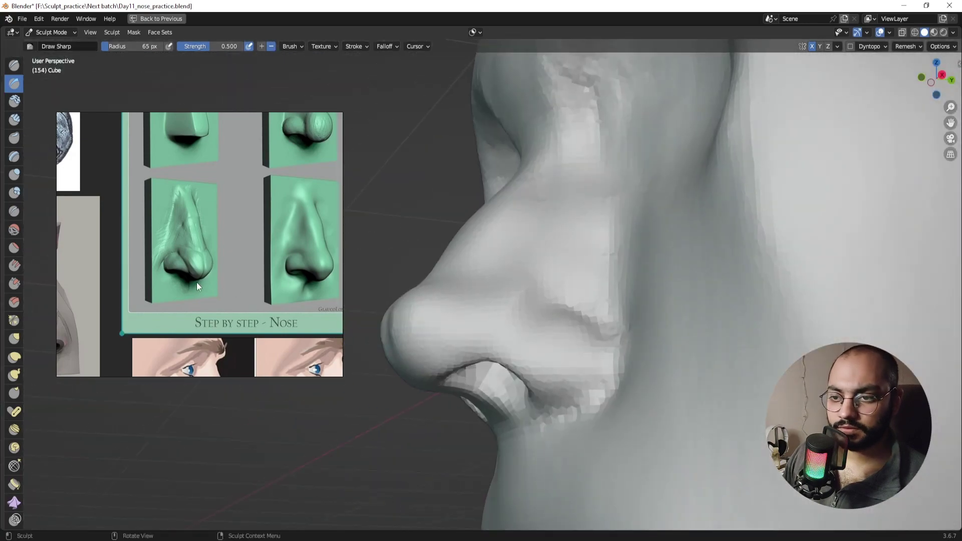
Step: Reshape the nose tip in profile with the Grab brush at 173 px
mouse_move(443, 339)
middle_mouse_down()
mouse_move(500, 380)
mouse_move(494, 318)
mouse_move(488, 325)
mouse_move(506, 313)
middle_mouse_up()
key("g")
key("f")
left_click(562, 325)
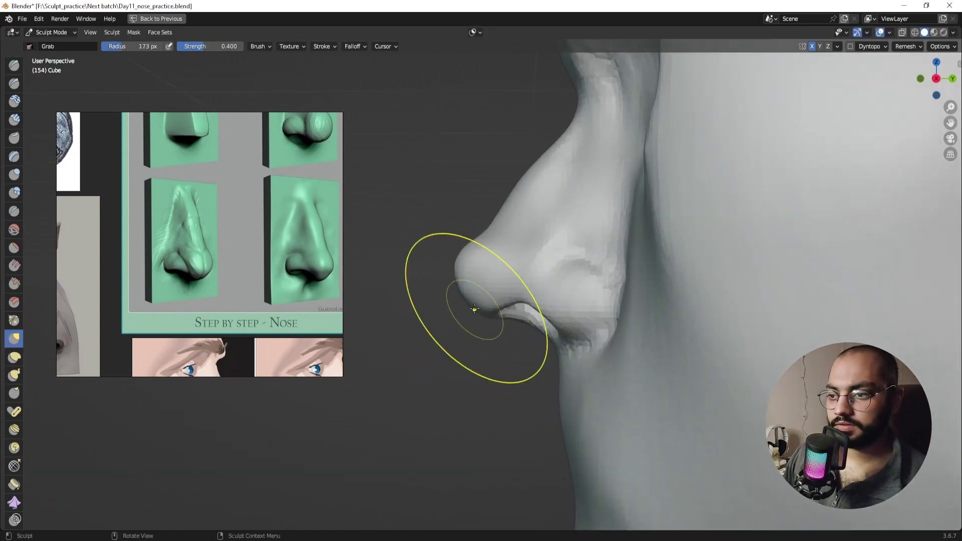
Step: Pull the septum and underside of the tip downward in profile with the Grab brush between about 64 and 107 px
key("f")
left_click(558, 345)
key("f")
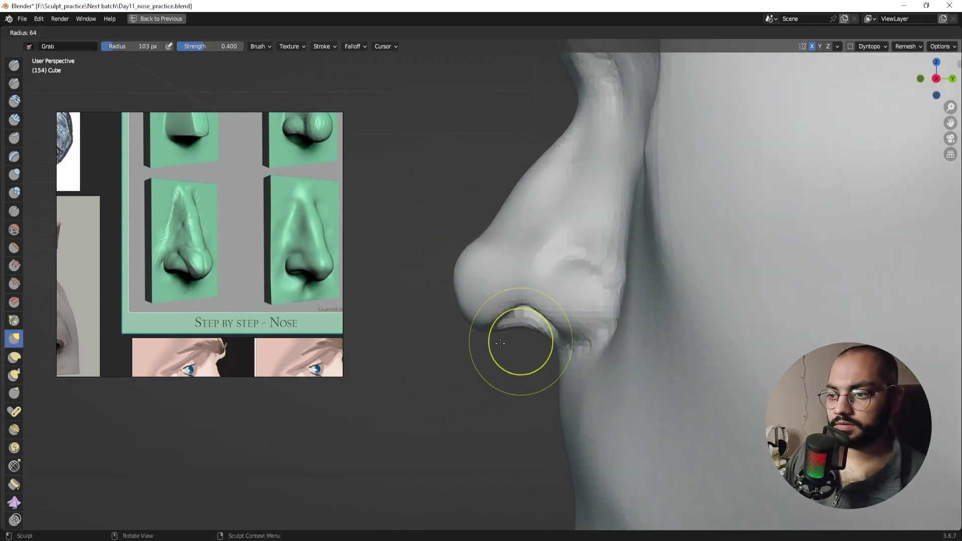
left_click(551, 344)
left_click_drag(526, 334, 527, 360)
key("f")
left_click(528, 339)
left_click_drag(509, 327, 542, 345)
mouse_move(542, 345)
middle_mouse_down()
mouse_move(576, 348)
mouse_move(375, 350)
mouse_move(484, 333)
mouse_move(375, 350)
middle_mouse_up()
mouse_move(463, 350)
middle_mouse_down("ctrl")
mouse_move(505, 333)
mouse_move(496, 315)
middle_mouse_up("ctrl")
key("f")
left_click(505, 315)
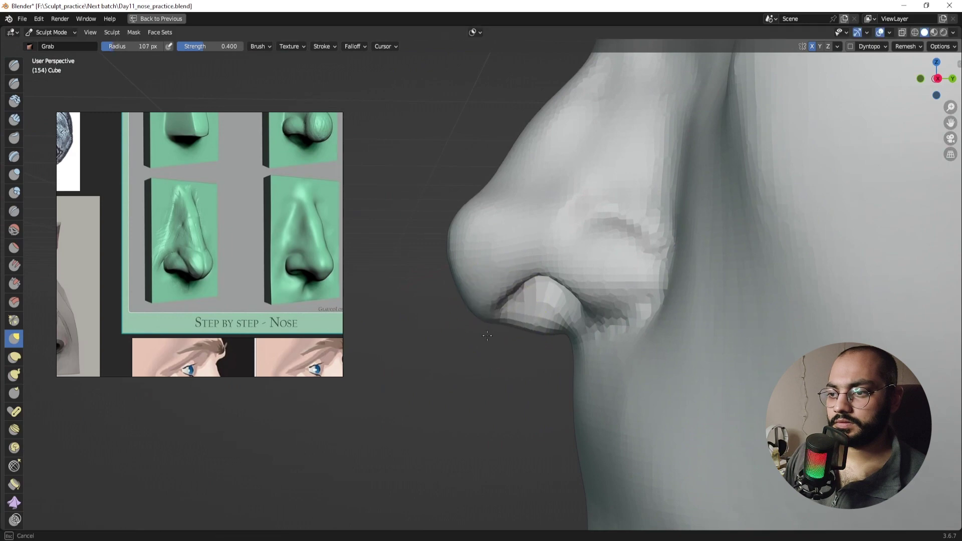
Step: Pull the side of the nose tip slightly outward from the front with the Grab brush at 134 px
middle_click_drag(443, 293, 562, 311)
scroll(537, 360, "down", 6)
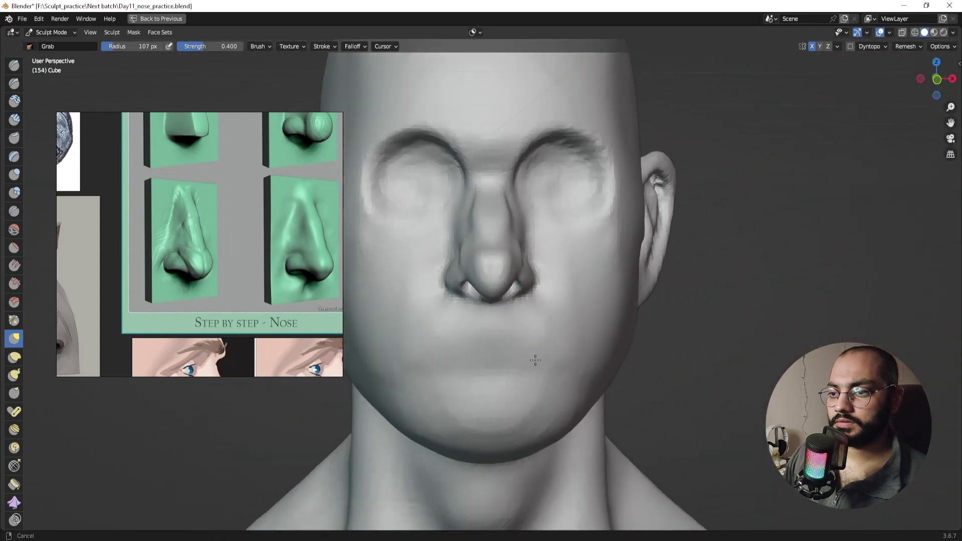
scroll(511, 321, "up", 5)
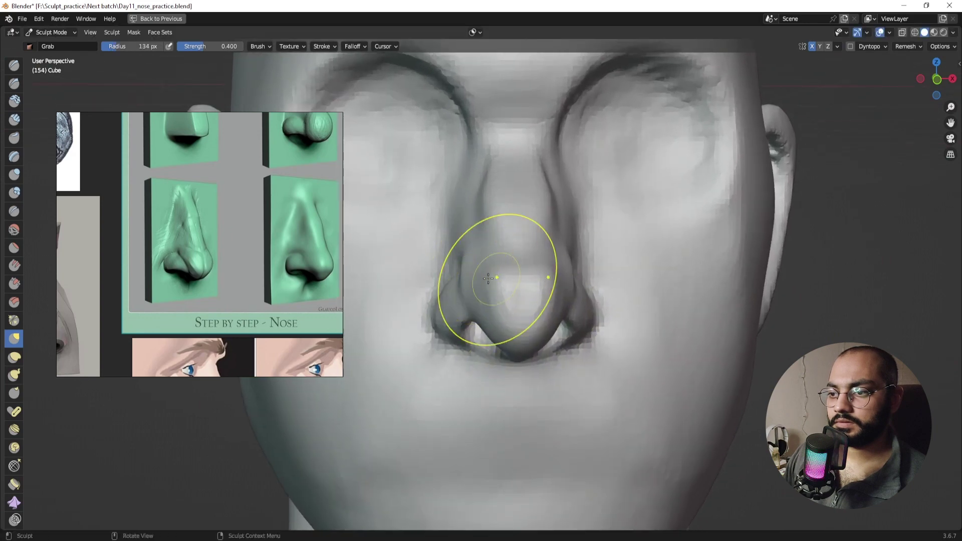
left_click_drag(488, 278, 481, 278)
mouse_move(476, 279)
middle_mouse_down()
mouse_move(511, 294)
mouse_move(588, 288)
mouse_move(531, 268)
mouse_move(516, 288)
middle_mouse_up()
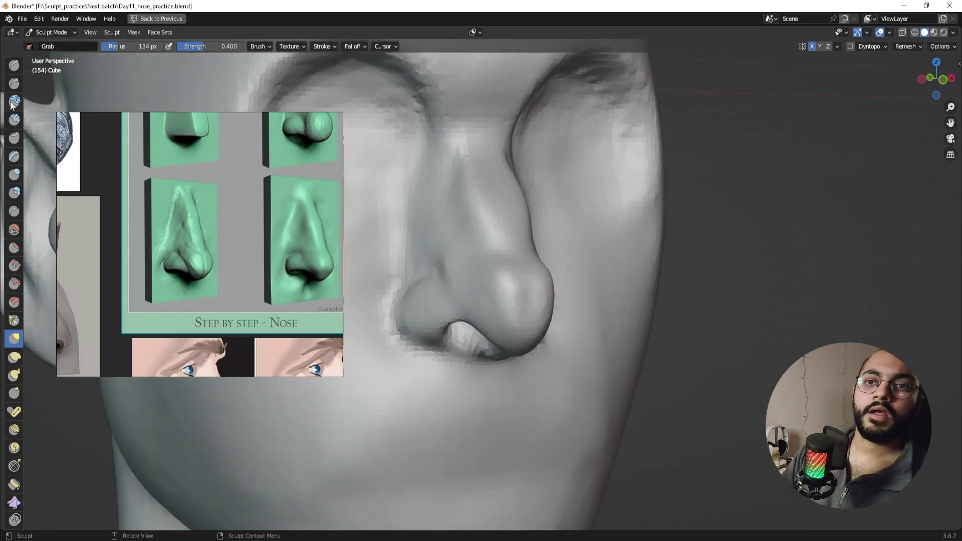
Step: Deepen the groove between nostril wing and tip down to the nostril rim with the Draw Sharp brush at 71 and 78 px
left_click(14, 84)
mouse_move(472, 317)
middle_mouse_down("ctrl")
mouse_move(472, 299)
mouse_move(427, 302)
mouse_move(470, 307)
mouse_move(418, 280)
middle_mouse_up("ctrl")
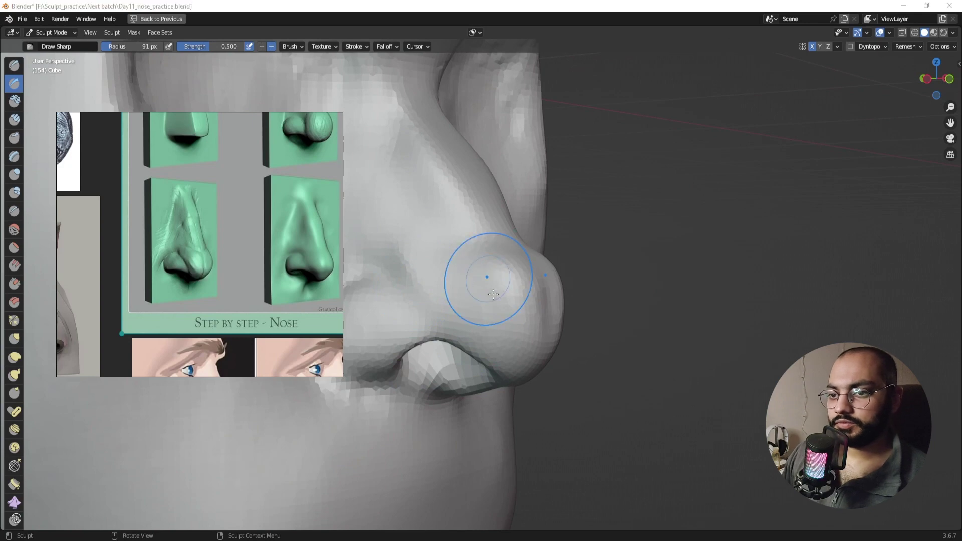
middle_click_drag(483, 279, 524, 337)
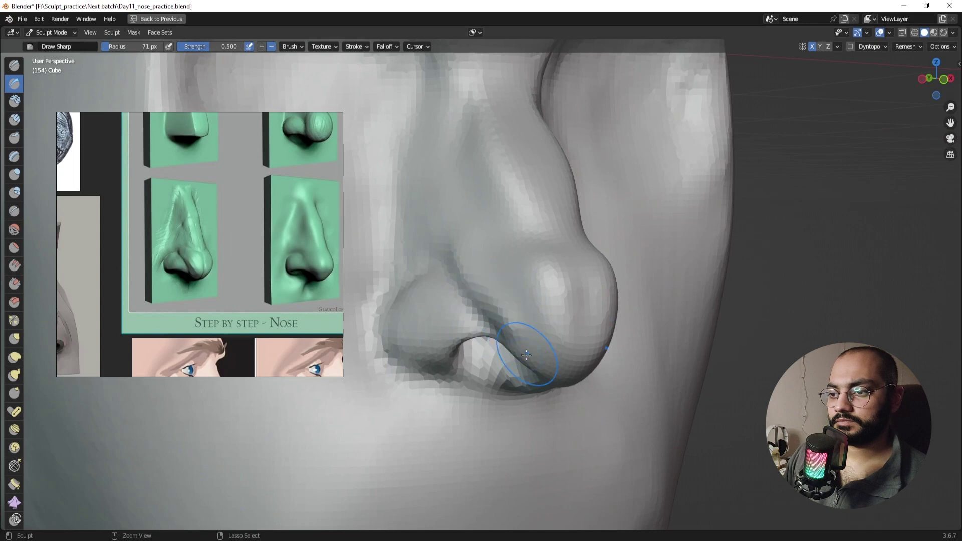
mouse_move(539, 370)
middle_mouse_down()
mouse_move(521, 350)
mouse_move(533, 331)
mouse_move(556, 331)
mouse_move(495, 319)
mouse_move(521, 321)
mouse_move(550, 346)
middle_mouse_up()
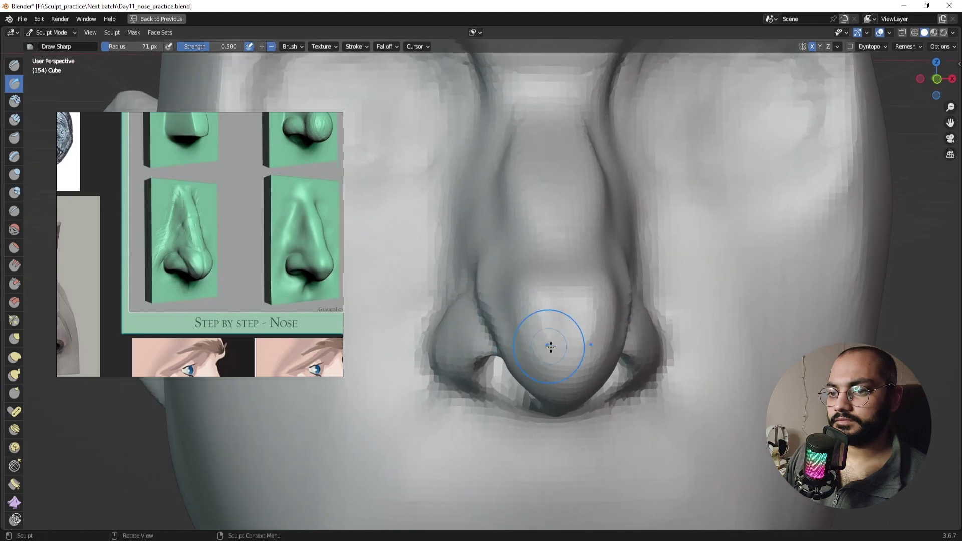
middle_click_drag(557, 288, 562, 294)
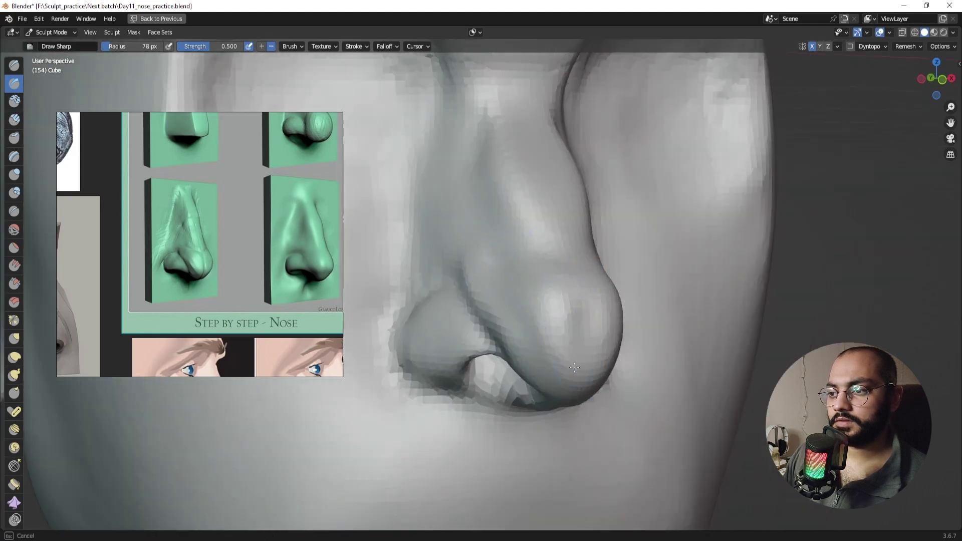
mouse_move(575, 331)
middle_mouse_down()
mouse_move(569, 408)
mouse_move(558, 330)
mouse_move(519, 314)
middle_mouse_up()
scroll(557, 329, "up", 2)
mouse_move(520, 314)
left_mouse_down()
mouse_move(512, 331)
mouse_move(552, 337)
left_mouse_up()
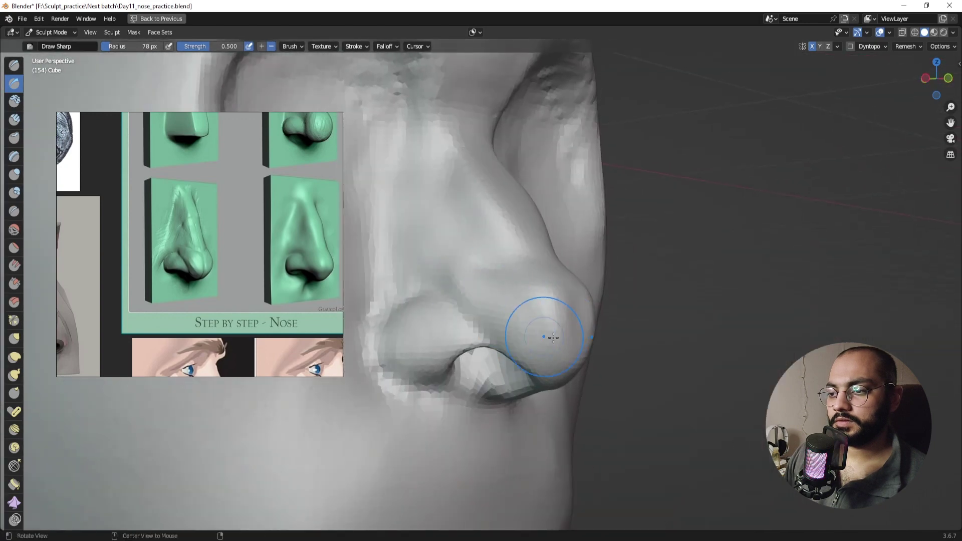
Step: Adjust the nostril wings and the nose tip from the front with the Grab brush at 131 px
scroll(551, 337, "down", 3)
mouse_move(551, 337)
middle_mouse_down()
mouse_move(528, 425)
mouse_move(545, 367)
mouse_move(512, 375)
mouse_move(522, 366)
middle_mouse_up()
scroll(546, 367, "down", 2)
scroll(513, 304, "up", 2)
mouse_move(531, 319)
middle_mouse_down("shift")
mouse_move(522, 333)
mouse_move(489, 313)
middle_mouse_up("shift")
key("g")
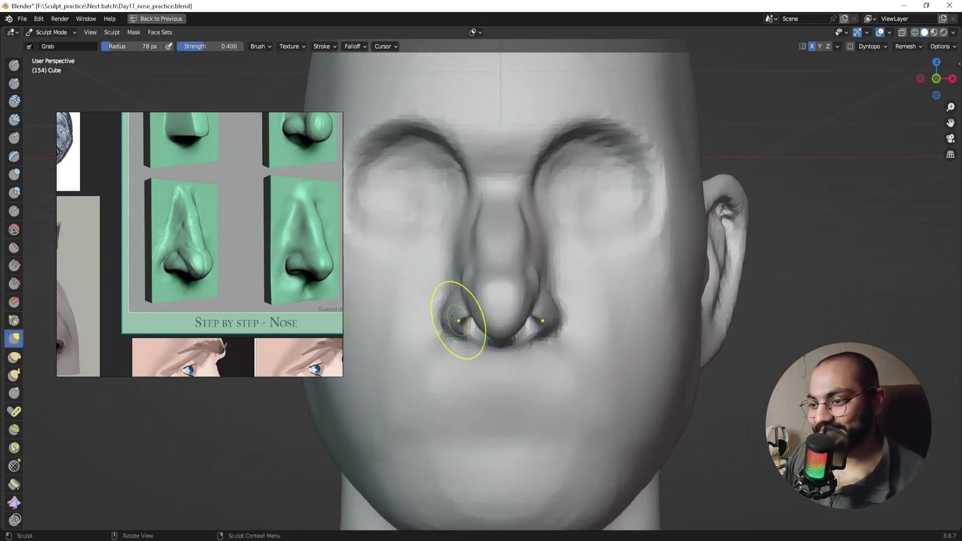
key("f")
left_click(489, 323)
mouse_move(466, 323)
left_mouse_down()
mouse_move(453, 323)
mouse_move(456, 309)
left_mouse_up()
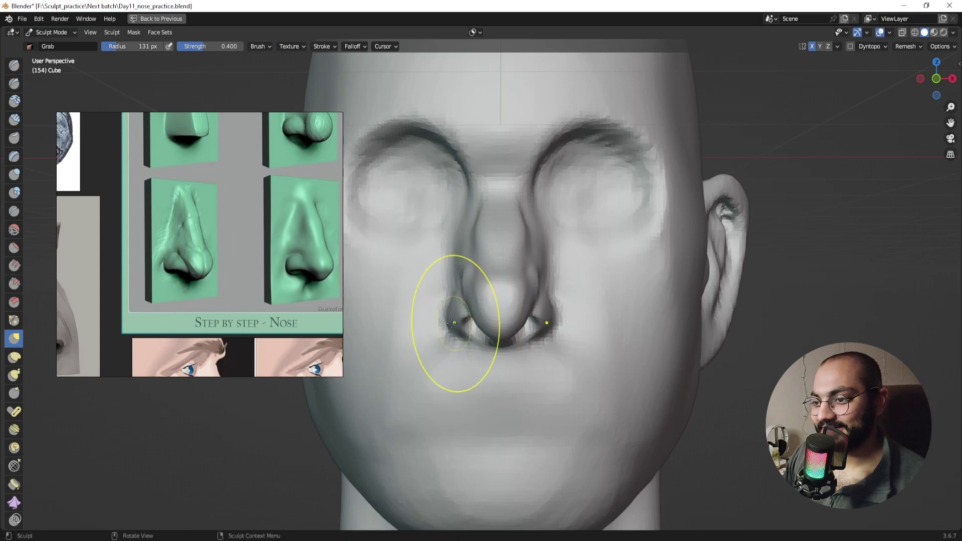
mouse_move(456, 309)
middle_mouse_down()
mouse_move(567, 311)
mouse_move(503, 317)
middle_mouse_up()
left_click_drag(503, 318, 510, 335)
middle_click_drag(511, 335, 519, 401, "ctrl")
middle_click_drag(519, 400, 488, 317)
Step: Browse the reference board from the nose profile types and photos to the pencil studies of nose construction
left_click_drag(269, 375, 186, 260, "alt")
left_click_drag(288, 342, 215, 296, "alt")
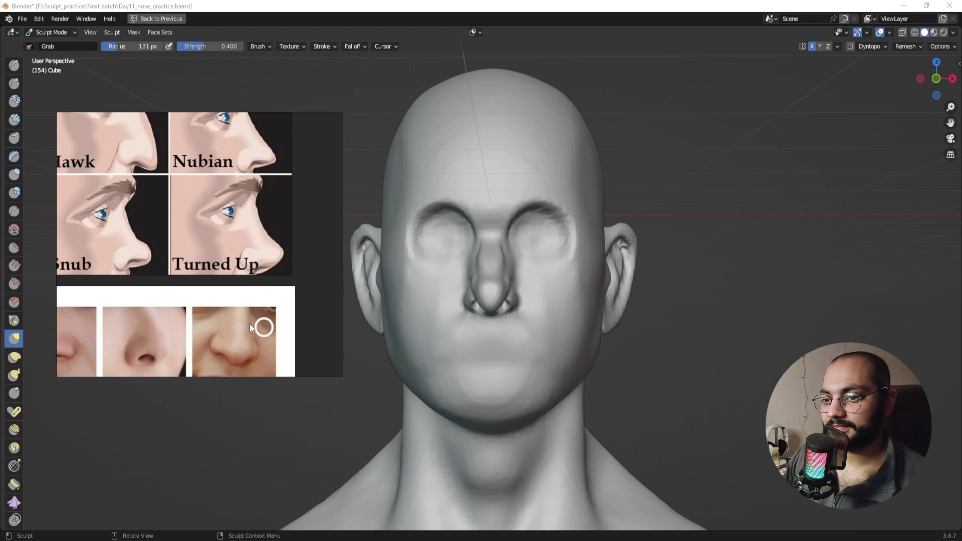
right_click(266, 319)
left_click(303, 297)
scroll(269, 324, "down", 2)
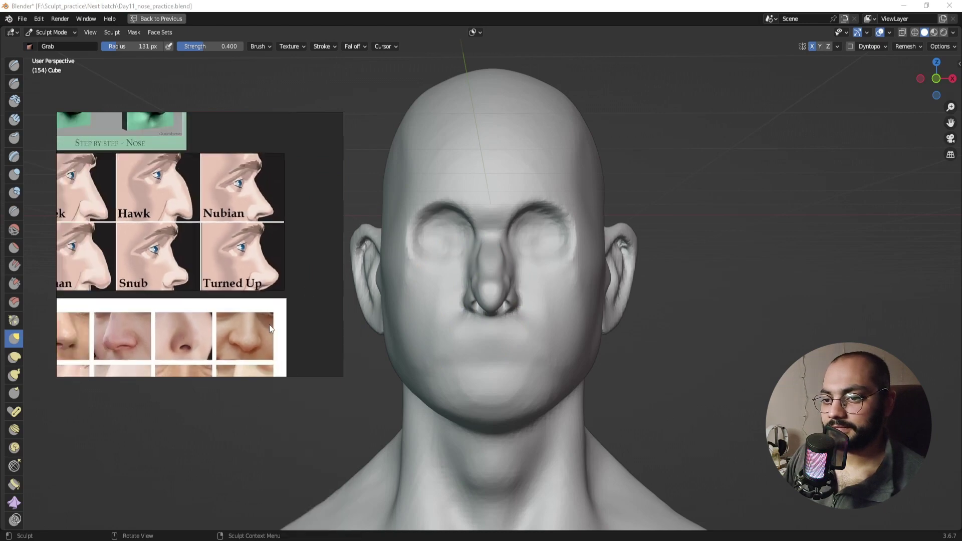
scroll(269, 324, "down", 2)
mouse_move(188, 315)
left_mouse_down("alt")
mouse_move(289, 216)
mouse_move(317, 211)
left_mouse_up("alt")
mouse_move(160, 256)
left_mouse_down("alt")
mouse_move(240, 257)
mouse_move(208, 255)
left_mouse_up("alt")
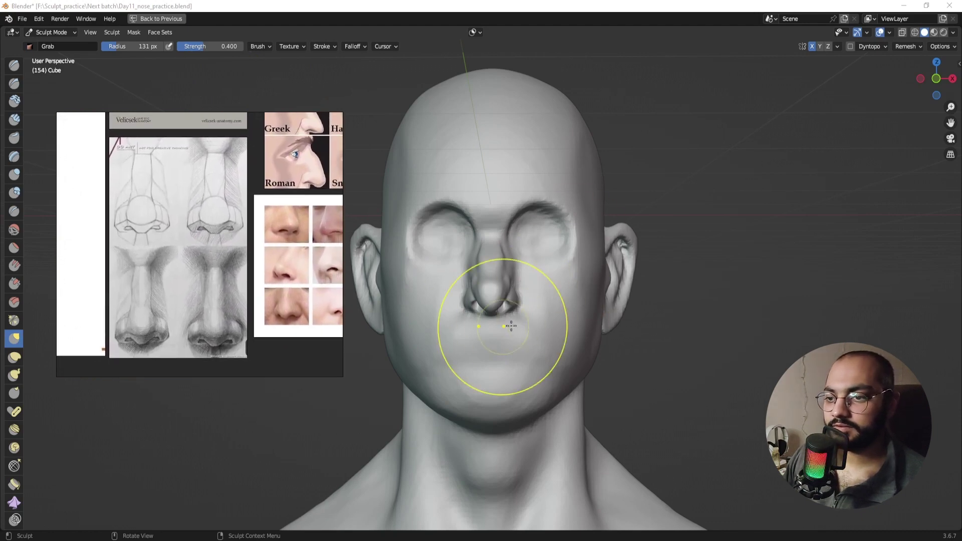
Step: Smooth the whole nose back to a plain wedge, removing the nostrils, wings and grooves
scroll(511, 326, "up", 2)
middle_click_drag(511, 326, 534, 326)
mouse_move(535, 294)
left_mouse_down("shift")
mouse_move(493, 293)
mouse_move(487, 249)
left_mouse_up("shift")
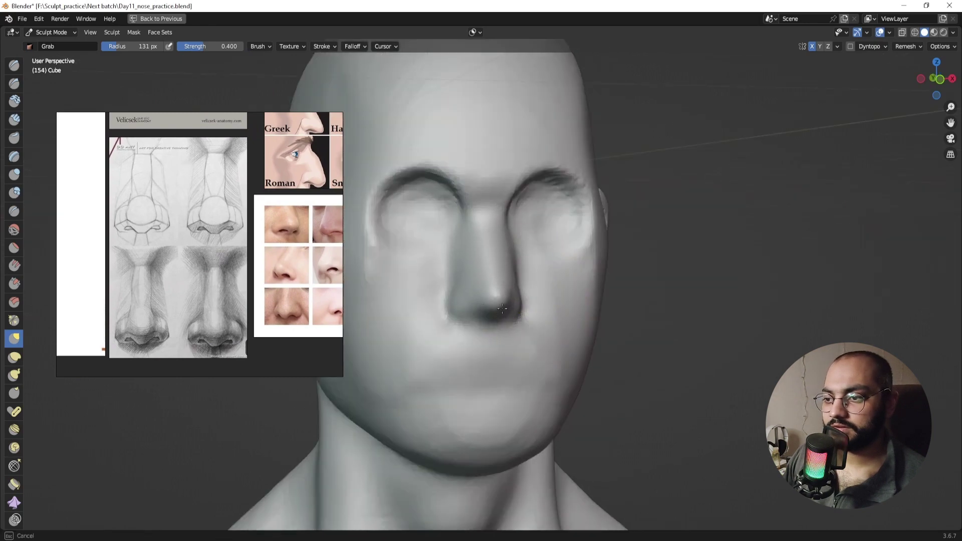
left_click_drag(481, 306, 487, 317)
middle_click_drag(487, 317, 439, 306)
scroll(496, 279, "up", 2)
middle_click_drag(496, 279, 532, 285)
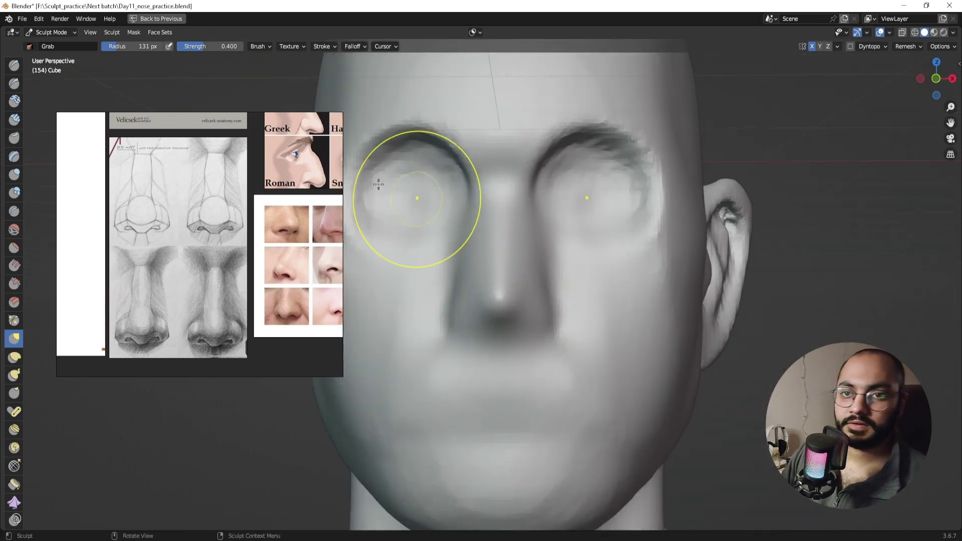
Step: Define the edge between the bridge and its side plane with the Draw Sharp brush at 59 px
left_click(14, 83)
middle_click_drag(401, 240, 446, 253)
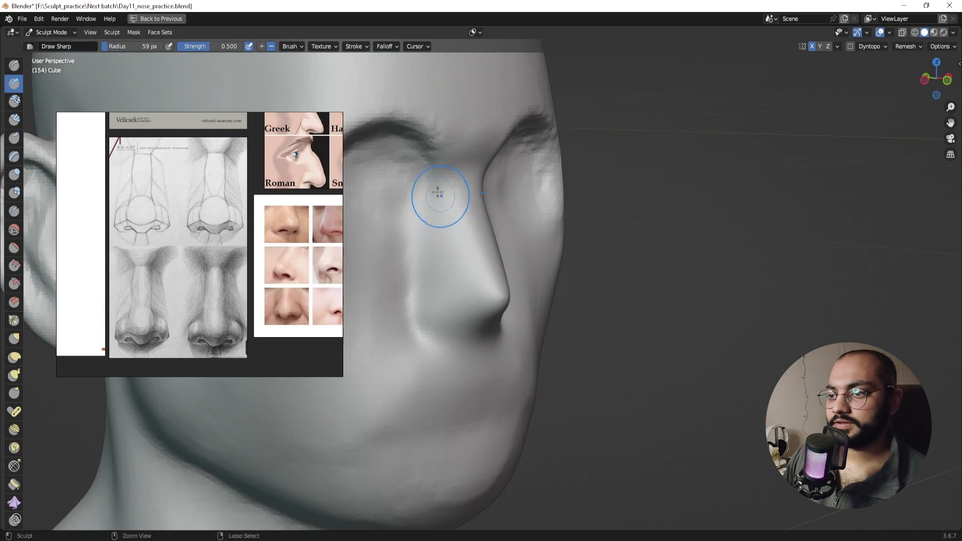
middle_click_drag(503, 311, 489, 290)
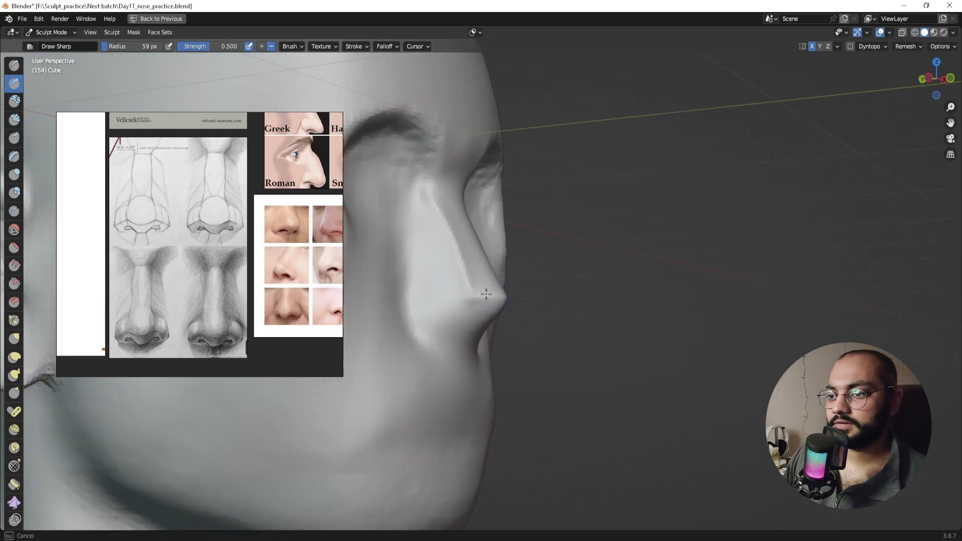
left_click_drag(512, 297, 512, 296)
middle_click_drag(526, 297, 458, 296)
Step: Carve a flat underside plane beneath the nose tip with the Draw Sharp brush, starting at 88 px
key("f")
left_click(515, 317)
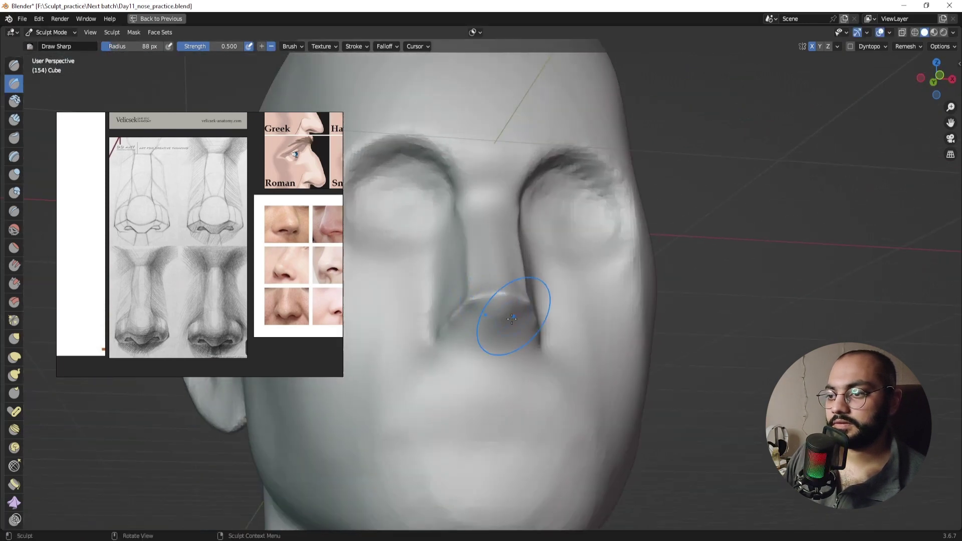
key("f")
left_click(518, 326)
Step: Sharpen the side planes of the bridge from the eye sockets to the tip with the Draw Sharp brush at 49 px
mouse_move(514, 365)
middle_mouse_down()
mouse_move(495, 316)
mouse_move(471, 325)
mouse_move(467, 318)
mouse_move(457, 210)
middle_mouse_up()
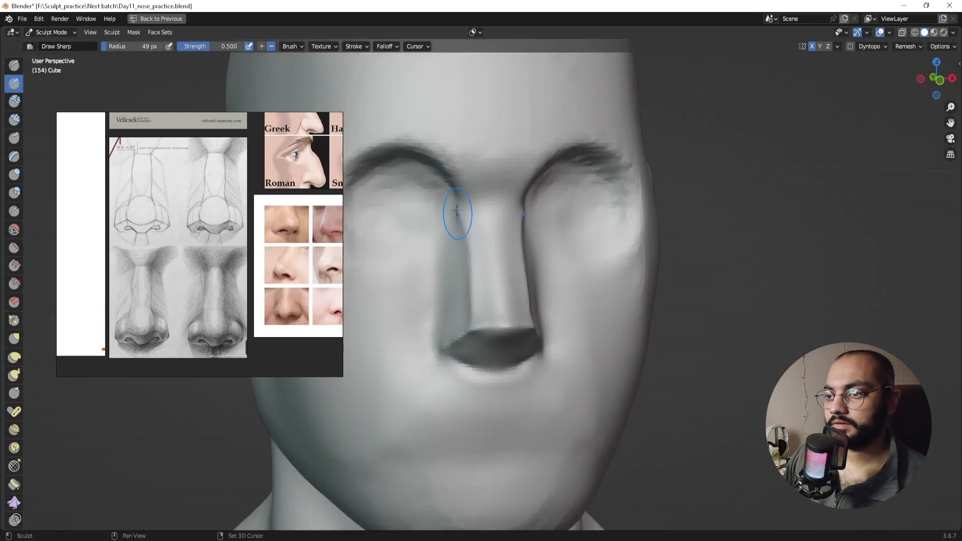
middle_click_drag(521, 289, 518, 266)
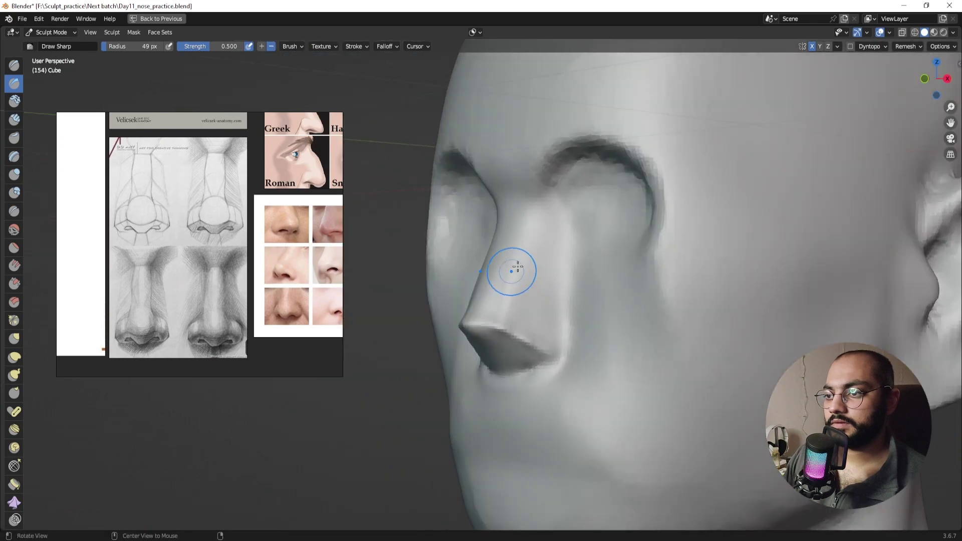
mouse_move(491, 329)
middle_mouse_down()
mouse_move(495, 278)
mouse_move(507, 278)
middle_mouse_up()
middle_click_drag(467, 326, 455, 279)
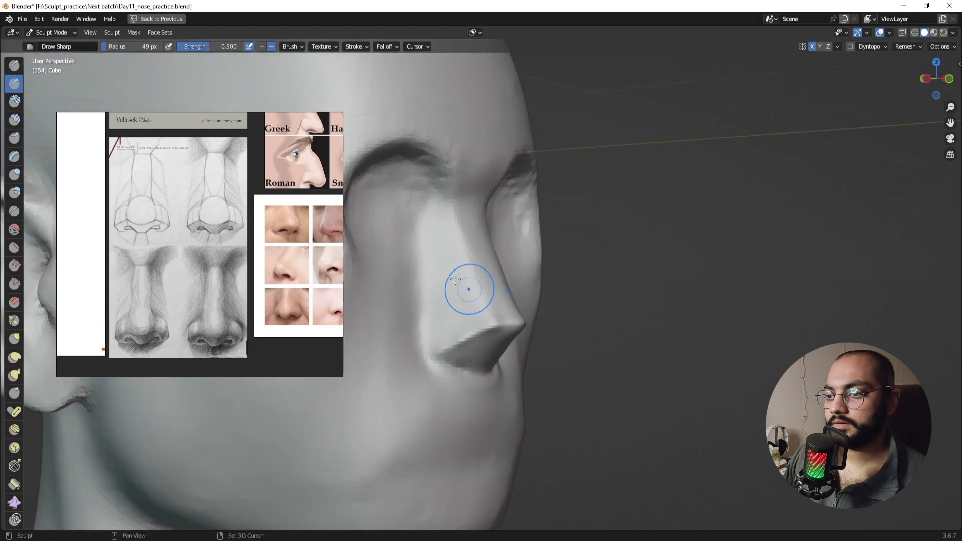
mouse_move(502, 311)
middle_mouse_down()
mouse_move(429, 285)
mouse_move(485, 337)
mouse_move(521, 325)
mouse_move(487, 320)
mouse_move(487, 344)
middle_mouse_up()
left_click_drag(491, 349, 501, 266, "ctrl+alt")
scroll(493, 258, "up", 2)
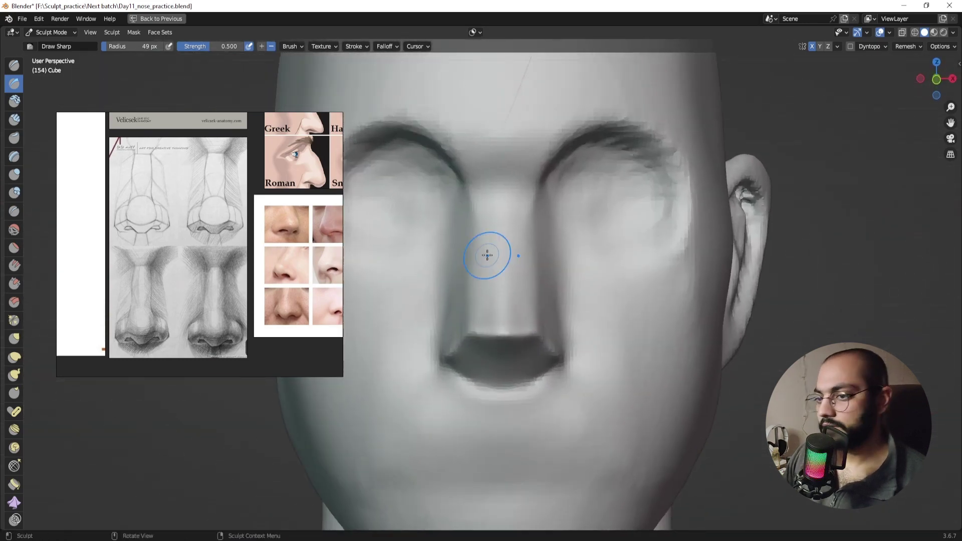
Step: Narrow the bridge at its root and along its sides from the front with the Grab brush at 106 px
scroll(490, 253, "up", 2)
middle_click_drag(489, 253, 478, 335)
left_click_drag(478, 335, 480, 358, "ctrl+alt")
key("g")
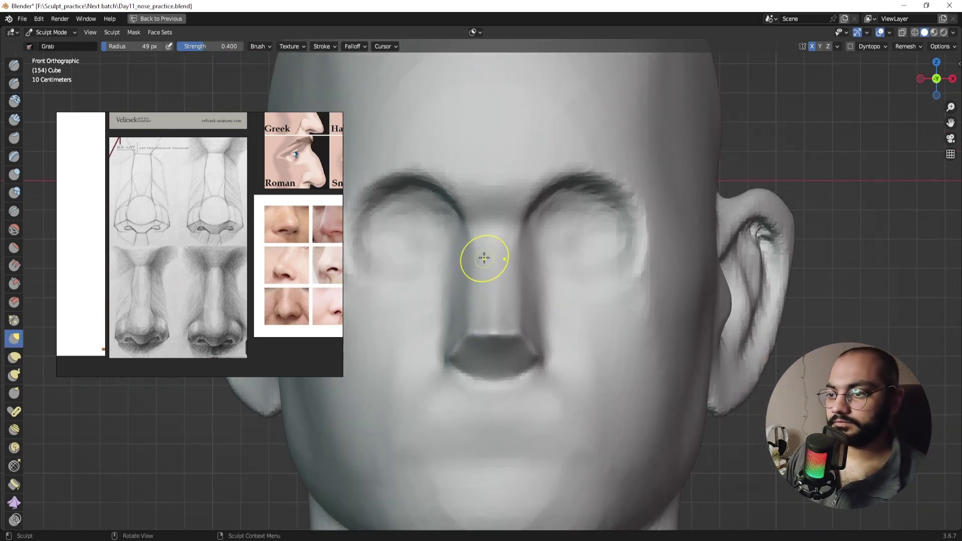
key("f")
left_click(513, 254)
left_click_drag(462, 230, 483, 228)
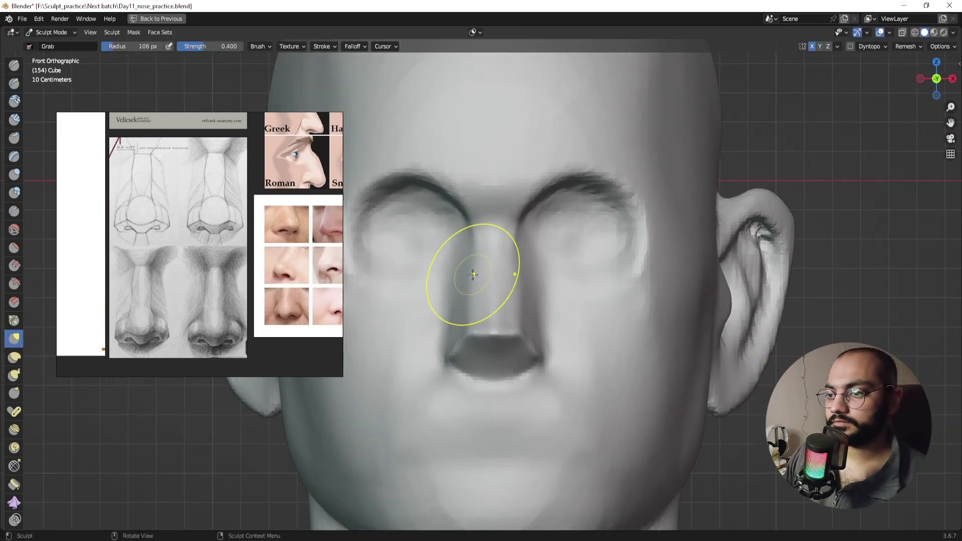
left_click_drag(473, 308, 478, 308)
Step: Adjust the lower edges and underside plane of the nose with the Grab brush at 52 px
middle_click_drag(483, 307, 500, 283, "ctrl")
key("f")
left_click(473, 310)
mouse_move(502, 249)
middle_mouse_down()
mouse_move(595, 300)
mouse_move(492, 329)
middle_mouse_up()
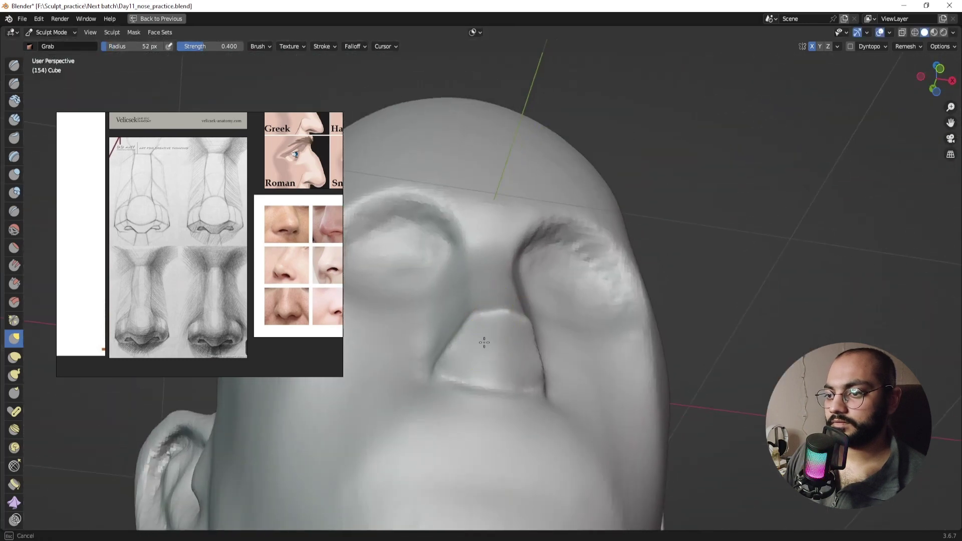
mouse_move(461, 366)
middle_mouse_down()
mouse_move(438, 305)
mouse_move(454, 331)
middle_mouse_up()
middle_click_drag(165, 320, 204, 287)
Step: Pull the nose tip forward and refine the bridge profile in the right side view with the Grab brush at 106 and 90 px
mouse_move(455, 316)
middle_mouse_down()
mouse_move(383, 328)
mouse_move(496, 315)
mouse_move(440, 317)
mouse_move(505, 336)
mouse_move(504, 323)
middle_mouse_up()
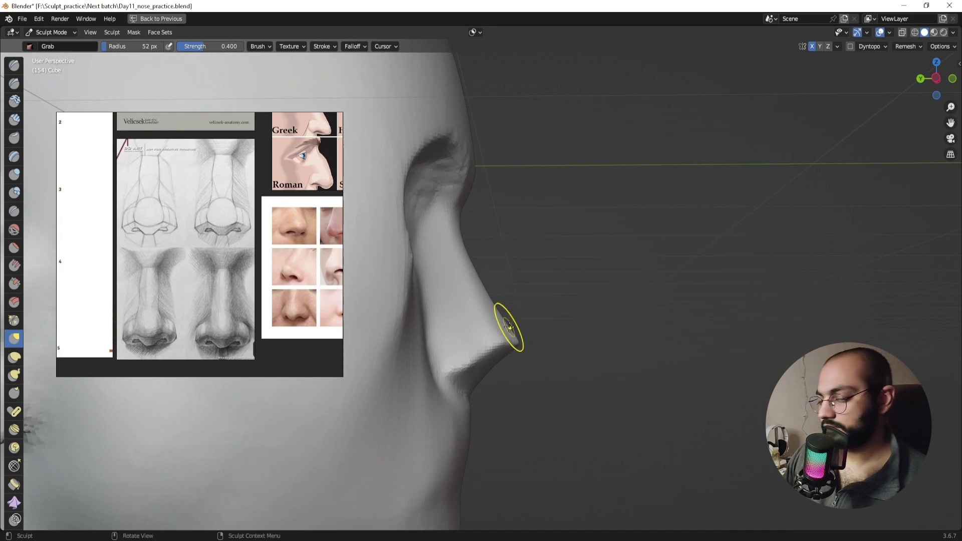
key("KP_3")
key("f")
left_click(486, 339)
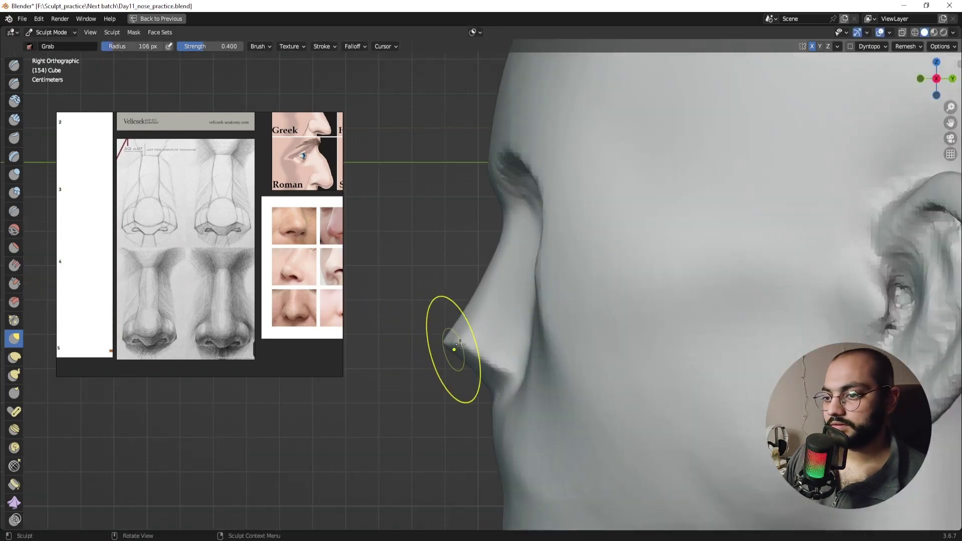
key("f")
left_click(473, 300)
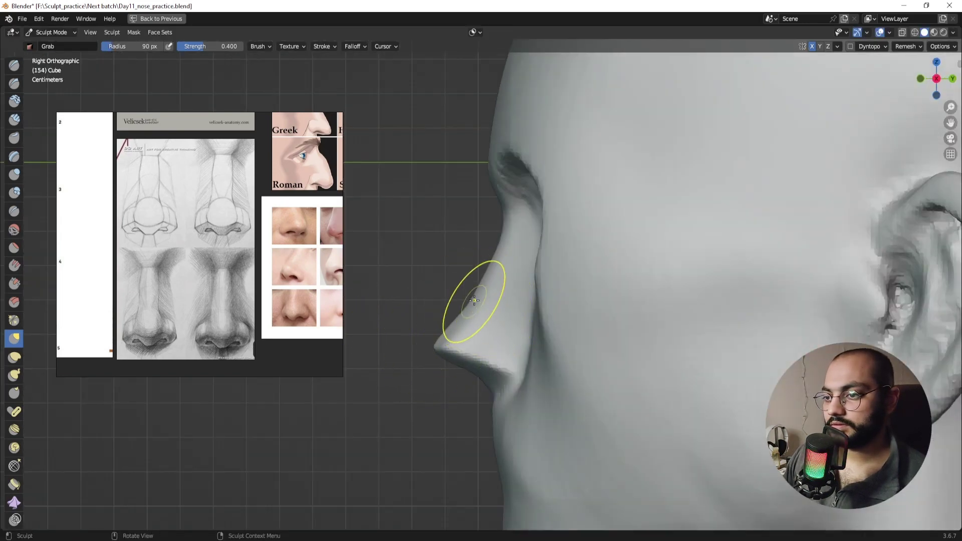
key("f")
left_click(510, 281)
left_click_drag(498, 281, 487, 284)
middle_click_drag(454, 306, 503, 301)
Step: Carve a crease around the nose wings and along the base of the nose with the Draw Sharp brush at 48 px
left_click(14, 83)
mouse_move(444, 346)
middle_mouse_down()
mouse_move(427, 305)
mouse_move(445, 349)
mouse_move(383, 342)
mouse_move(396, 297)
mouse_move(413, 305)
mouse_move(365, 303)
mouse_move(587, 283)
mouse_move(597, 258)
mouse_move(592, 296)
mouse_move(573, 317)
mouse_move(616, 308)
mouse_move(554, 301)
mouse_move(569, 337)
mouse_move(573, 327)
middle_mouse_up()
scroll(427, 305, "up", 2)
key("f")
left_click(400, 343)
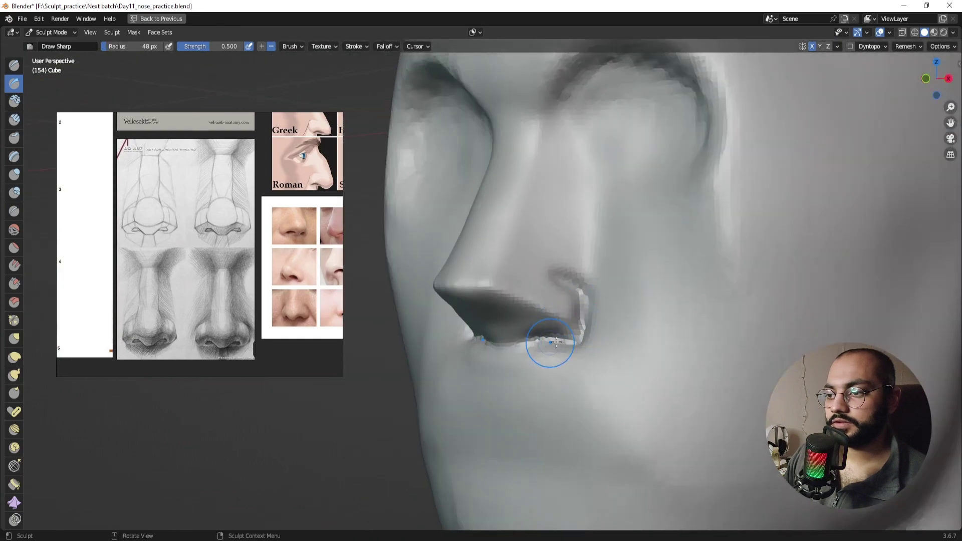
middle_click_drag(491, 339, 563, 341)
scroll(503, 348, "down", 2)
mouse_move(463, 345)
middle_mouse_down()
mouse_move(554, 336)
mouse_move(517, 328)
middle_mouse_up()
middle_click_drag(517, 328, 556, 343, "shift")
mouse_move(511, 320)
middle_mouse_down("ctrl")
mouse_move(461, 261)
mouse_move(499, 286)
mouse_move(511, 311)
middle_mouse_up("ctrl")
Step: Build up a rounded ball on the nose tip with the Clay Strips brush, using sizes from 73 to 94 px
left_click(14, 120)
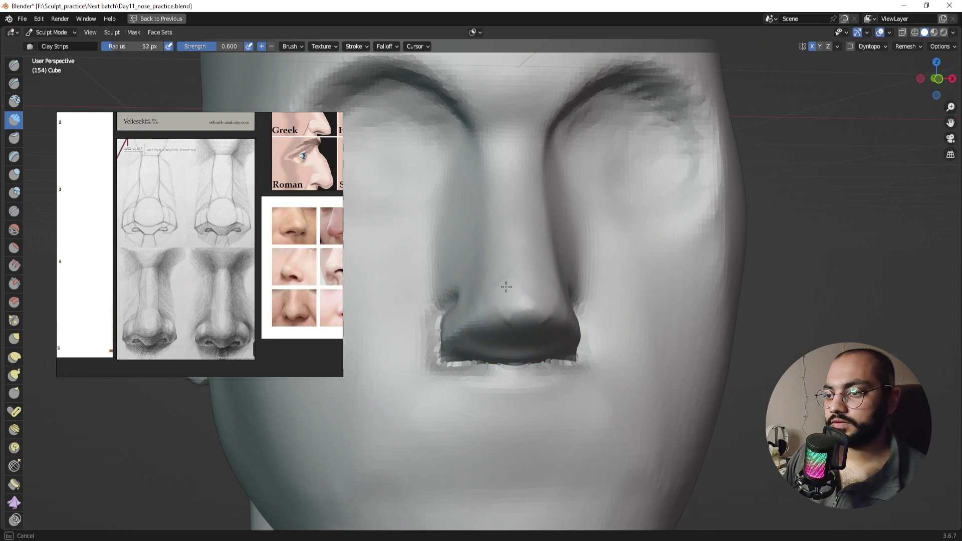
middle_click_drag(501, 329, 519, 280)
mouse_move(529, 333)
middle_mouse_down()
mouse_move(534, 313)
mouse_move(522, 288)
mouse_move(500, 305)
mouse_move(502, 323)
middle_mouse_up()
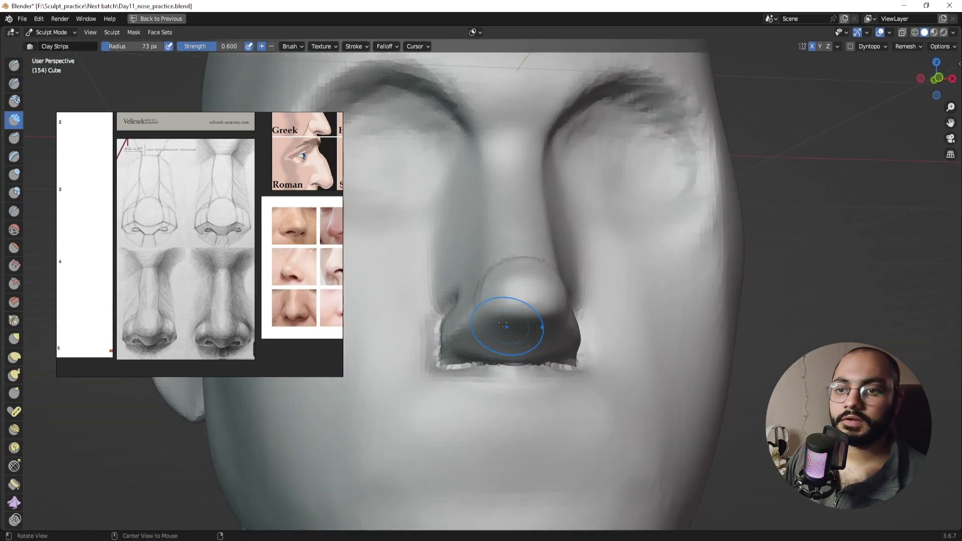
scroll(507, 314, "up", 2)
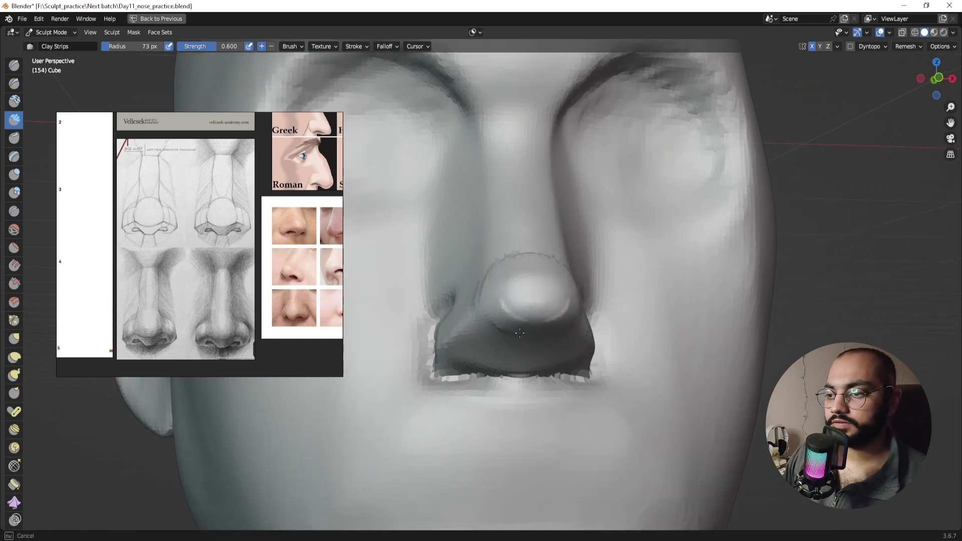
mouse_move(526, 314)
middle_mouse_down()
mouse_move(479, 266)
mouse_move(523, 272)
middle_mouse_up()
key("f")
left_click(535, 295)
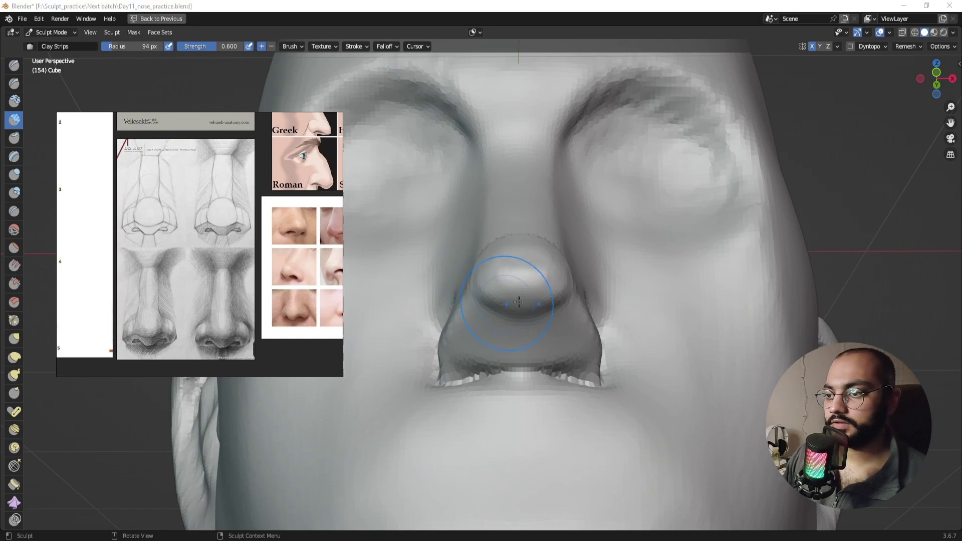
mouse_move(518, 301)
middle_mouse_down()
mouse_move(450, 310)
mouse_move(548, 317)
mouse_move(430, 324)
mouse_move(530, 341)
middle_mouse_up()
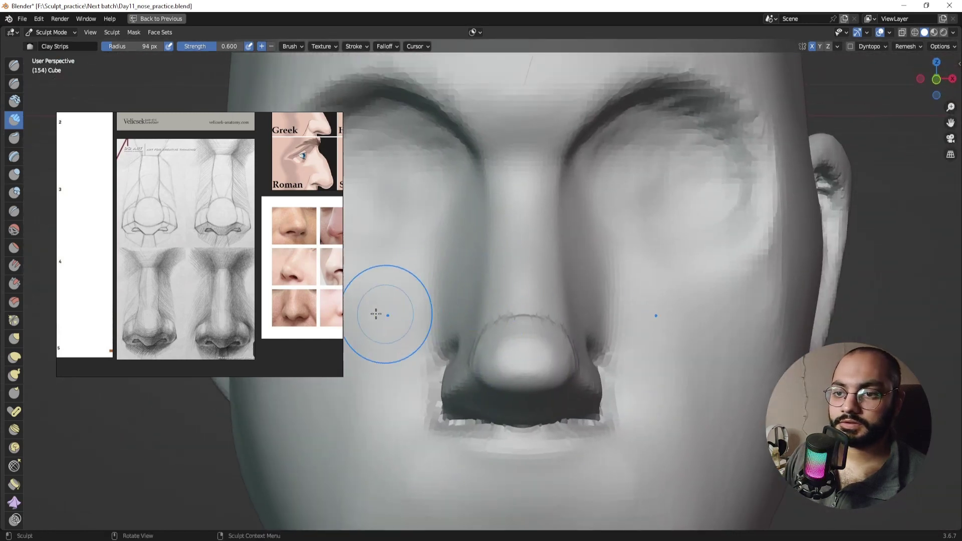
Step: Carve the sides of the bridge and their transition into the ball of the tip with the Draw Sharp brush at 63 and 74 px
left_click_drag(231, 294, 187, 320, "alt")
left_click_drag(205, 275, 232, 316, "alt")
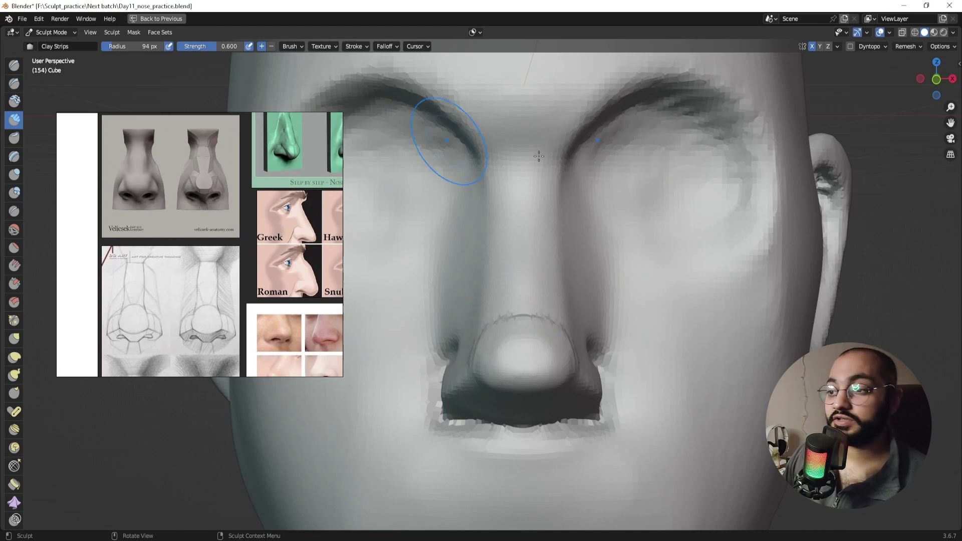
mouse_move(568, 248)
middle_mouse_down()
mouse_move(530, 247)
mouse_move(578, 236)
middle_mouse_up()
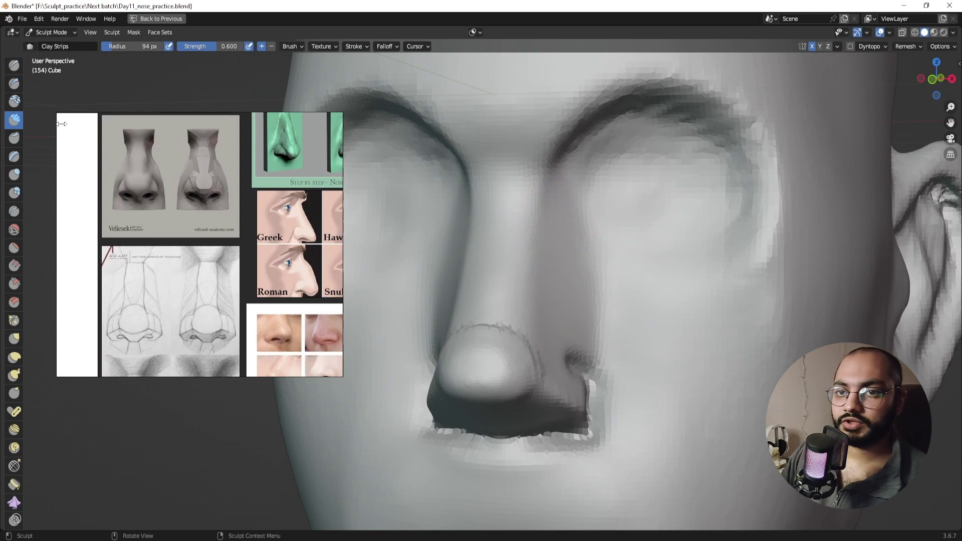
mouse_move(501, 243)
middle_mouse_down()
mouse_move(519, 247)
mouse_move(522, 230)
middle_mouse_up()
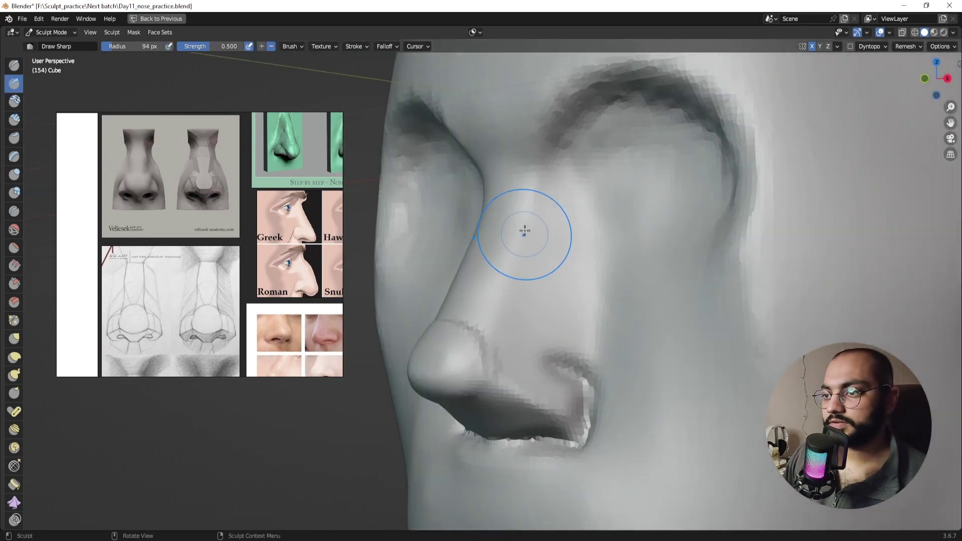
mouse_move(466, 331)
middle_mouse_down()
mouse_move(528, 311)
mouse_move(512, 342)
mouse_move(485, 341)
mouse_move(507, 332)
mouse_move(506, 309)
middle_mouse_up()
left_click(467, 328)
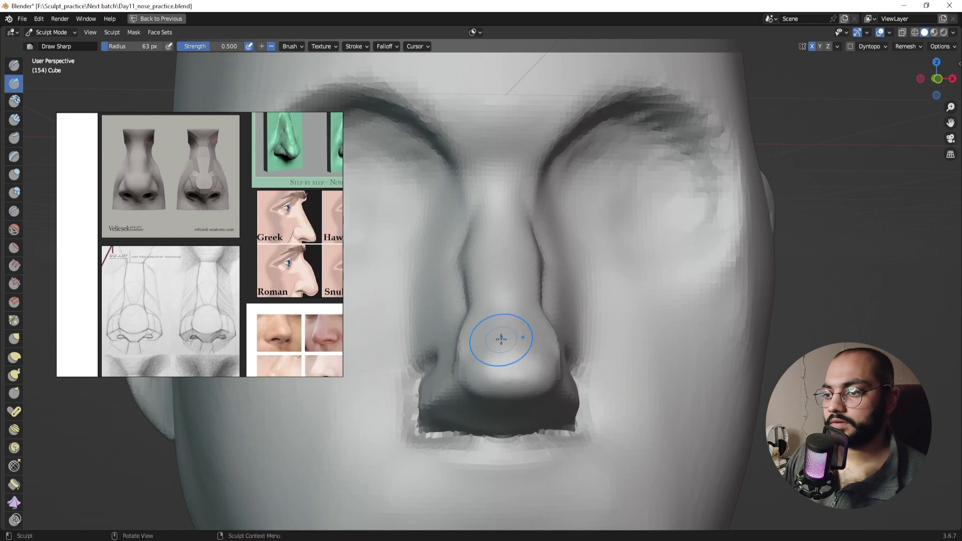
middle_click_drag(469, 306, 511, 350)
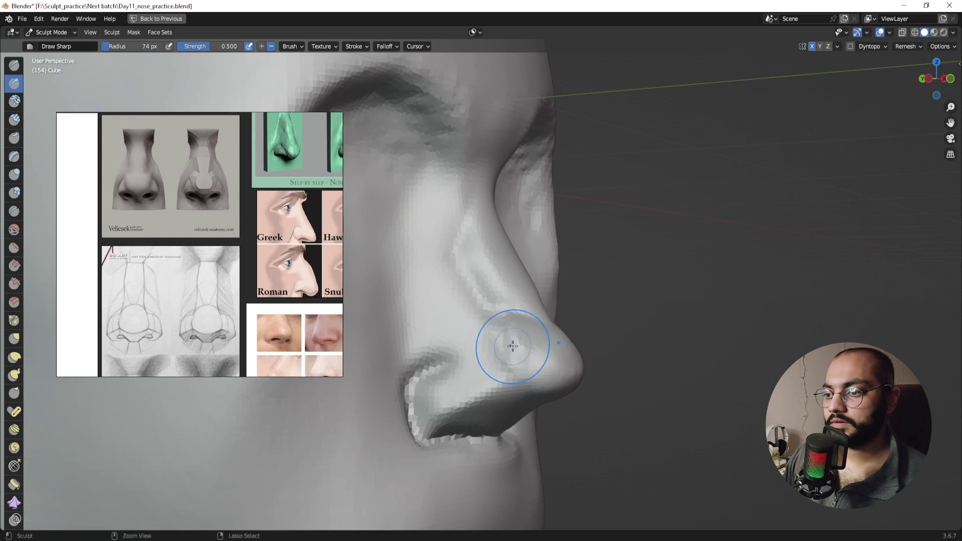
mouse_move(513, 364)
middle_mouse_down()
mouse_move(501, 354)
mouse_move(526, 377)
mouse_move(551, 371)
mouse_move(478, 316)
mouse_move(507, 271)
middle_mouse_up()
scroll(515, 339, "down", 5)
scroll(533, 362, "up", 3)
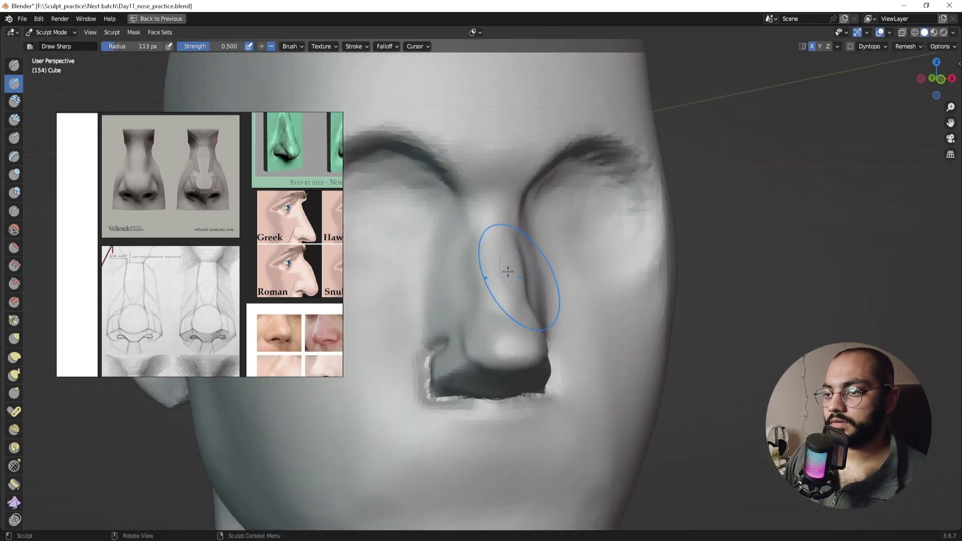
Step: Hollow out both nostrils in the underside plane with the Draw Sharp brush at 79 px, following the nose construction references
scroll(508, 399, "down", 6)
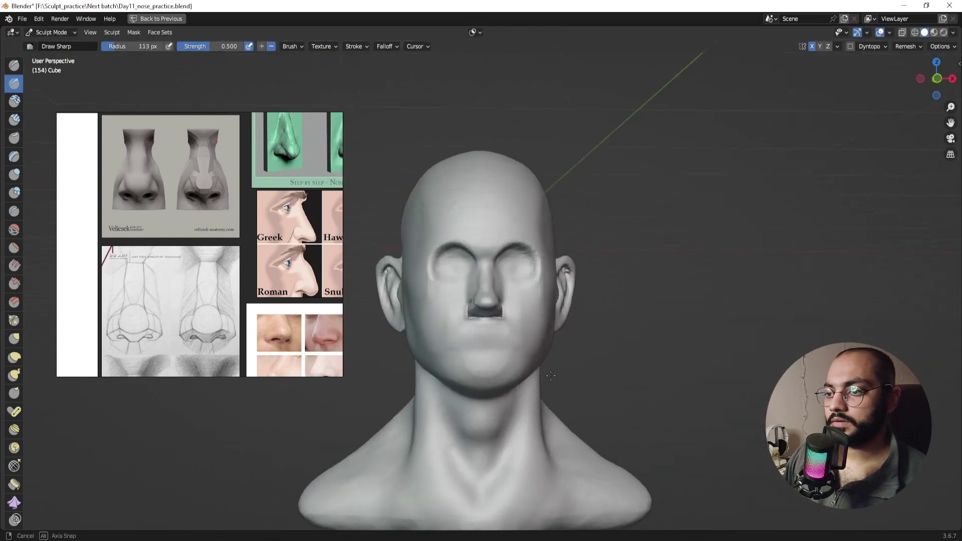
mouse_move(509, 399)
middle_mouse_down()
mouse_move(511, 372)
mouse_move(550, 370)
mouse_move(504, 354)
mouse_move(584, 322)
mouse_move(524, 337)
mouse_move(494, 365)
mouse_move(485, 300)
mouse_move(518, 326)
mouse_move(465, 353)
middle_mouse_up()
scroll(529, 342, "up", 3)
scroll(500, 331, "up", 2)
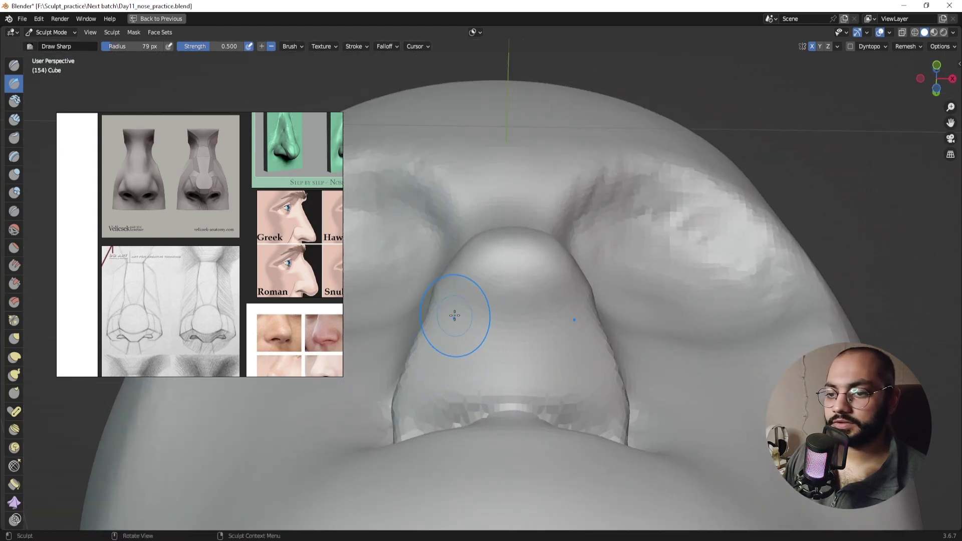
left_click_drag(293, 337, 264, 219, "alt")
middle_click_drag(263, 219, 289, 286)
mouse_move(290, 287)
left_mouse_down("alt")
mouse_move(342, 365)
mouse_move(442, 342)
mouse_move(434, 306)
left_mouse_up("alt")
middle_click_drag(434, 307, 377, 290)
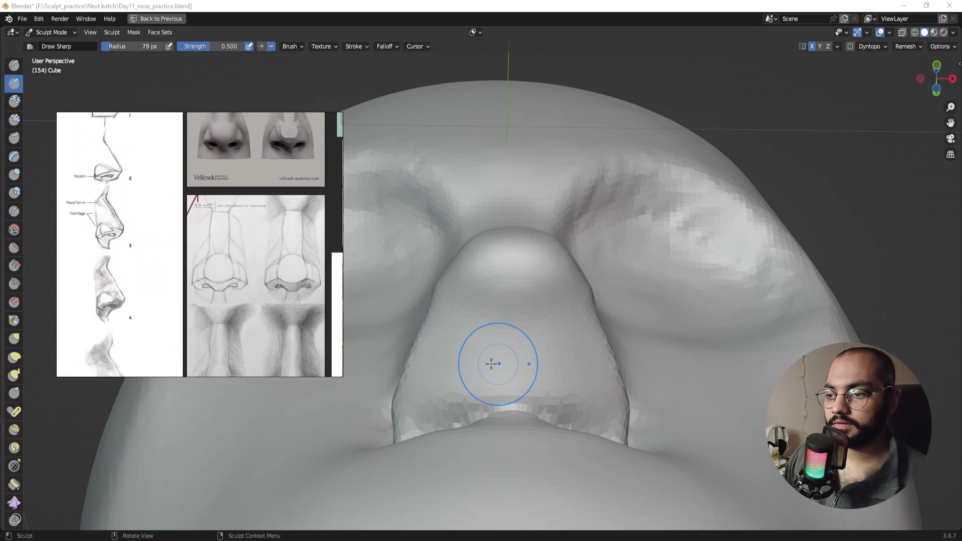
mouse_move(491, 361)
left_mouse_down()
mouse_move(440, 382)
mouse_move(443, 364)
mouse_move(448, 378)
left_mouse_up()
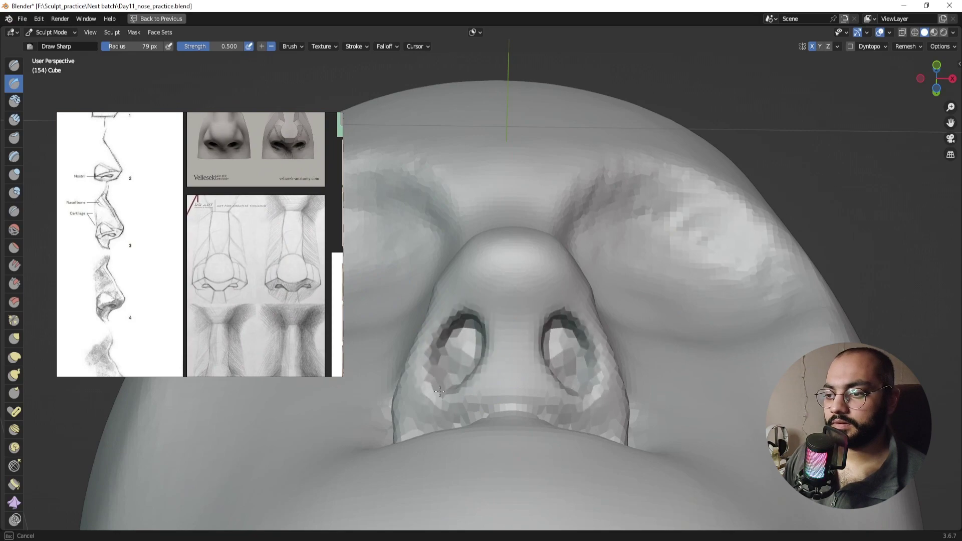
mouse_move(455, 382)
middle_mouse_down()
mouse_move(471, 355)
mouse_move(461, 344)
mouse_move(499, 333)
mouse_move(515, 351)
mouse_move(506, 393)
mouse_move(539, 377)
mouse_move(464, 391)
mouse_move(523, 397)
mouse_move(484, 351)
mouse_move(461, 296)
middle_mouse_up()
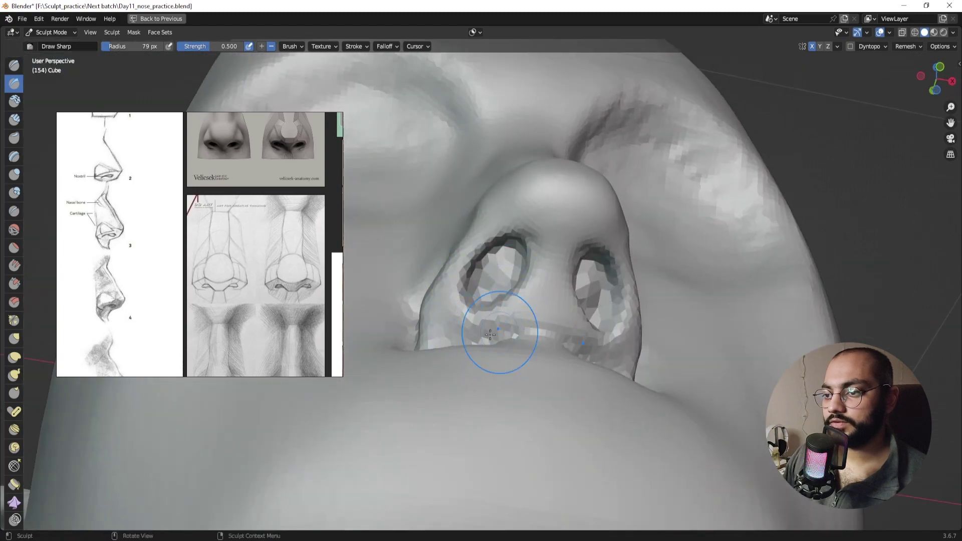
mouse_move(489, 334)
middle_mouse_down()
mouse_move(482, 327)
mouse_move(490, 318)
mouse_move(467, 320)
mouse_move(507, 334)
middle_mouse_up()
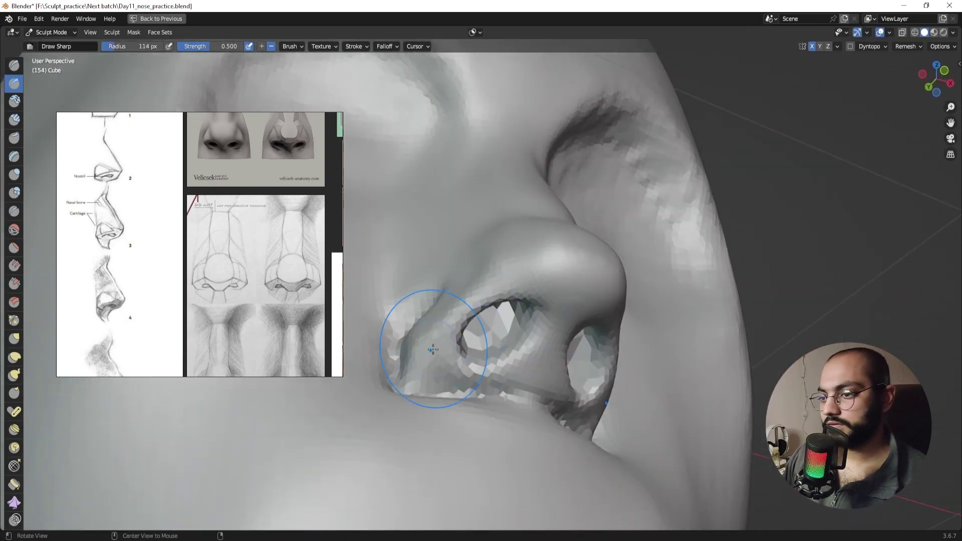
Step: Adjust the nose's base and side profile in the right side view with the Grab brush at 126 px
middle_click_drag(433, 349, 467, 335)
key("KP_3")
key("g")
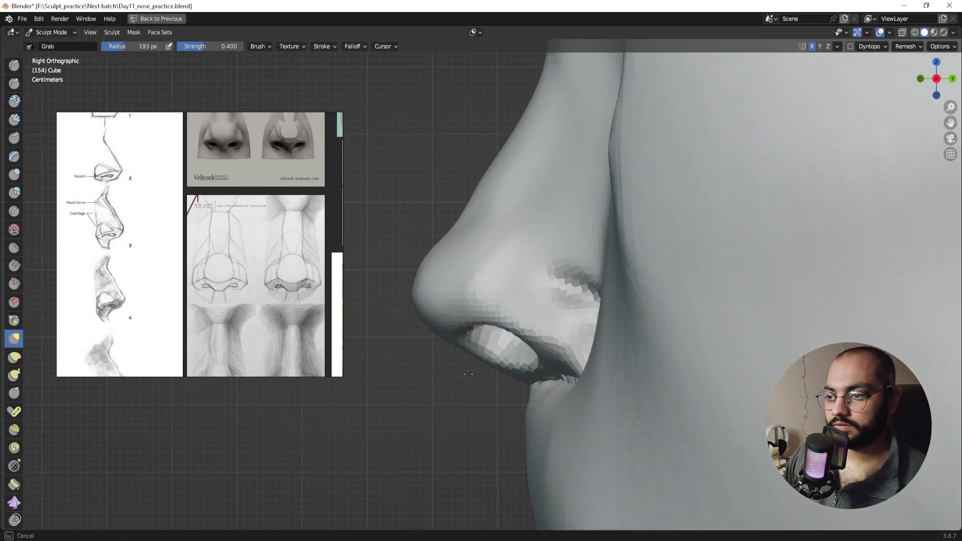
scroll(468, 374, "down", 4)
scroll(515, 313, "up", 3)
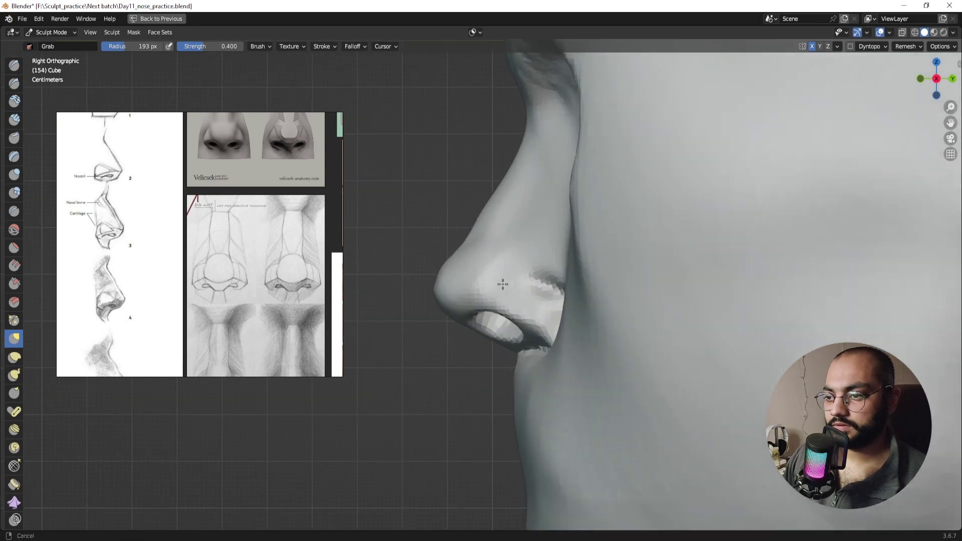
key("f")
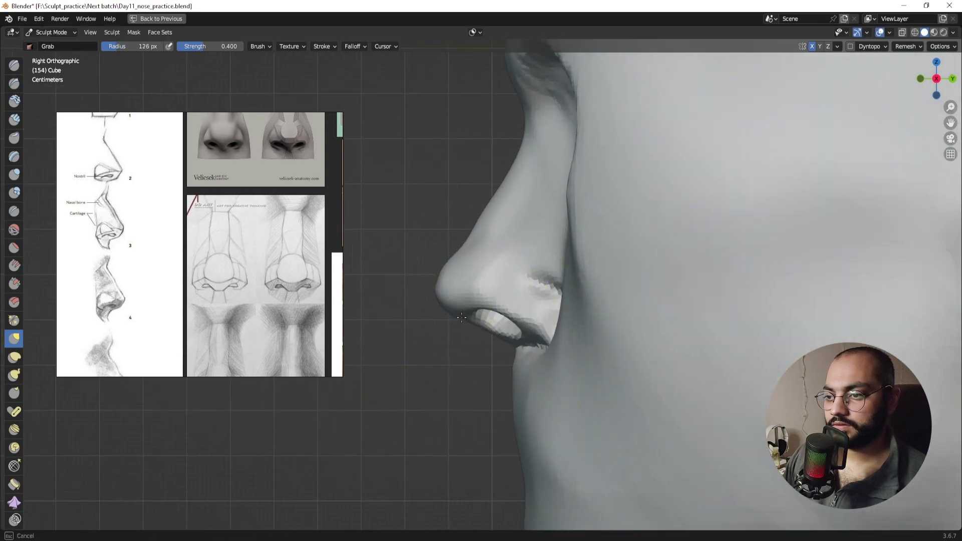
middle_click_drag(459, 319, 613, 340)
scroll(571, 316, "up", 3)
middle_click_drag(547, 290, 480, 278)
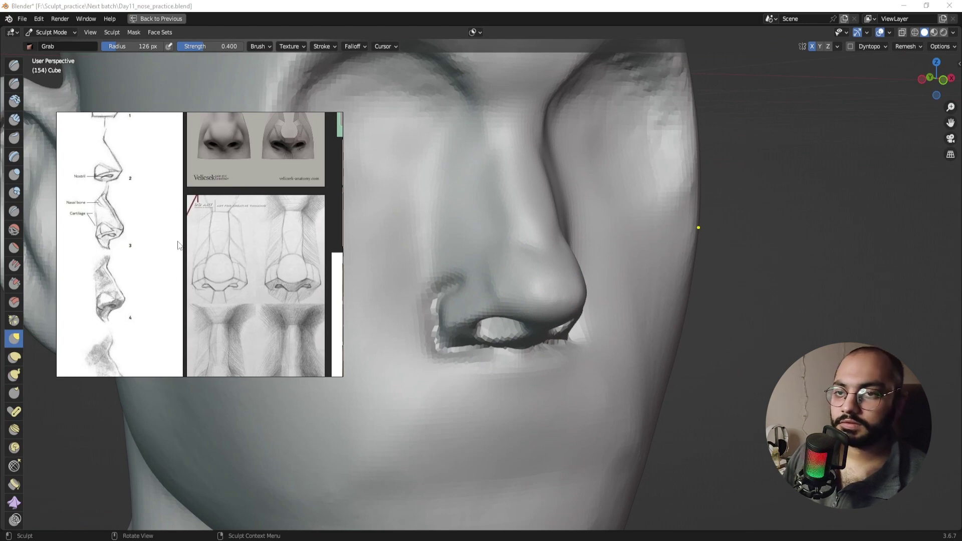
Step: Sharpen the plane break between the side of the nose and the nostril openings with the Draw Sharp brush at 85 px
left_click(14, 83)
mouse_move(426, 269)
middle_mouse_down()
mouse_move(466, 268)
mouse_move(472, 301)
mouse_move(491, 308)
middle_mouse_up()
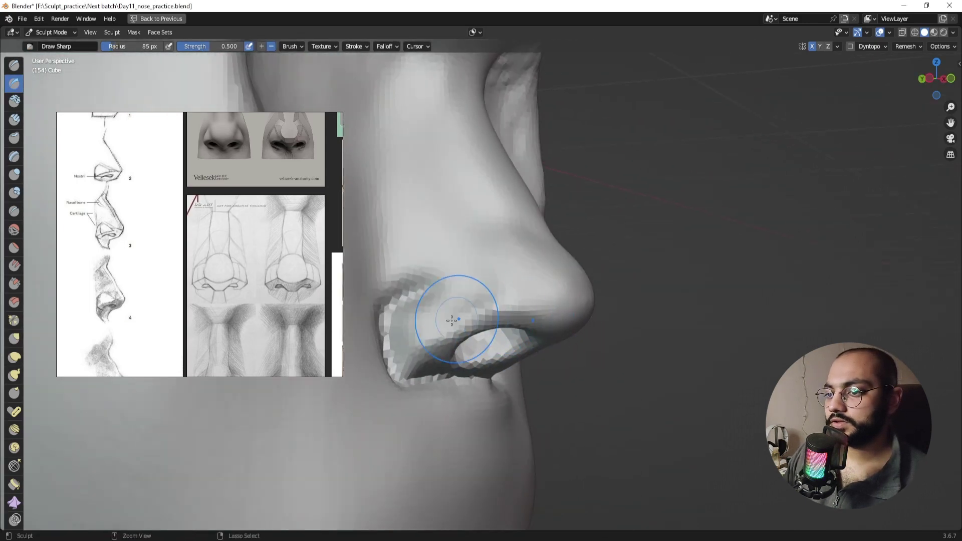
middle_click_drag(414, 355, 411, 310)
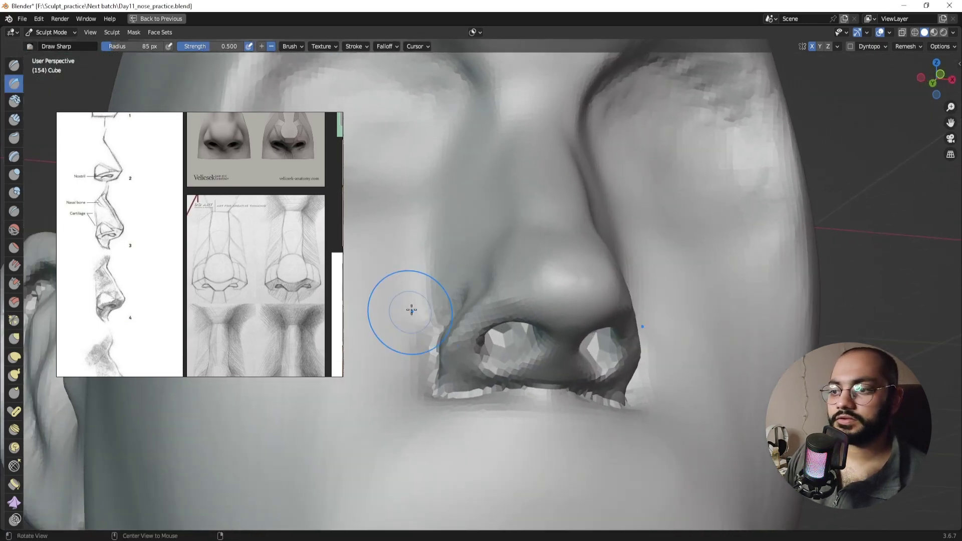
middle_click_drag(555, 319, 509, 311)
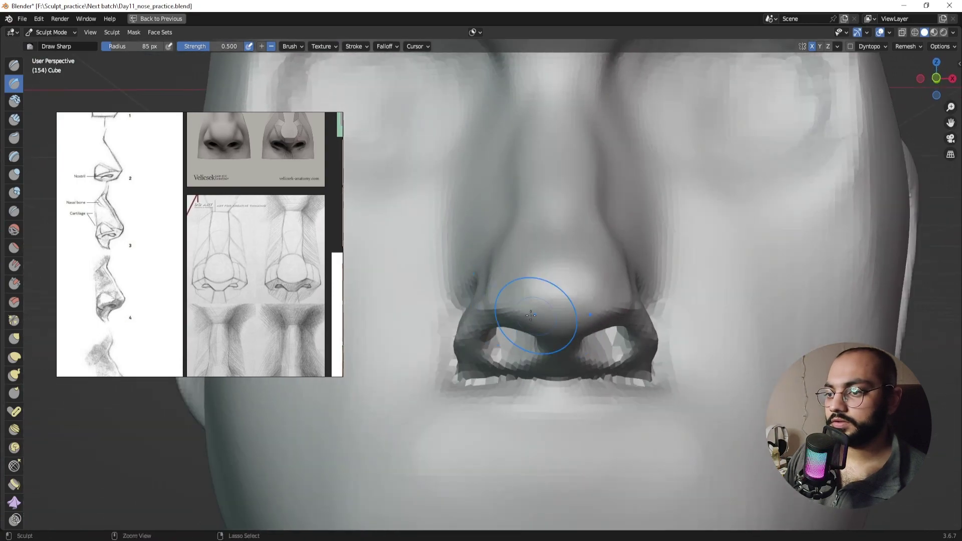
left_click_drag(566, 295, 566, 331, "ctrl+alt")
left_click_drag(564, 231, 560, 290, "alt")
Step: Refine the lower edges of the nose wings and the nostril rims with the Draw Sharp brush at 42 and 53 px
key("KP_1")
mouse_move(601, 297)
middle_mouse_down()
mouse_move(597, 318)
mouse_move(562, 275)
mouse_move(614, 294)
middle_mouse_up()
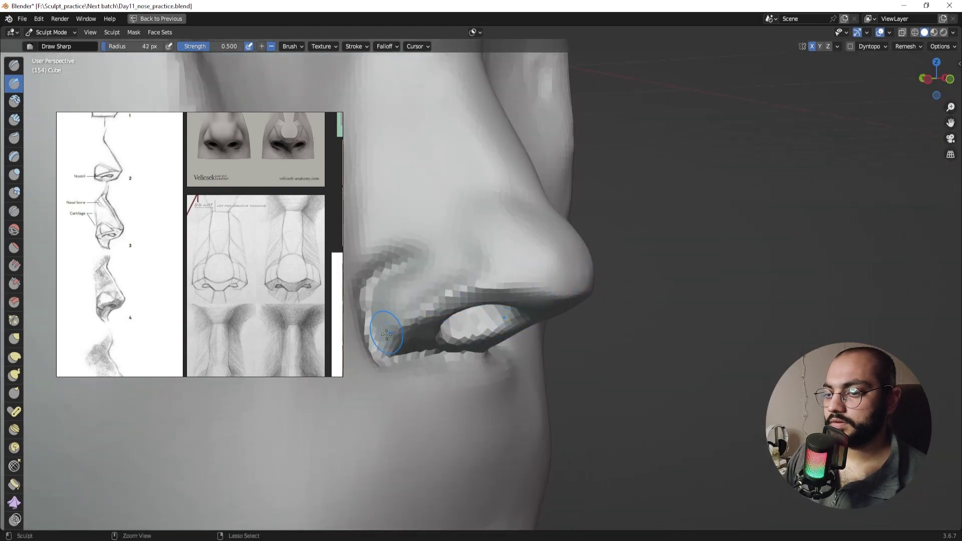
mouse_move(386, 334)
middle_mouse_down()
mouse_move(396, 351)
mouse_move(421, 296)
mouse_move(513, 282)
middle_mouse_up()
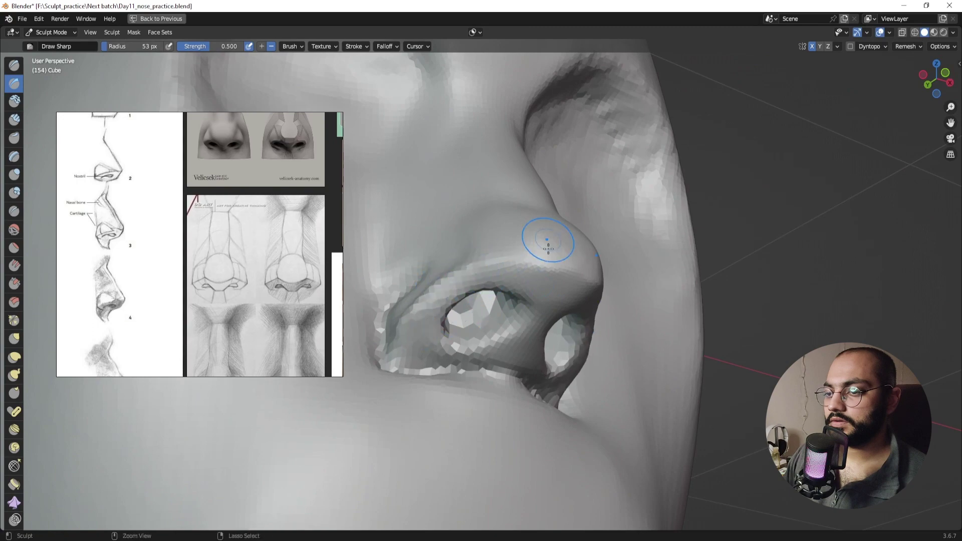
middle_click_drag(548, 246, 478, 275)
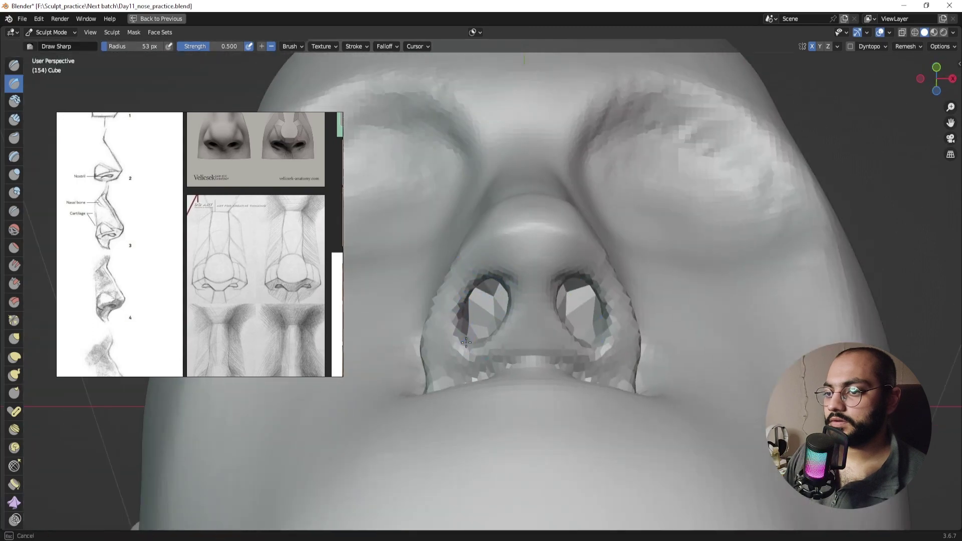
mouse_move(508, 305)
middle_mouse_down()
mouse_move(556, 331)
mouse_move(511, 352)
mouse_move(579, 334)
mouse_move(520, 327)
mouse_move(534, 296)
mouse_move(458, 352)
middle_mouse_up()
Step: Adjust the nostril and underside contour from the side with the Grab brush at 82 px
key("g")
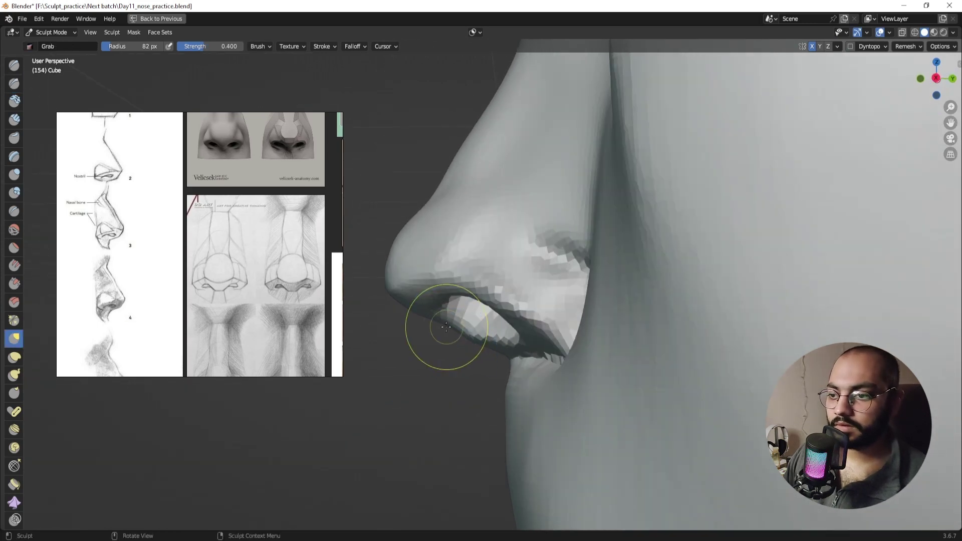
middle_click_drag(421, 316, 567, 306)
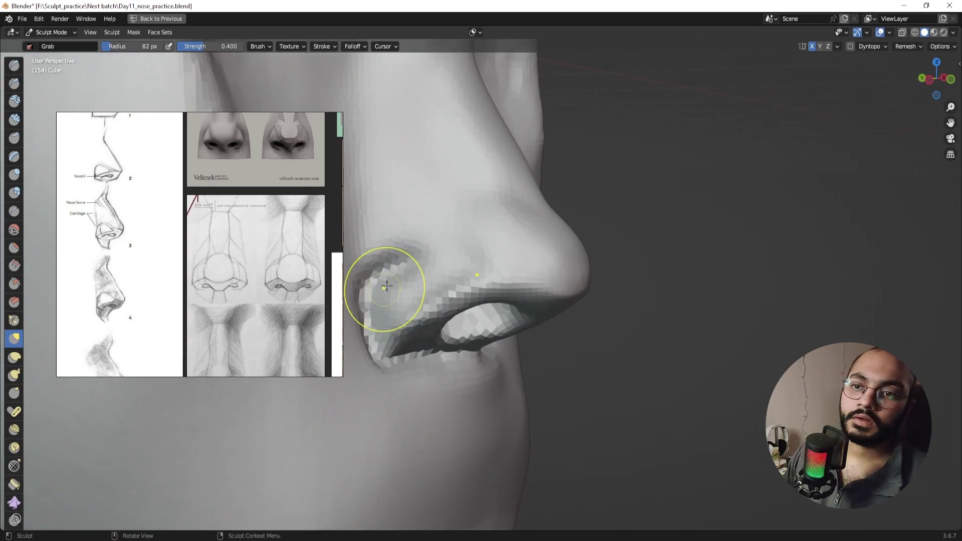
mouse_move(514, 287)
middle_mouse_down()
mouse_move(440, 291)
mouse_move(508, 288)
middle_mouse_up()
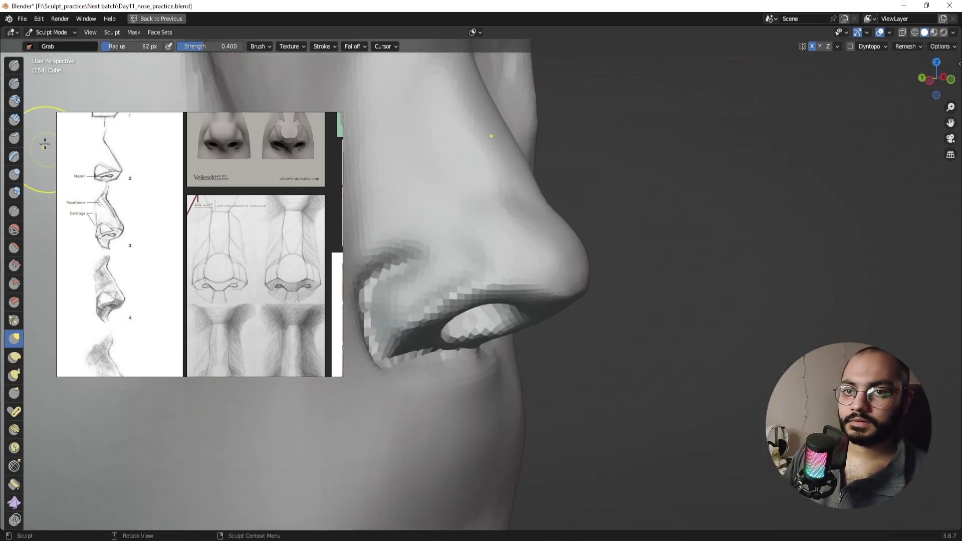
Step: Refine the crease between the nose tip and the wing above the nostril with the Draw Sharp brush at 82 and 103 px
left_click(14, 84)
mouse_move(265, 249)
middle_mouse_down()
mouse_move(260, 270)
mouse_move(267, 262)
middle_mouse_up()
mouse_move(506, 262)
middle_mouse_down()
mouse_move(465, 263)
mouse_move(495, 258)
middle_mouse_up()
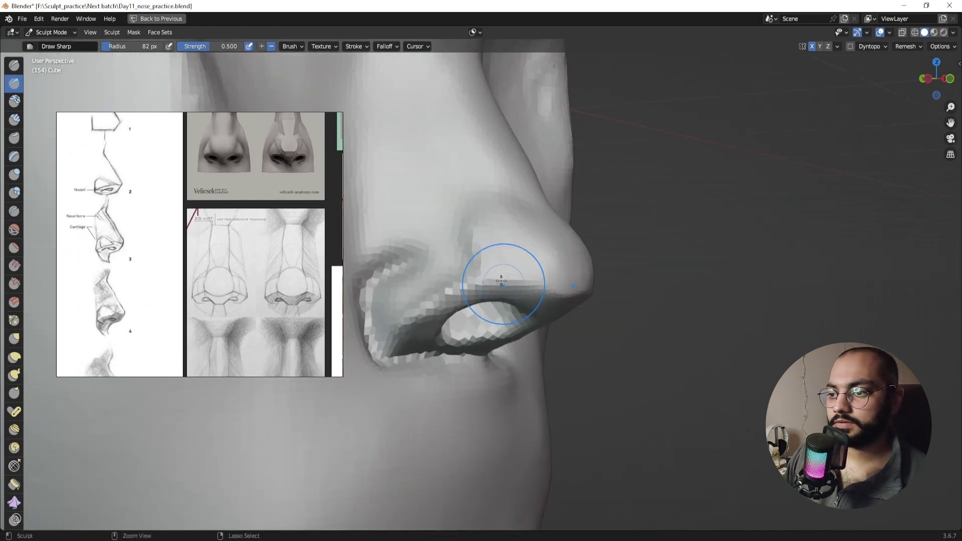
mouse_move(538, 292)
middle_mouse_down()
mouse_move(491, 292)
mouse_move(547, 292)
middle_mouse_up()
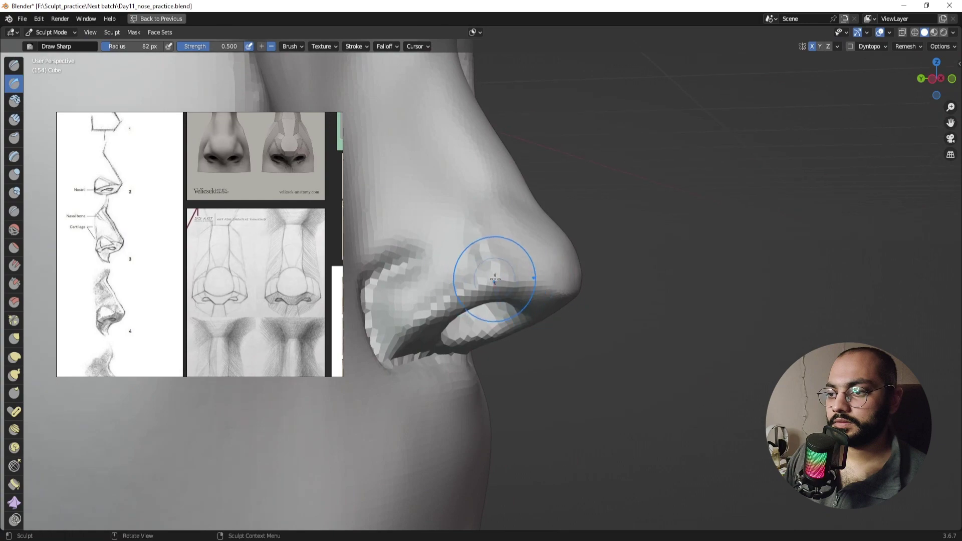
mouse_move(495, 279)
middle_mouse_down()
mouse_move(506, 279)
mouse_move(441, 280)
mouse_move(475, 277)
middle_mouse_up()
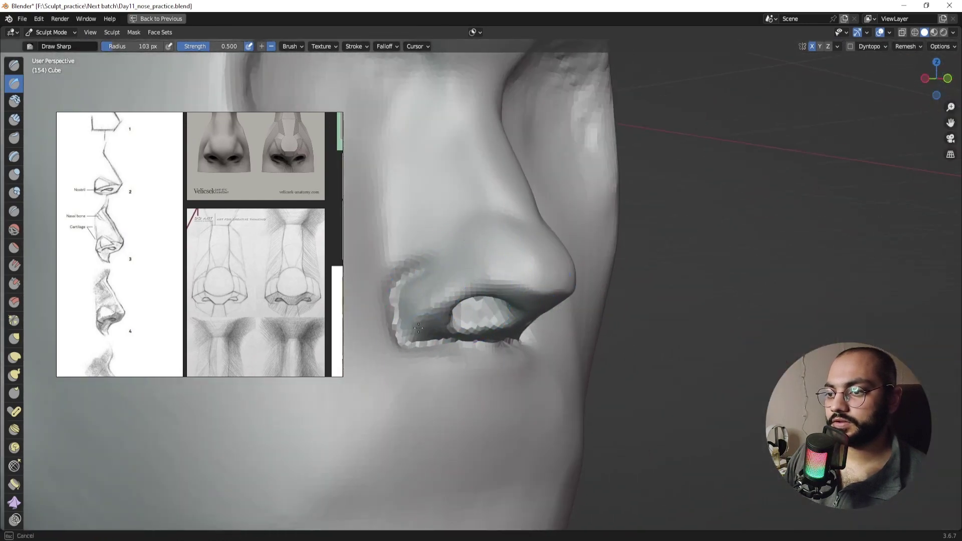
mouse_move(529, 303)
middle_mouse_down()
mouse_move(483, 365)
mouse_move(494, 365)
mouse_move(514, 297)
middle_mouse_up()
Step: Examine the nose's proportions against the whole head from the front and three-quarter views
scroll(510, 308, "down", 5)
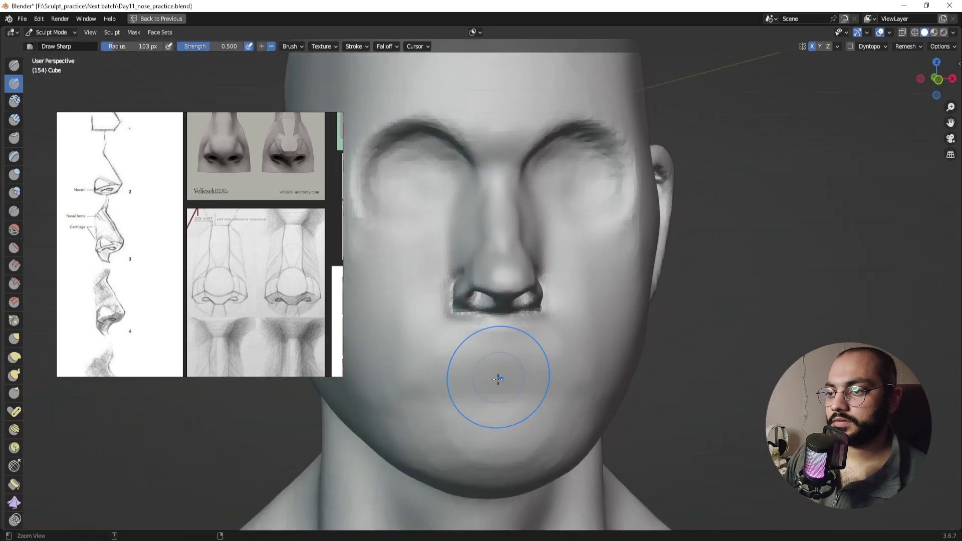
mouse_move(498, 369)
middle_mouse_down()
mouse_move(502, 337)
mouse_move(605, 328)
mouse_move(549, 333)
mouse_move(541, 271)
middle_mouse_up()
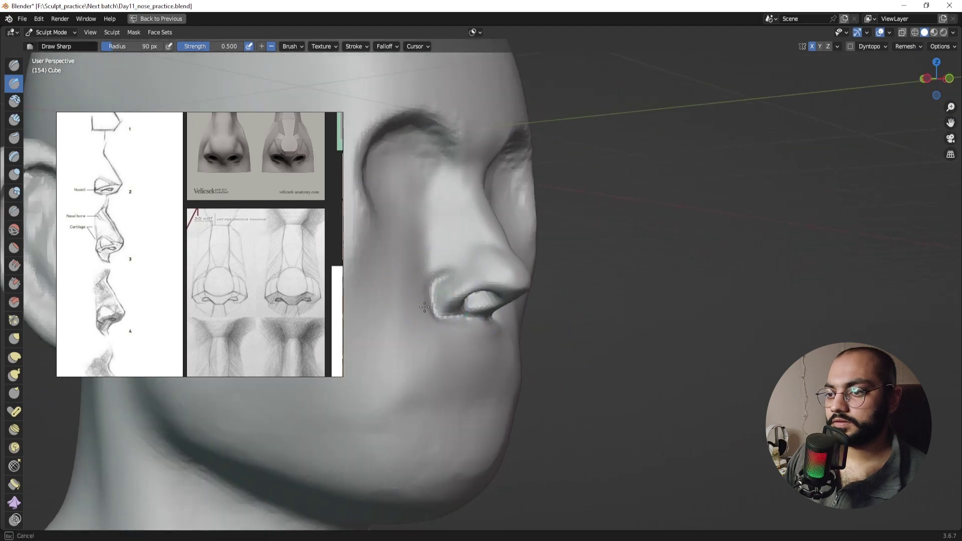
middle_click_drag(436, 334, 449, 336)
scroll(520, 338, "down", 3)
middle_click_drag(520, 339, 540, 339)
scroll(513, 346, "down", 3)
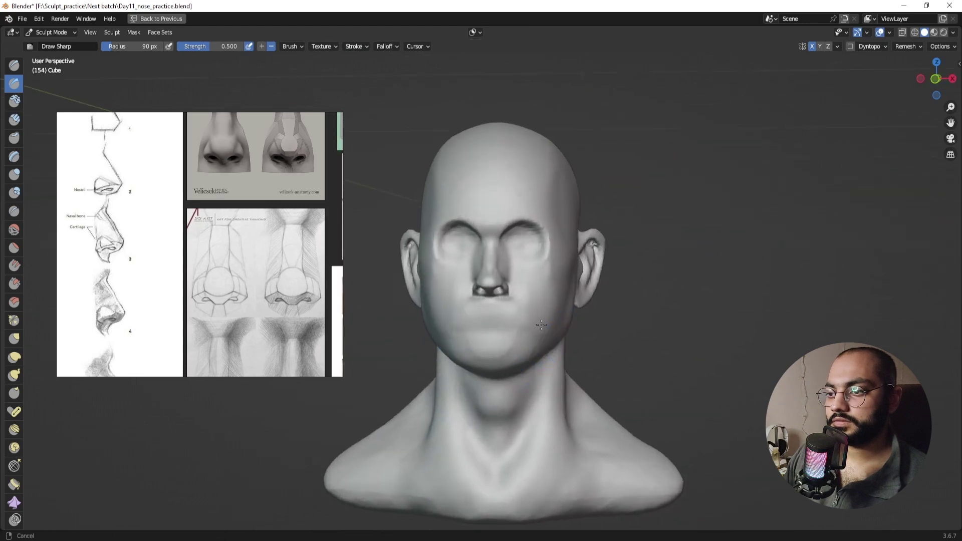
scroll(507, 287, "up", 5)
middle_click_drag(506, 281, 528, 281)
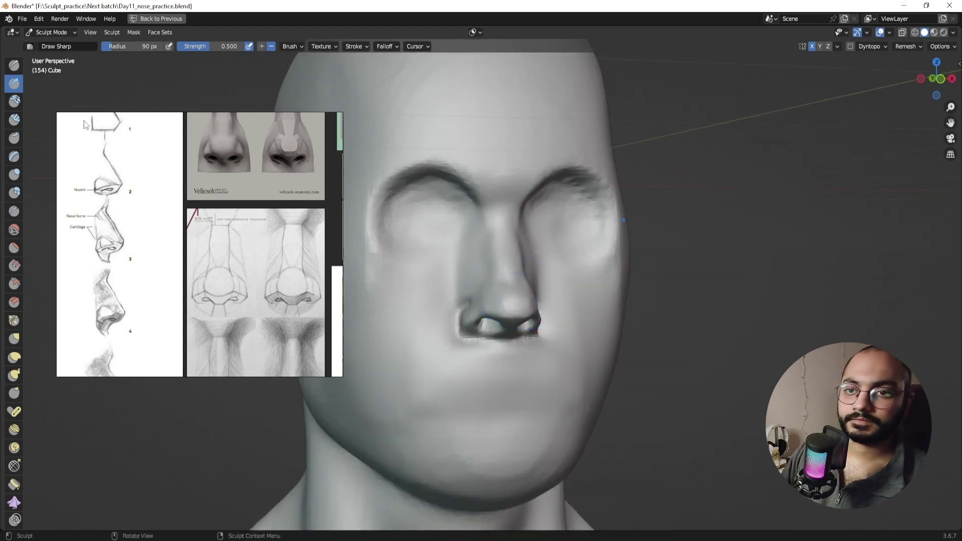
Step: Build up the cheeks beside the nose with the Clay Strips brush at 116 px and strength 0.600
left_click(14, 120)
middle_click_drag(441, 286, 521, 293)
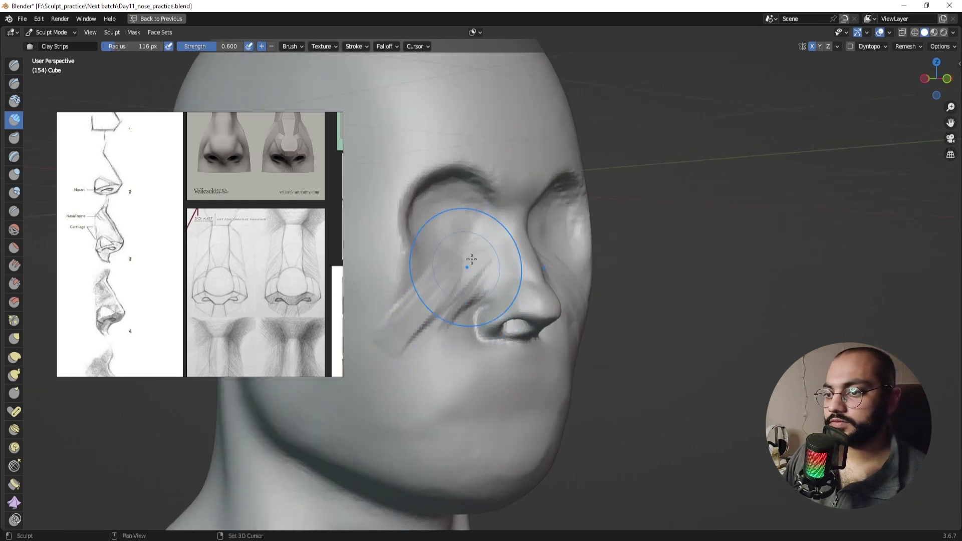
left_click_drag(424, 356, 380, 353, "alt")
left_click_drag(451, 326, 519, 331, "ctrl+alt")
left_click_drag(516, 326, 507, 364, "alt")
mouse_move(507, 364)
middle_mouse_down()
mouse_move(514, 346)
mouse_move(576, 320)
mouse_move(627, 323)
mouse_move(494, 314)
mouse_move(524, 316)
mouse_move(502, 316)
mouse_move(557, 355)
mouse_move(616, 357)
mouse_move(516, 358)
middle_mouse_up()
scroll(508, 326, "up", 5)
scroll(520, 381, "down", 3)
scroll(526, 340, "up", 4)
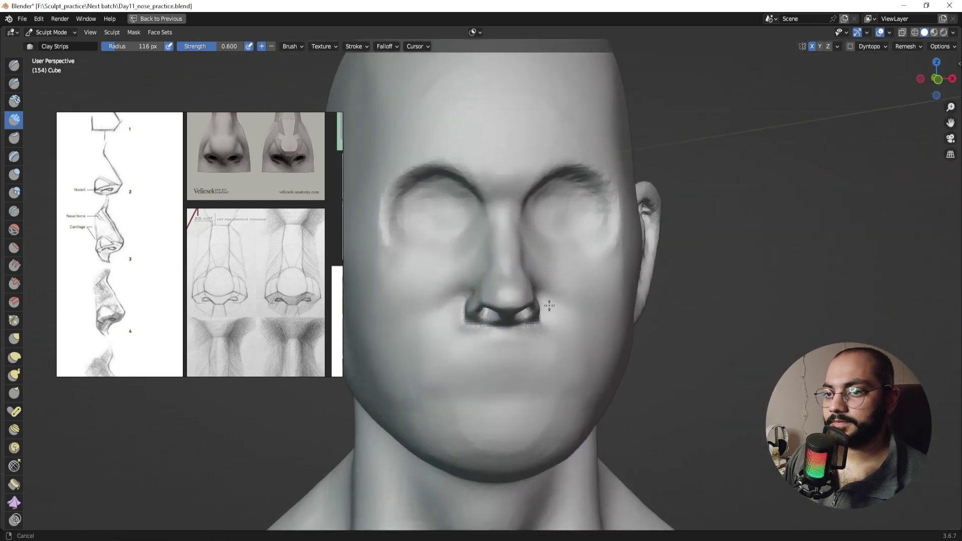
Step: Bring the nose-type profile chart and the grid of nose photos into view on the reference board
left_click_drag(184, 280, 68, 258, "alt")
left_click_drag(217, 292, 125, 272, "alt")
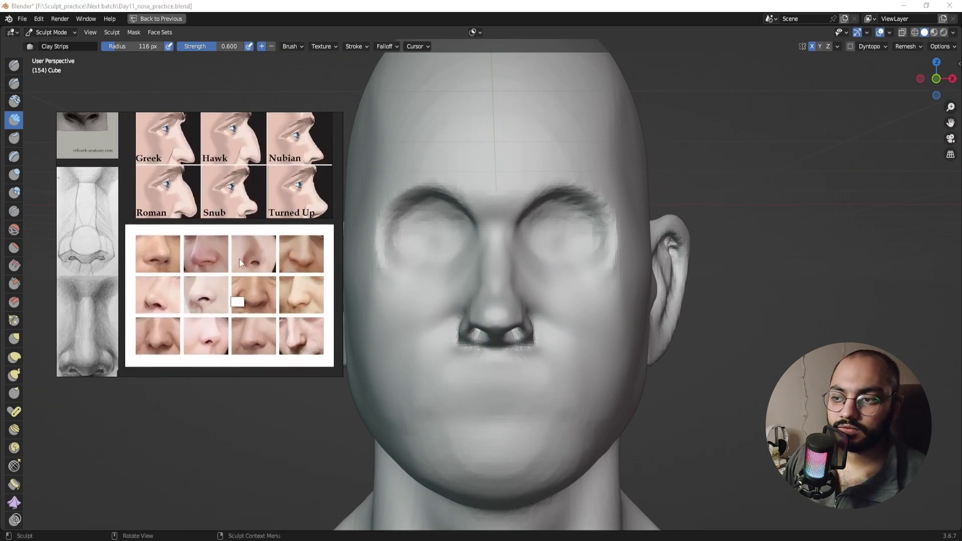
left_click_drag(238, 259, 233, 296, "alt")
Step: Switch to Object Mode, duplicate the head bust and move the copy along the X axis beside the original
key("ctrl+Tab")
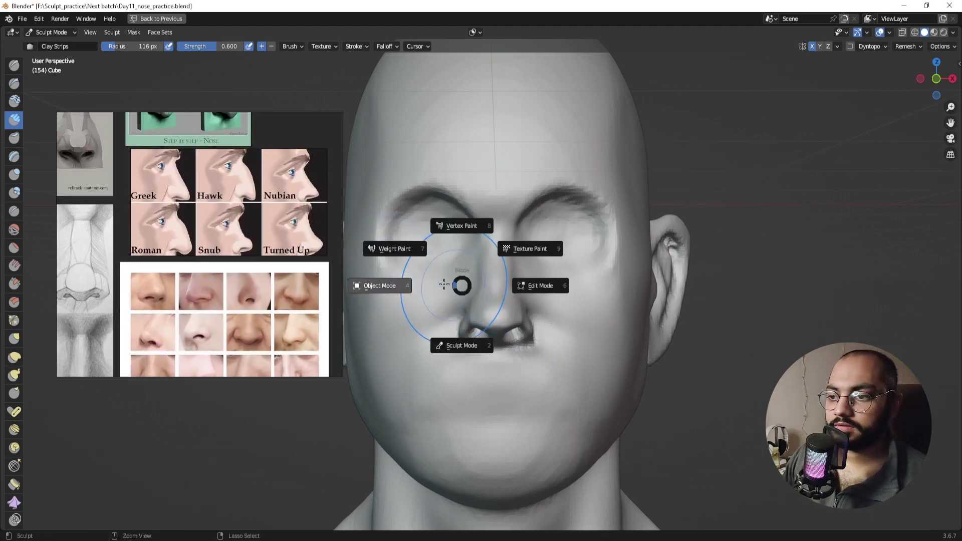
left_click(444, 284)
middle_click_drag(590, 272, 612, 386, "ctrl")
scroll(601, 368, "down", 1)
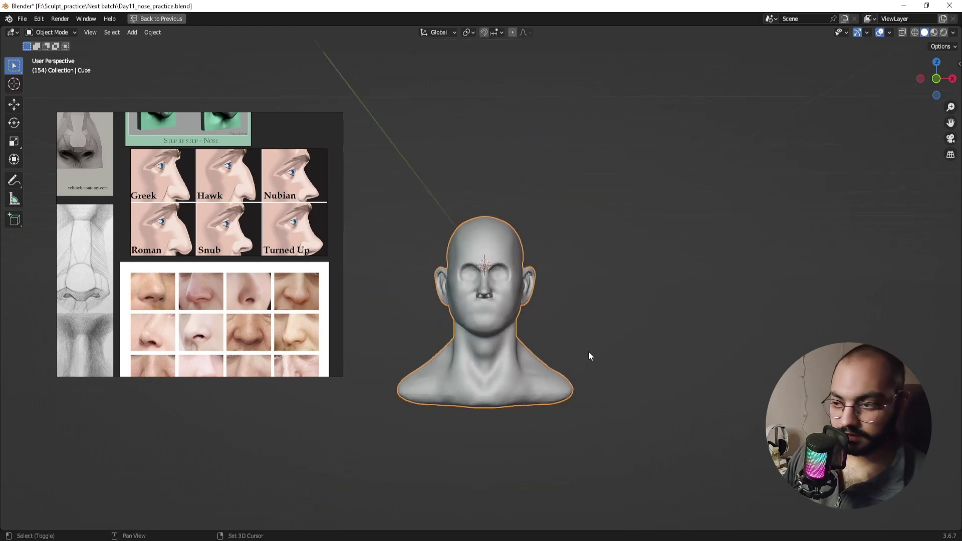
key("shift+d")
right_click(589, 351)
key("x")
left_click(641, 354)
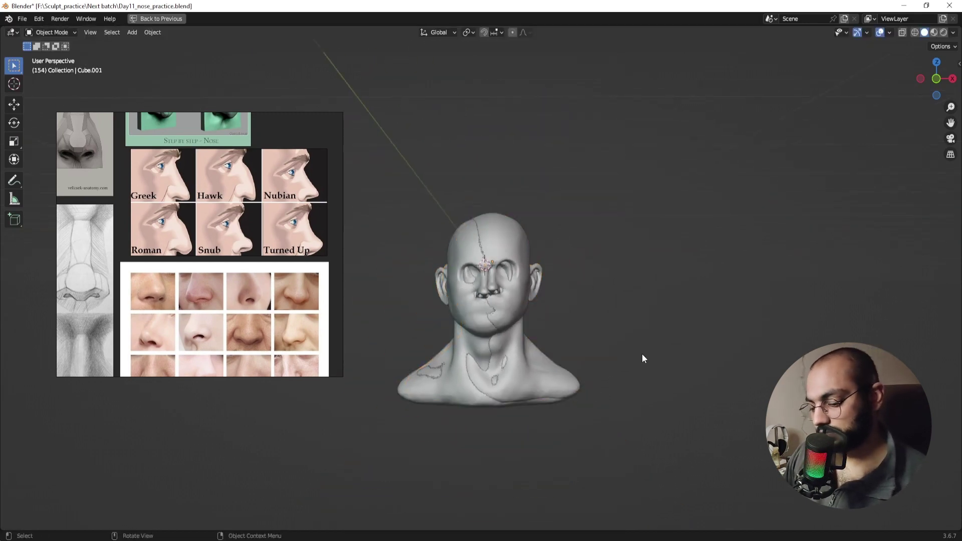
left_click_drag(509, 302, 716, 318)
middle_click_drag(777, 318, 714, 320, "shift")
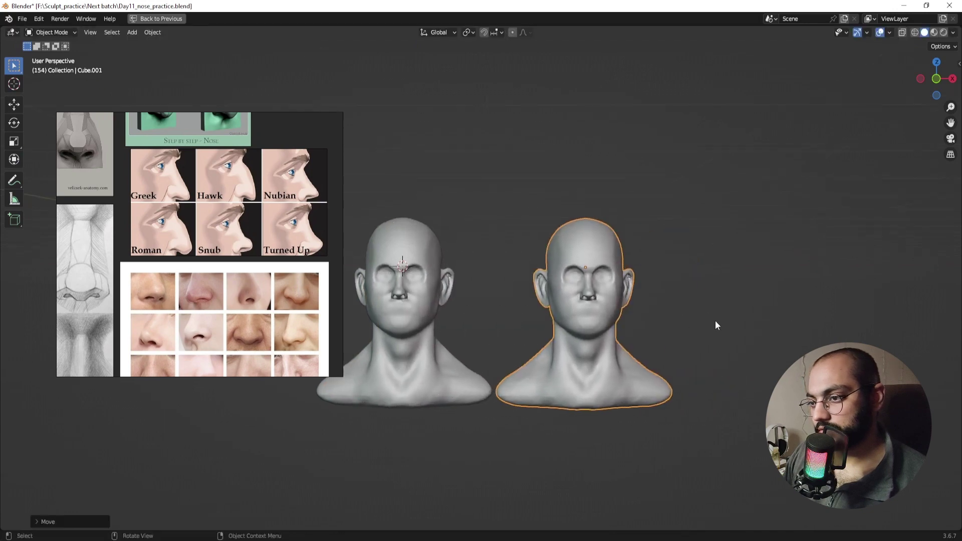
Step: Duplicate the bust two more times along the X axis to complete an evenly spaced row of four
left_click(709, 323)
left_click(618, 308)
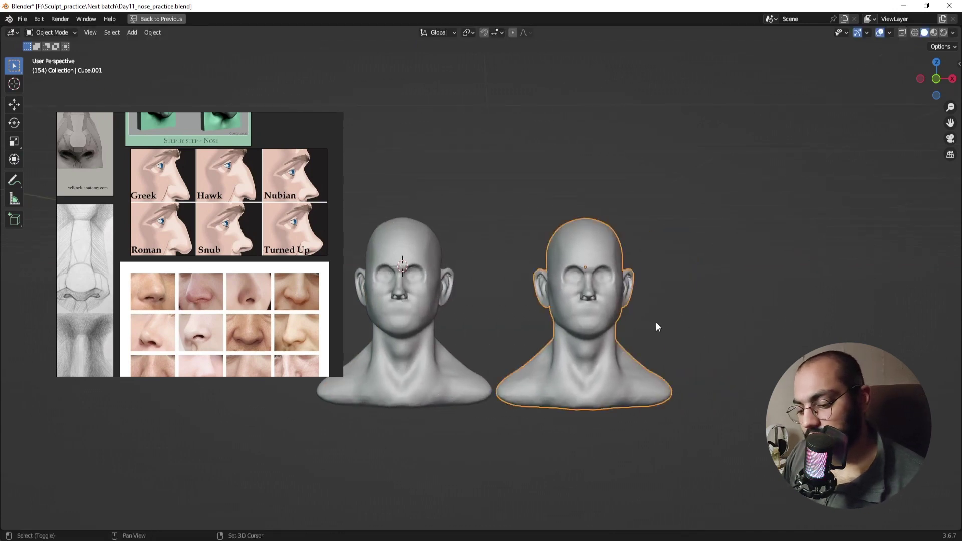
key("shift+d")
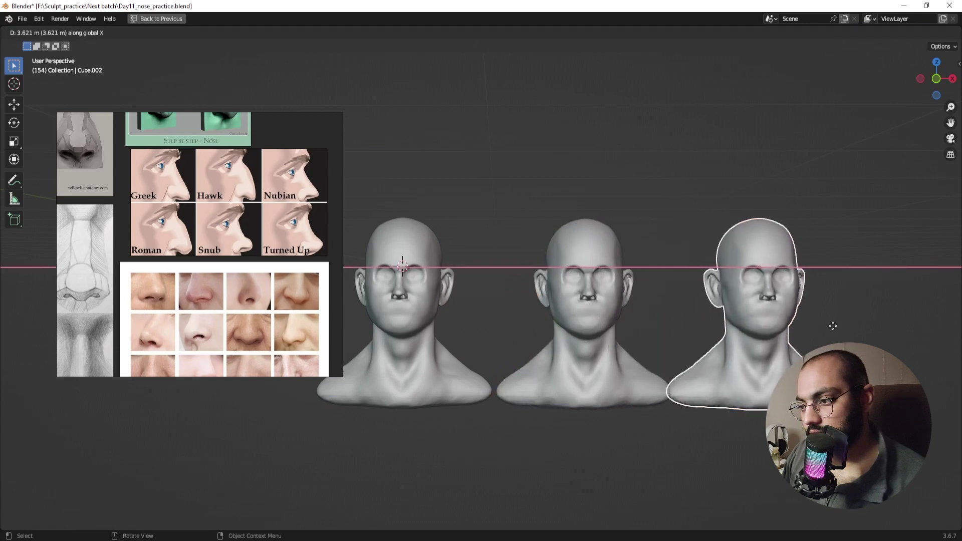
left_click(833, 333)
middle_click_drag(835, 333, 740, 329, "shift")
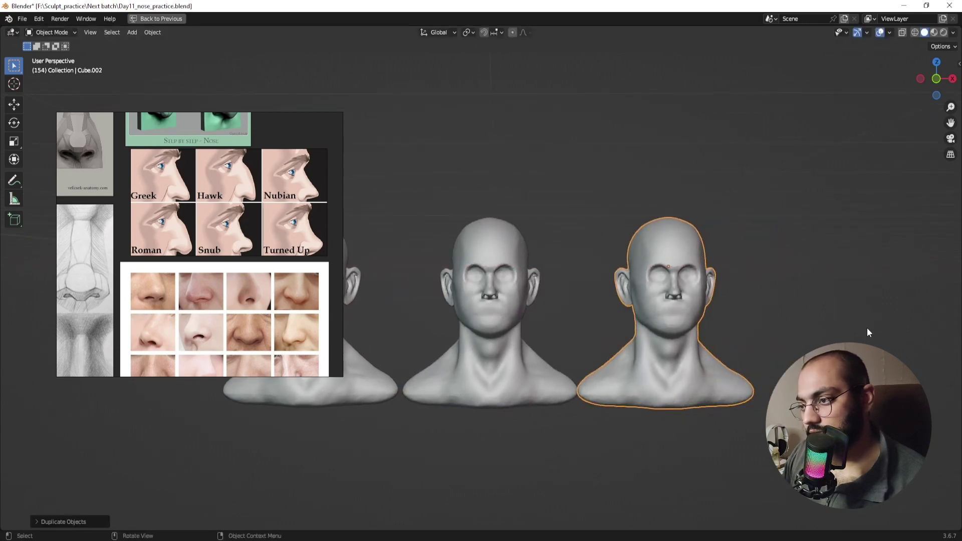
key("shift+d")
key("x")
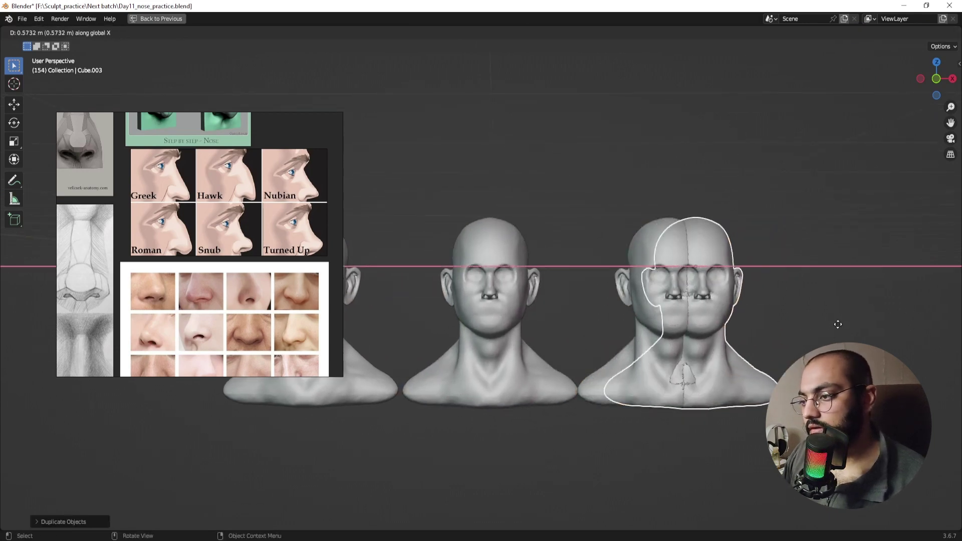
left_click(958, 327)
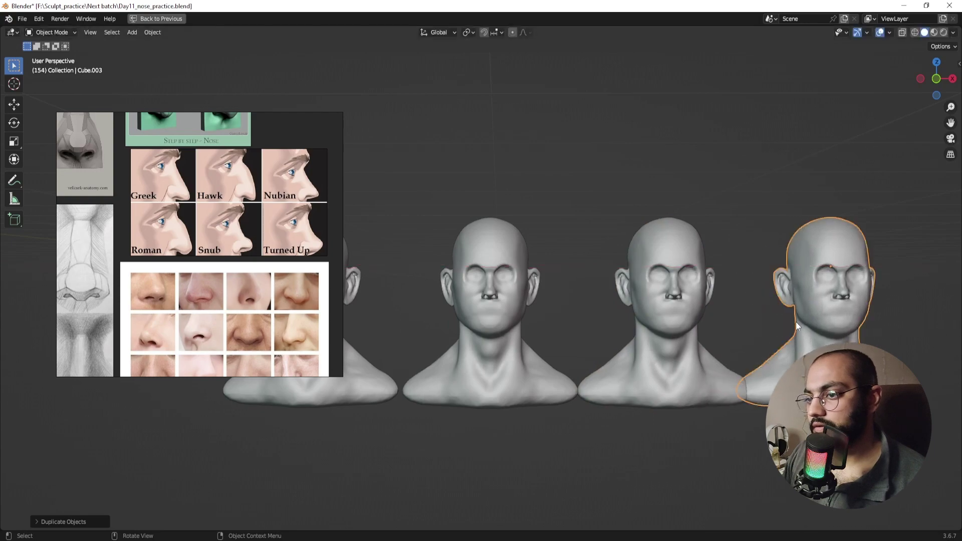
Step: Select the second bust in the row and isolate it in local view
left_click(603, 334)
key("KP_Decimal")
middle_click_drag(614, 293, 651, 303)
left_click(461, 308)
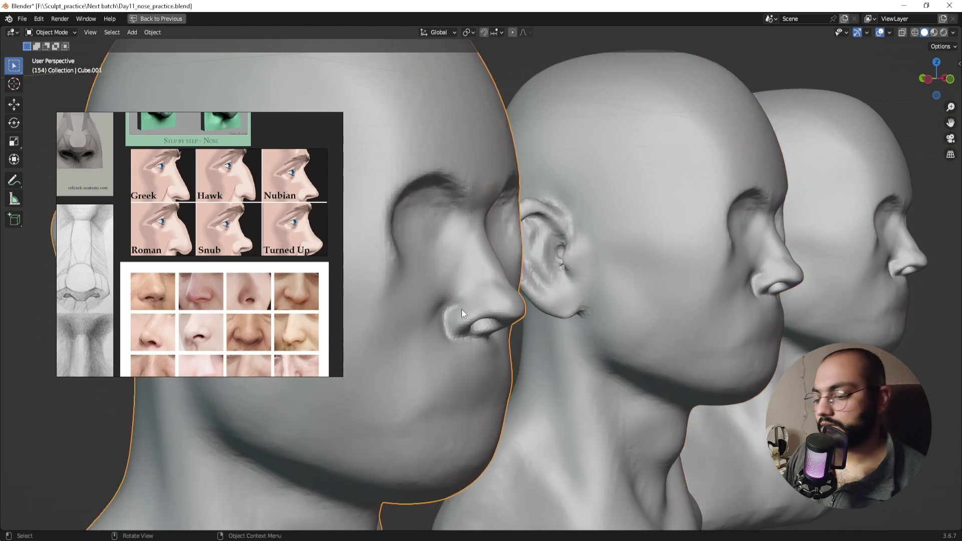
key("KP_Divide")
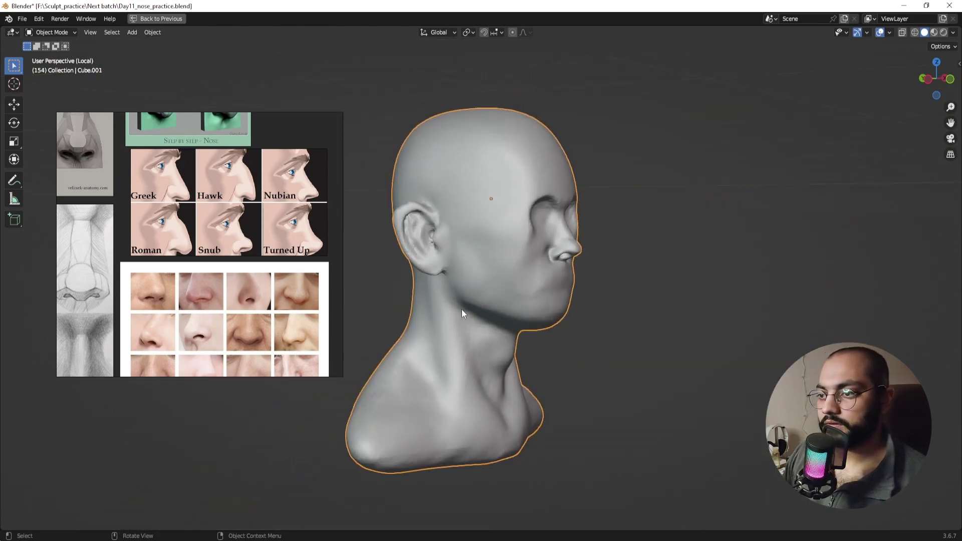
Step: Prepare the isolated bust's nose profile for sculpting in right orthographic view, with Sculpt Mode and the Grab brush at 195 px
middle_click_drag(488, 329, 521, 303)
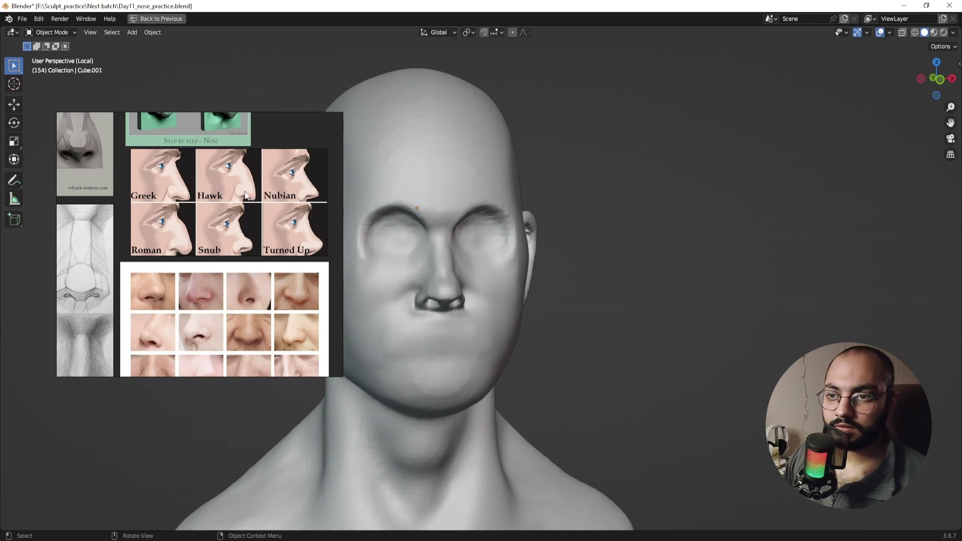
middle_click_drag(451, 306, 521, 290)
key("KP_3")
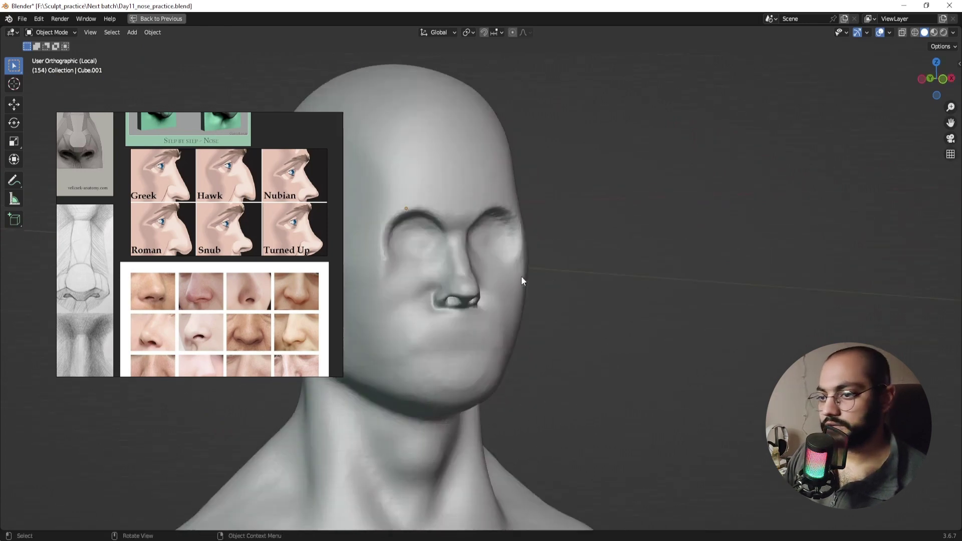
scroll(451, 316, "up", 4)
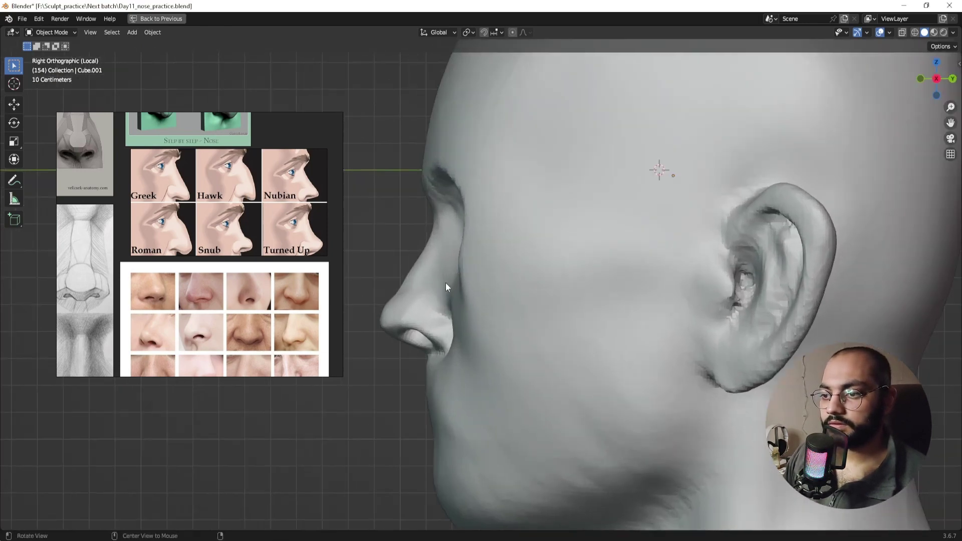
key("ctrl+Tab")
left_click(471, 346)
scroll(543, 329, "up", 3)
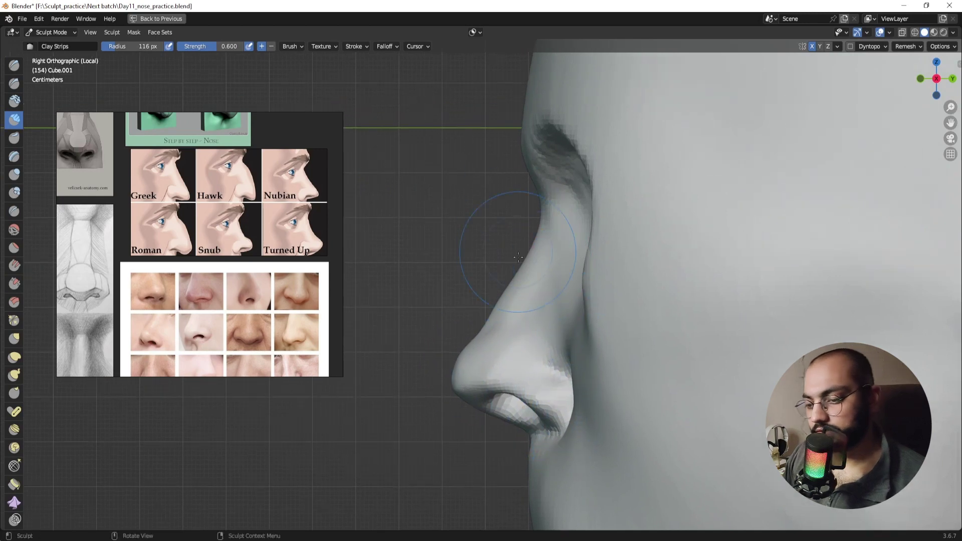
key("g")
middle_click_drag(546, 271, 555, 288, "shift")
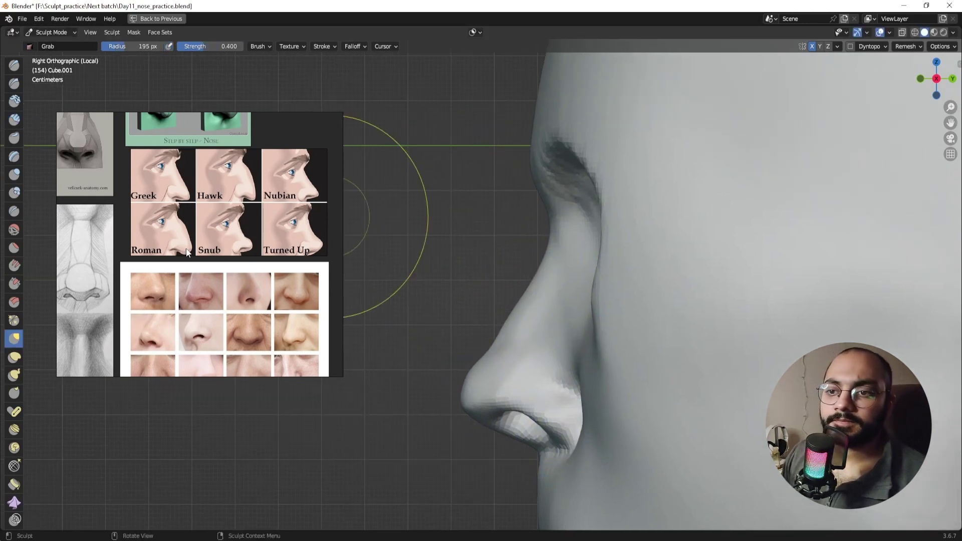
middle_click_drag(476, 340, 497, 283, "shift")
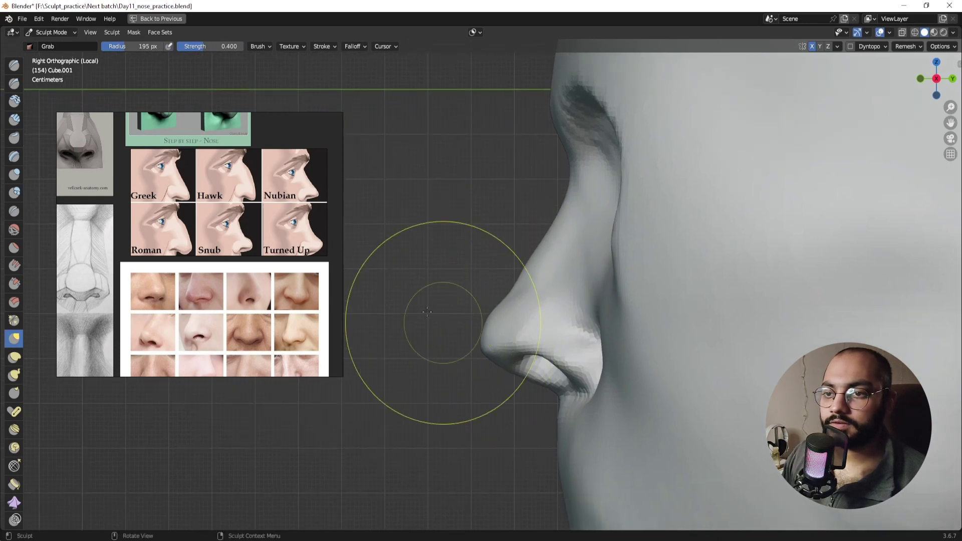
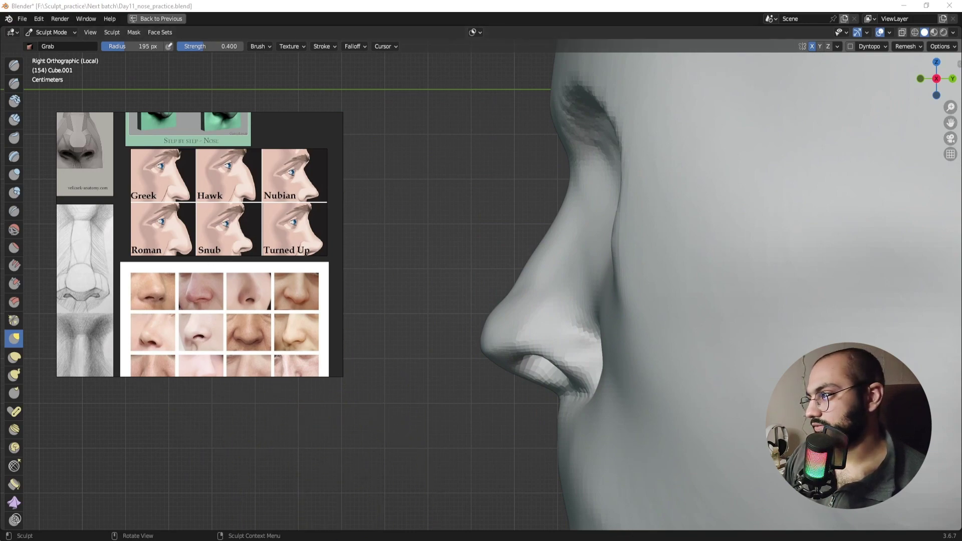
Step: Switch to the web browser, search Google for "Kratos" and move the browser window off the reference board
key("alt+Tab")
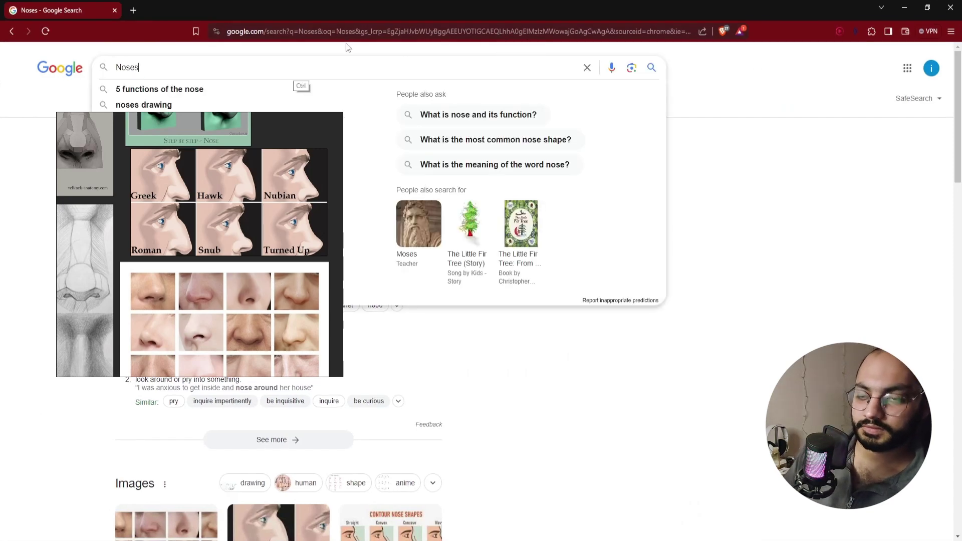
type("Kratos")
key("Return")
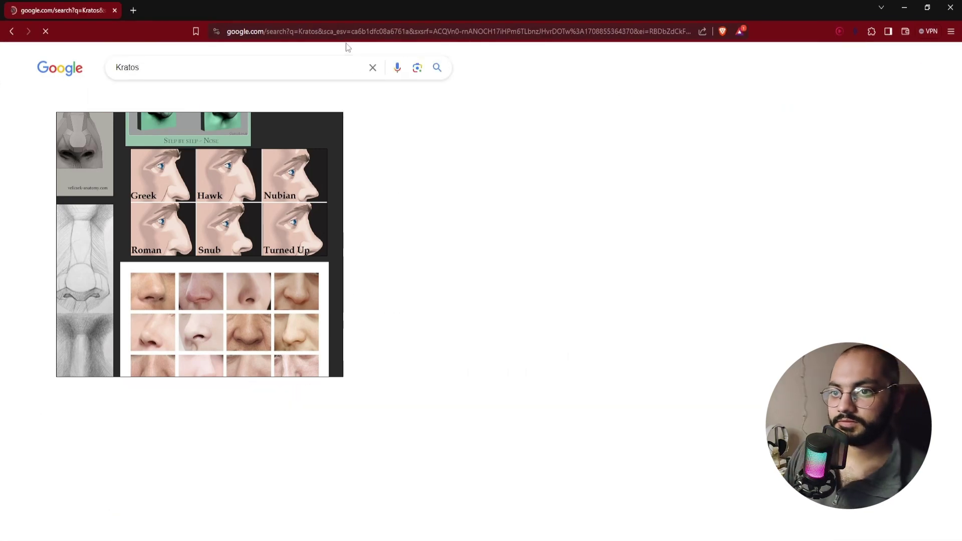
left_click_drag(310, 16, 587, 73)
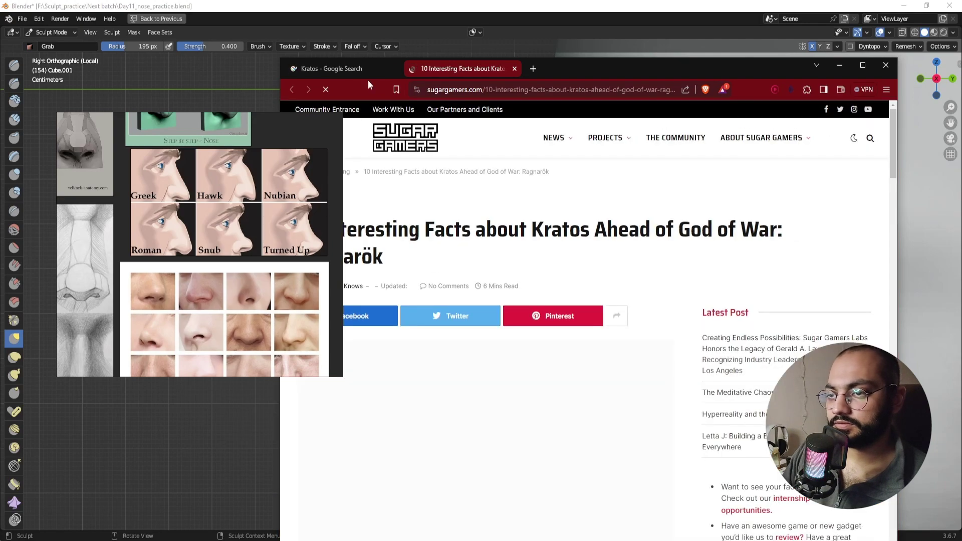
Step: Return to the Kratos results and search Google for "kratos is a greek god"
left_click(356, 73)
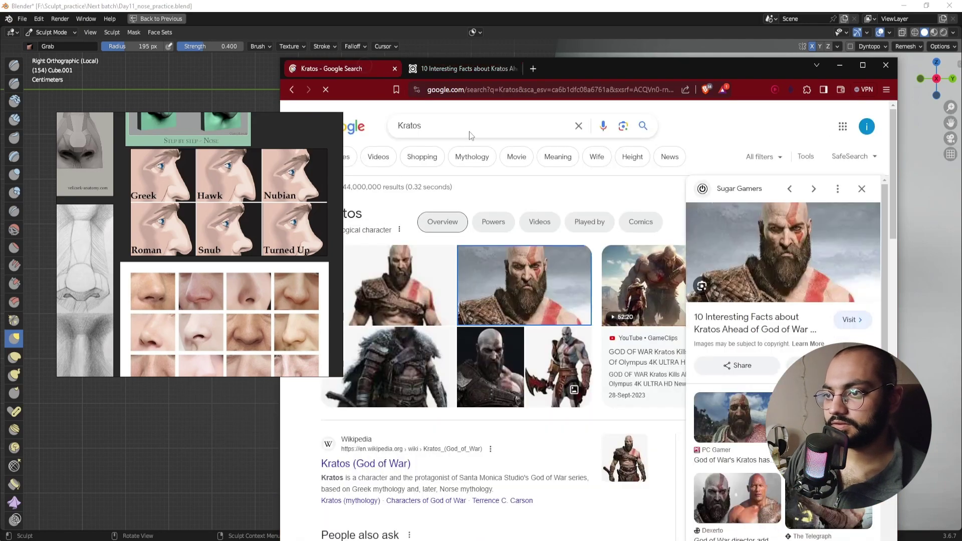
left_click(470, 132)
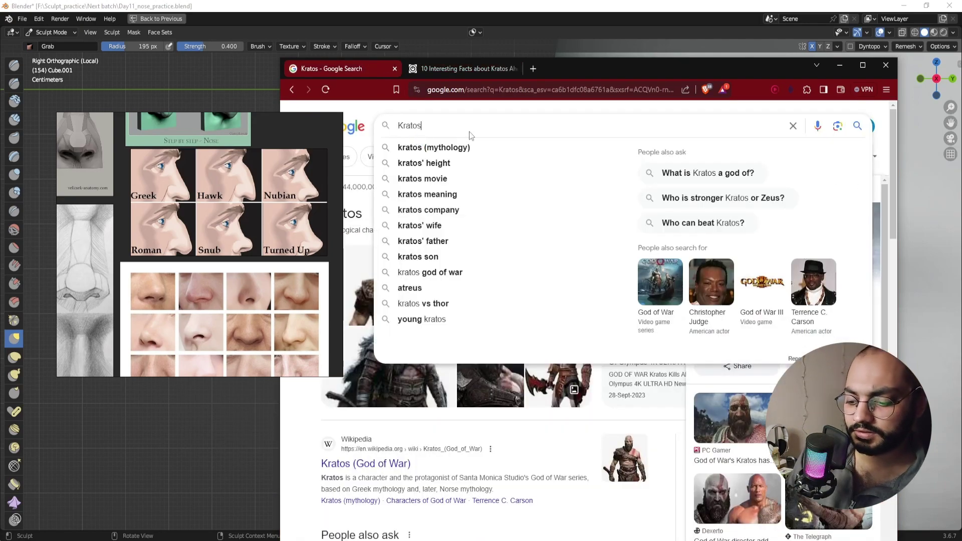
type("is a greek")
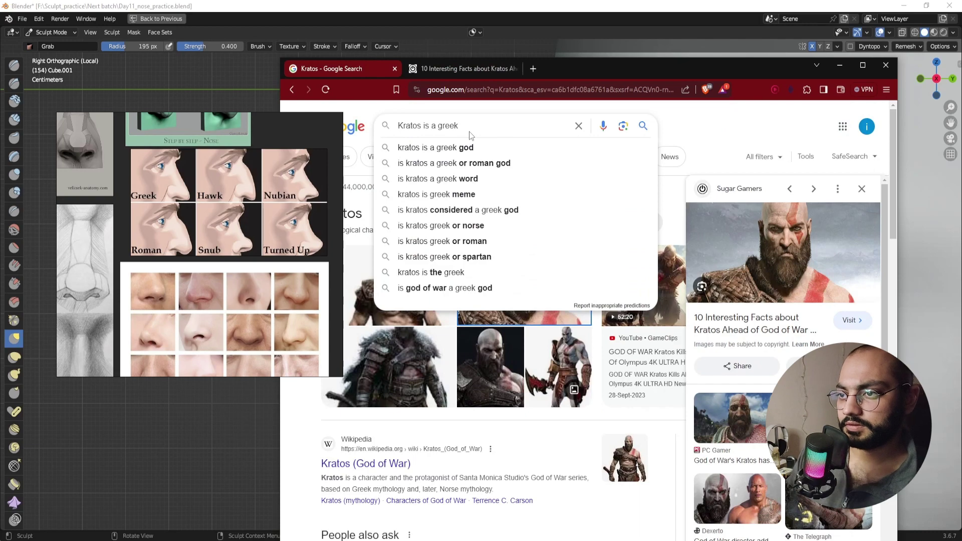
key("Down")
key("Return")
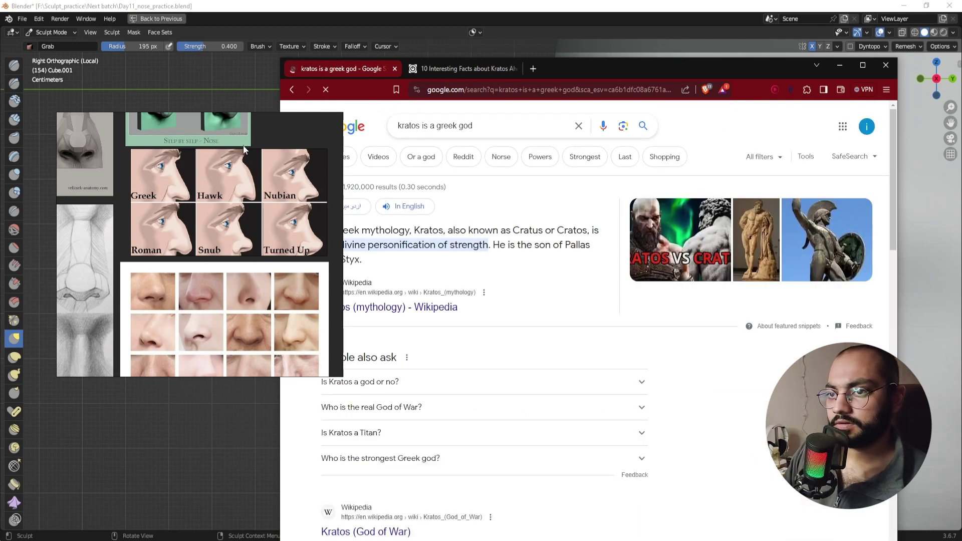
Step: Minimise the web browser and place the reference board beside the bust's nose profile
left_click_drag(283, 133, 231, 132)
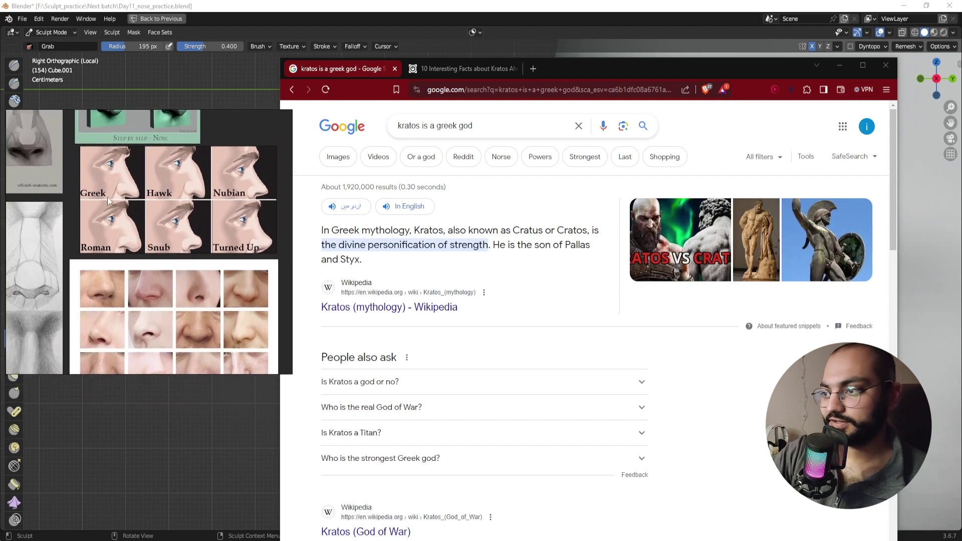
left_click(843, 67)
left_click_drag(189, 123, 354, 152)
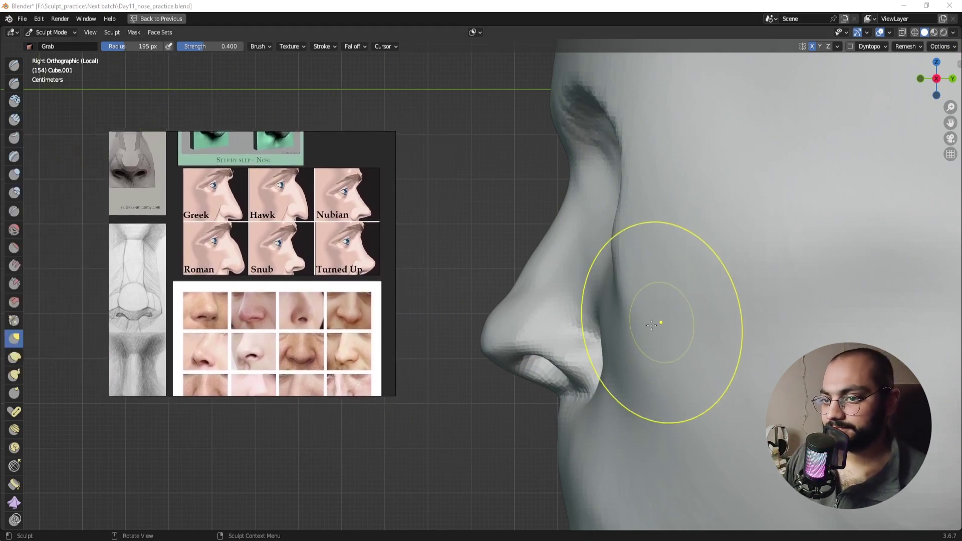
Step: Pull the nose tip forward and downward in the side profile with the Grab brush
middle_click_drag(562, 315, 578, 279, "shift")
key("f")
left_click(652, 305)
mouse_move(516, 315)
left_mouse_down()
mouse_move(478, 381)
mouse_move(497, 345)
mouse_move(489, 364)
left_mouse_up()
Step: Push the nose bridge inward at its lower and upper parts with the Grab brush, resizing the brush for each area
middle_click_drag(516, 289, 512, 311, "shift")
key("f")
left_click(639, 311)
mouse_move(521, 295)
left_mouse_down()
mouse_move(507, 287)
mouse_move(526, 280)
left_mouse_up()
middle_click_drag(552, 240, 539, 285, "shift")
key("f")
left_click(655, 281)
left_click_drag(536, 282, 556, 273)
left_click_drag(550, 224, 559, 223)
Step: Extend the nose tip farther forward and slightly downward in profile with the Grab brush at 238 px
key("f")
left_click(502, 328)
left_click_drag(509, 333, 498, 331)
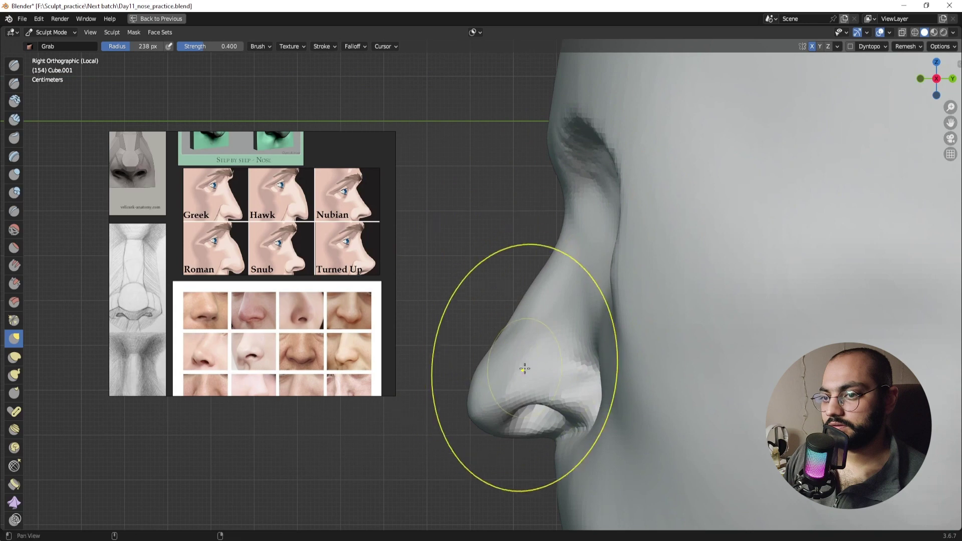
middle_click_drag(524, 369, 531, 300, "shift")
left_click_drag(501, 328, 479, 341)
Step: Reshape the nostril opening by dragging it back toward the face with the Grab brush at 154 px
middle_click_drag(482, 349, 523, 293, "ctrl")
key("f")
left_click(512, 339)
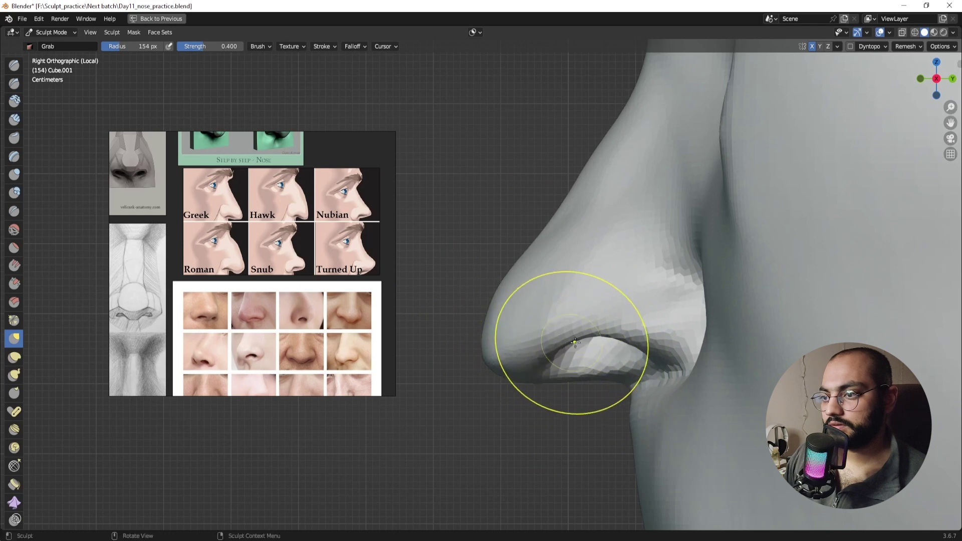
left_click_drag(590, 349, 651, 334)
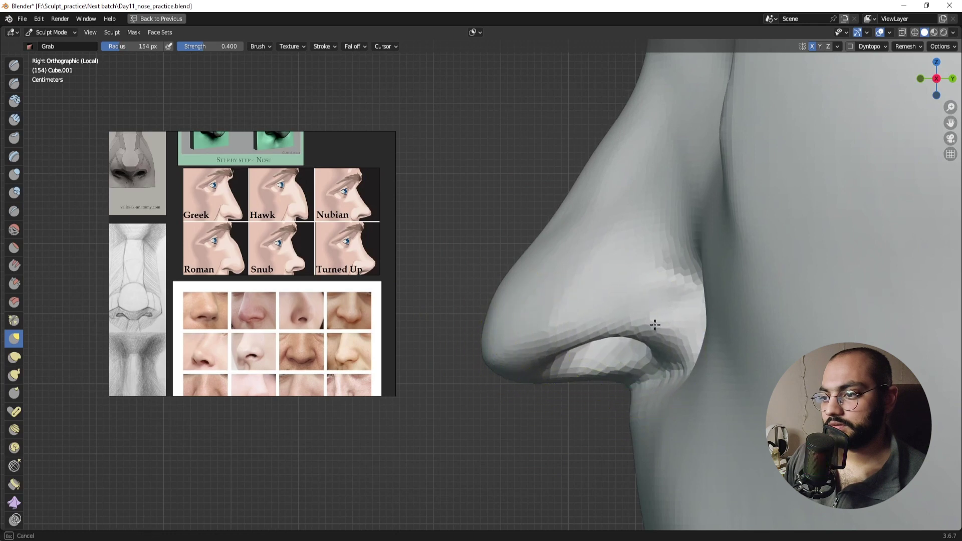
mouse_move(579, 354)
middle_mouse_down()
mouse_move(578, 299)
mouse_move(528, 344)
mouse_move(704, 347)
mouse_move(586, 337)
middle_mouse_up()
middle_click_drag(543, 310, 671, 315)
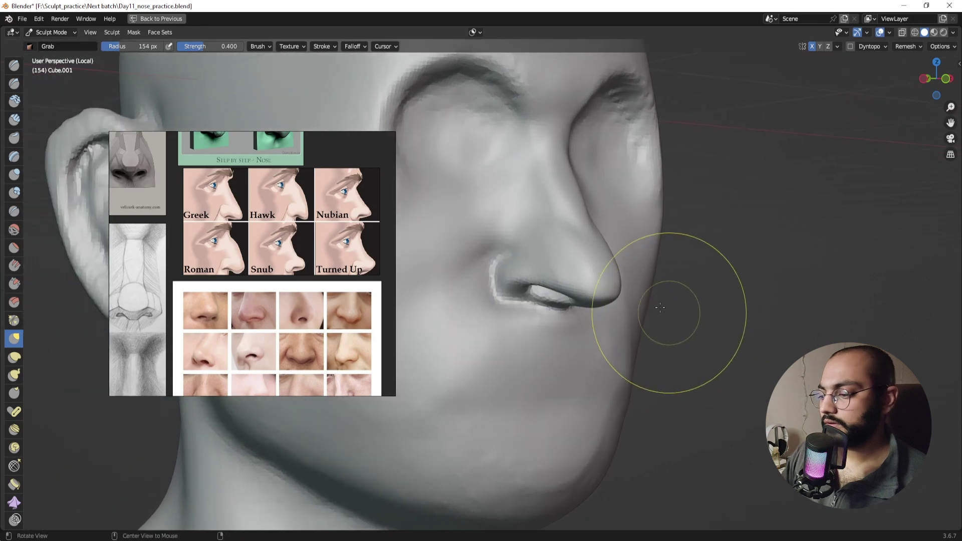
Step: Move the reference board clear of the nose and reduce the Grab brush to 55 px for the nostril wings
left_click_drag(358, 145, 305, 164)
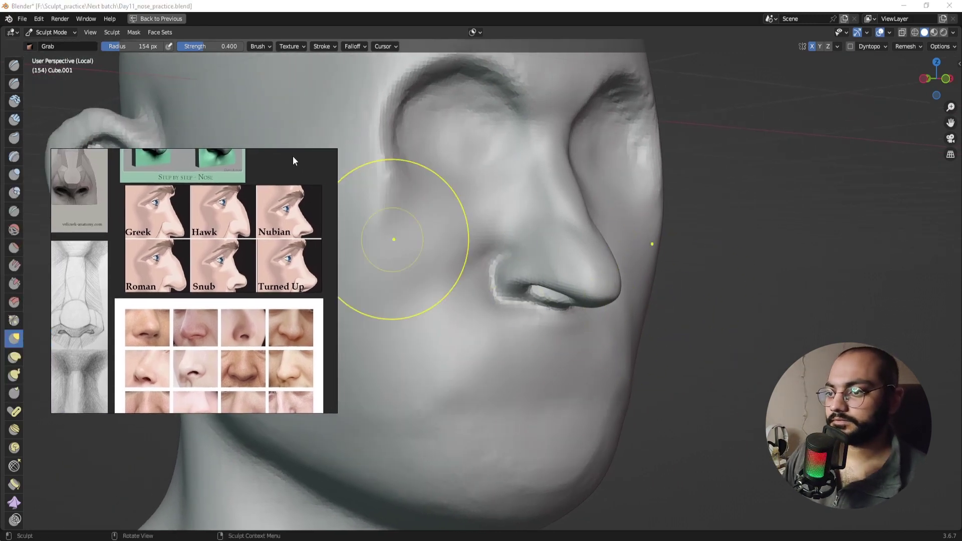
mouse_move(550, 279)
middle_mouse_down()
mouse_move(565, 266)
mouse_move(567, 277)
middle_mouse_up()
scroll(565, 266, "up", 2)
key("bracketleft")
key("bracketleft")
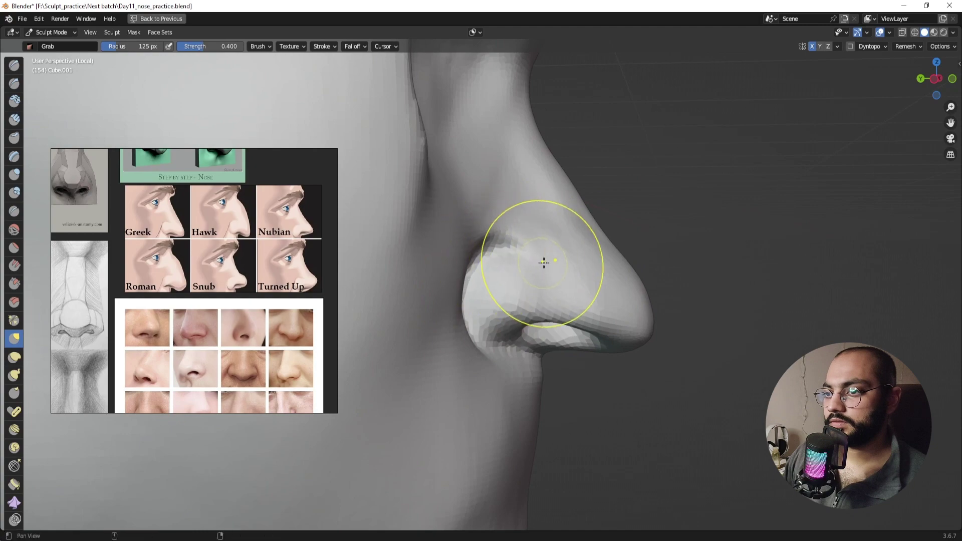
middle_click_drag(554, 272, 448, 273)
key("f")
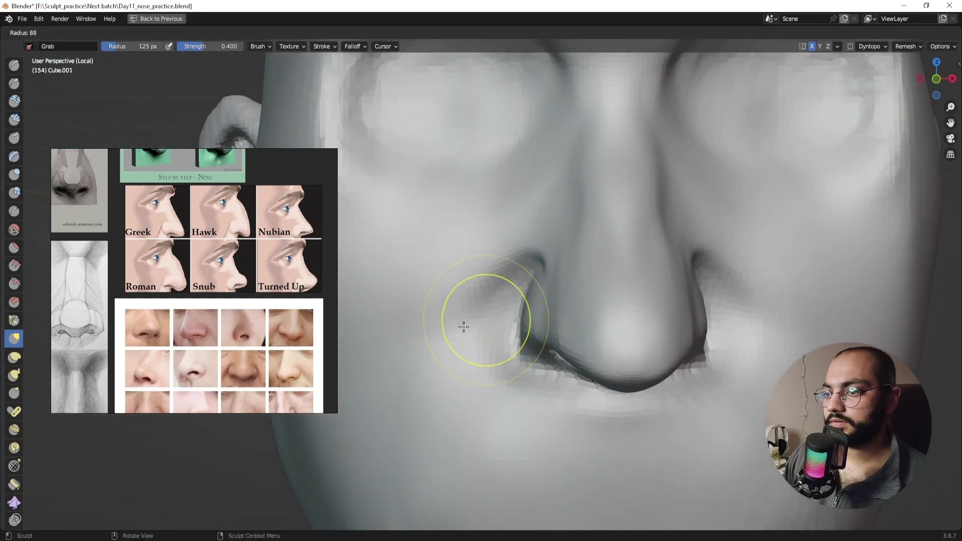
left_click(497, 333)
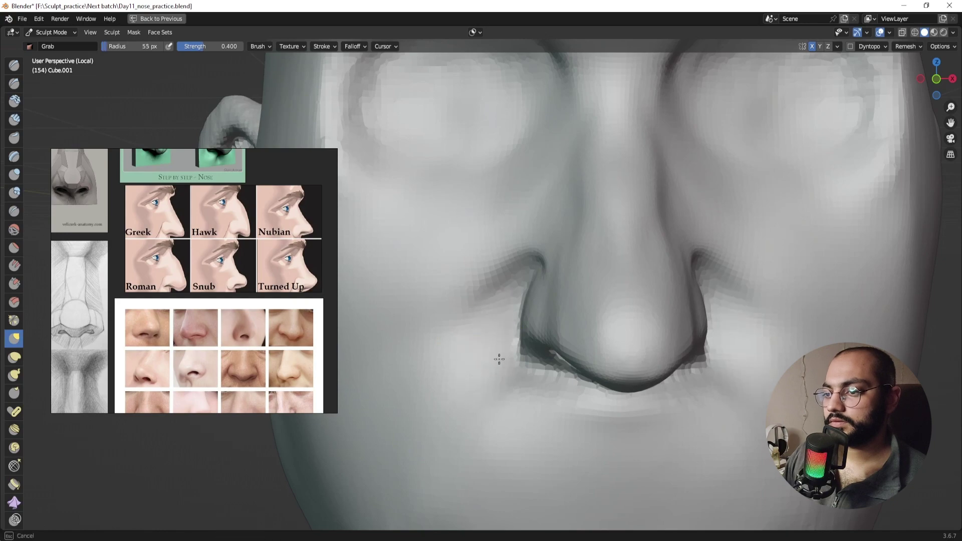
Step: Return to the right orthographic nose profile and enlarge the Grab brush to 225 px
scroll(499, 359, "down", 6)
middle_click_drag(547, 382, 436, 311)
scroll(556, 339, "up", 5)
key("KP_3")
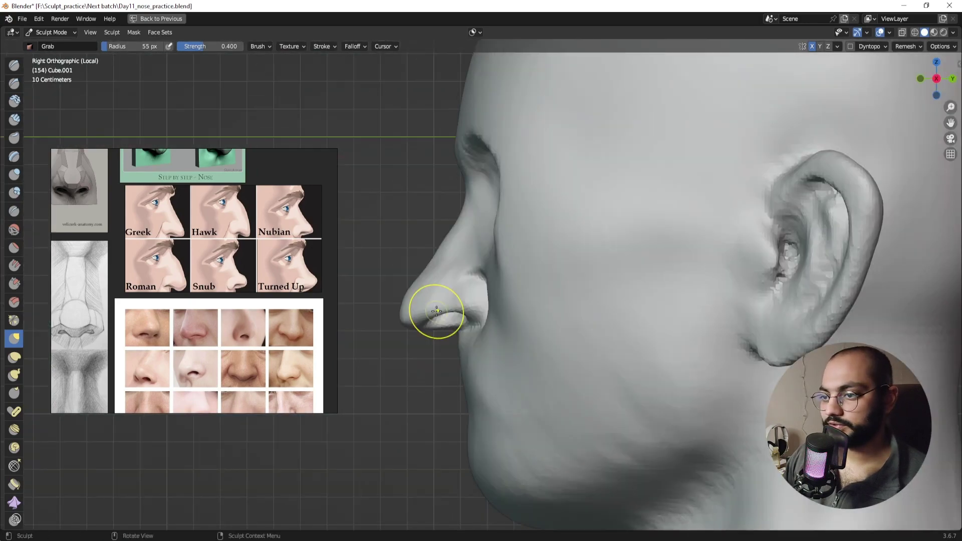
middle_click_drag(533, 304, 573, 308, "shift")
scroll(494, 304, "down", 1)
key("f")
left_click(534, 307)
scroll(480, 293, "up", 2)
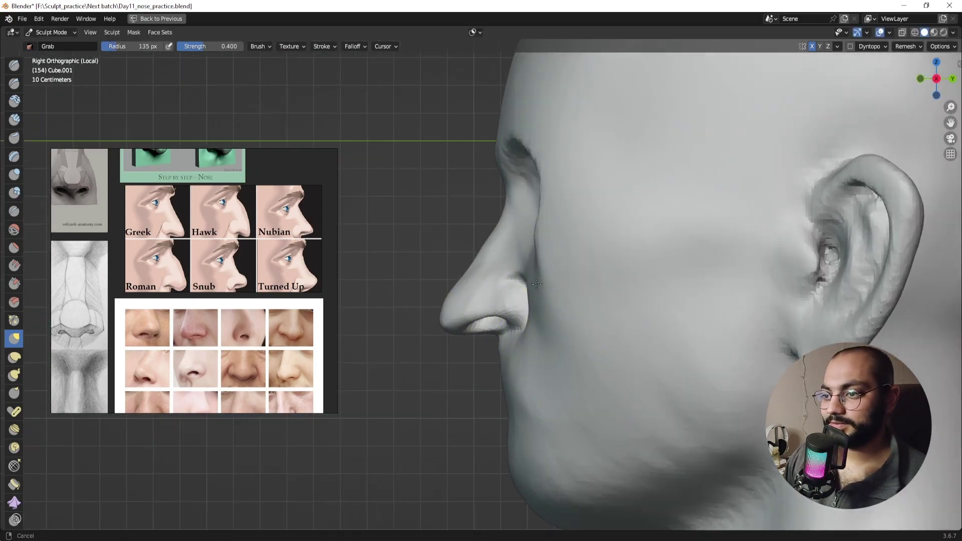
key("f")
left_click(488, 300)
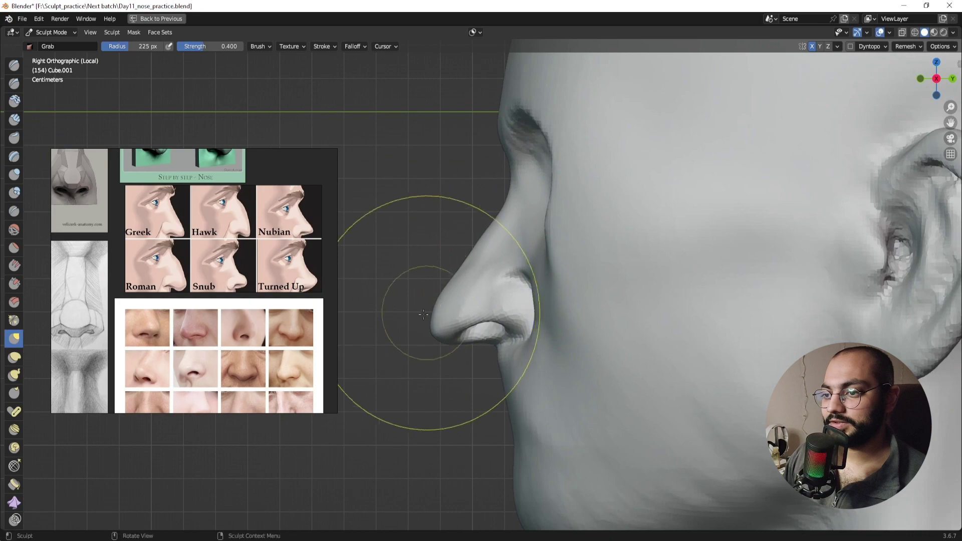
Step: Carve the crease along the nostril wing with the Draw Sharp brush and set its radius to 76 px
middle_click_drag(424, 308, 579, 317)
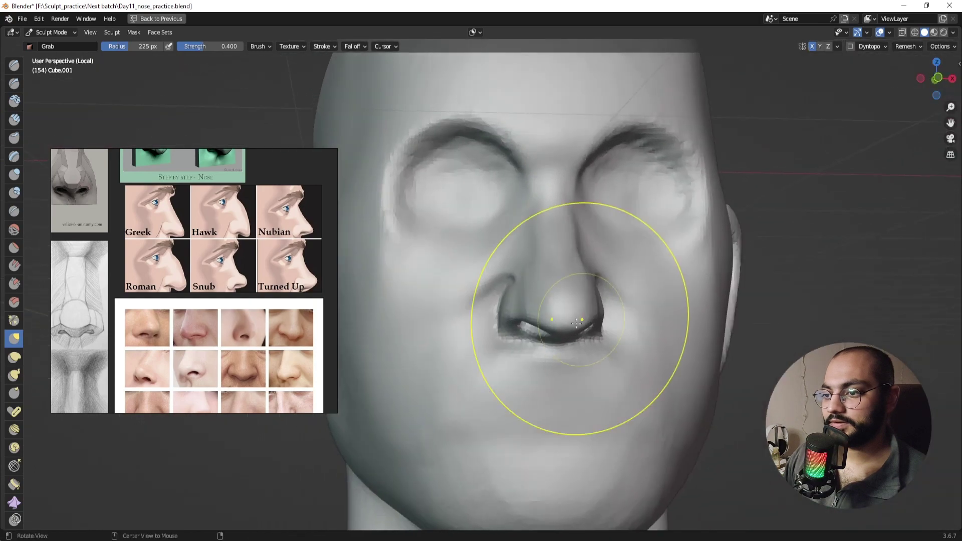
key("f")
left_click(541, 383)
middle_click_drag(479, 319, 481, 271)
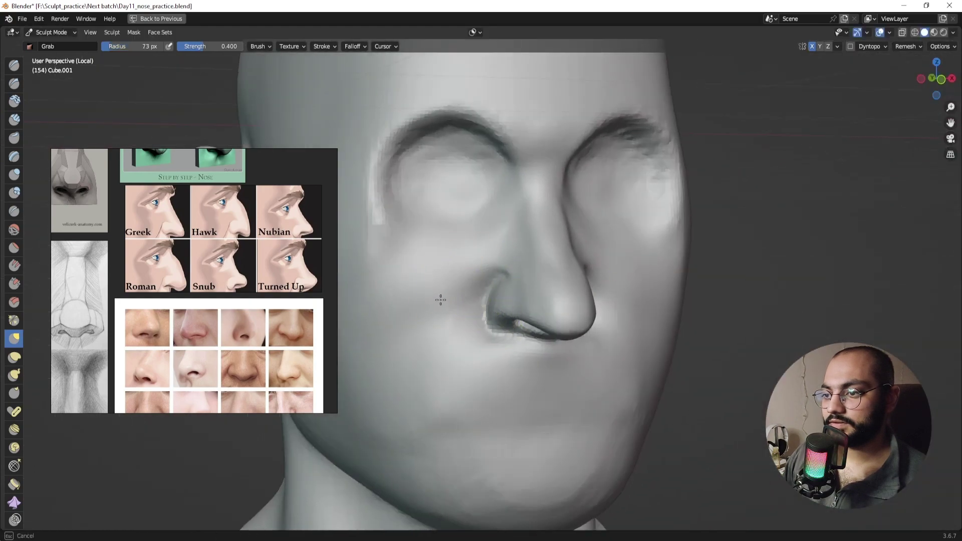
middle_click_drag(441, 304, 521, 220, "ctrl")
middle_click_drag(521, 220, 546, 222)
middle_click_drag(431, 318, 431, 245, "ctrl")
left_click(14, 83)
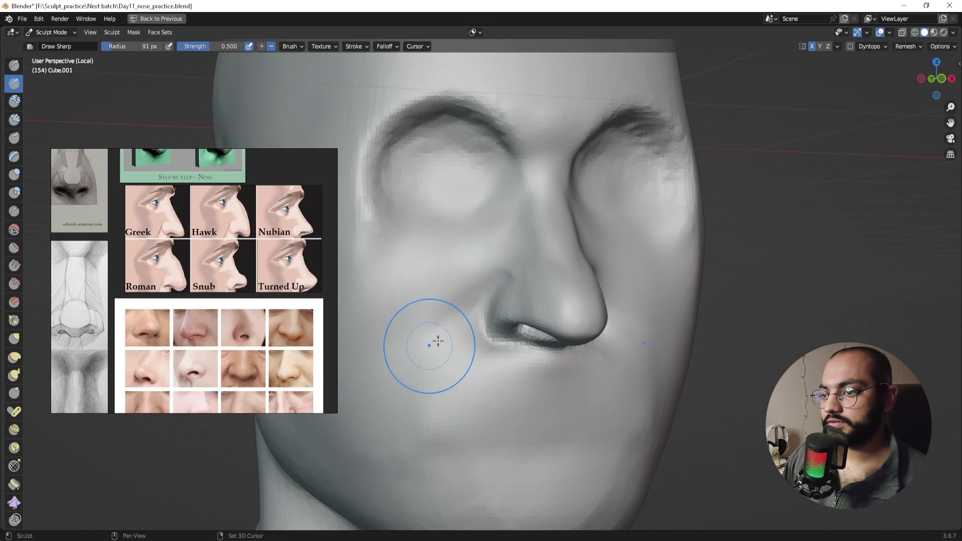
middle_click_drag(521, 311, 489, 305)
left_click_drag(516, 283, 455, 336)
mouse_move(459, 330)
middle_mouse_down()
mouse_move(496, 316)
mouse_move(496, 358)
mouse_move(521, 353)
mouse_move(509, 358)
mouse_move(508, 394)
mouse_move(527, 302)
mouse_move(470, 326)
mouse_move(513, 322)
mouse_move(442, 316)
middle_mouse_up()
key("f")
left_click(489, 316)
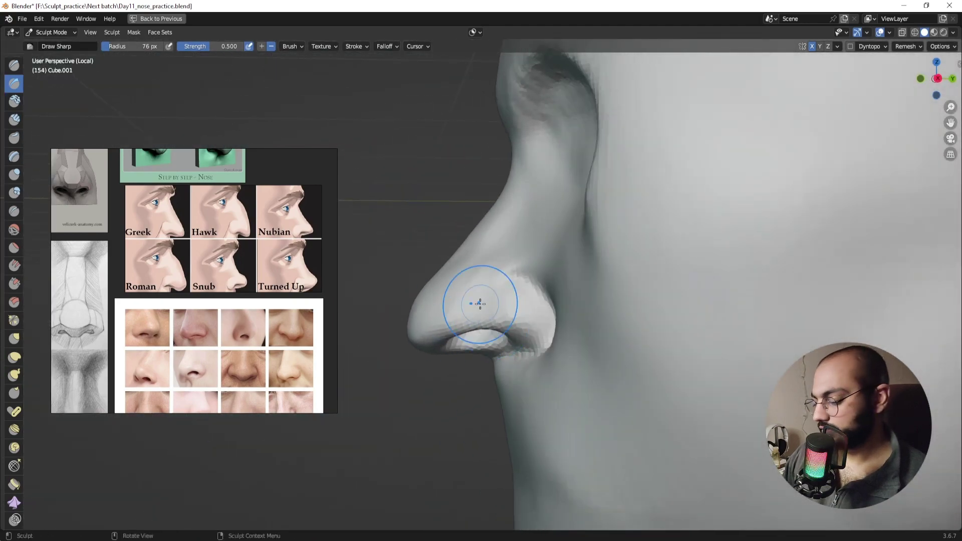
Step: Pull the upper nose bridge outward in right orthographic view with the Grab brush at 147 px
key("KP_3")
middle_click_drag(513, 288, 501, 311, "shift")
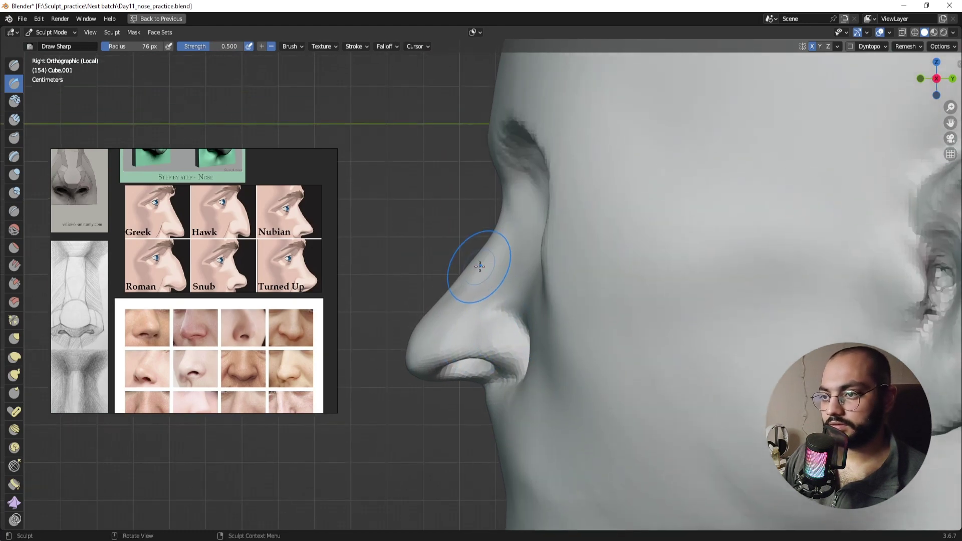
key("g")
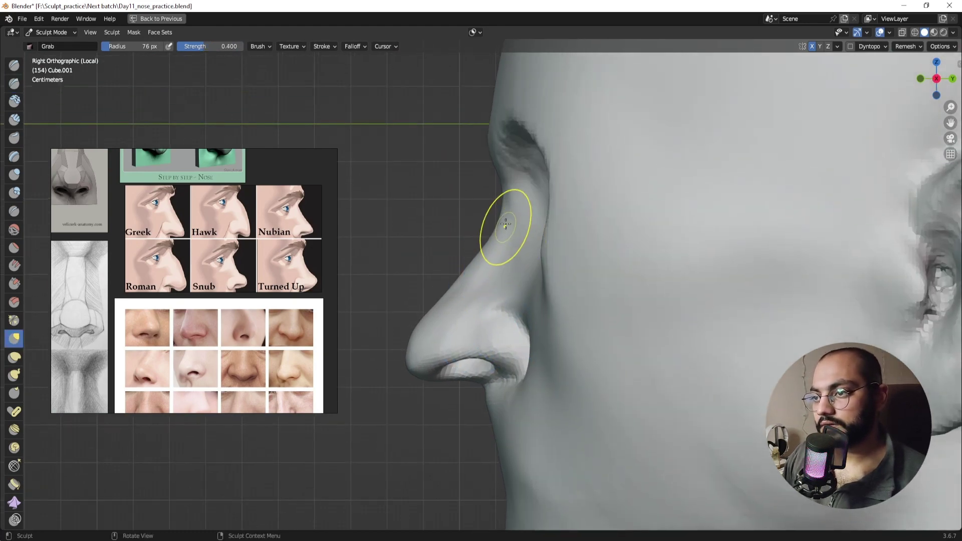
key("f")
left_click(515, 207)
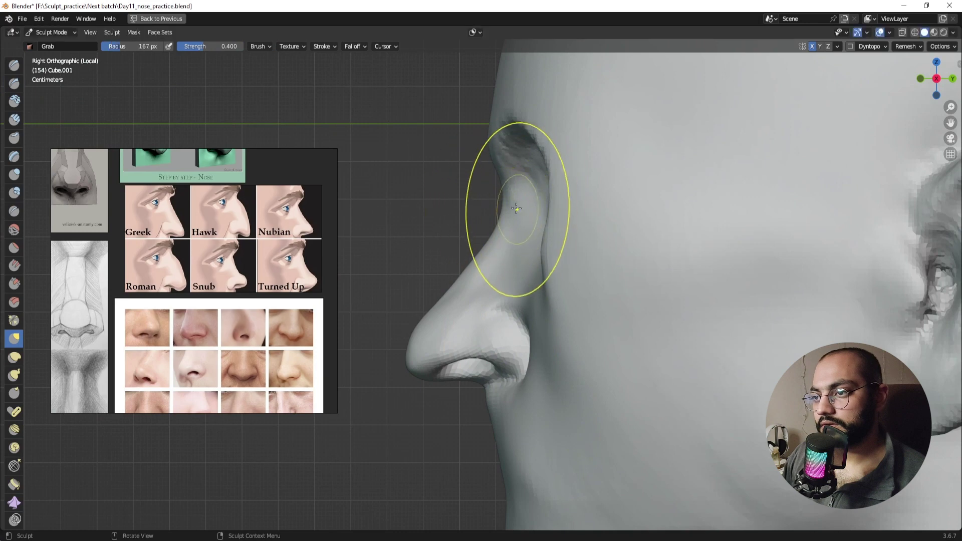
key("f")
left_click(507, 203)
mouse_move(535, 206)
left_mouse_down()
mouse_move(462, 251)
mouse_move(477, 224)
left_mouse_up()
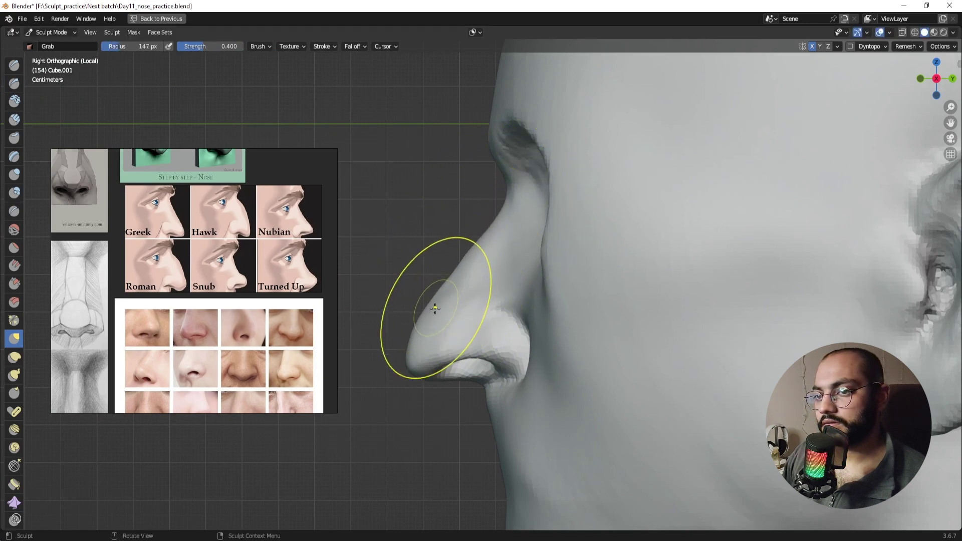
Step: Nudge the nose tip slightly upward with the Grab brush and check the shape from the side and front
mouse_move(453, 312)
middle_mouse_down("ctrl")
mouse_move(444, 287)
mouse_move(487, 276)
middle_mouse_up("ctrl")
left_click_drag(422, 376, 422, 368)
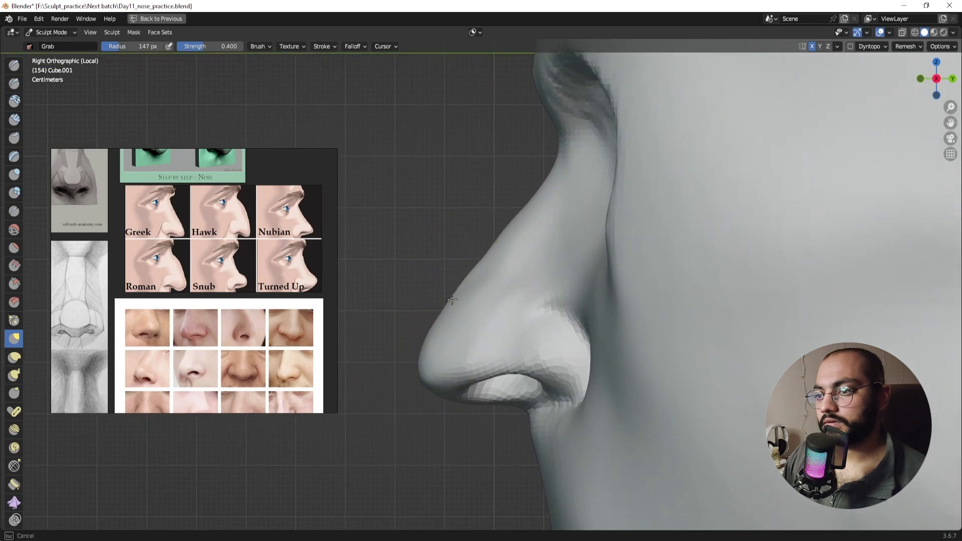
middle_click_drag(485, 268, 488, 345)
mouse_move(488, 345)
left_mouse_down("alt")
mouse_move(446, 346)
mouse_move(491, 305)
mouse_move(505, 335)
left_mouse_up("alt")
middle_click_drag(505, 335, 479, 334)
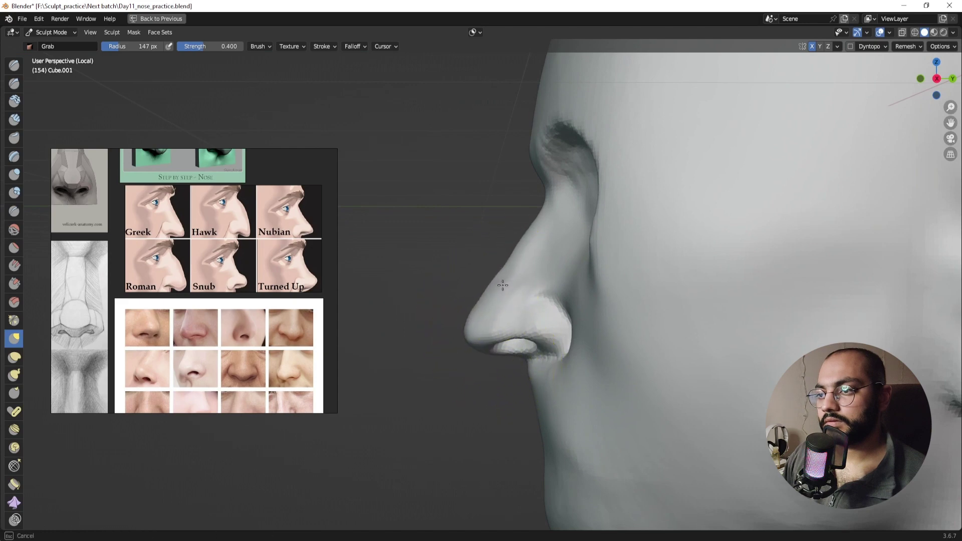
scroll(504, 262, "down", 4)
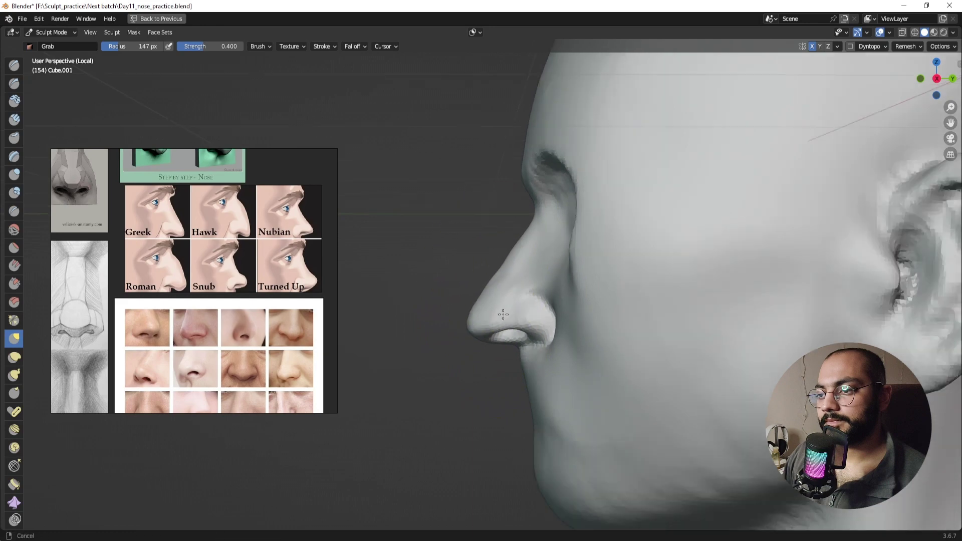
mouse_move(502, 317)
middle_mouse_down()
mouse_move(571, 333)
mouse_move(554, 300)
mouse_move(526, 286)
mouse_move(542, 264)
middle_mouse_up()
key("ctrl+Tab")
left_click(530, 328)
scroll(526, 311, "up", 3)
scroll(526, 286, "up", 3)
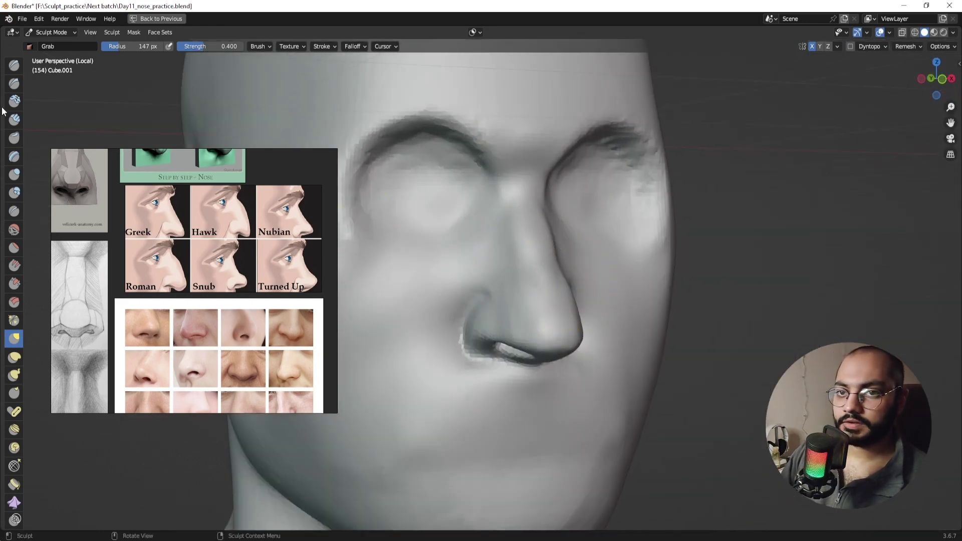
Step: Define the side planes of the nose tip and bridge with the Draw Sharp brush at 69 px
left_click(14, 83)
mouse_move(554, 317)
middle_mouse_down()
mouse_move(551, 288)
mouse_move(536, 302)
middle_mouse_up()
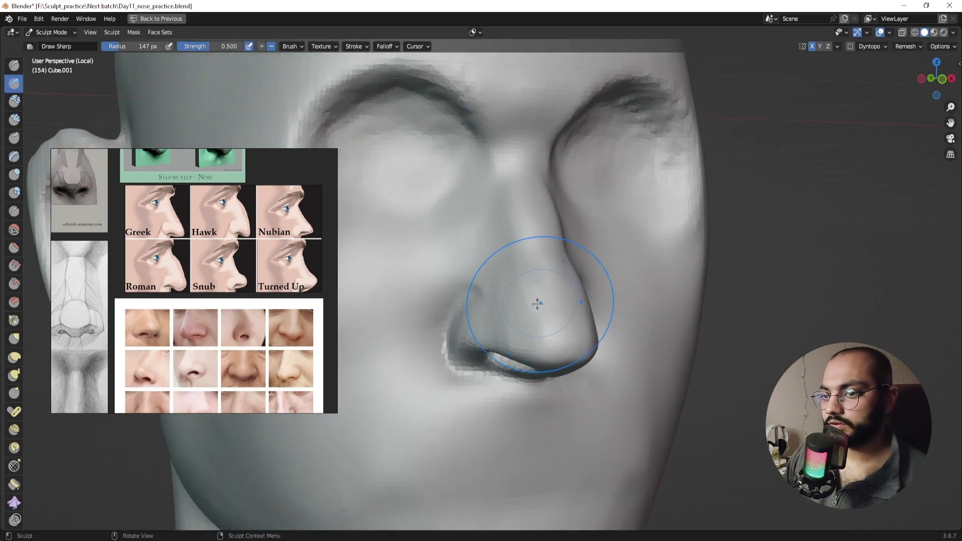
key("f")
left_click(478, 318)
middle_click_drag(479, 317, 526, 321)
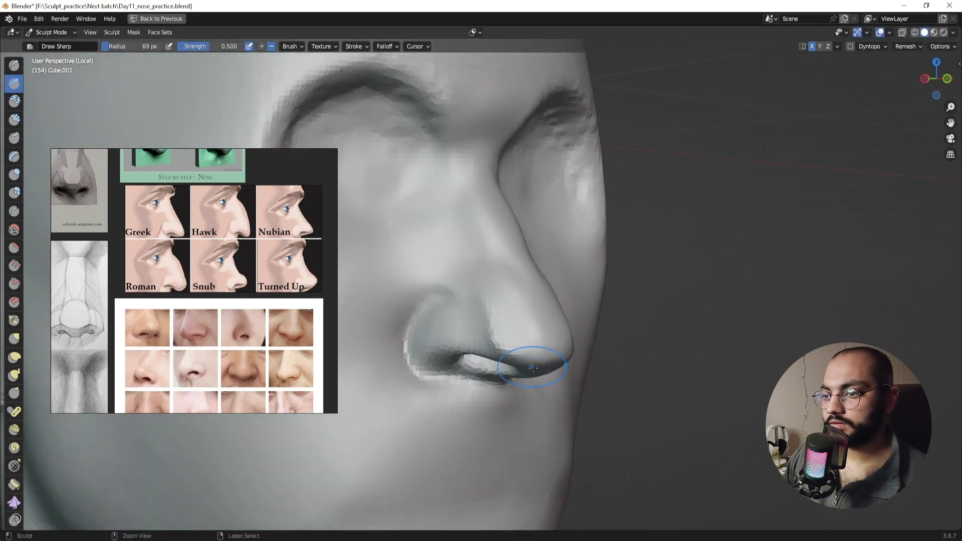
middle_click_drag(533, 367, 488, 354)
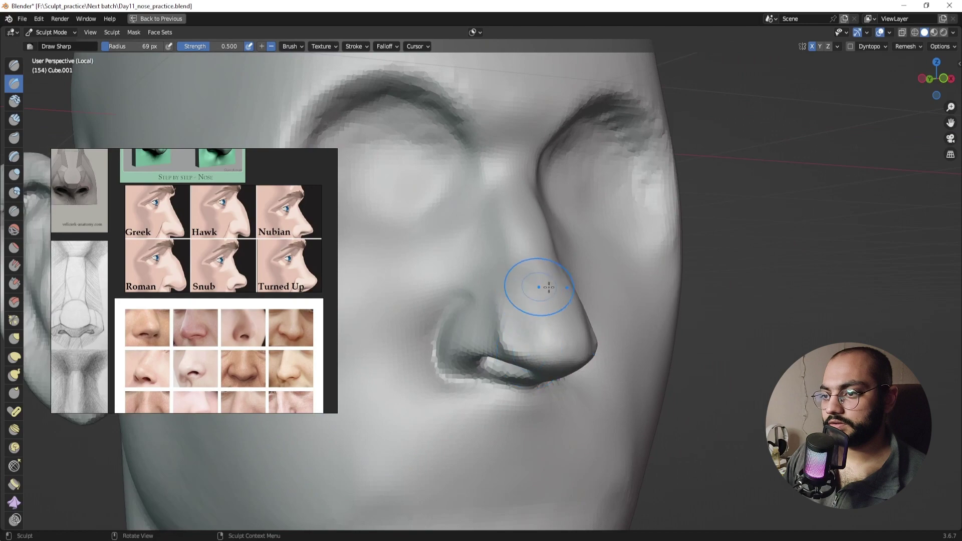
middle_click_drag(548, 287, 529, 291)
left_click_drag(527, 272, 518, 216)
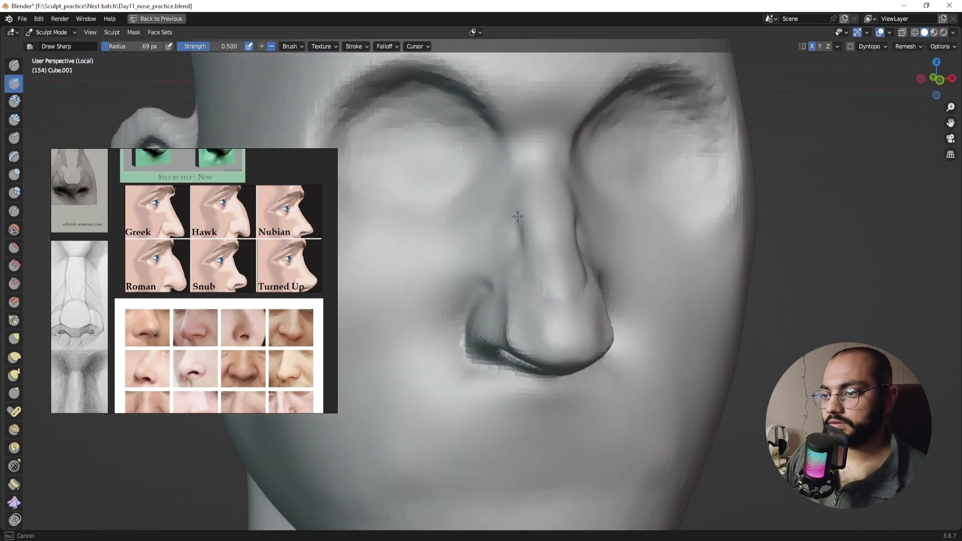
Step: Check the finished nose on the whole head, return to Object Mode and exit local view to show all busts
middle_click_drag(514, 293, 584, 313, "ctrl")
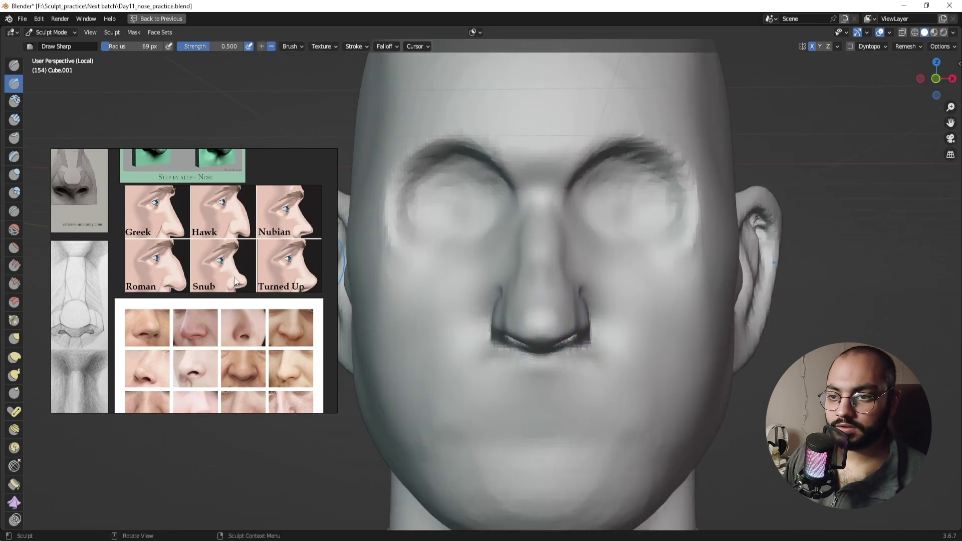
mouse_move(588, 283)
middle_mouse_down("ctrl")
mouse_move(575, 314)
mouse_move(593, 305)
middle_mouse_up("ctrl")
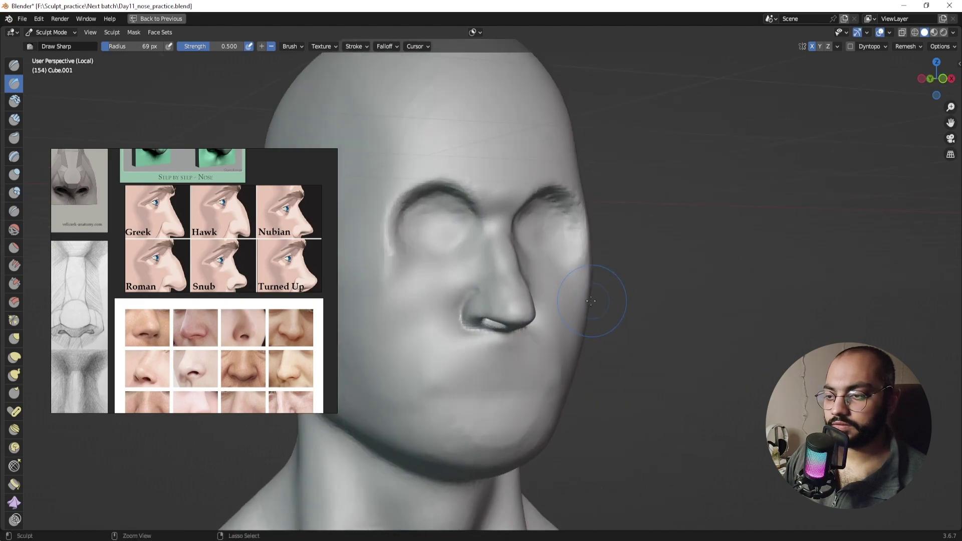
key("ctrl+Tab")
key("KP_Divide")
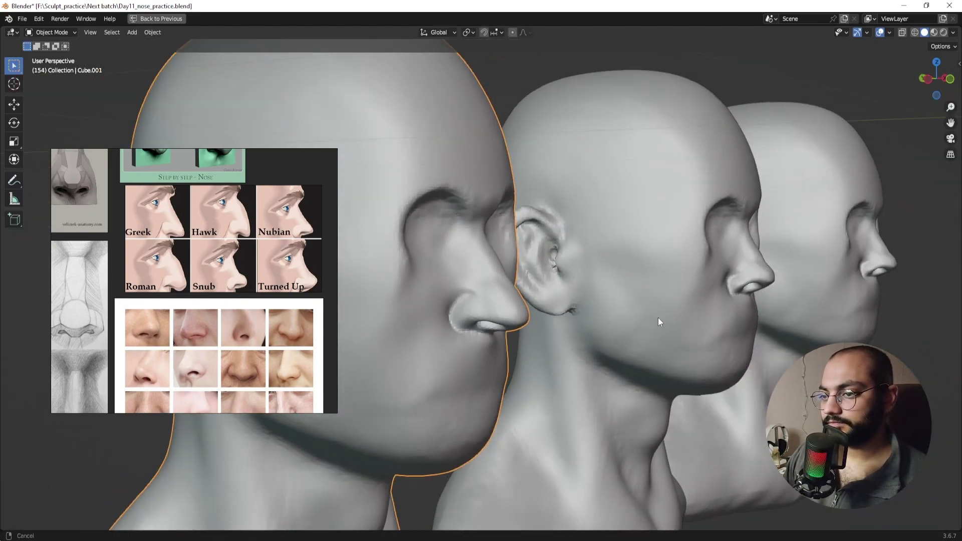
Step: Isolate the third head bust in local view and switch it to Sculpt Mode
middle_click_drag(657, 317, 680, 407, "ctrl")
left_click(643, 410)
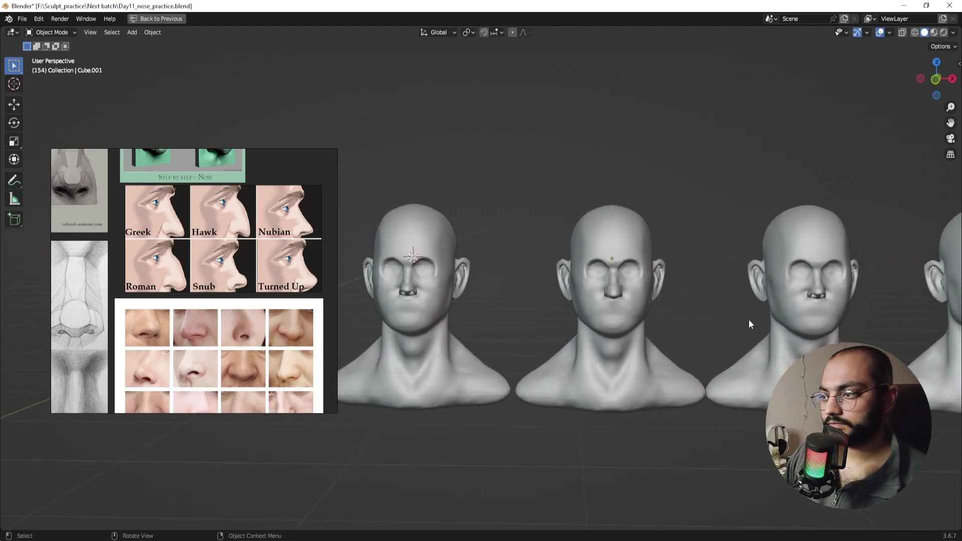
left_click(784, 286)
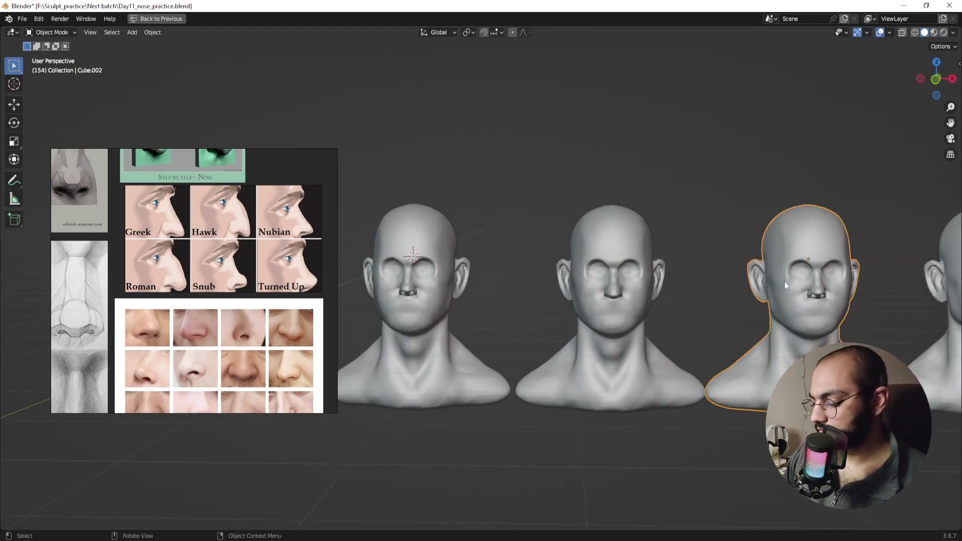
key("KP_Divide")
middle_click_drag(521, 302, 534, 289, "ctrl")
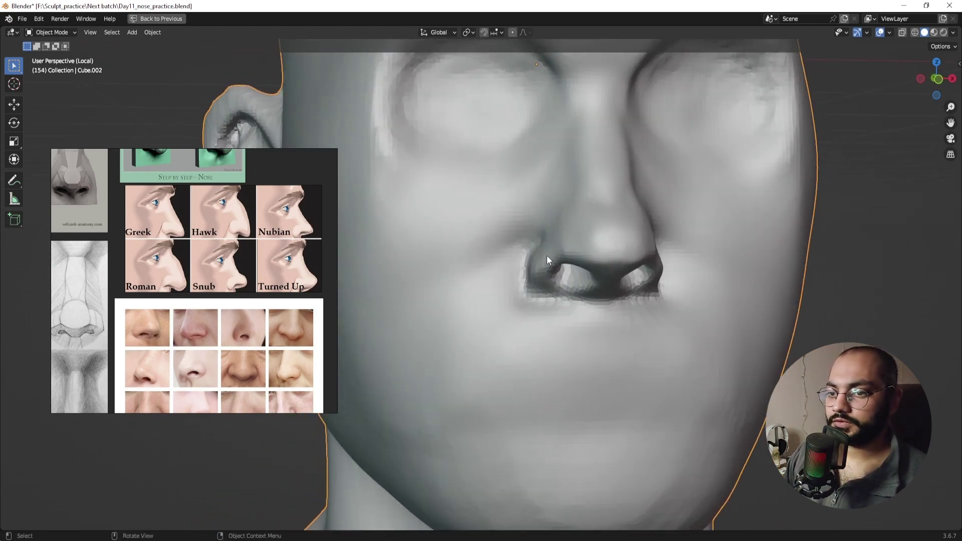
key("ctrl+Tab")
left_click(548, 310)
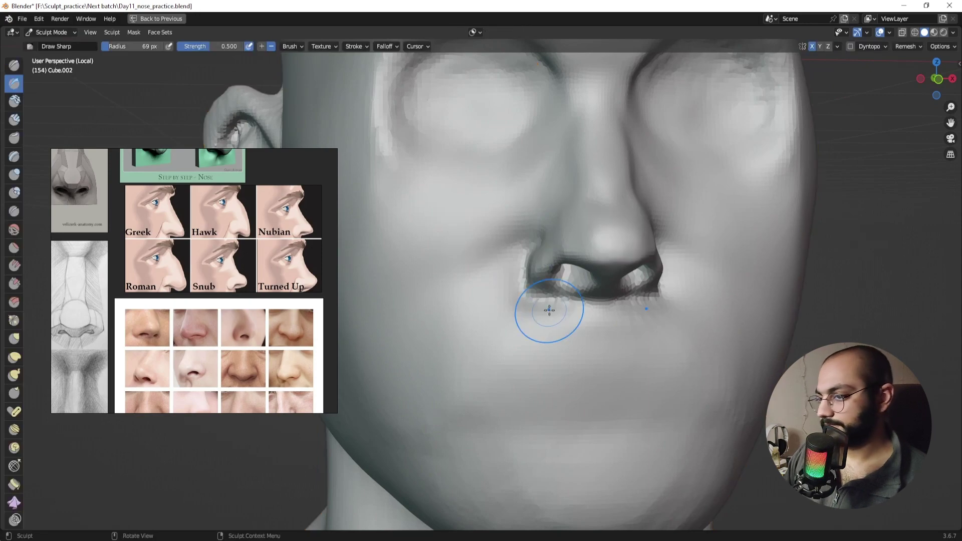
Step: In right side profile, pull the nose tip forward with the Grab brush at a 213 px radius
key("KP_3")
middle_click_drag(369, 311, 607, 319, "shift")
middle_click_drag(416, 308, 560, 319, "shift")
middle_click_drag(560, 319, 556, 299, "ctrl")
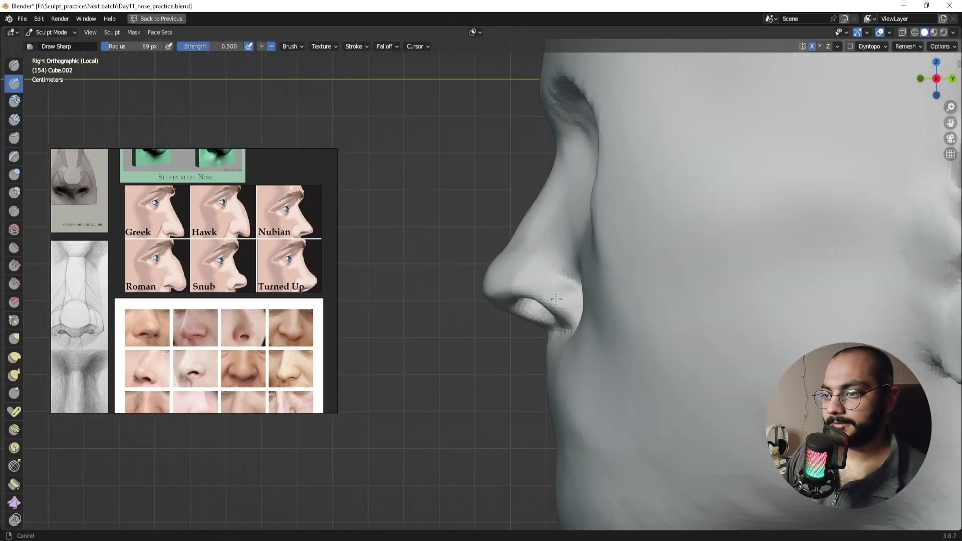
scroll(551, 288, "up", 3)
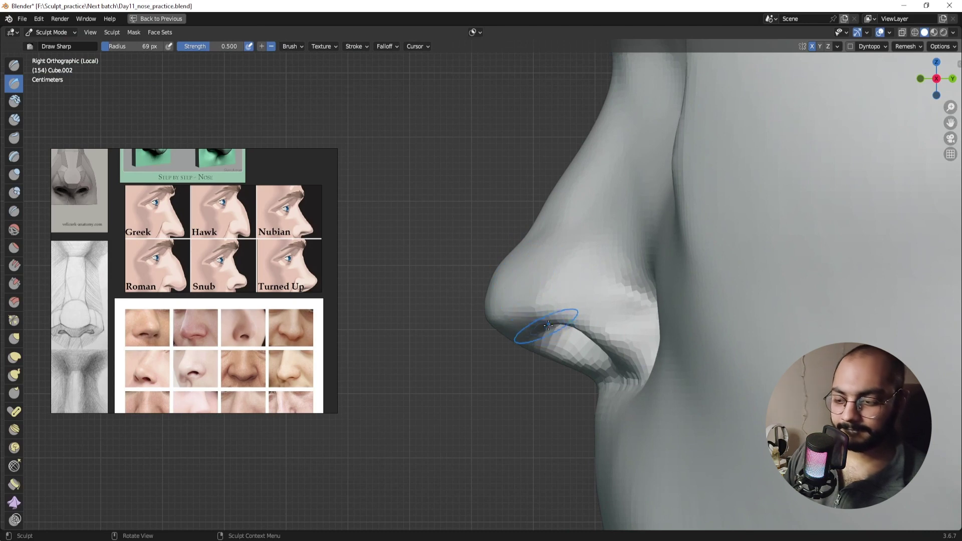
key("g")
key("f")
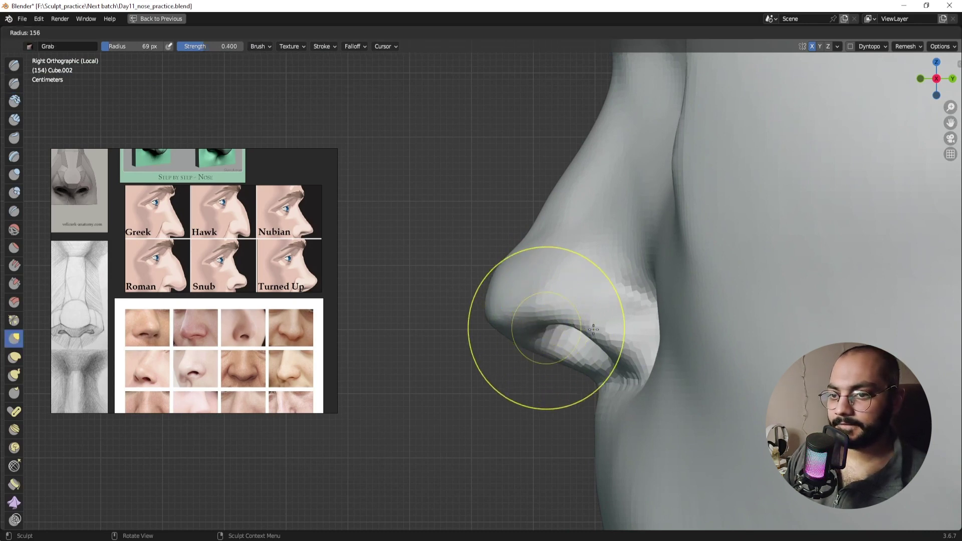
left_click(618, 324)
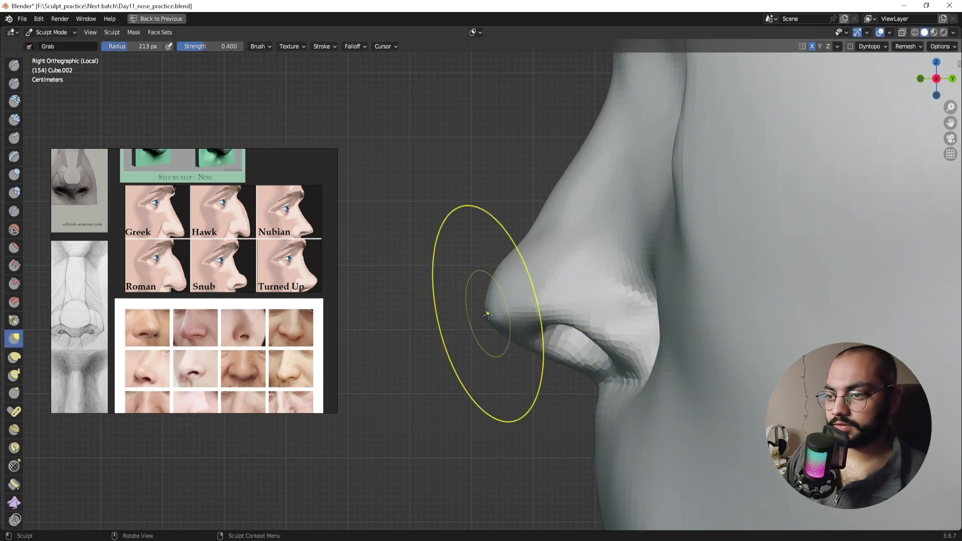
left_click_drag(485, 302, 396, 301)
Step: Shape the nose tip into a blunt, raised bulb using Grab strokes at 159 px and 207 px radii
key("f")
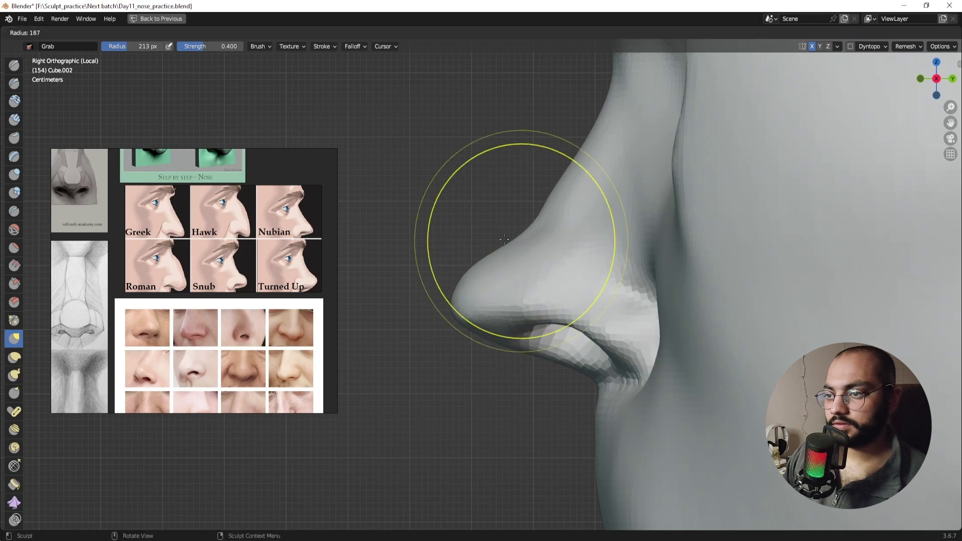
left_click(601, 240)
left_click_drag(466, 267, 445, 238)
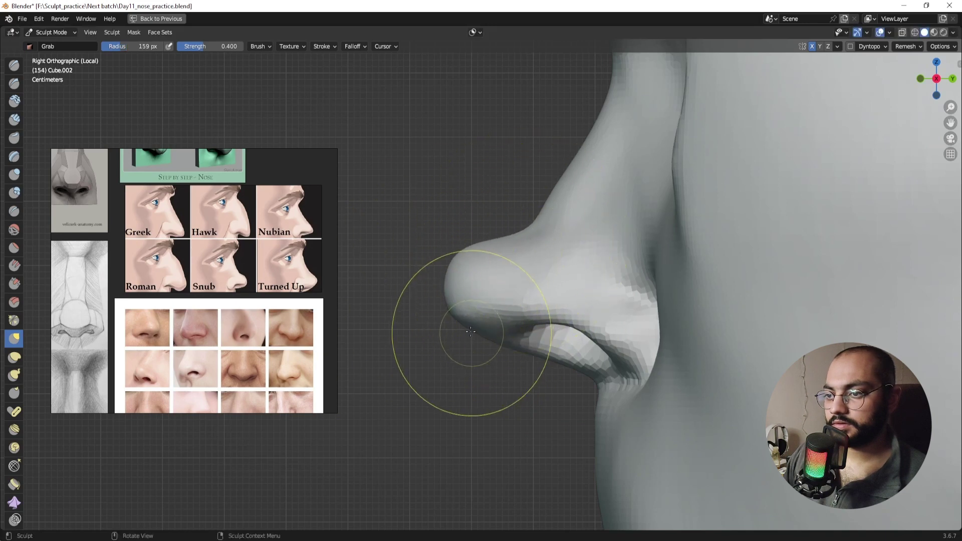
left_click_drag(489, 318, 477, 379)
key("f")
left_click(502, 301)
left_click_drag(483, 295, 506, 293)
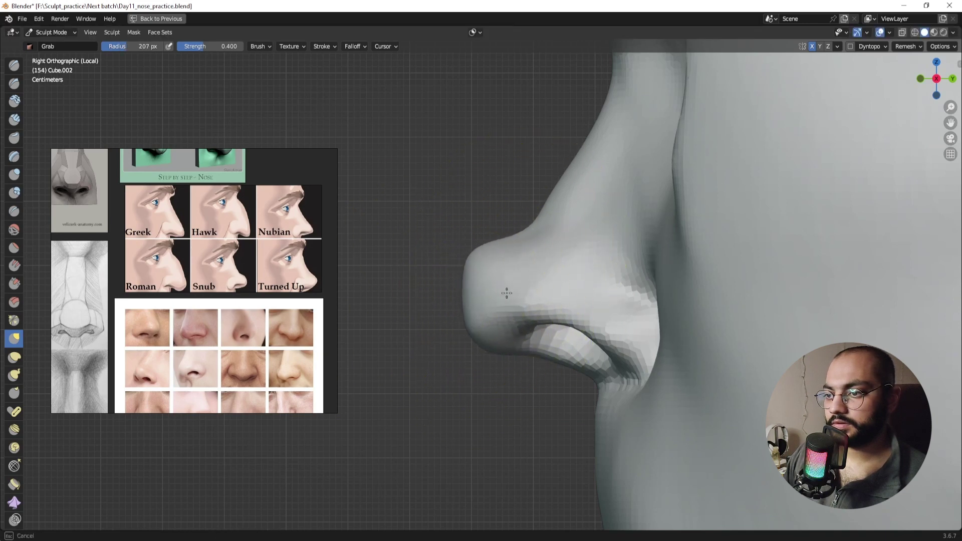
Step: Smooth the profile where the bridge meets the nose tip using Grab at 196, 156 and 145 px radii
key("f")
left_click(510, 245)
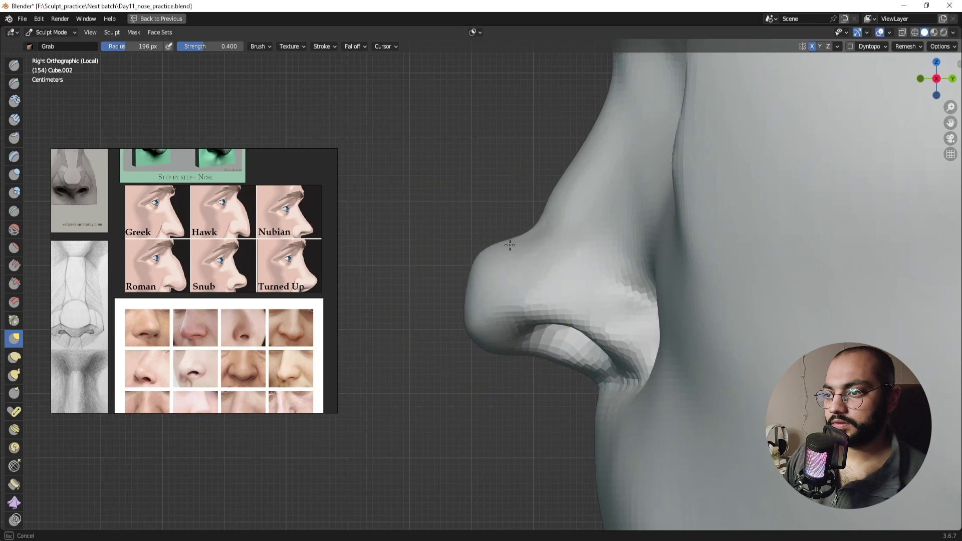
middle_click_drag(513, 244, 490, 296, "shift")
key("f")
left_click(499, 253)
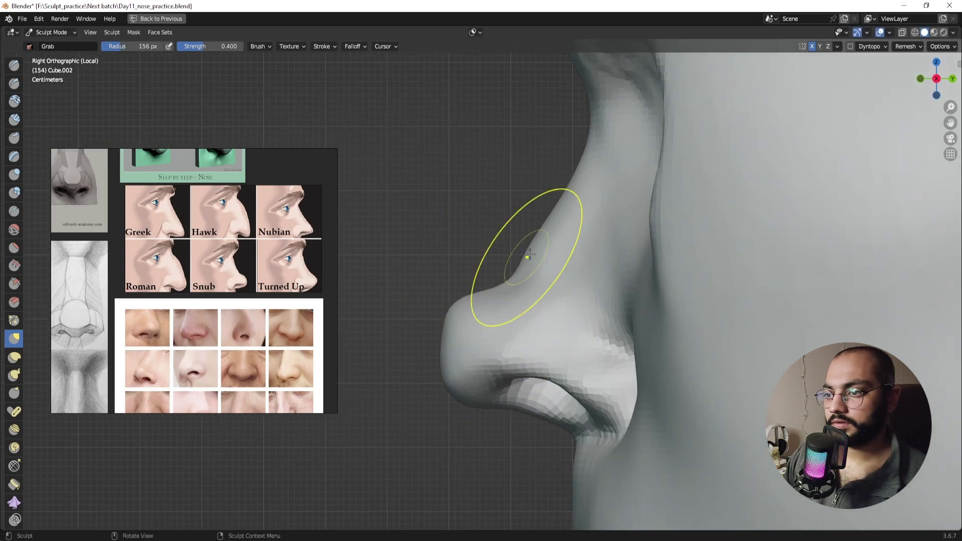
left_click_drag(528, 255, 550, 258)
left_click_drag(502, 289, 497, 279)
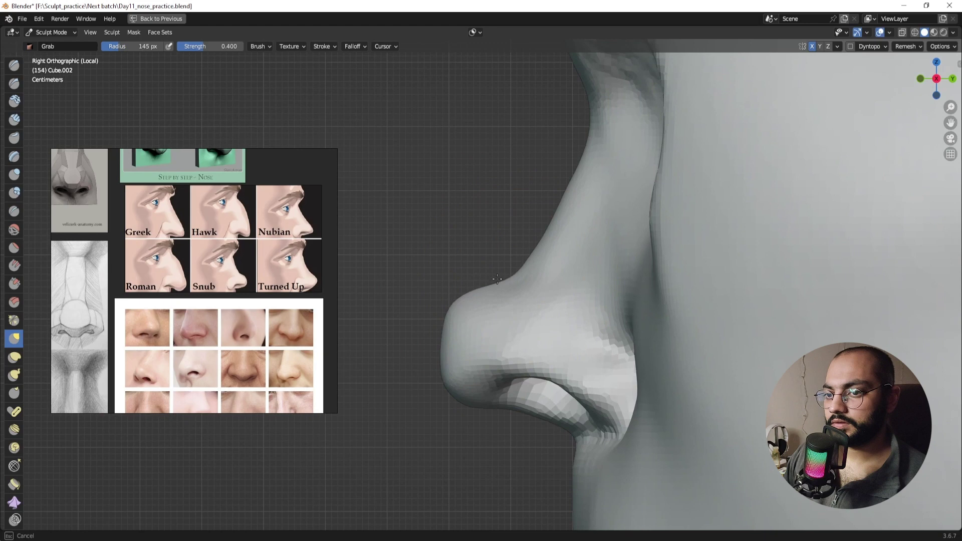
Step: Raise the upper edge of the nostril wing with the Grab brush at a 117 px radius
middle_click_drag(569, 309, 543, 290, "shift")
key("f")
left_click(573, 326)
left_click_drag(576, 325, 576, 279)
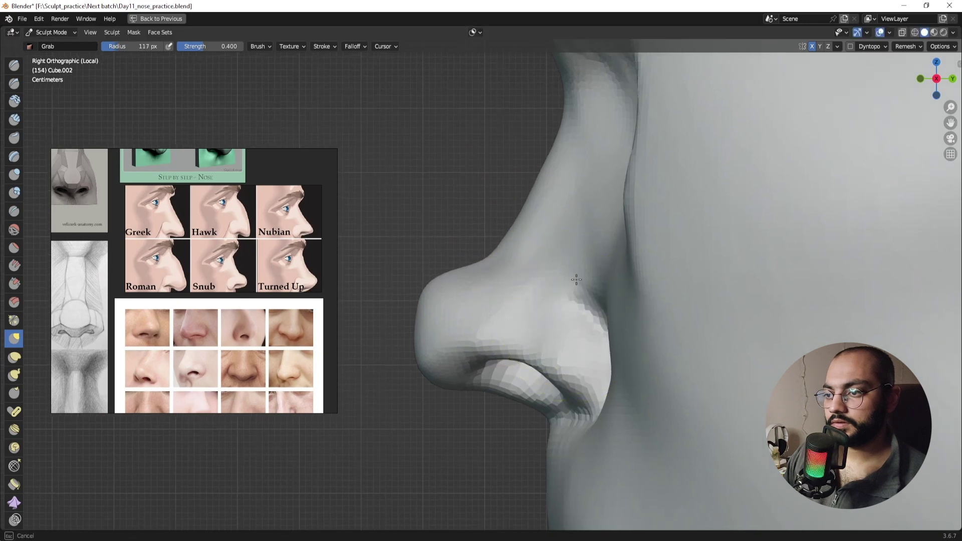
left_click_drag(575, 316, 577, 296)
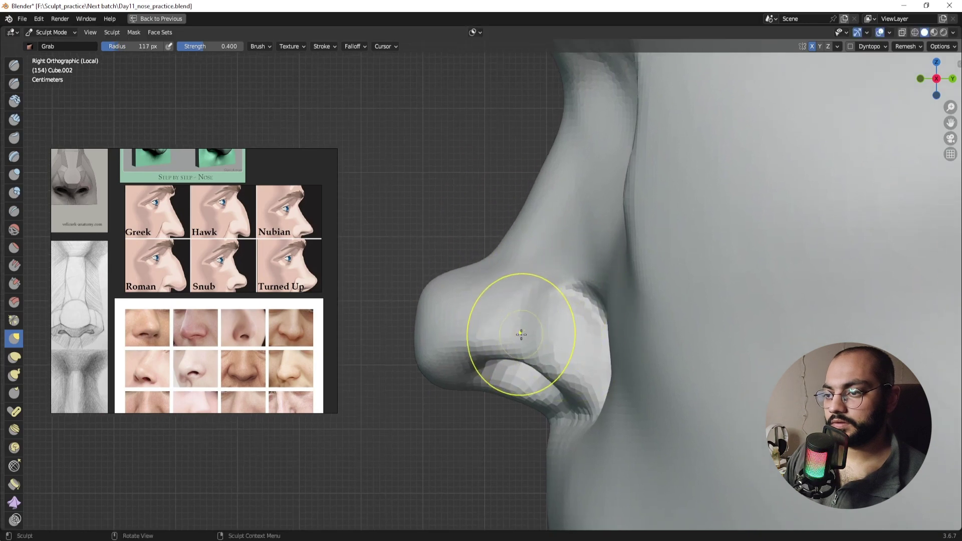
Step: Refine the nostril wing's outer edge with Grab at 88 px and define its crease with Draw Sharp
mouse_move(506, 334)
middle_mouse_down()
mouse_move(555, 322)
mouse_move(617, 328)
middle_mouse_up()
key("f")
left_click(470, 272)
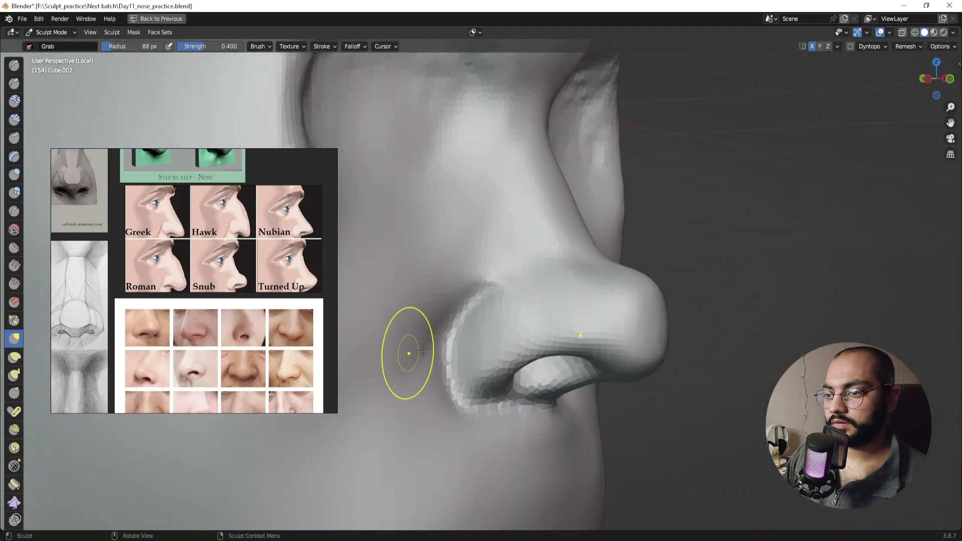
mouse_move(408, 353)
middle_mouse_down()
mouse_move(515, 335)
mouse_move(489, 318)
mouse_move(541, 333)
mouse_move(472, 357)
middle_mouse_up()
left_click(14, 83)
key("f")
left_click(472, 357)
Step: Reshape the nostril rim and push the wing back and up with the Grab brush at 149 px
key("g")
key("f")
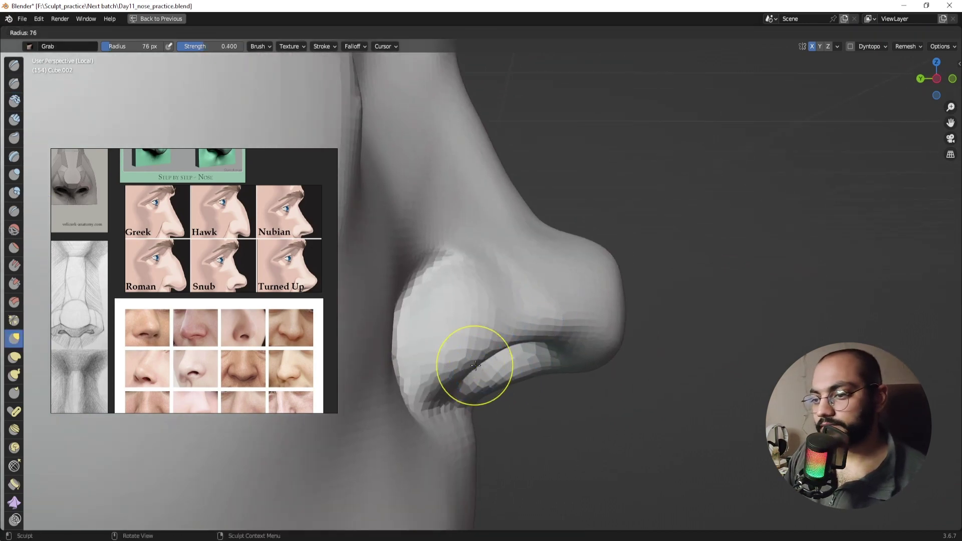
left_click(468, 382)
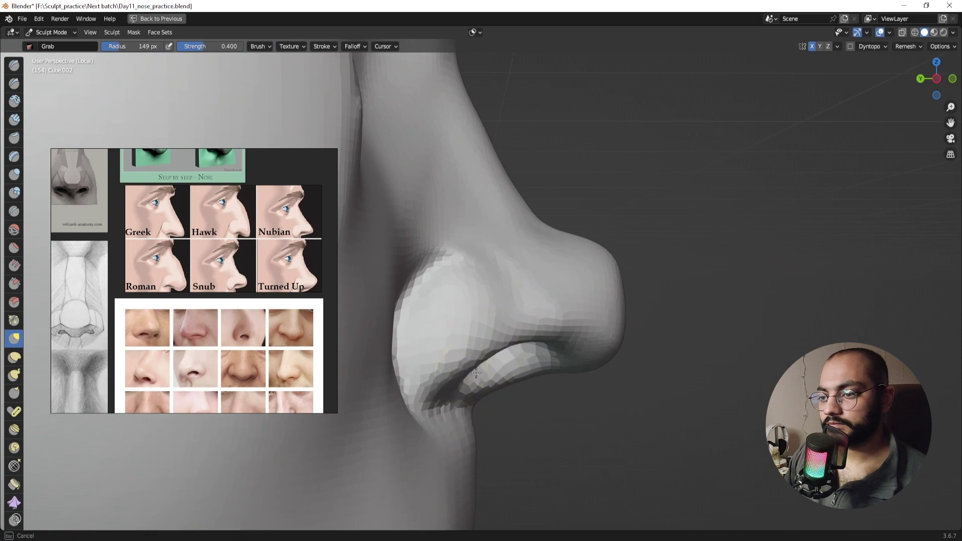
mouse_move(496, 390)
middle_mouse_down()
mouse_move(441, 369)
mouse_move(404, 373)
mouse_move(419, 386)
mouse_move(521, 383)
mouse_move(510, 362)
middle_mouse_up()
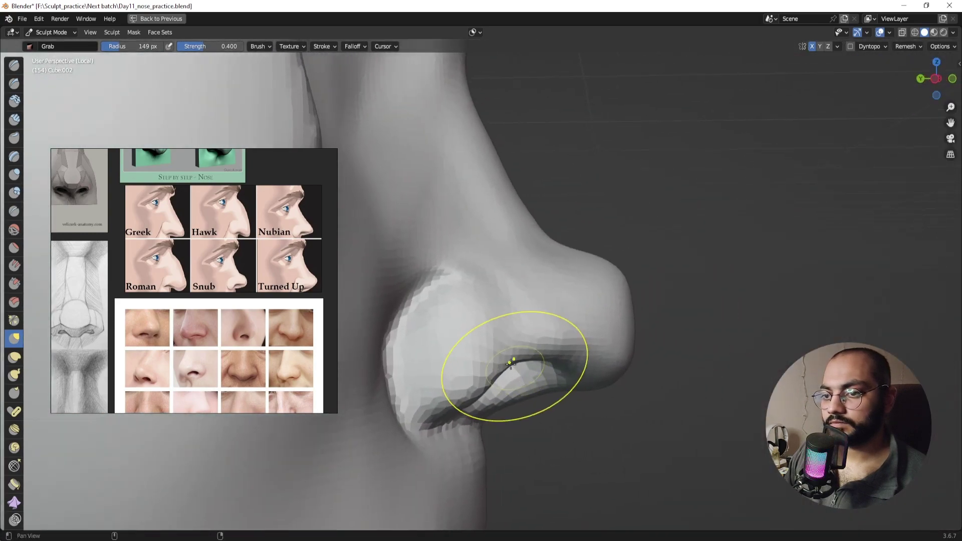
left_click_drag(427, 339, 410, 335)
left_click_drag(422, 370, 421, 337)
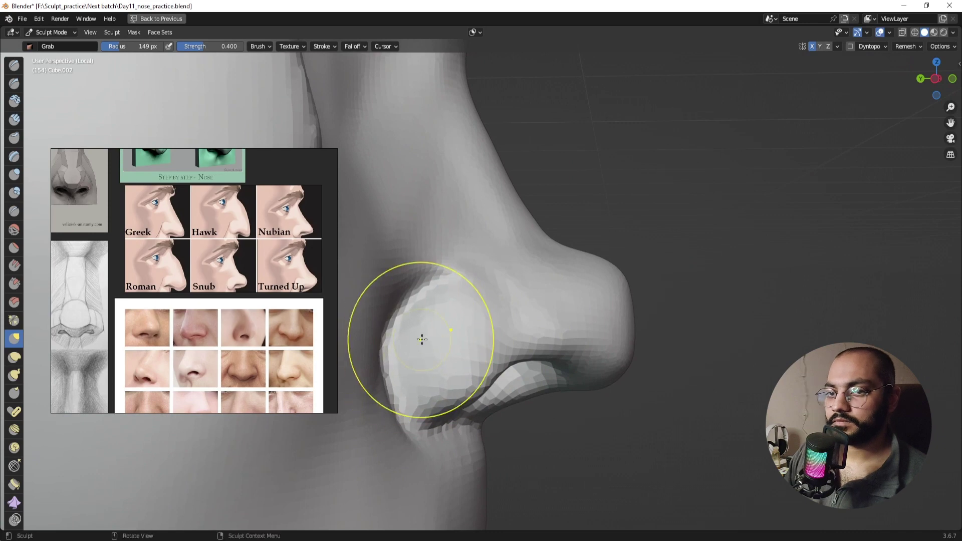
Step: Carve the crease between the nostril wing and nose tip with Draw Sharp at a 67 px radius
left_click(14, 84)
key("f")
left_click(489, 327)
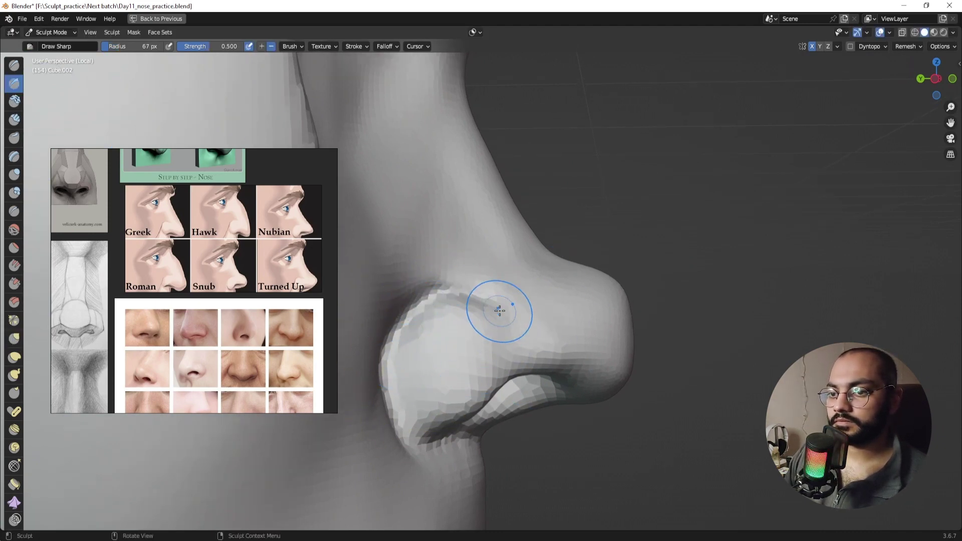
mouse_move(519, 316)
middle_mouse_down()
mouse_move(418, 322)
mouse_move(532, 322)
mouse_move(561, 351)
mouse_move(541, 311)
middle_mouse_up()
Step: Lower the nostril's front rim with Grab at 134 px and adjust the shape beneath the nose tip
key("g")
key("f")
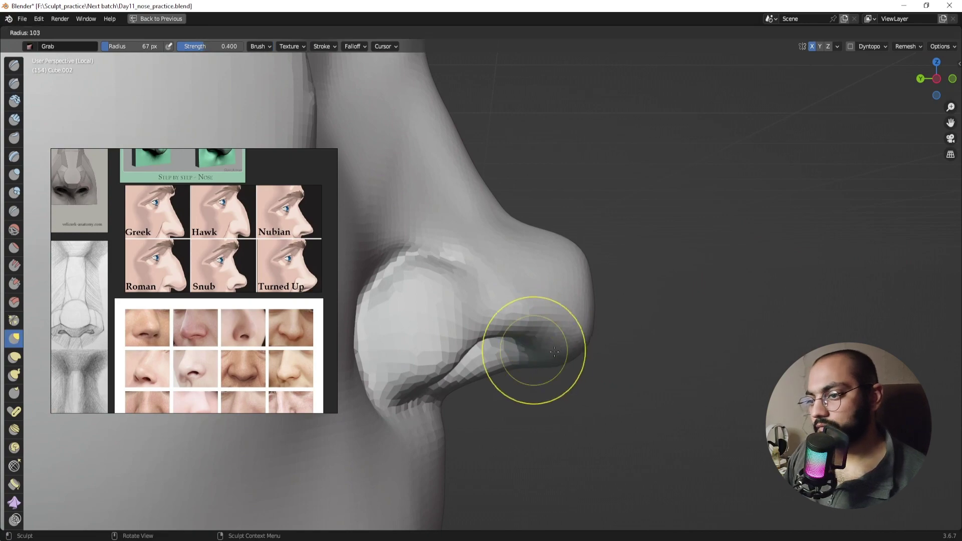
left_click(518, 365)
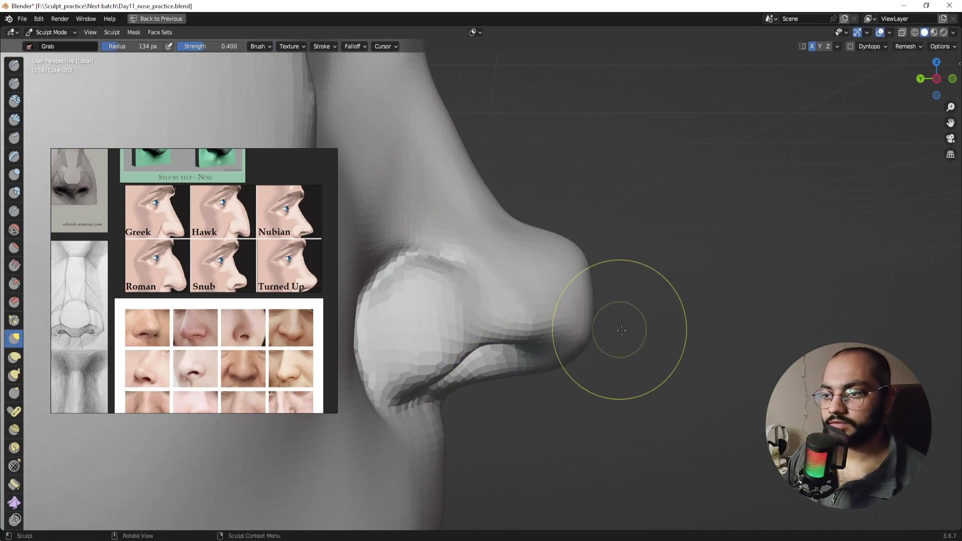
mouse_move(616, 328)
middle_mouse_down()
mouse_move(476, 331)
mouse_move(626, 332)
middle_mouse_up()
middle_click_drag(626, 332, 566, 376, "ctrl")
key("f")
left_click(530, 336)
mouse_move(530, 335)
middle_mouse_down()
mouse_move(562, 328)
mouse_move(541, 330)
mouse_move(558, 340)
mouse_move(553, 319)
middle_mouse_up()
left_click_drag(553, 319, 551, 314)
Step: Pull the nose base down and widen the side of the tip with Grab at a 127 px radius
middle_click_drag(565, 341, 555, 326)
key("f")
left_click(565, 341)
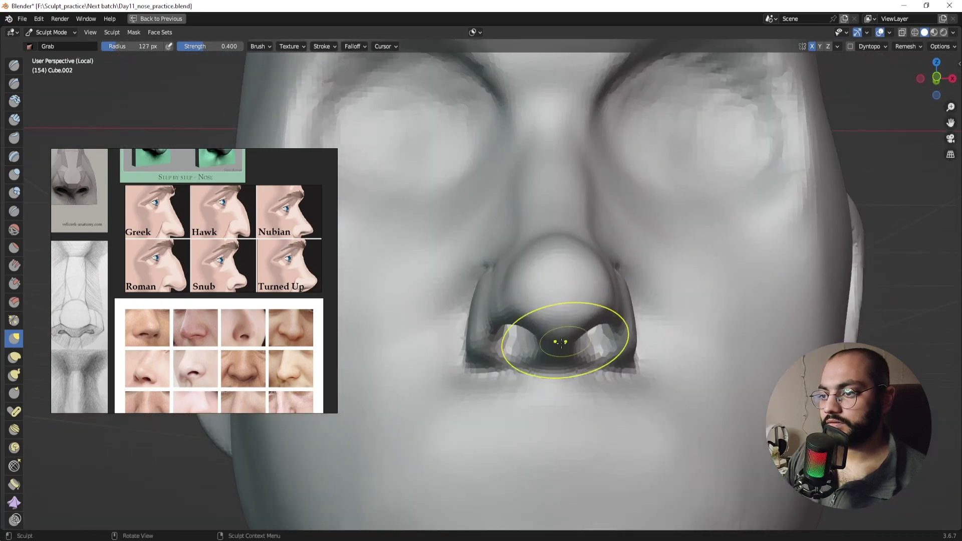
mouse_move(525, 328)
left_mouse_down()
mouse_move(515, 343)
mouse_move(525, 343)
left_mouse_up()
middle_click_drag(532, 301, 544, 331)
left_click_drag(526, 268, 514, 267)
Step: Nudge the side of the nose tip outward with Grab and reduce the brush radius to 32 px
mouse_move(537, 275)
middle_mouse_down("ctrl")
mouse_move(549, 326)
mouse_move(597, 319)
mouse_move(526, 296)
mouse_move(560, 292)
middle_mouse_up("ctrl")
left_click_drag(551, 290, 541, 285)
middle_click_drag(541, 285, 534, 275, "ctrl")
key("f")
left_click(448, 298)
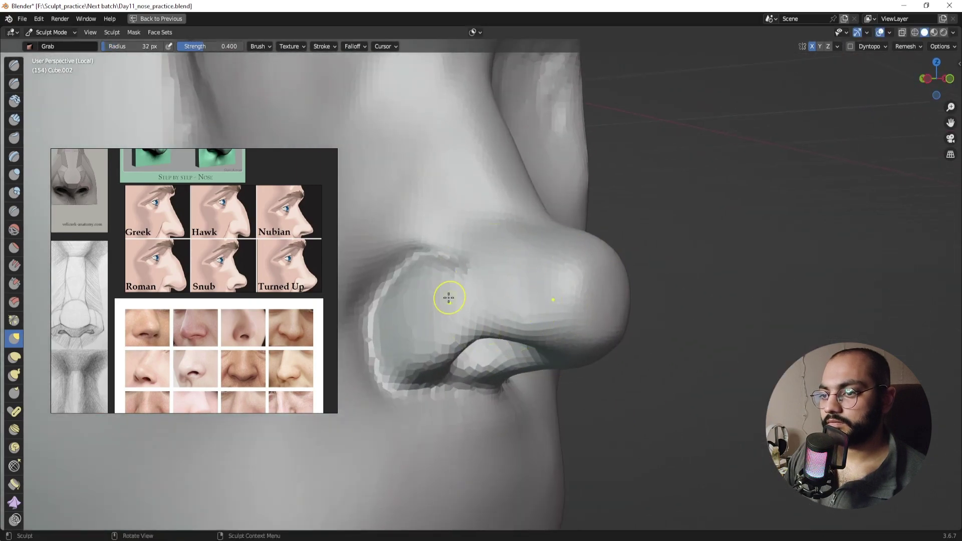
Step: Return the head to Object Mode and exit local view to show all the busts
middle_click_drag(520, 315, 508, 331)
scroll(537, 406, "down", 7)
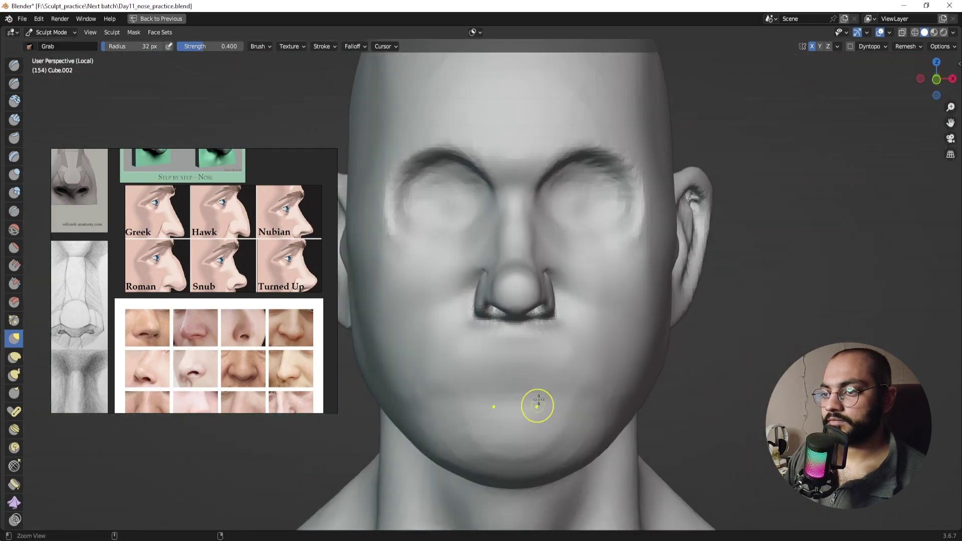
middle_click_drag(549, 359, 469, 354)
key("ctrl+Tab")
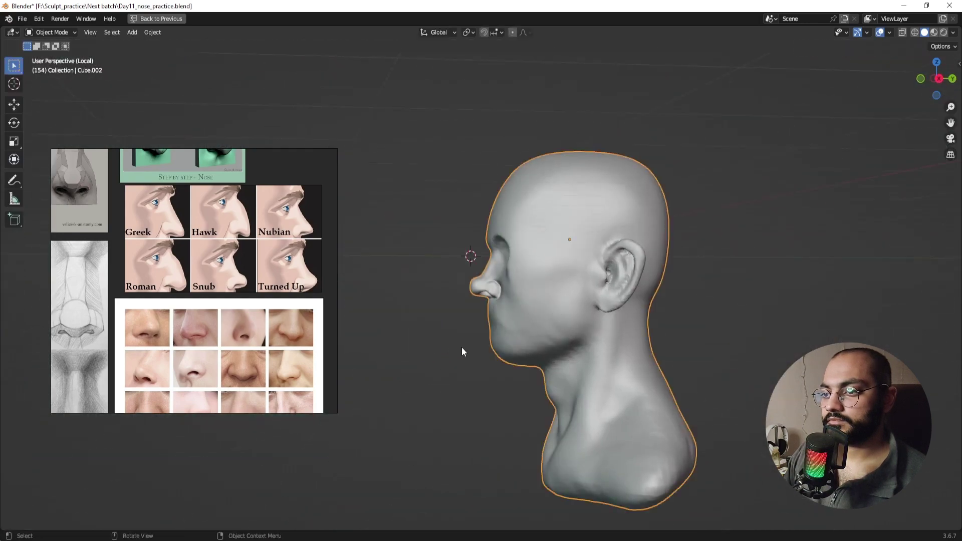
left_click(477, 362)
key("slash")
scroll(521, 313, "down", 6)
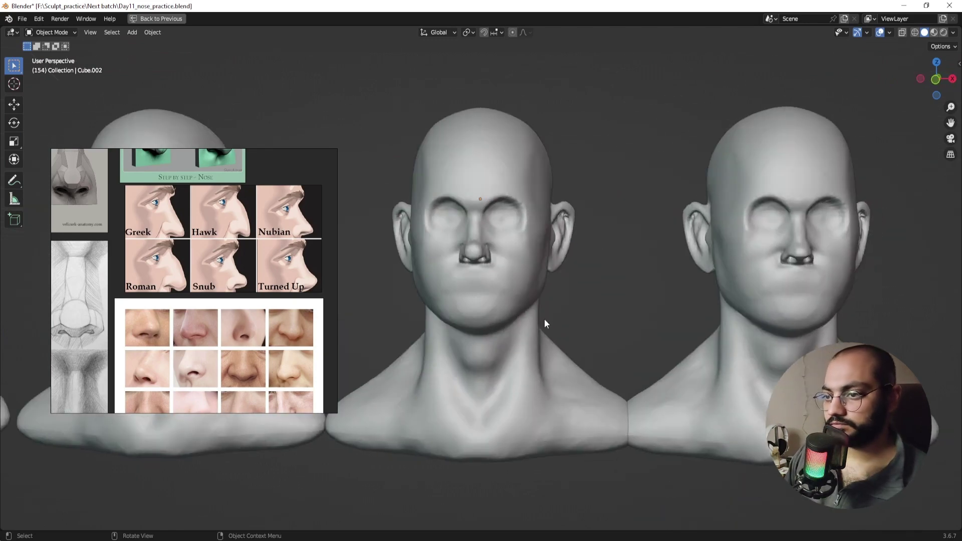
middle_click_drag(595, 348, 551, 338)
Step: Examine the grid of nose photos on the floating reference board up close for the next nose shape
left_click(228, 389)
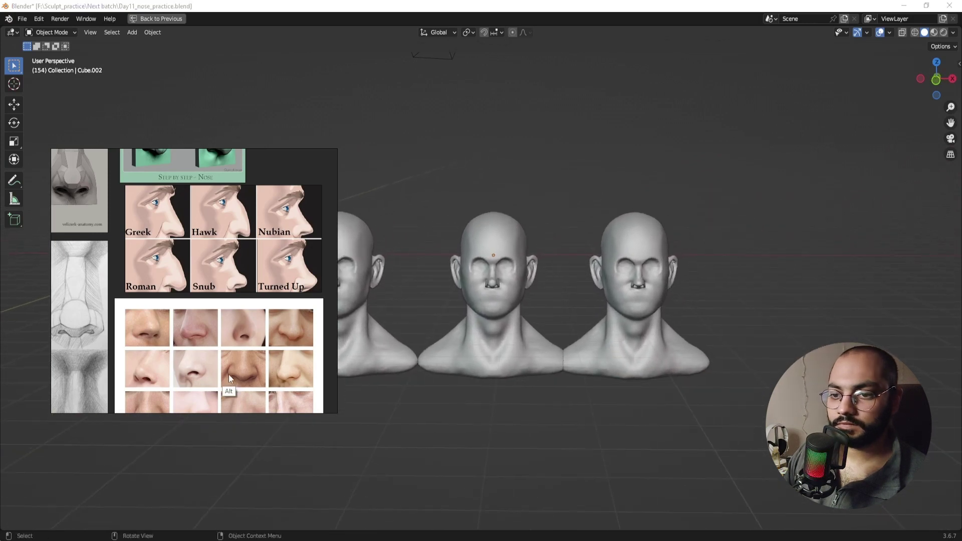
middle_click_drag(260, 206, 224, 328)
left_click_drag(202, 352, 255, 259, "alt")
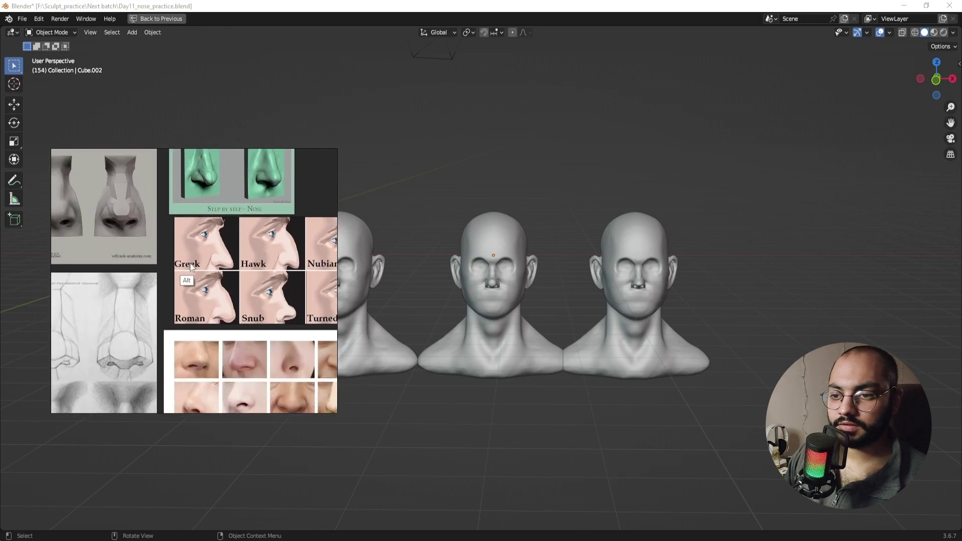
mouse_move(266, 350)
left_mouse_down("alt")
mouse_move(225, 278)
mouse_move(250, 285)
left_mouse_up("alt")
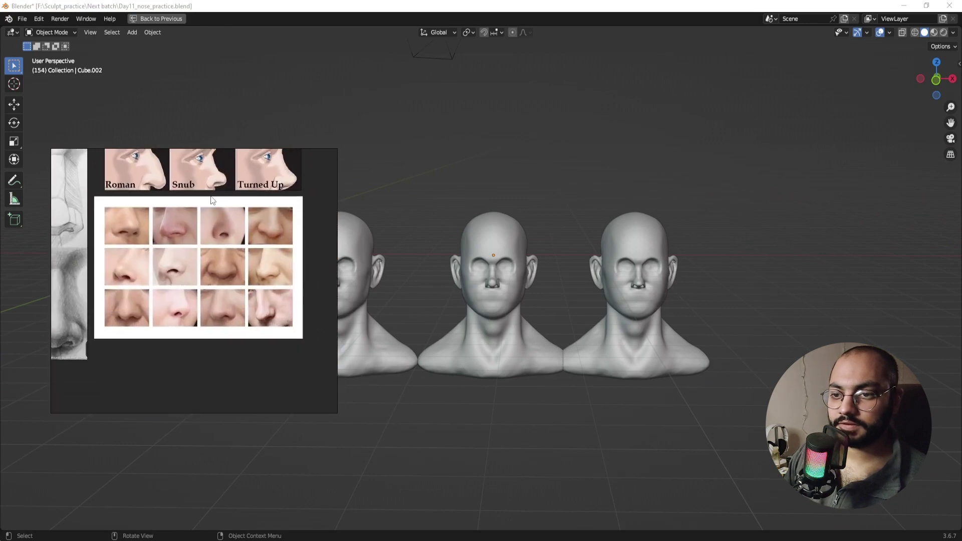
left_click_drag(221, 252, 224, 272)
scroll(226, 279, "up", 4)
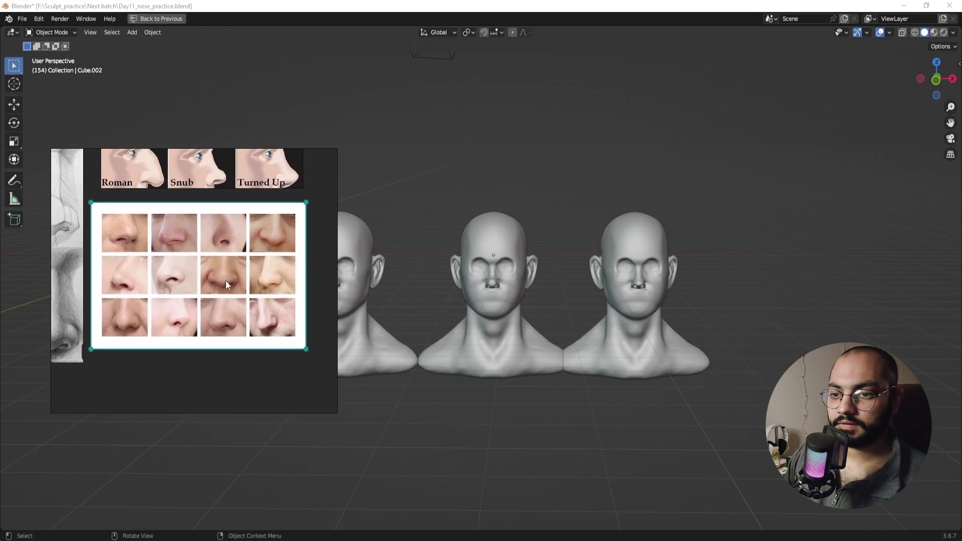
left_click_drag(256, 251, 253, 306, "alt")
scroll(231, 266, "up", 2)
scroll(230, 267, "up", 1)
Step: Isolate the rightmost head bust in local view, framed on the nose, and switch it to Sculpt Mode
left_click(639, 300)
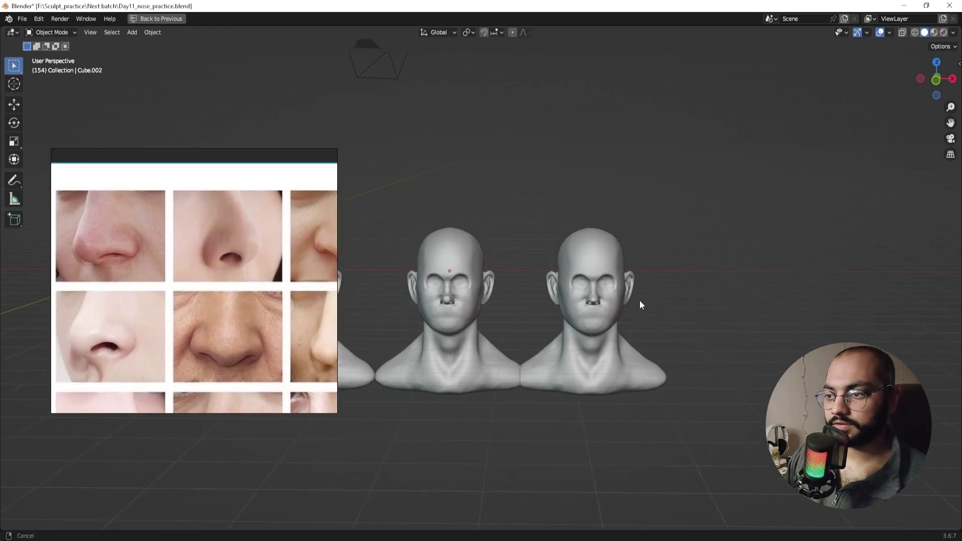
scroll(645, 236, "up", 4)
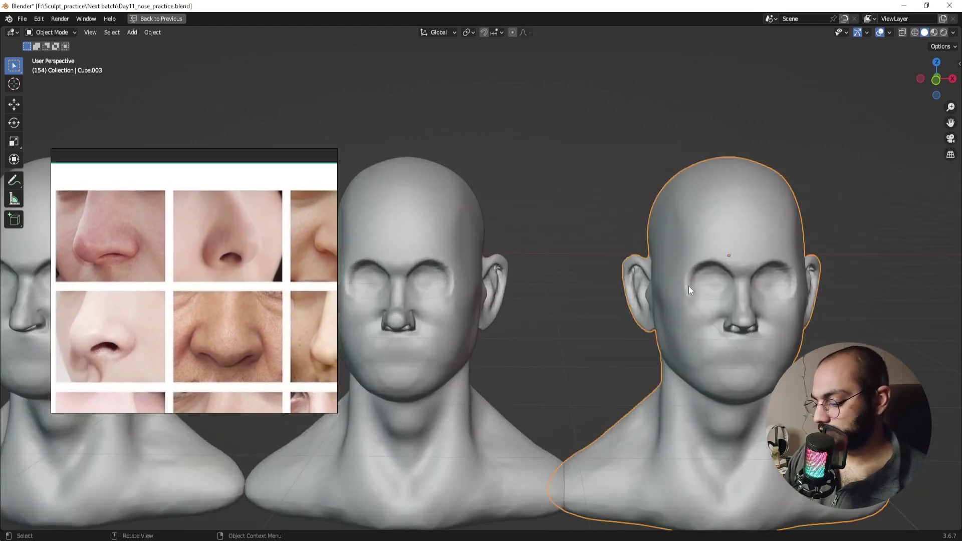
key("KP_Divide")
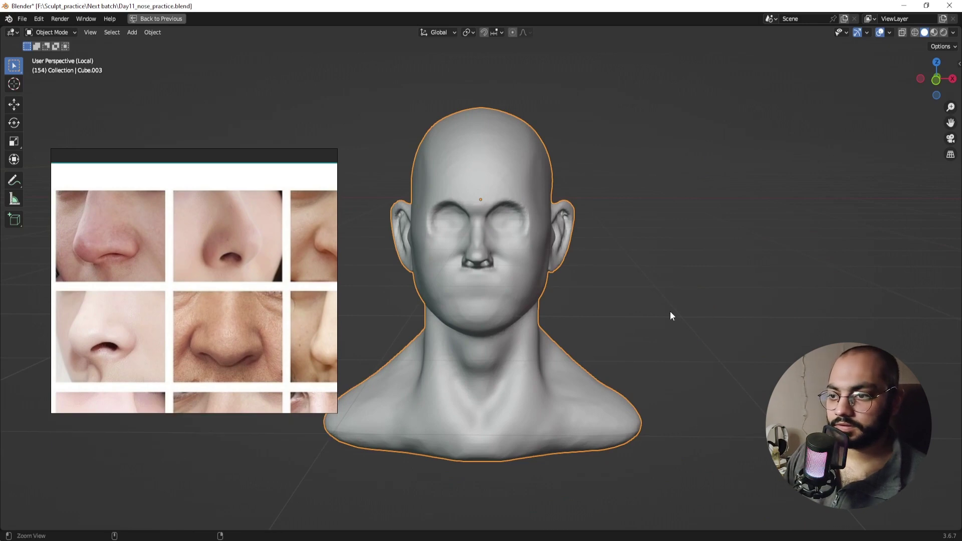
left_click_drag(671, 311, 581, 220, "ctrl+alt")
left_click_drag(581, 219, 609, 323, "alt+shift")
left_click_drag(609, 323, 553, 289, "ctrl+alt")
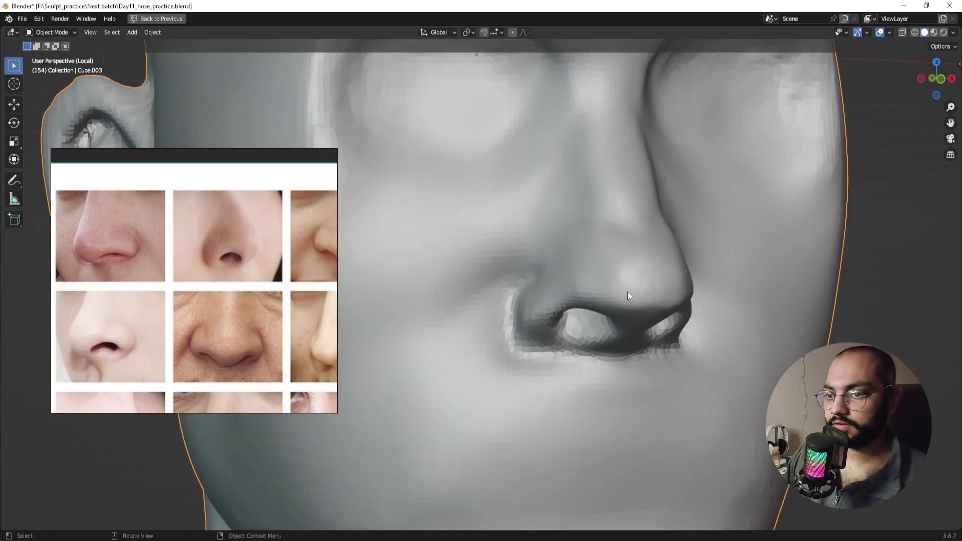
key("ctrl+Tab")
left_click(646, 313)
mouse_move(646, 313)
left_mouse_down("alt")
mouse_move(625, 310)
mouse_move(635, 279)
left_mouse_up("alt")
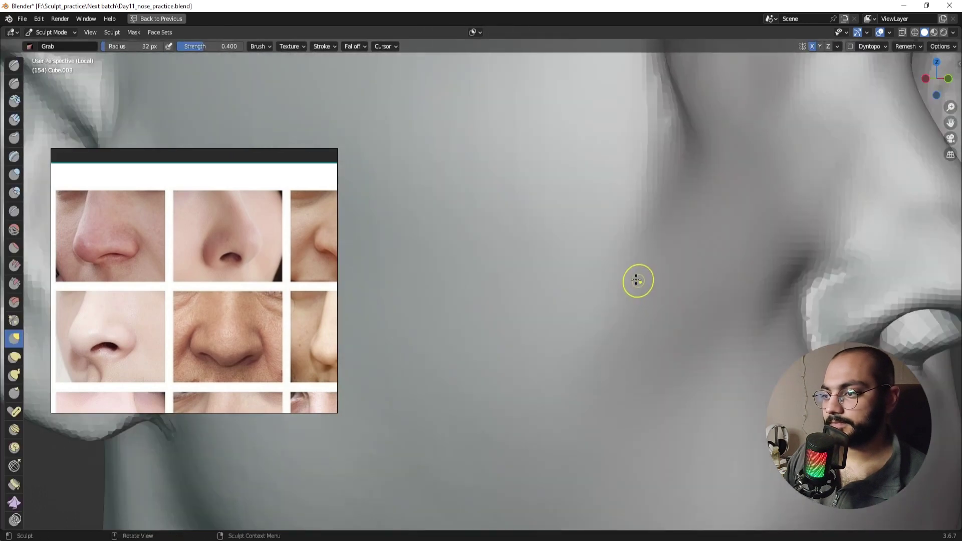
Step: Reshape the nostril wing and side of the nose with Grab, using brush radii of 121 px and 96 px
scroll(846, 283, "down", 6)
mouse_move(848, 281)
middle_mouse_down()
mouse_move(861, 275)
mouse_move(758, 299)
mouse_move(730, 320)
middle_mouse_up()
scroll(624, 217, "up", 2)
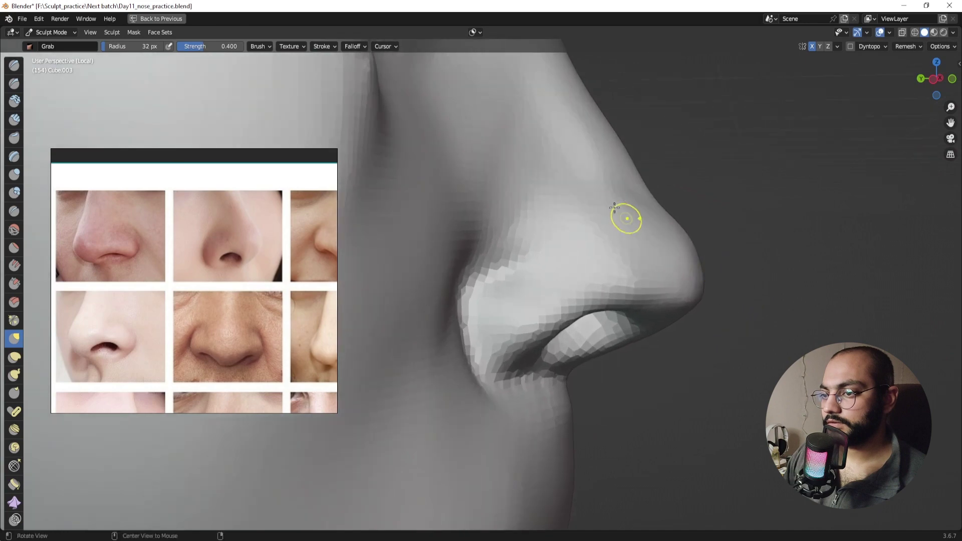
scroll(562, 274, "up", 2)
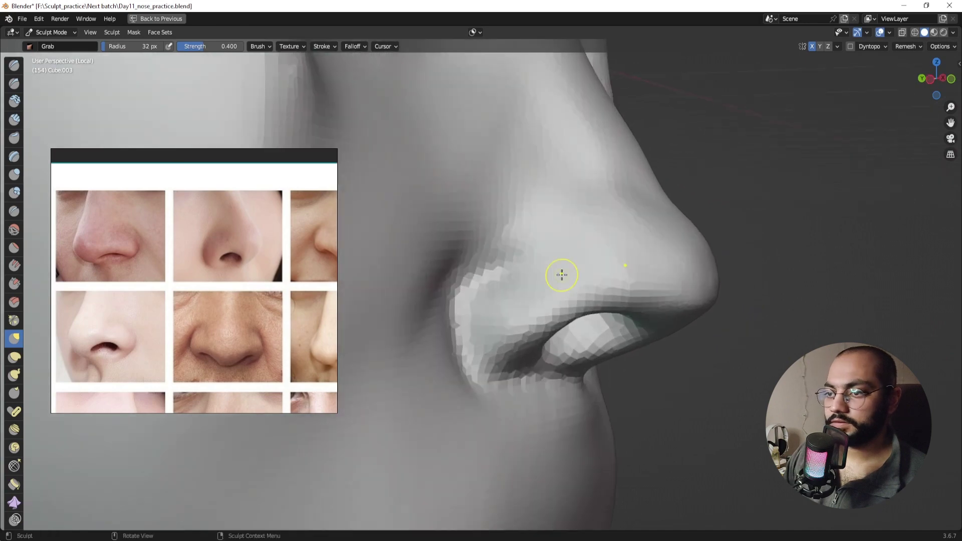
middle_click(501, 261, "alt")
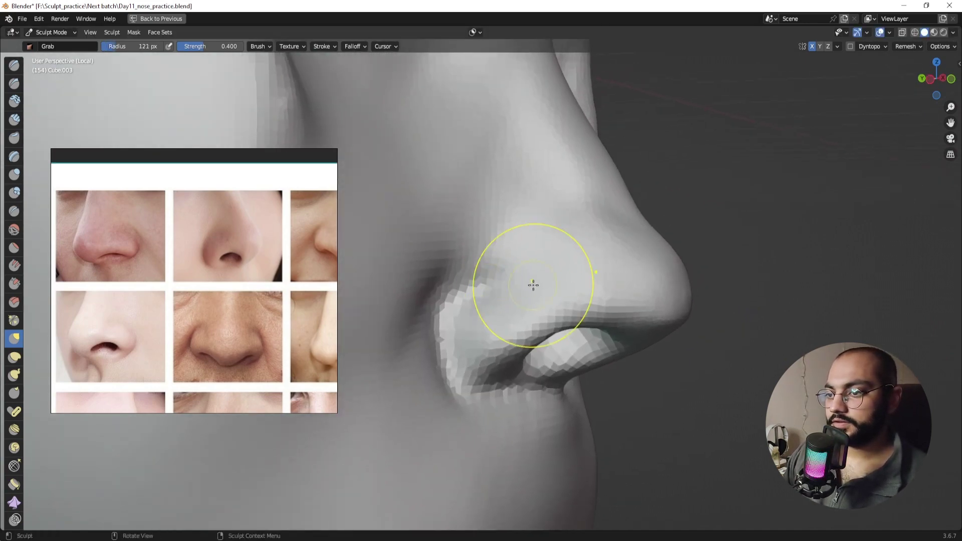
mouse_move(533, 285)
middle_mouse_down()
mouse_move(494, 296)
mouse_move(486, 262)
mouse_move(371, 364)
mouse_move(539, 291)
mouse_move(535, 273)
mouse_move(554, 273)
middle_mouse_up()
middle_click_drag(489, 284, 469, 282)
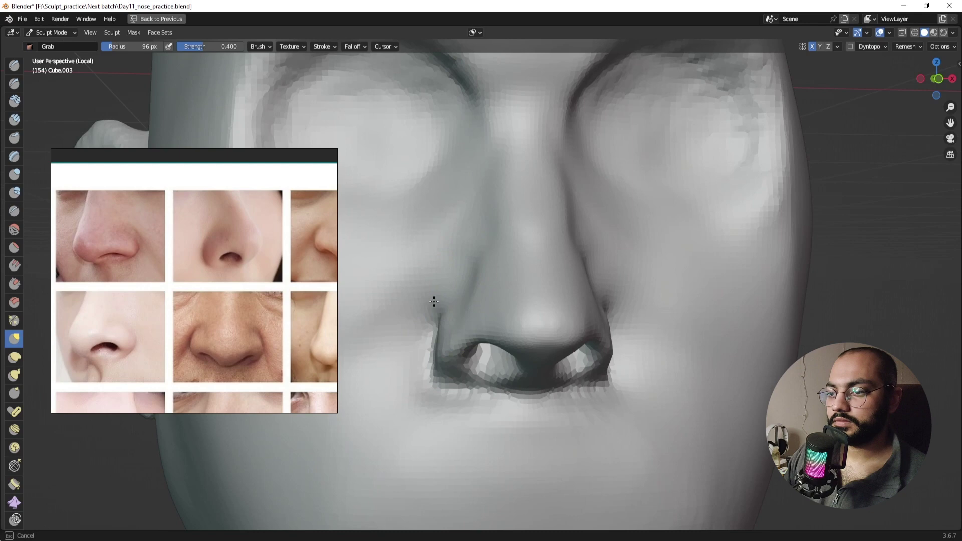
middle_click_drag(452, 307, 473, 328)
middle_click_drag(501, 305, 503, 366, "ctrl")
mouse_move(521, 346)
middle_mouse_down()
mouse_move(498, 345)
mouse_move(507, 347)
middle_mouse_up()
mouse_move(505, 347)
middle_mouse_down("ctrl")
mouse_move(504, 275)
mouse_move(508, 295)
mouse_move(493, 301)
mouse_move(526, 281)
mouse_move(542, 331)
middle_mouse_up("ctrl")
Step: Build up the nostril wing with Clay Strips at a 97 px radius and smooth the added volume
key("c")
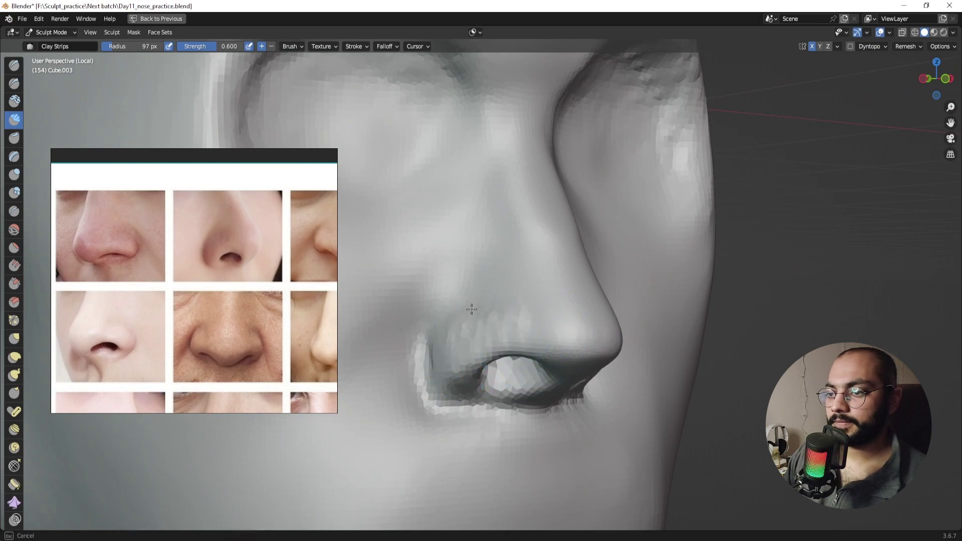
left_click_drag(448, 355, 452, 348)
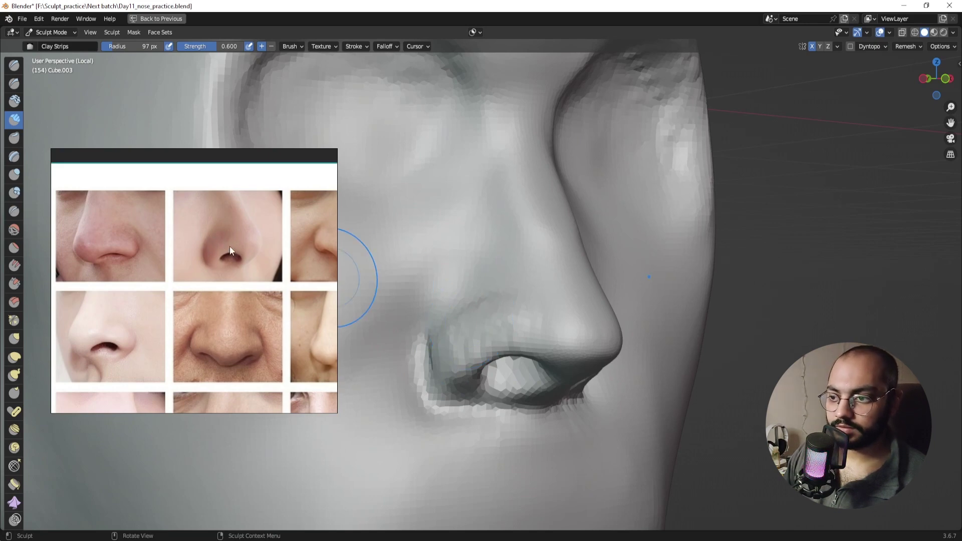
middle_click_drag(426, 301, 496, 309)
left_click_drag(455, 350, 466, 364, "shift")
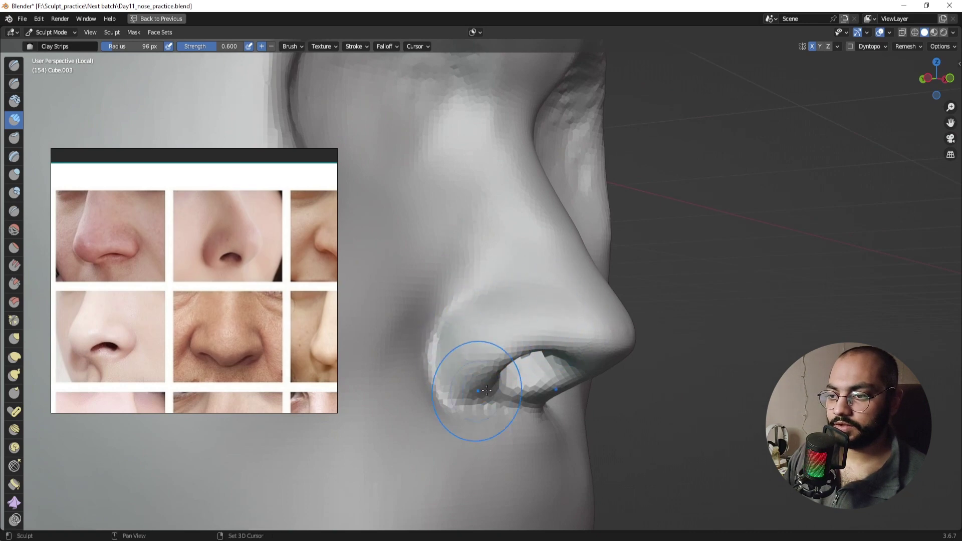
middle_click_drag(487, 390, 525, 295)
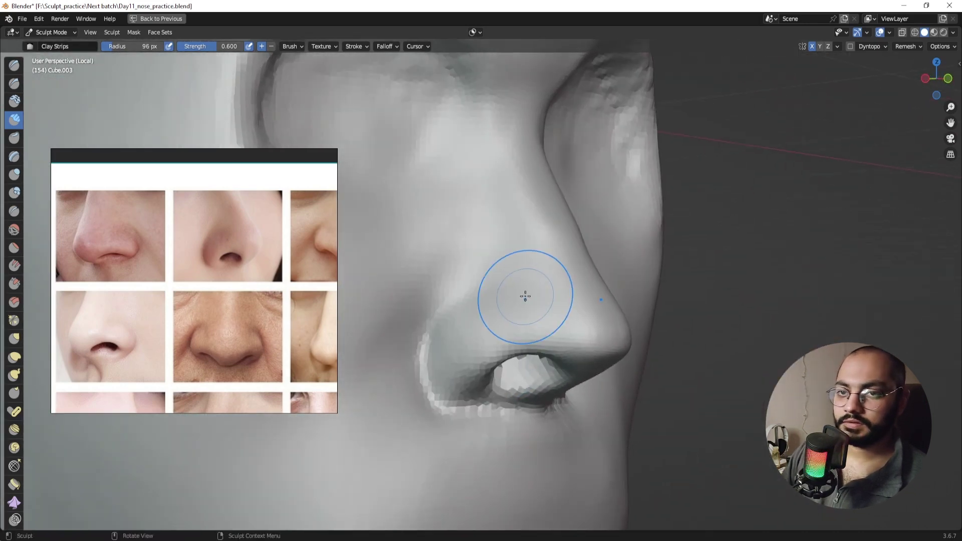
Step: Define the crease above the nostril wing with Draw Sharp at a 96 px radius
left_click(13, 84)
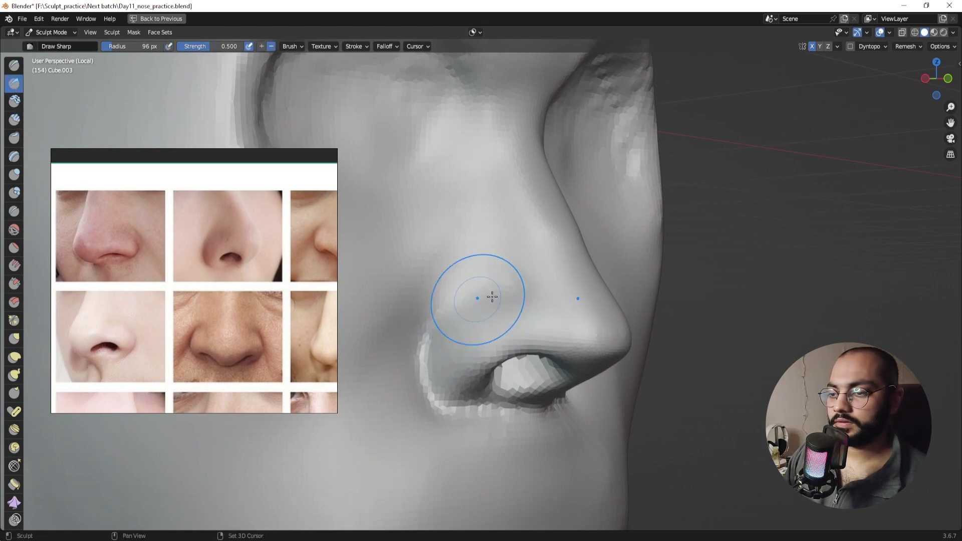
mouse_move(531, 296)
left_mouse_down("alt")
mouse_move(476, 281)
mouse_move(505, 328)
mouse_move(490, 268)
left_mouse_up("alt")
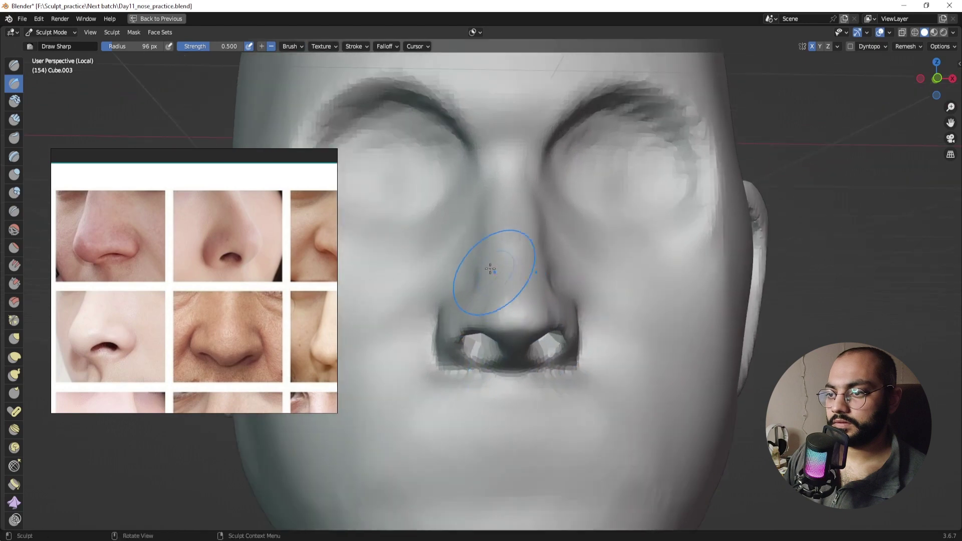
mouse_move(486, 284)
middle_mouse_down()
mouse_move(494, 275)
mouse_move(501, 293)
mouse_move(480, 305)
middle_mouse_up()
Step: Pull the upper nostril wings inward in front view with Grab at a 142 px radius
key("g")
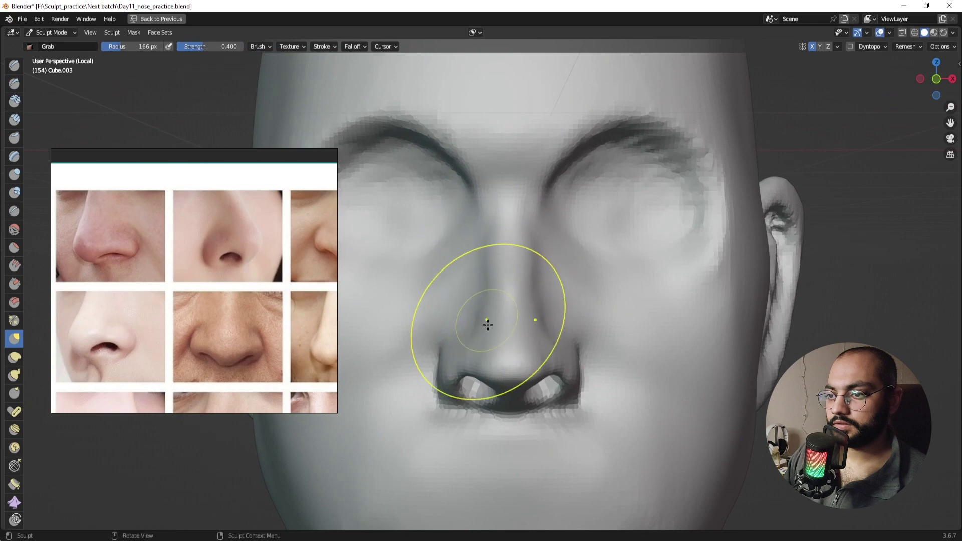
key("KP_1")
middle_click_drag(499, 318, 505, 348, "ctrl")
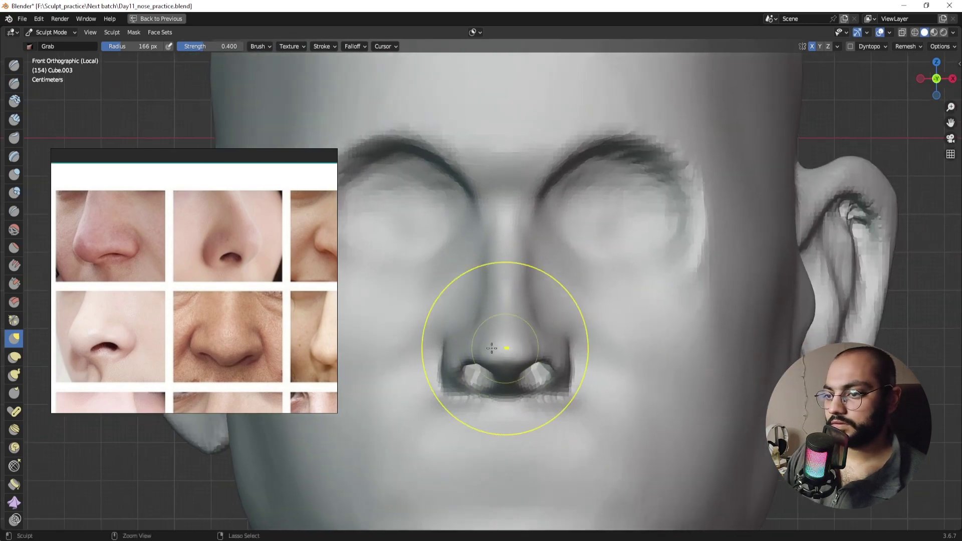
key("f")
left_click(513, 343)
left_click_drag(450, 339, 454, 335)
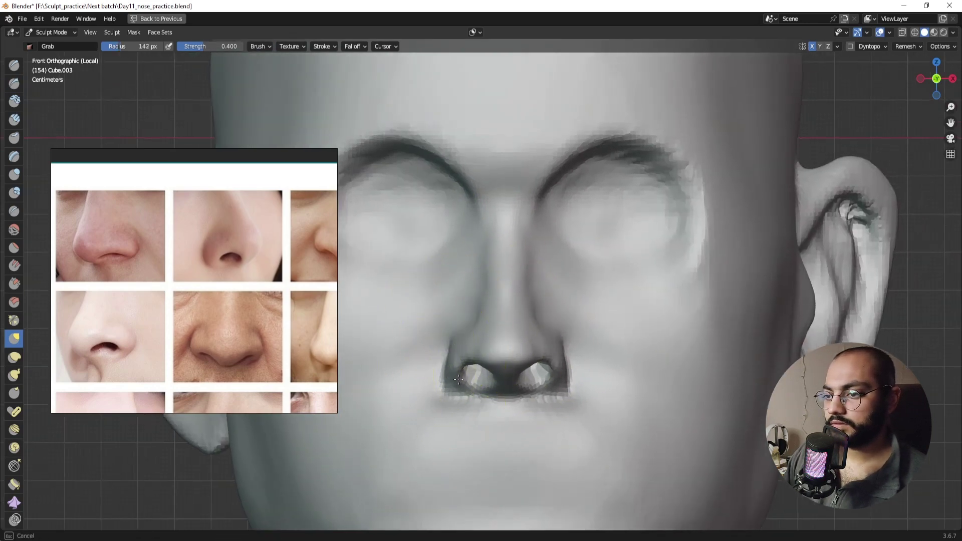
Step: Thicken the rim around the nostril opening with Inflate/Deflate at a 97 px radius
middle_click_drag(459, 377, 507, 317)
scroll(535, 356, "up", 3)
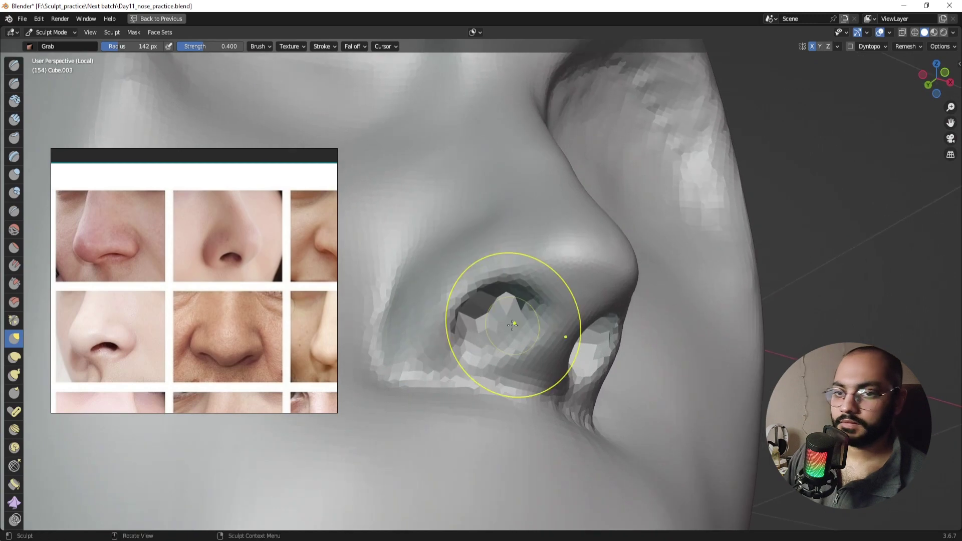
left_click(15, 176)
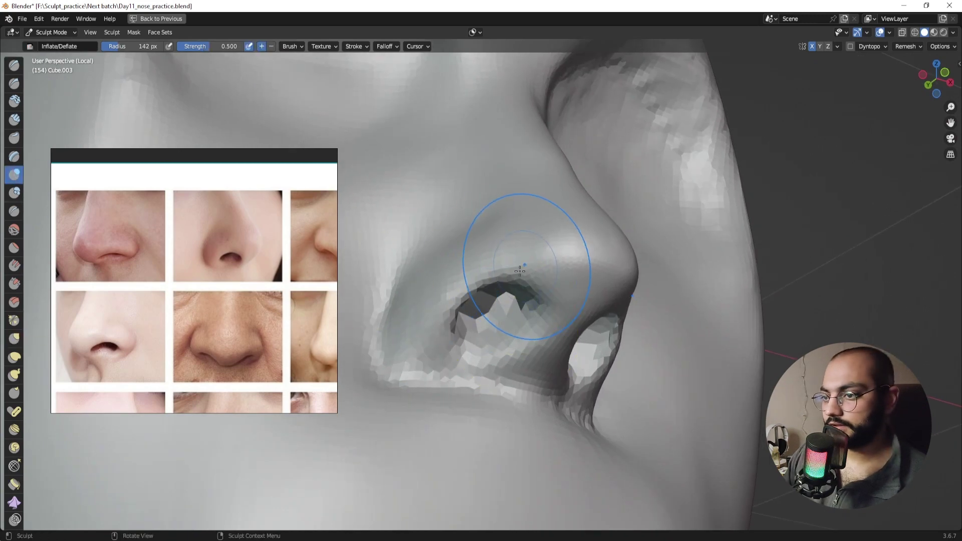
key("f")
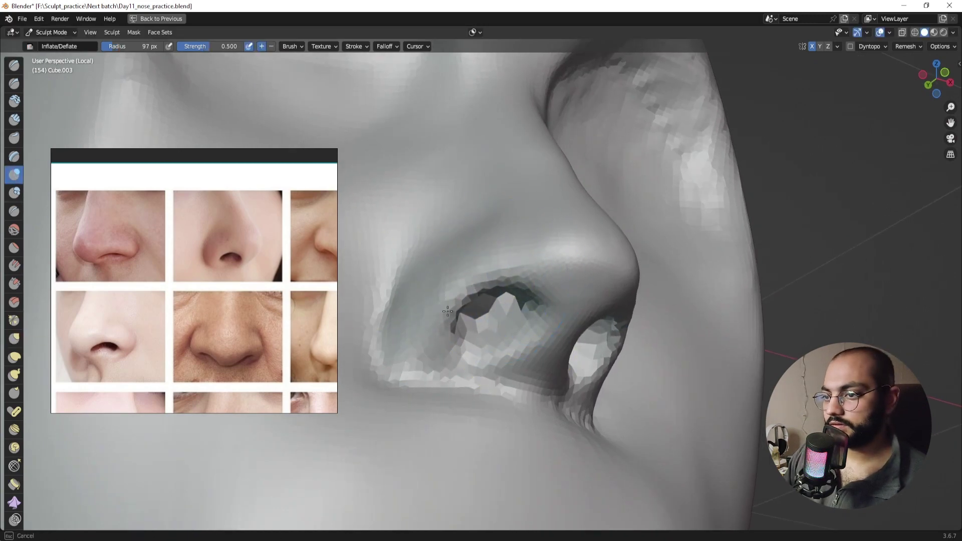
middle_click_drag(455, 305, 482, 322)
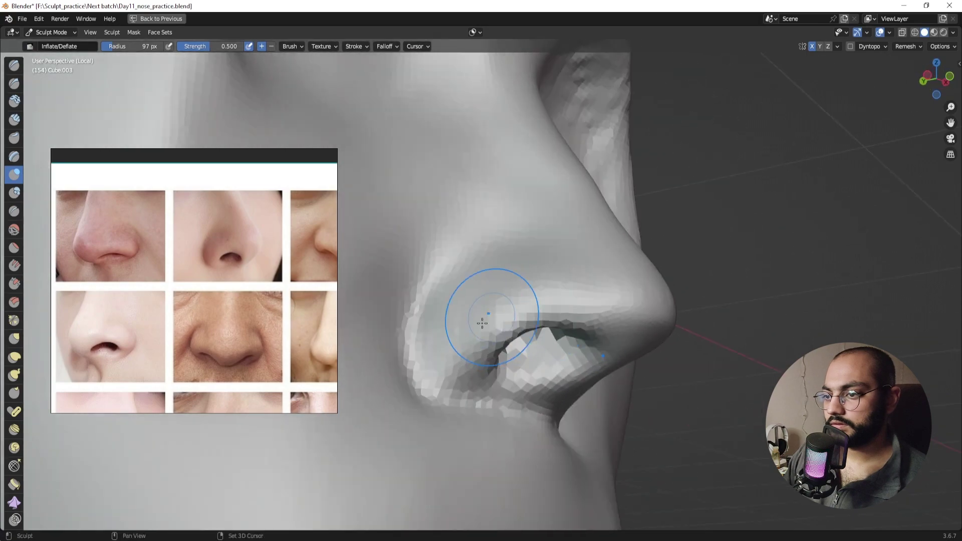
mouse_move(543, 324)
middle_mouse_down()
mouse_move(524, 292)
mouse_move(571, 320)
mouse_move(527, 264)
middle_mouse_up()
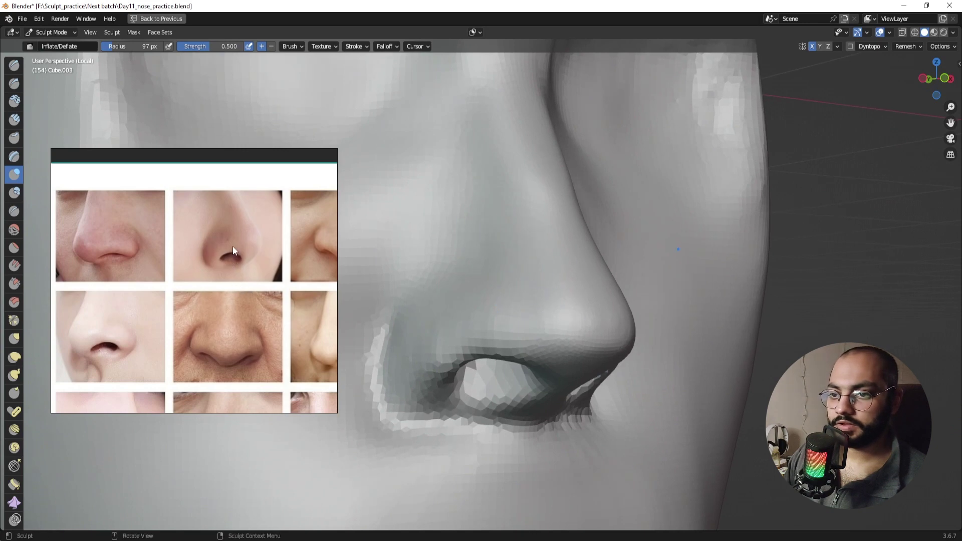
Step: Adjust the nose tip and the base between the nostrils with Grab, reducing the brush radius from 124 px to 77 px
mouse_move(581, 351)
middle_mouse_down()
mouse_move(562, 315)
mouse_move(565, 294)
mouse_move(537, 275)
middle_mouse_up()
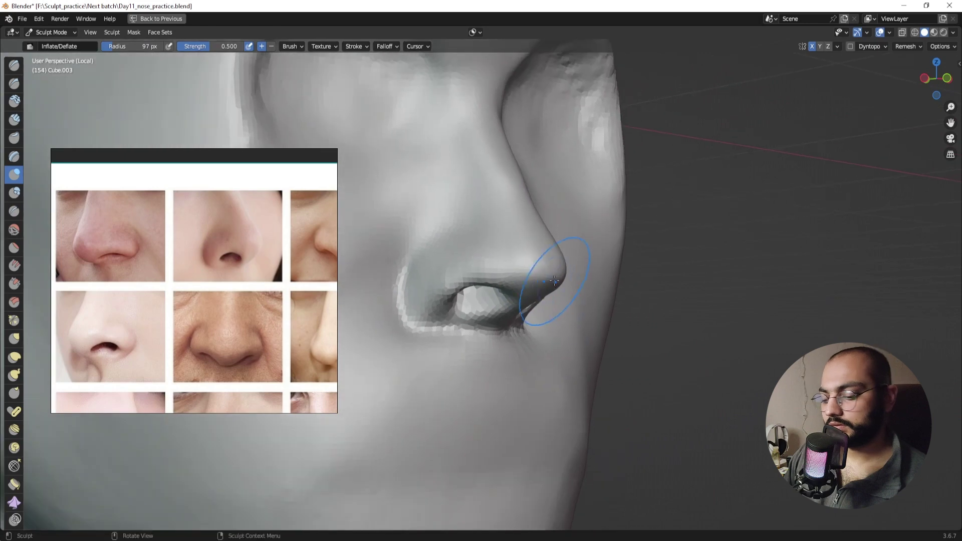
key("g")
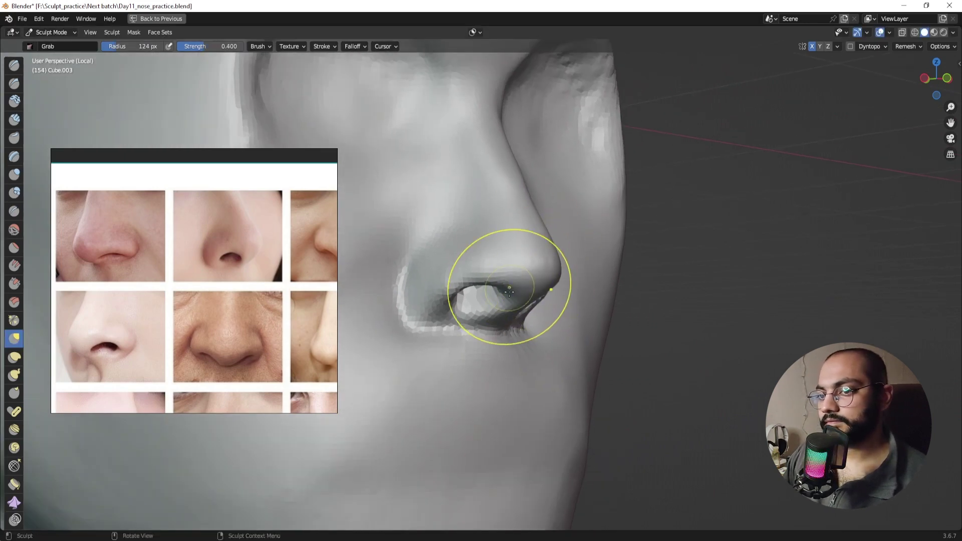
left_click(480, 311)
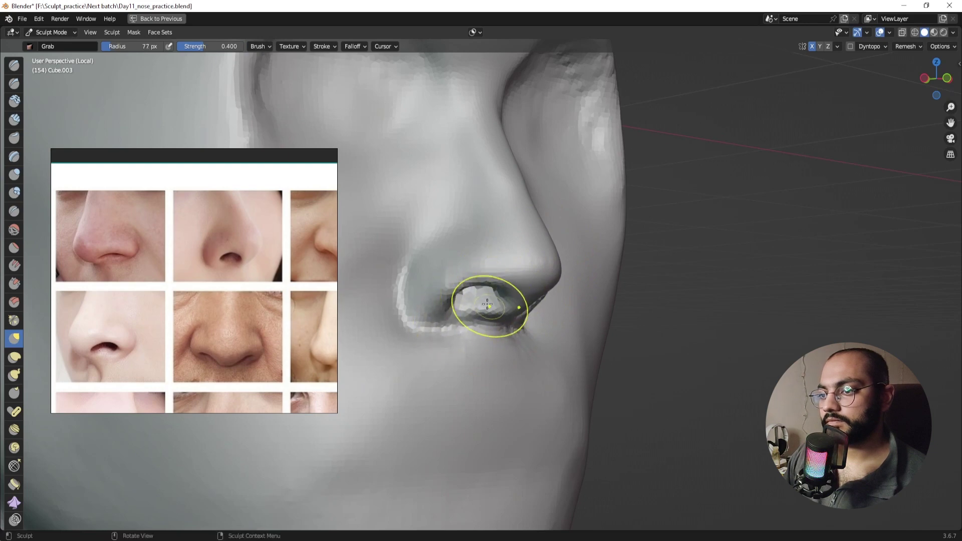
Step: Carve the inner edge and floor of the nostril with Draw Sharp at radii of 53 px and 70 px
left_click(14, 83)
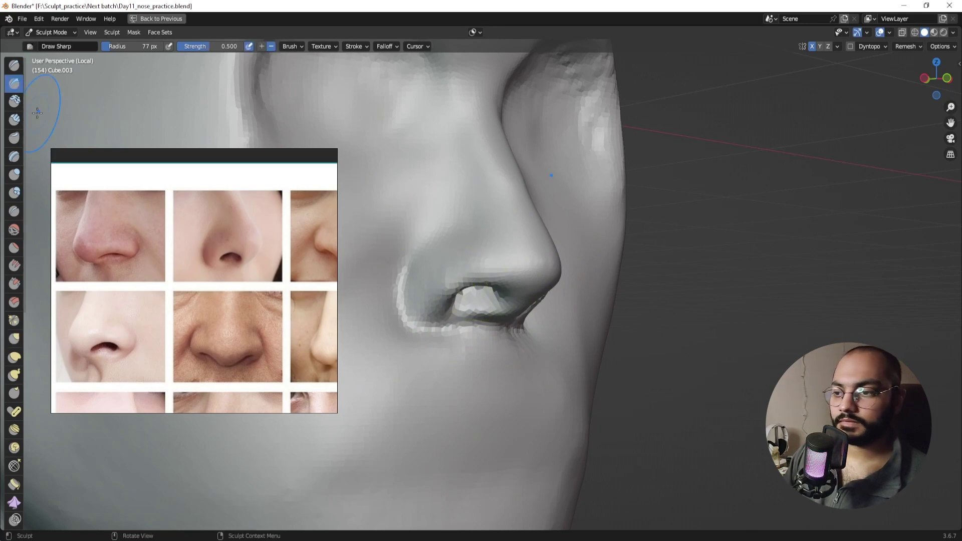
middle_click_drag(474, 346, 475, 311, "ctrl")
key("f")
left_click(471, 318)
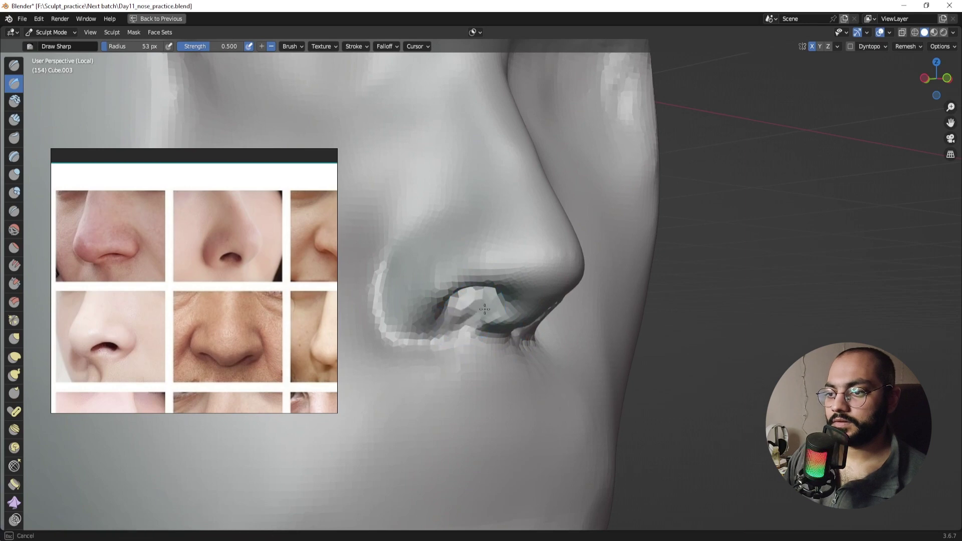
left_click(481, 305)
left_click_drag(473, 306, 441, 329)
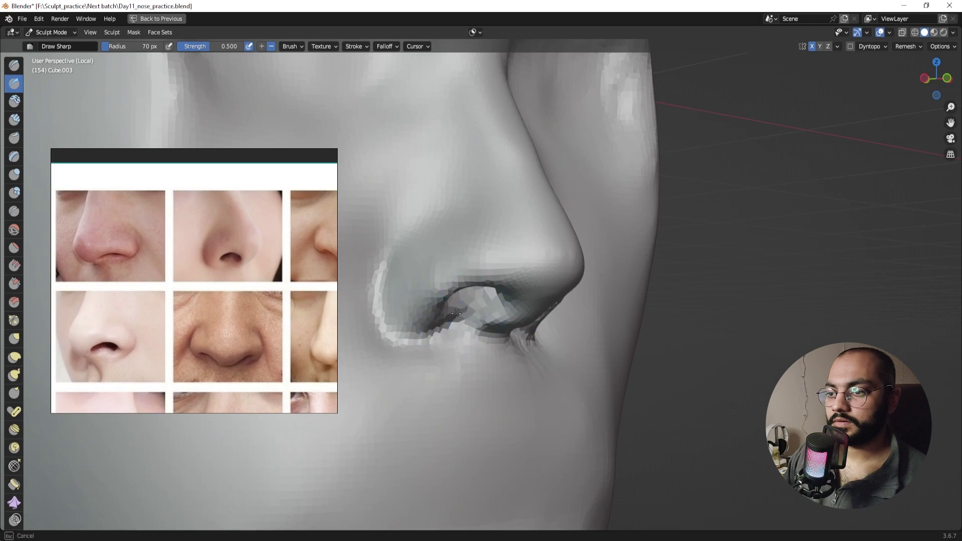
middle_click_drag(482, 316, 454, 295)
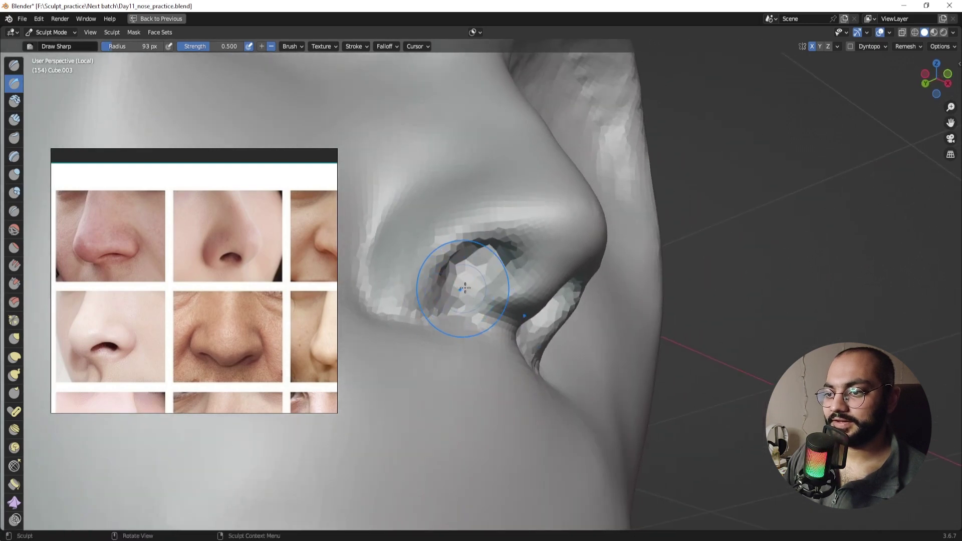
Step: Deepen the inside of the nostril from below with Draw Sharp at a 71 px radius
key("f")
left_click(489, 287)
left_click_drag(478, 285, 473, 279)
middle_click_drag(476, 283, 476, 307)
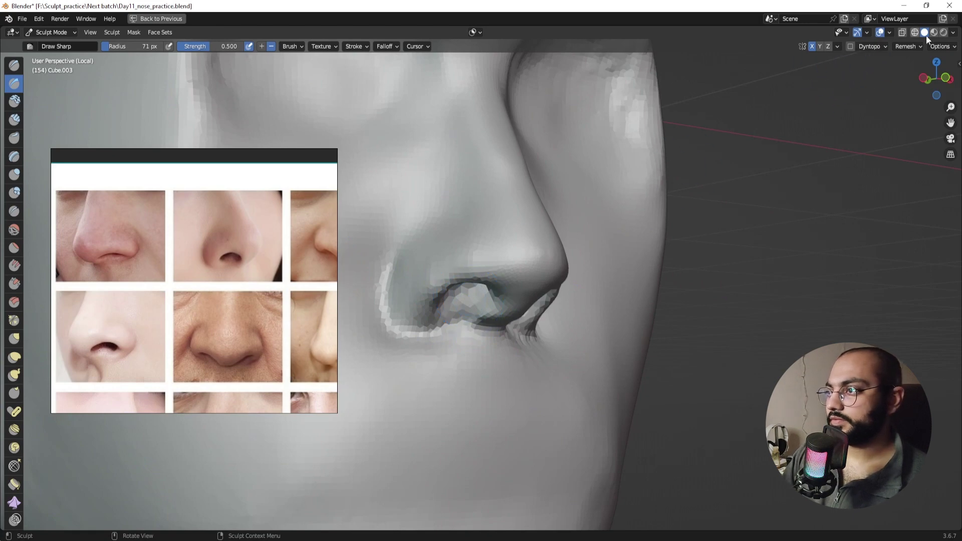
Step: Turn on shadows in the viewport shading and return the head to Object Mode
left_click(952, 32)
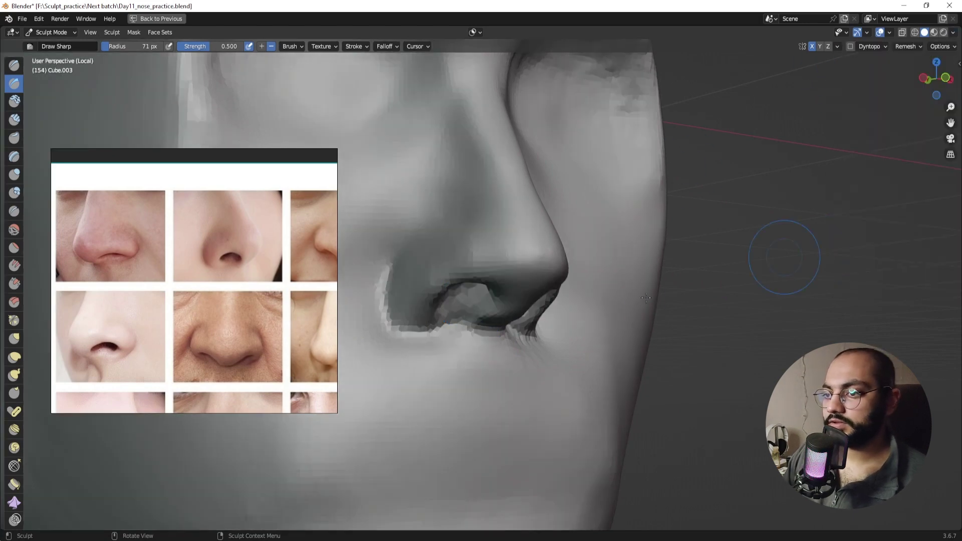
key("ctrl+Tab")
left_click(432, 303)
middle_click_drag(681, 329, 542, 283)
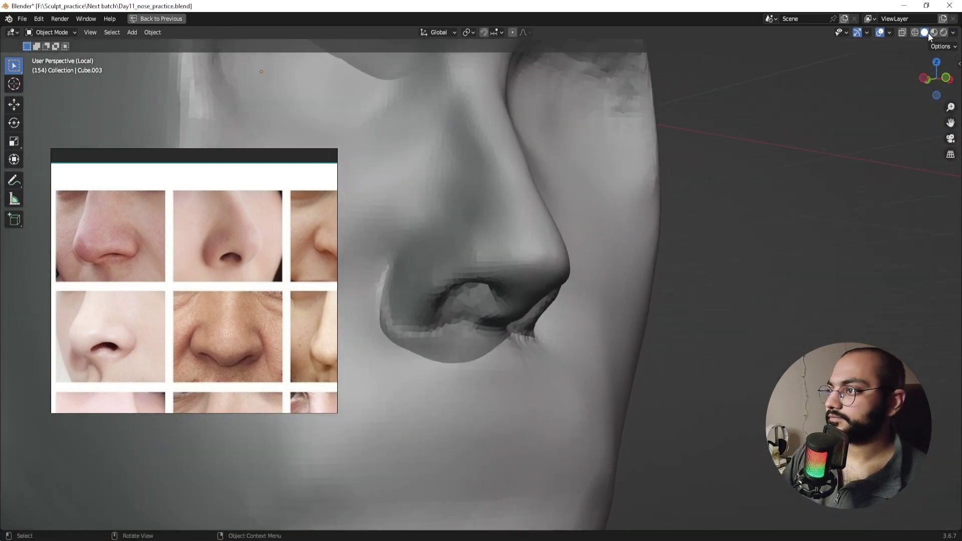
Step: Adjust the light direction of the viewport shadow
left_click(953, 32)
left_click(946, 243)
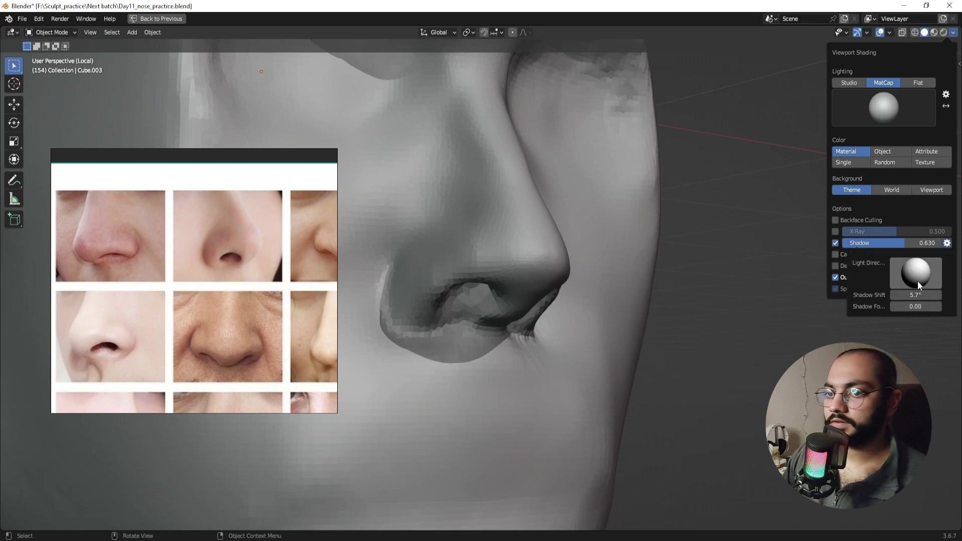
mouse_move(923, 269)
left_mouse_down()
mouse_move(877, 305)
mouse_move(912, 272)
mouse_move(914, 302)
mouse_move(906, 301)
mouse_move(923, 248)
mouse_move(909, 280)
mouse_move(843, 333)
left_mouse_up()
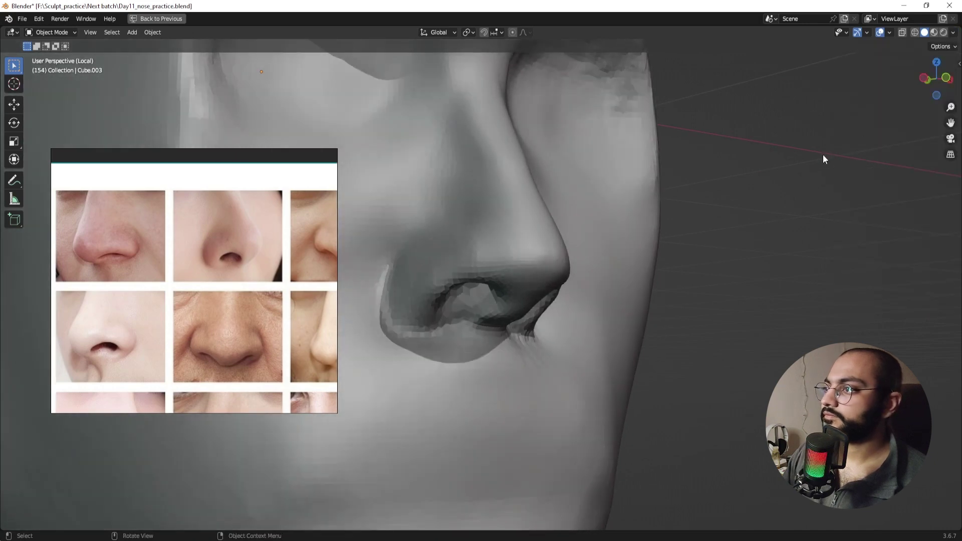
Step: Turn off shadows in the viewport shading and return the head to Sculpt Mode
left_click(952, 33)
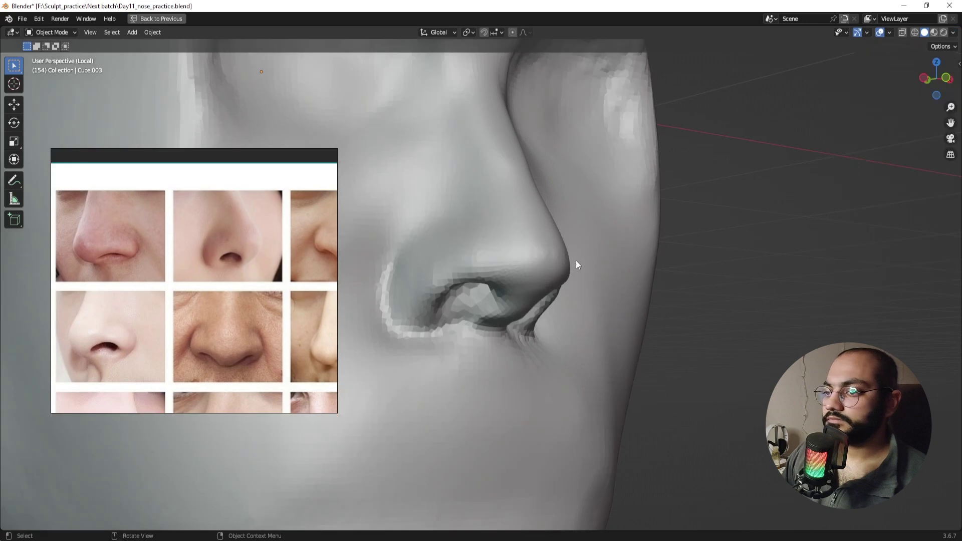
key("ctrl+Tab")
left_click(550, 350)
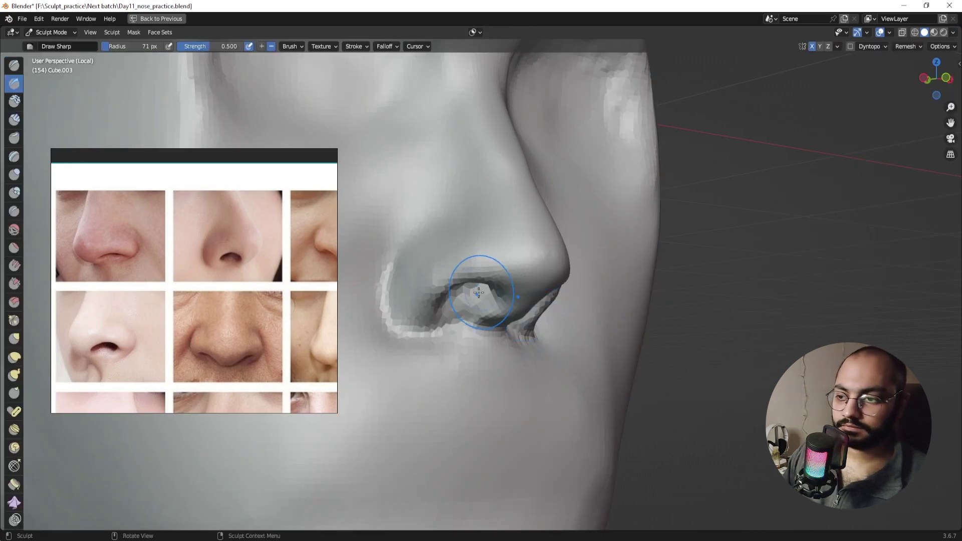
Step: Pull the rear edge of the nostril opening back toward the wing with Grab at a 111 px radius
key("g")
scroll(458, 321, "up", 1)
left_click_drag(458, 320, 433, 317)
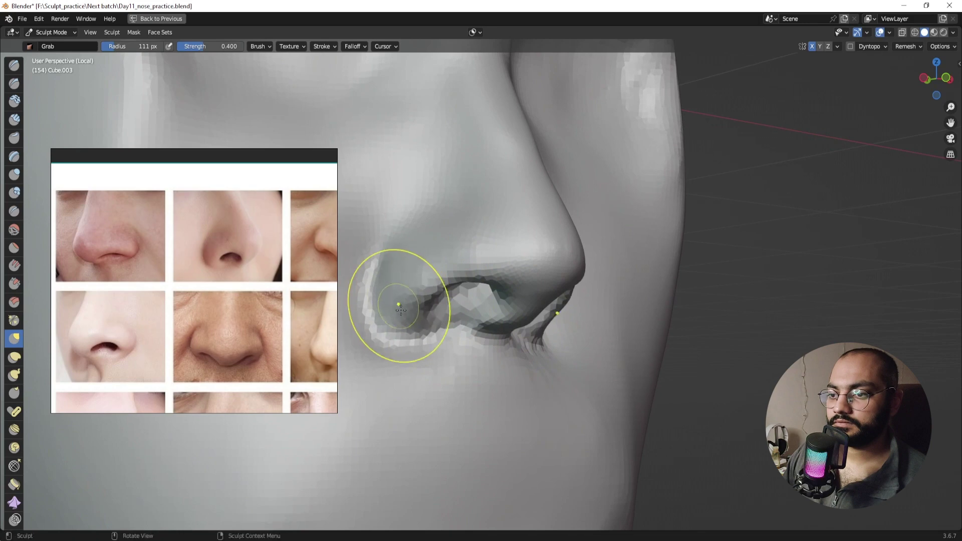
middle_click_drag(422, 328, 225, 166)
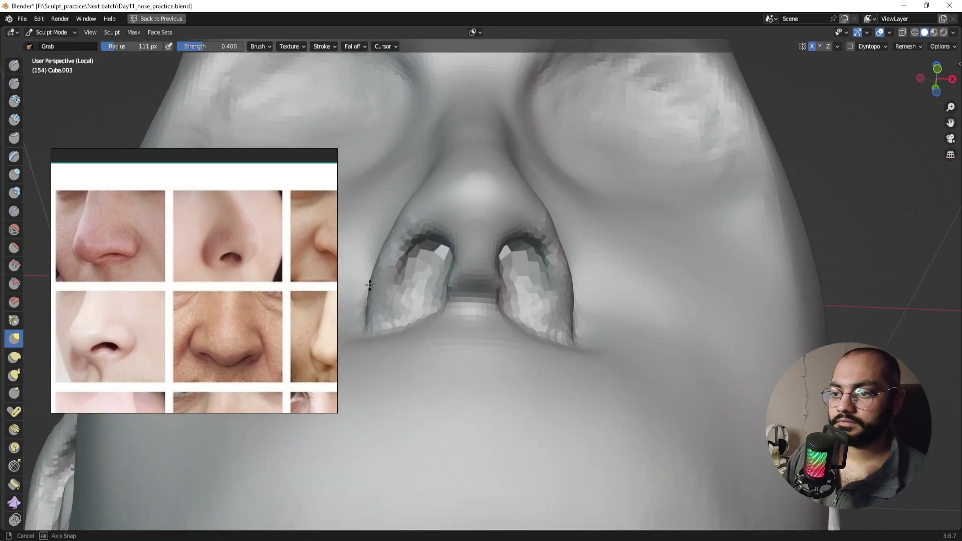
Step: Deepen the nostril cavities from below with Draw Sharp at an 87 px radius
left_click(15, 85)
mouse_move(410, 326)
middle_mouse_down()
mouse_move(453, 271)
mouse_move(431, 277)
middle_mouse_up()
left_click_drag(424, 292, 437, 284)
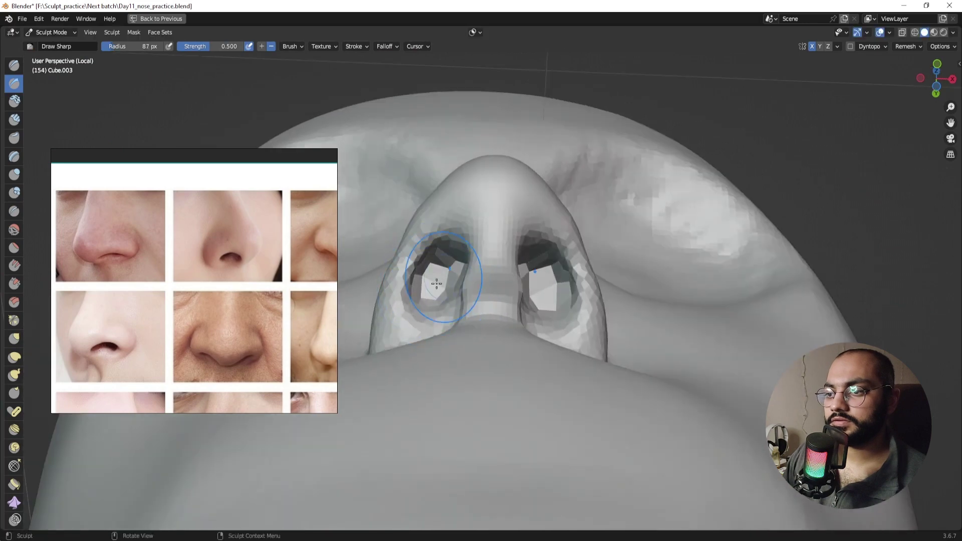
mouse_move(432, 297)
middle_mouse_down()
mouse_move(509, 326)
mouse_move(490, 280)
mouse_move(479, 286)
mouse_move(462, 268)
mouse_move(451, 279)
mouse_move(487, 262)
middle_mouse_up()
Step: Thicken the wing and rim around the nostril with Inflate/Deflate at radii of 98 px and 153 px
left_click(14, 174)
key("f")
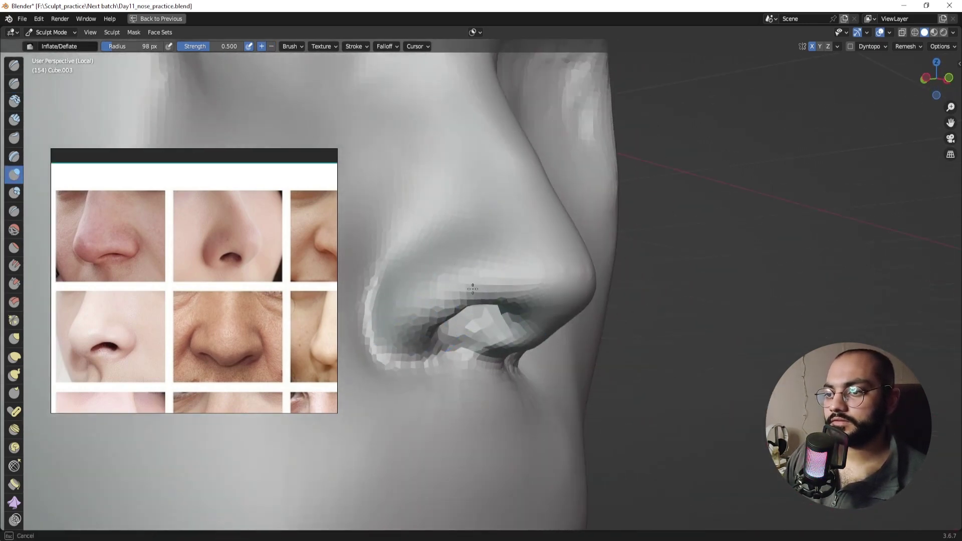
left_click_drag(410, 326, 415, 323)
mouse_move(468, 301)
middle_mouse_down()
mouse_move(431, 270)
mouse_move(497, 278)
middle_mouse_up()
key("f")
left_click(521, 271)
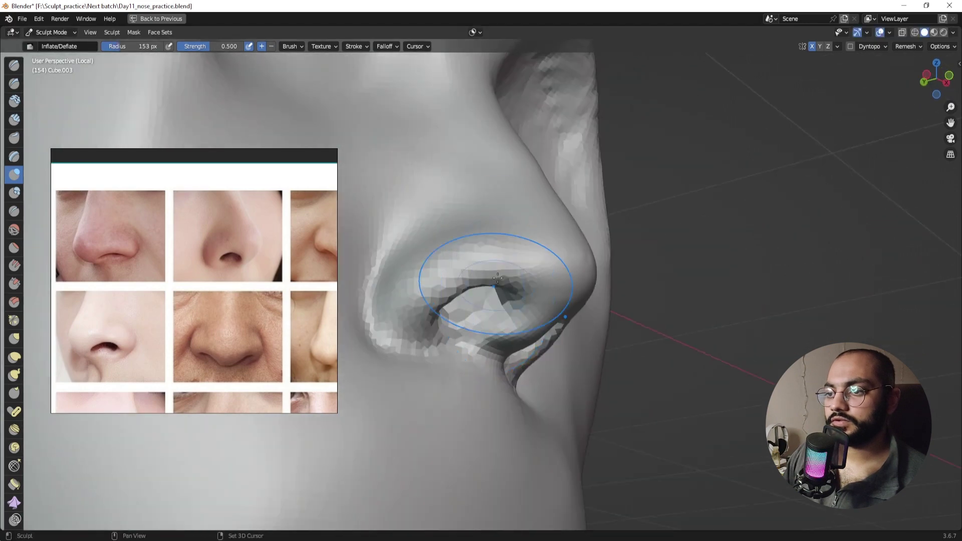
mouse_move(407, 296)
middle_mouse_down()
mouse_move(419, 332)
mouse_move(432, 340)
mouse_move(429, 331)
mouse_move(402, 369)
mouse_move(417, 341)
mouse_move(430, 346)
mouse_move(394, 335)
middle_mouse_up()
Step: Refine the nostril's edges and lower crease with Draw Sharp at radii between 42 px and 74 px, checking both profiles
left_click(14, 83)
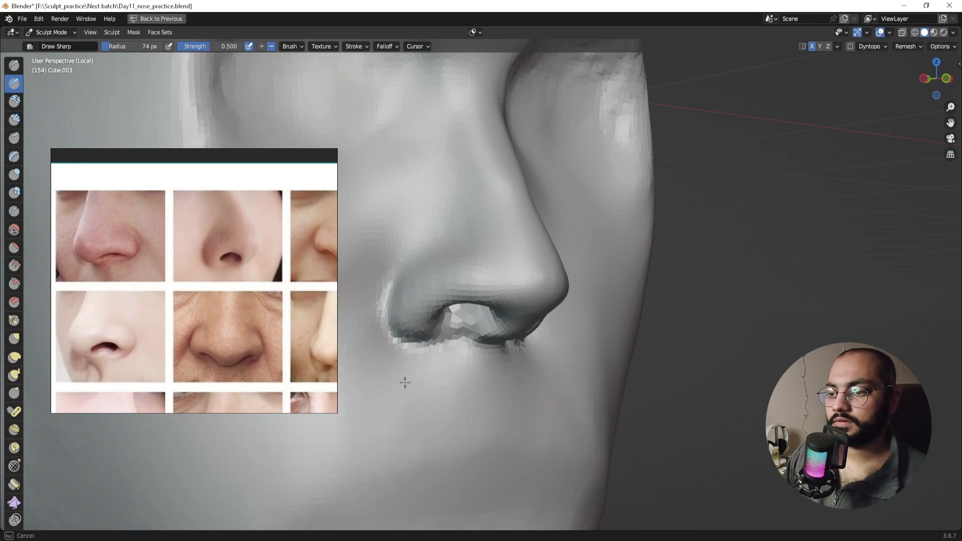
middle_click_drag(435, 381, 451, 340)
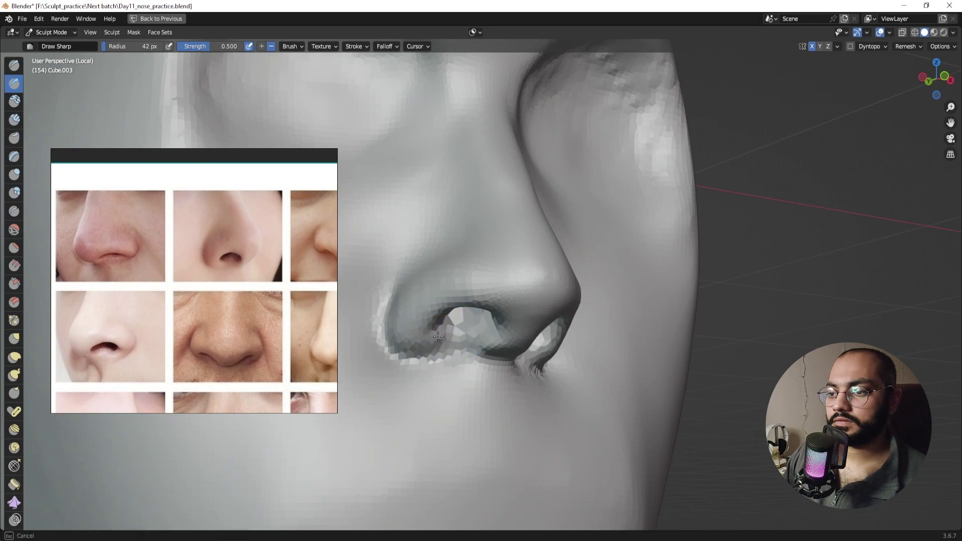
mouse_move(438, 336)
middle_mouse_down()
mouse_move(461, 345)
mouse_move(479, 337)
middle_mouse_up()
key("f")
left_click(486, 337)
middle_click_drag(411, 364, 473, 435)
mouse_move(474, 435)
middle_mouse_down()
mouse_move(473, 377)
mouse_move(499, 377)
mouse_move(472, 320)
mouse_move(498, 288)
mouse_move(481, 253)
middle_mouse_up()
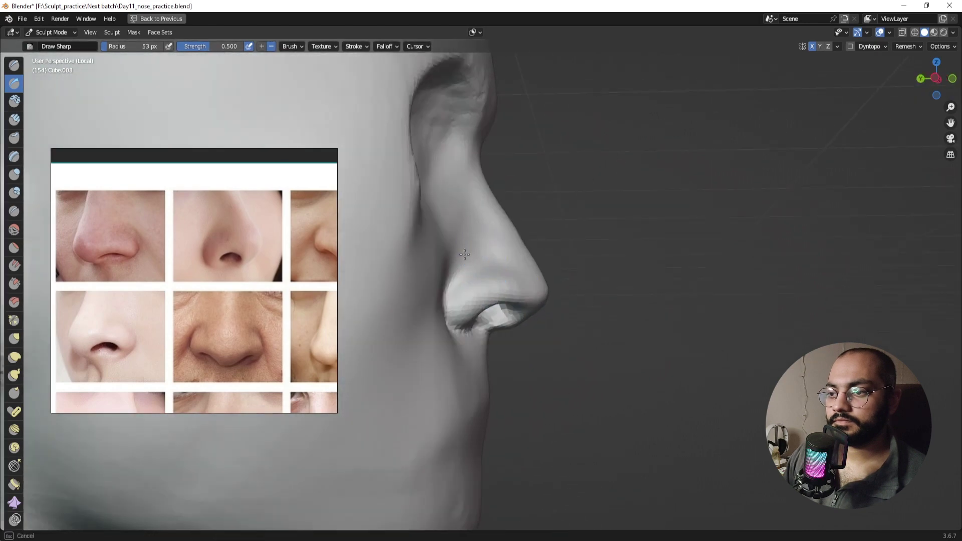
mouse_move(455, 215)
middle_mouse_down()
mouse_move(417, 249)
mouse_move(526, 240)
mouse_move(504, 313)
mouse_move(481, 335)
mouse_move(451, 340)
mouse_move(445, 332)
middle_mouse_up()
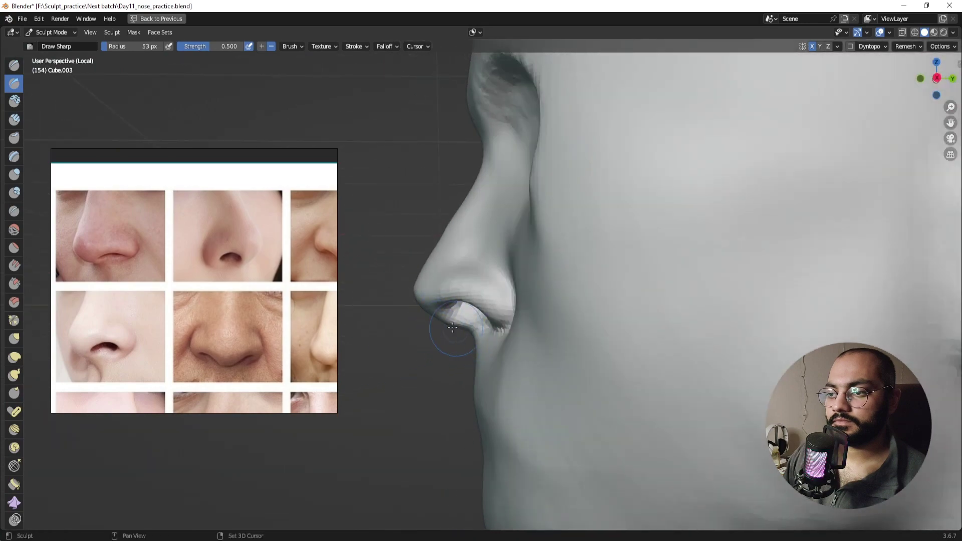
mouse_move(479, 344)
middle_mouse_down()
mouse_move(594, 360)
mouse_move(478, 331)
middle_mouse_up()
middle_click_drag(479, 331, 496, 345)
Step: Return the head to Object Mode and leave local view to show all the busts
key("ctrl+Tab")
left_click(620, 318)
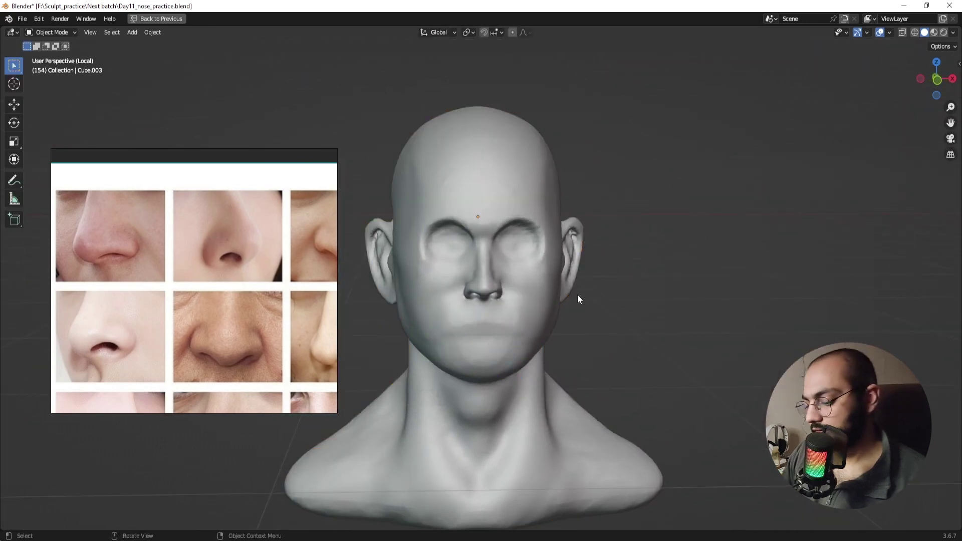
key("KP_Divide")
Step: Move the first, third and fourth busts in toward the second so that the row stands close together
left_click_drag(471, 300, 518, 351, "alt+shift")
left_click_drag(381, 301, 513, 326, "alt+shift")
left_click_drag(514, 325, 616, 323, "alt+shift")
left_click(437, 314)
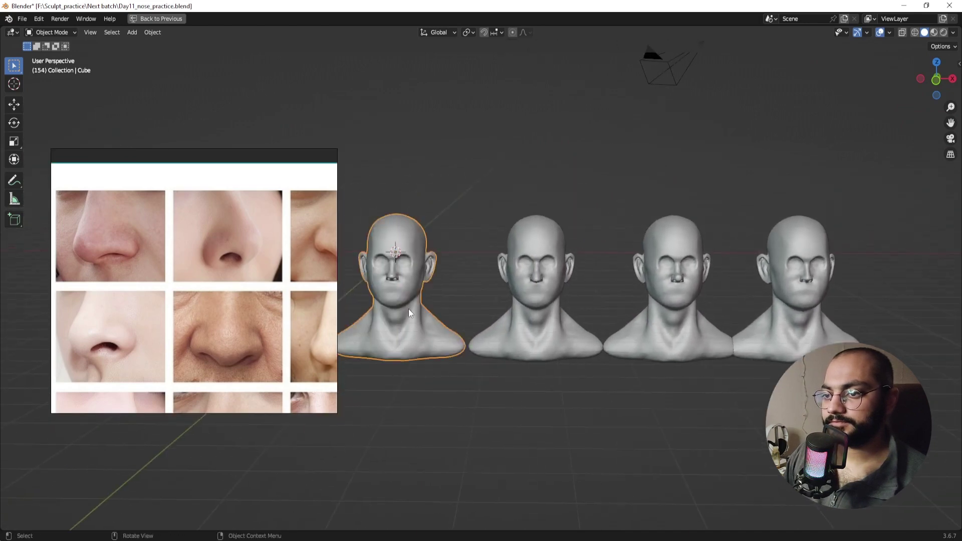
key("g")
left_click(516, 314)
left_click(644, 298)
key("g")
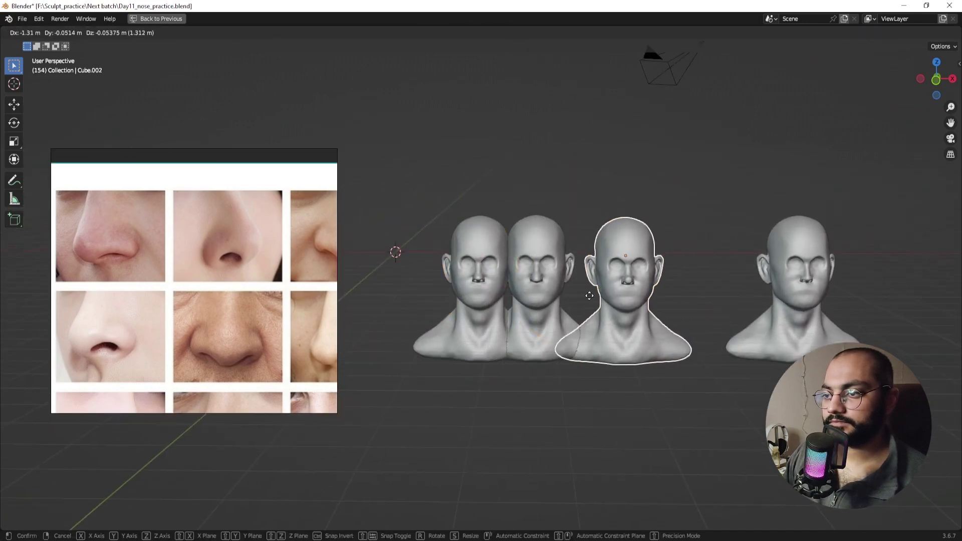
left_click(549, 295)
left_click(782, 295)
key("g")
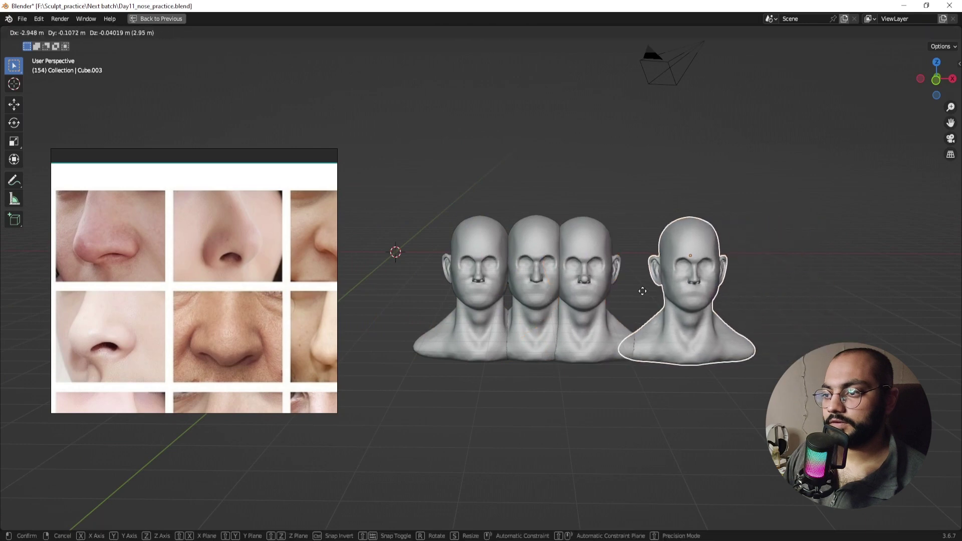
left_click(585, 288)
Step: Compare the four noses side by side and examine the reference board's nose drawings and the Greek-to-Turned Up profile chart
scroll(708, 269, "up", 6)
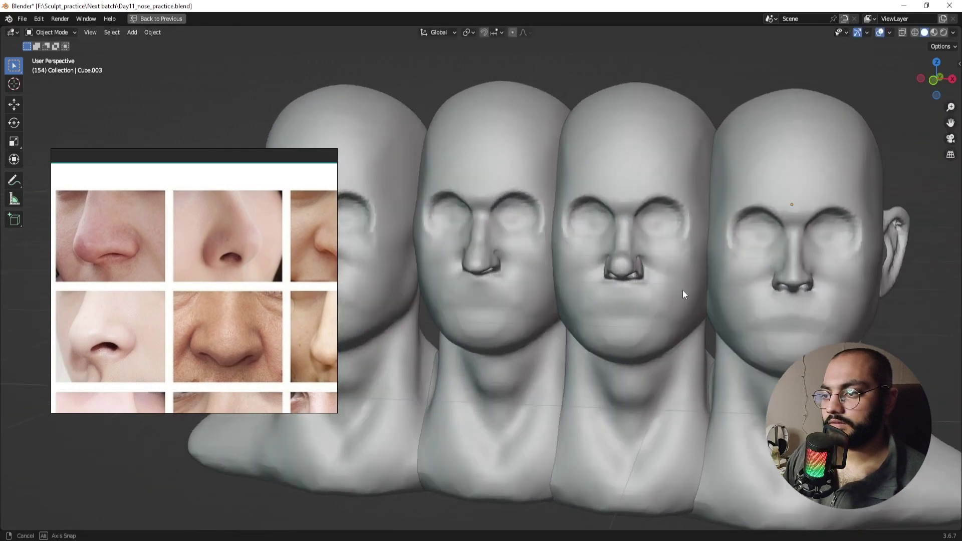
mouse_move(682, 290)
middle_mouse_down()
mouse_move(612, 285)
mouse_move(816, 286)
mouse_move(700, 281)
middle_mouse_up()
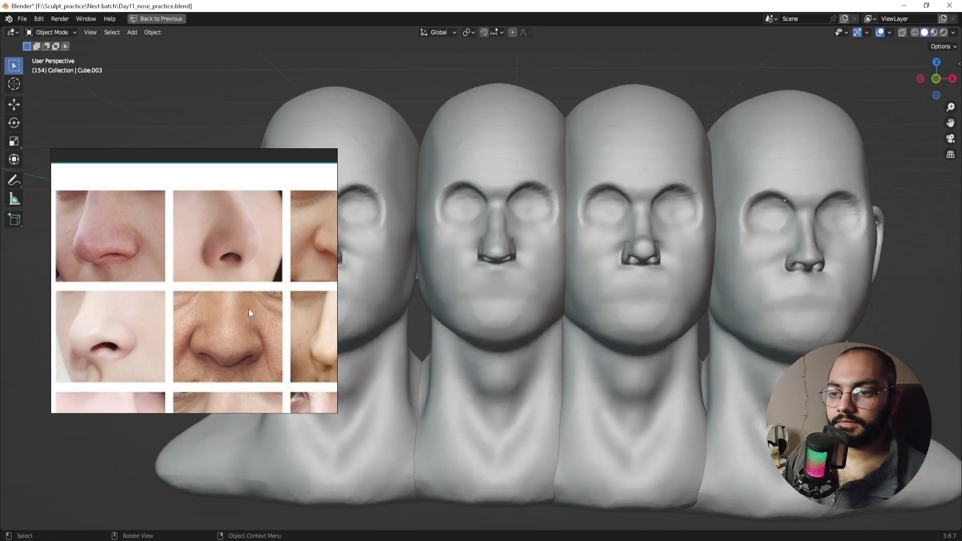
left_click_drag(125, 325, 272, 323, "alt")
left_click_drag(63, 304, 200, 301, "alt")
left_click_drag(55, 253, 224, 359, "alt")
left_click_drag(129, 280, 212, 282, "alt")
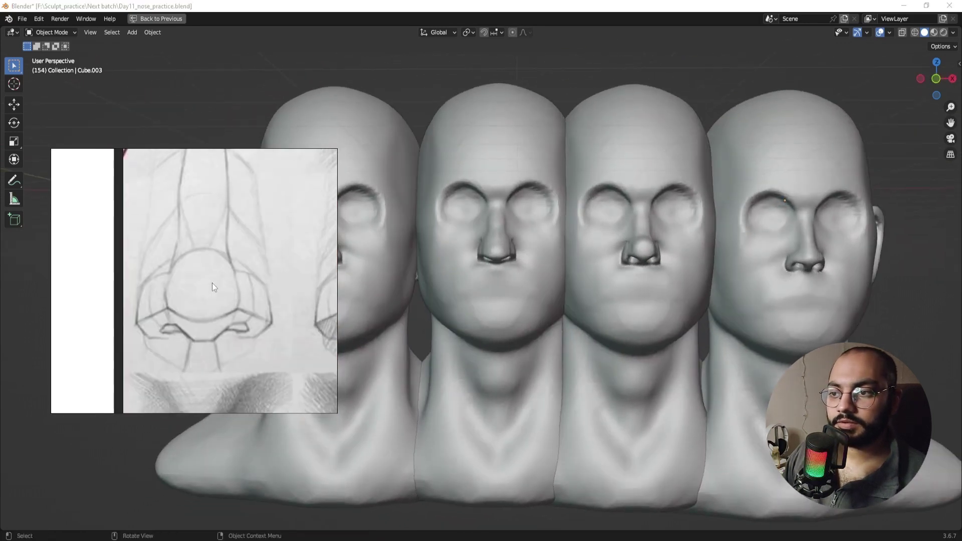
scroll(190, 352, "down", 4)
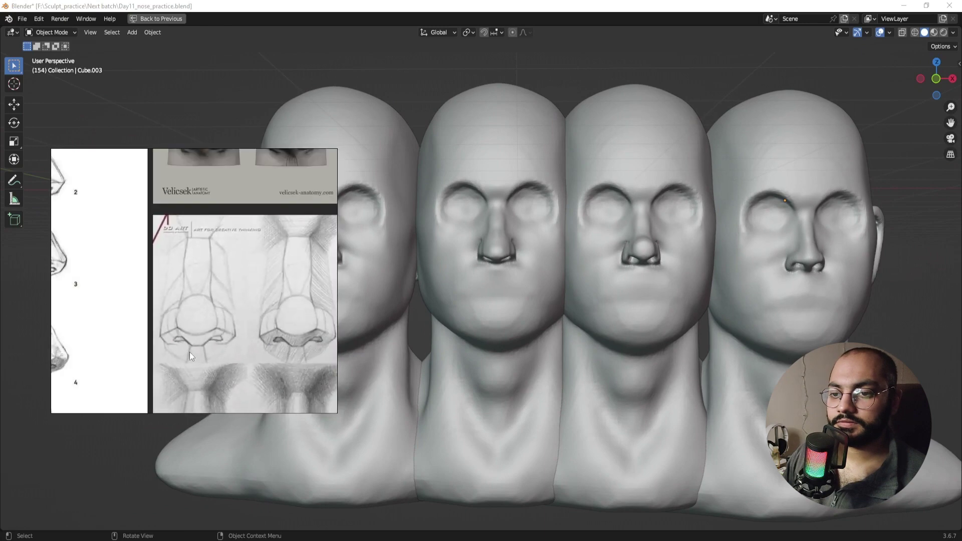
scroll(271, 247, "up", 2)
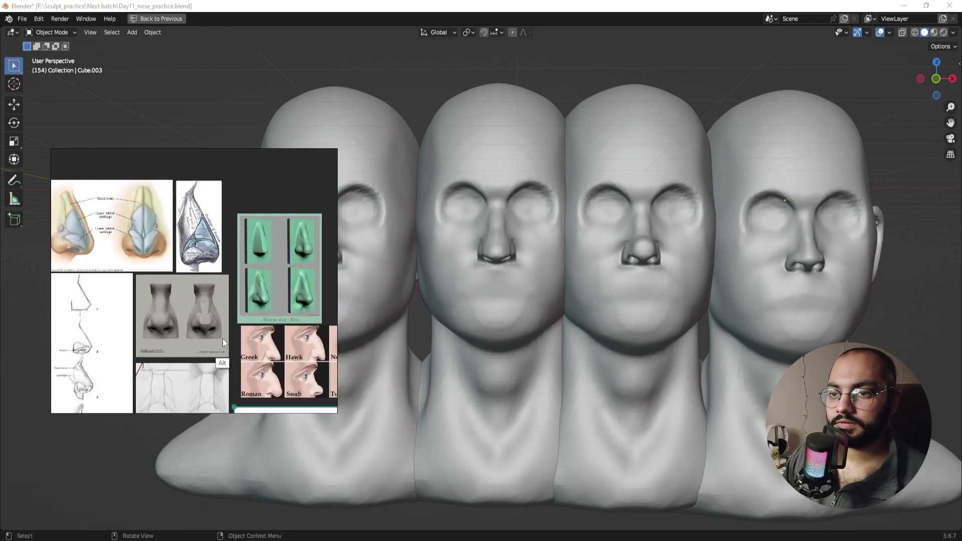
middle_click_drag(513, 283, 593, 298)
left_click_drag(261, 350, 193, 269, "alt")
scroll(257, 278, "up", 4)
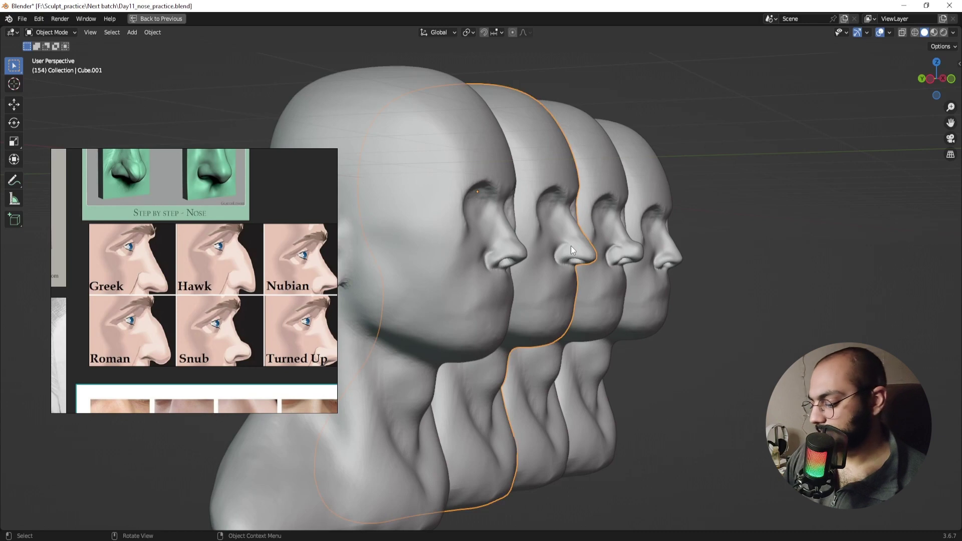
Step: Isolate the second bust in local view and put it in Sculpt Mode with its nose in profile
key("KP_Divide")
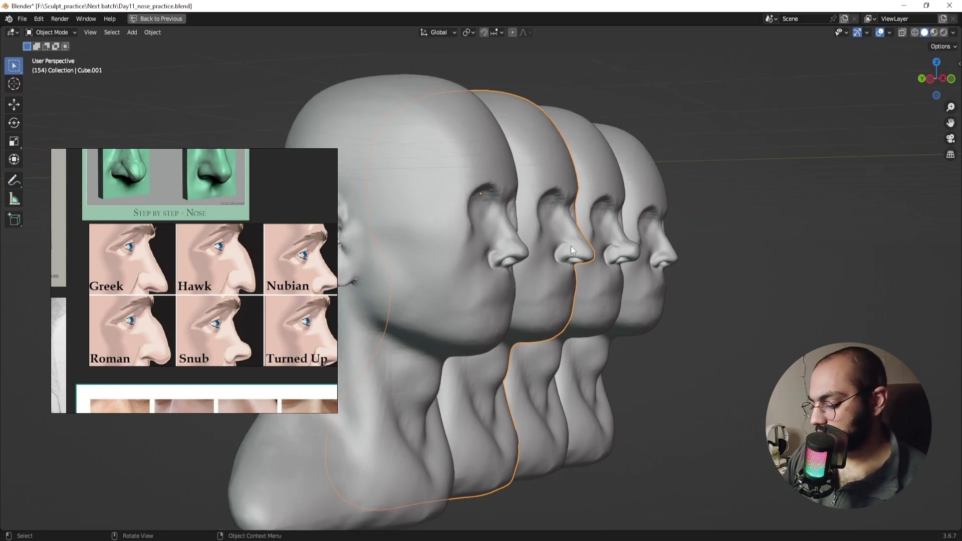
scroll(575, 239, "up", 10)
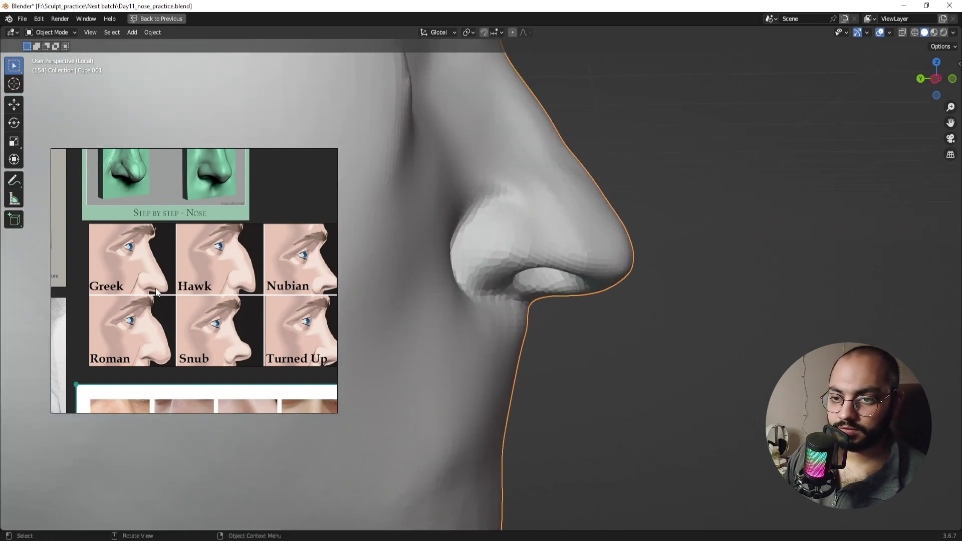
mouse_move(471, 278)
middle_mouse_down()
mouse_move(564, 294)
mouse_move(530, 286)
middle_mouse_up()
key("ctrl+Tab")
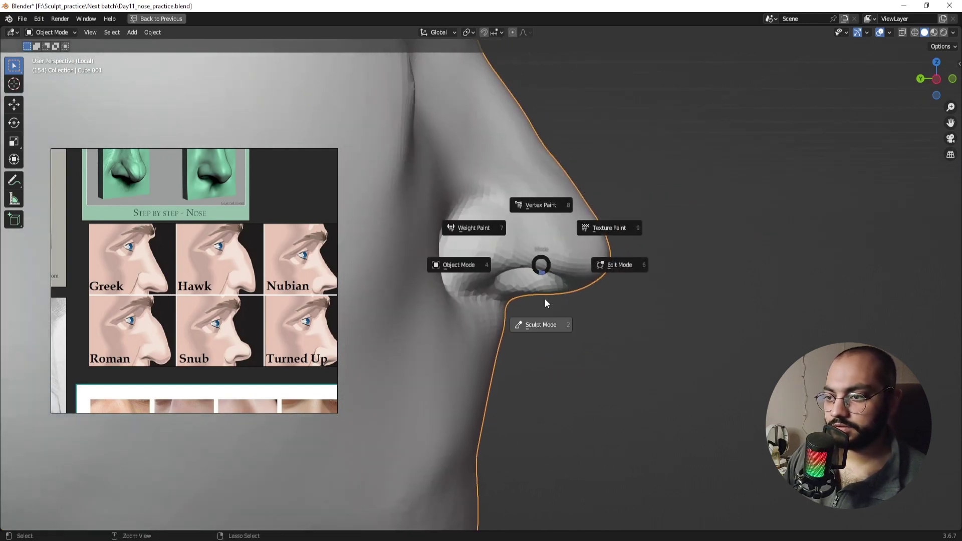
left_click(545, 306)
middle_click_drag(589, 301, 554, 286)
Step: Pull the underside of the nose tip forward and down in profile with Grab at a 192 px radius
key("g")
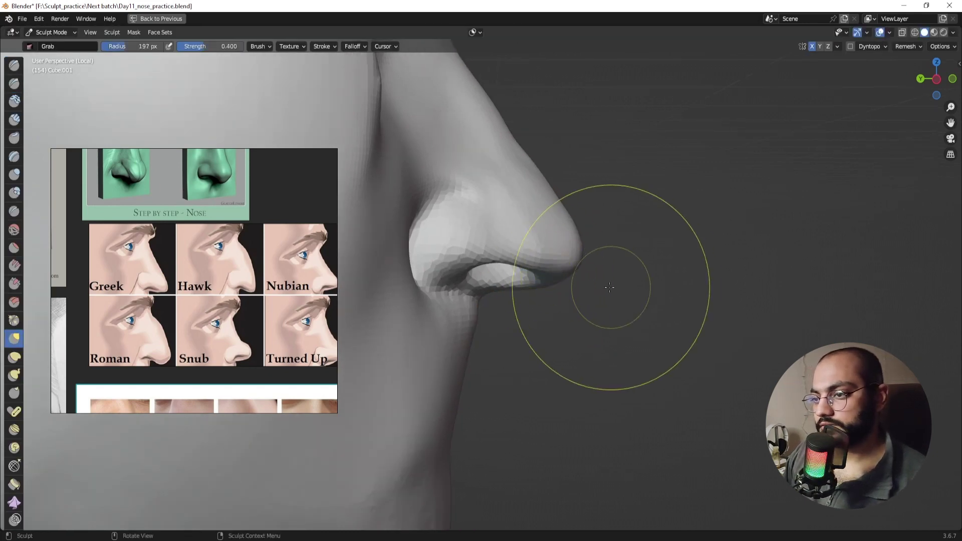
left_click_drag(556, 337, 551, 337)
key("f")
left_click(483, 302)
mouse_move(483, 303)
left_mouse_down()
mouse_move(474, 308)
mouse_move(530, 303)
left_mouse_up()
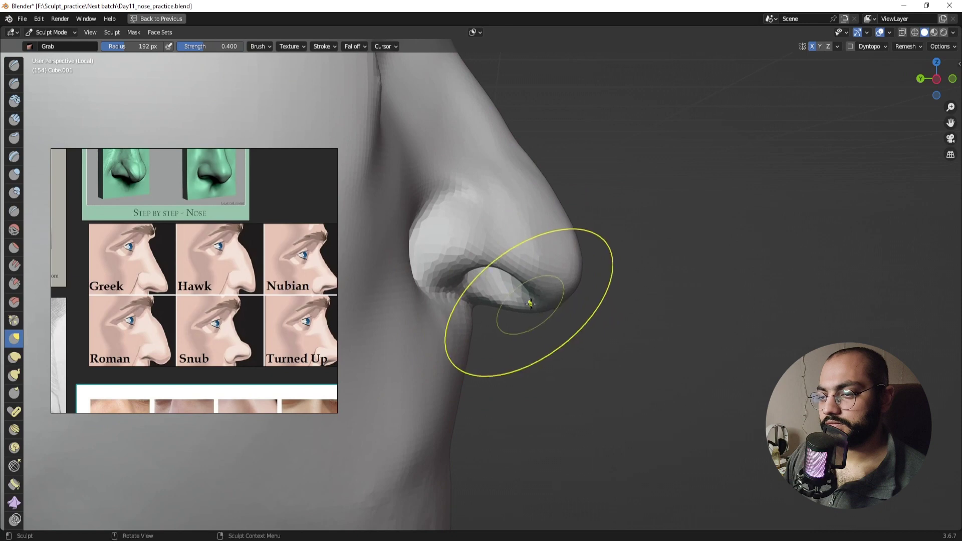
mouse_move(530, 302)
middle_mouse_down()
mouse_move(450, 299)
mouse_move(472, 333)
mouse_move(557, 292)
mouse_move(518, 298)
middle_mouse_up()
Step: Reshape the nose tip and nostrils from the front and below with Grab, reducing the radius to 127 px
key("f")
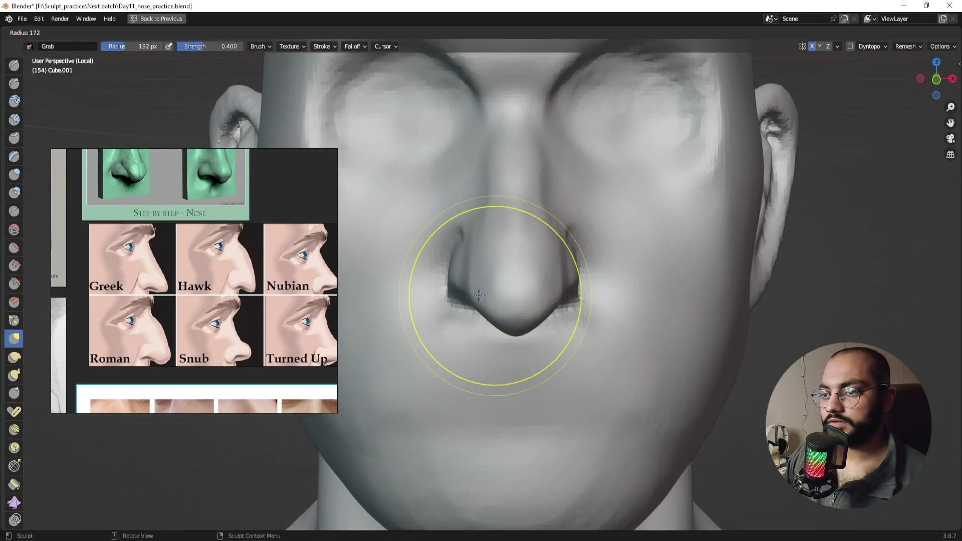
left_click(495, 295)
mouse_move(495, 296)
left_mouse_down()
mouse_move(507, 310)
mouse_move(477, 324)
left_mouse_up()
middle_click_drag(478, 324, 490, 279)
key("f")
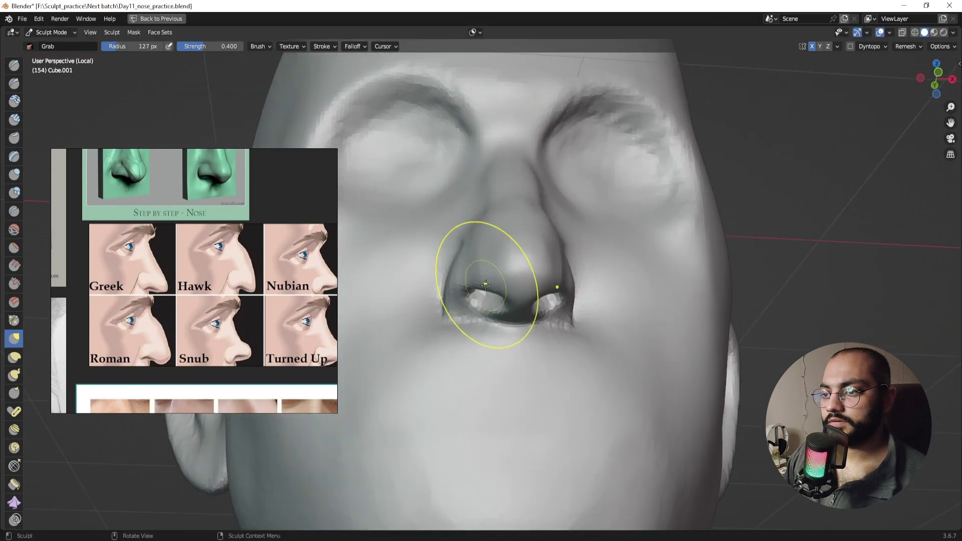
left_click(554, 280)
mouse_move(554, 281)
middle_mouse_down()
mouse_move(594, 308)
mouse_move(509, 276)
mouse_move(504, 266)
mouse_move(525, 229)
mouse_move(534, 309)
mouse_move(515, 300)
mouse_move(569, 272)
mouse_move(606, 288)
mouse_move(543, 256)
middle_mouse_up()
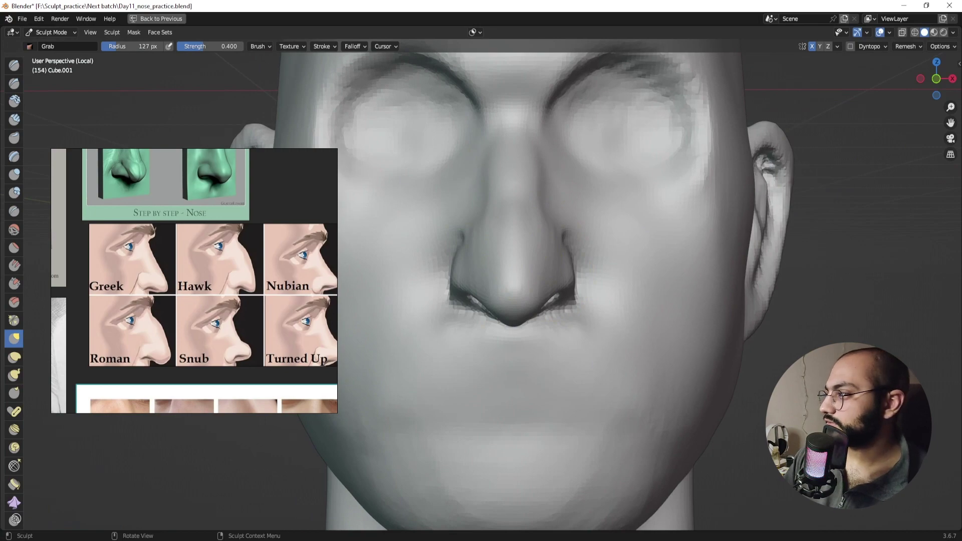
Step: Switch to the Brave browser and search the web for "kratos nose"
left_click_drag(571, 540, 595, 5)
left_click(551, 40)
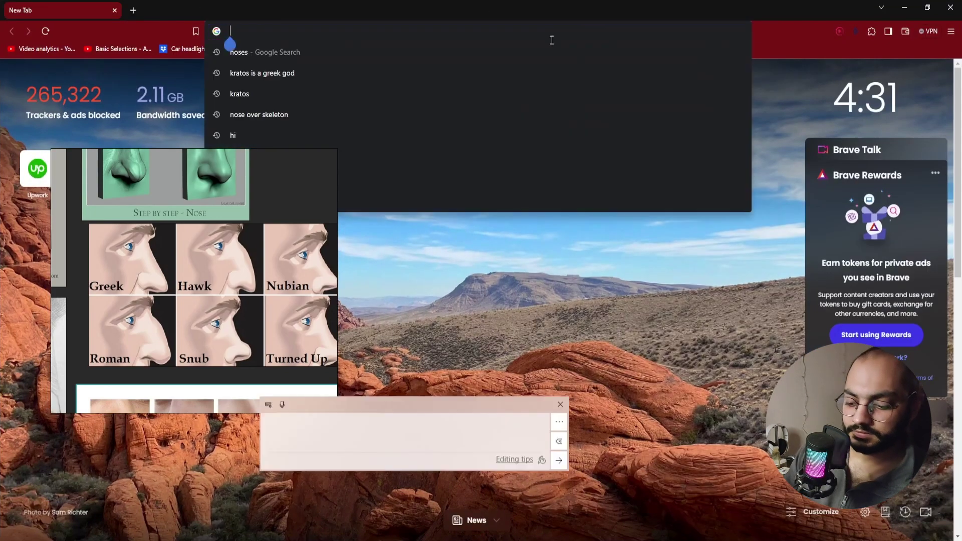
type("kratos ns")
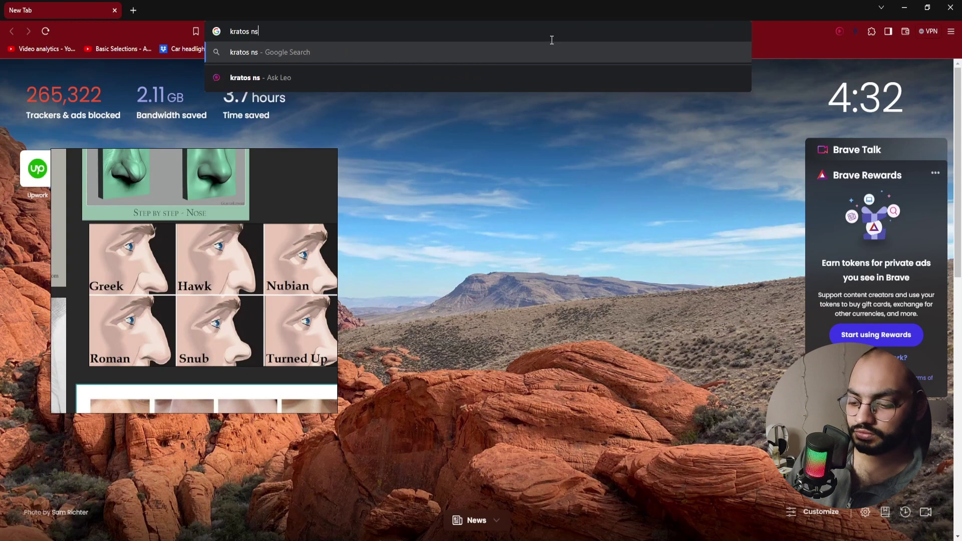
key("BackSpace")
type("ose")
key("Return")
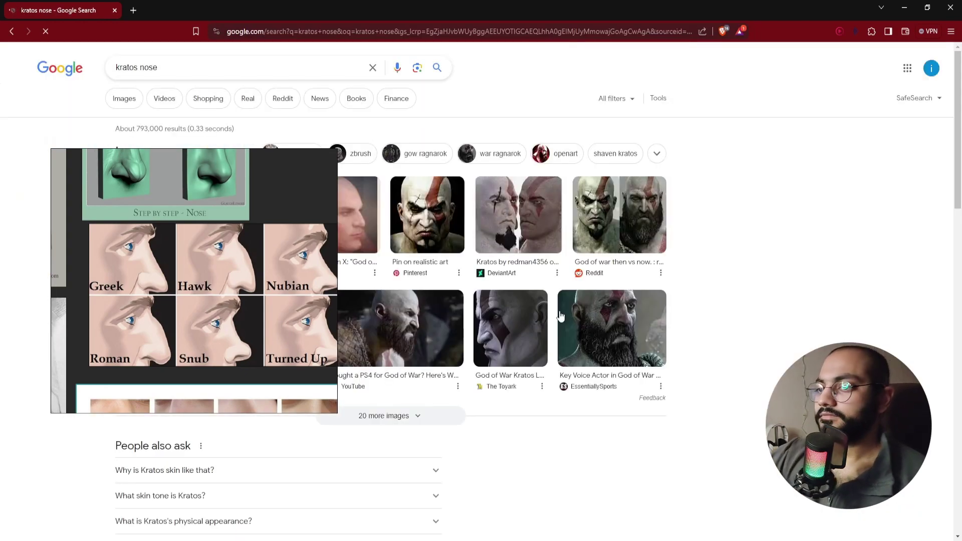
Step: Add the frontal Kratos portrait from Pinterest to the reference board, place it beside the other images and zoom to it
left_click(427, 226)
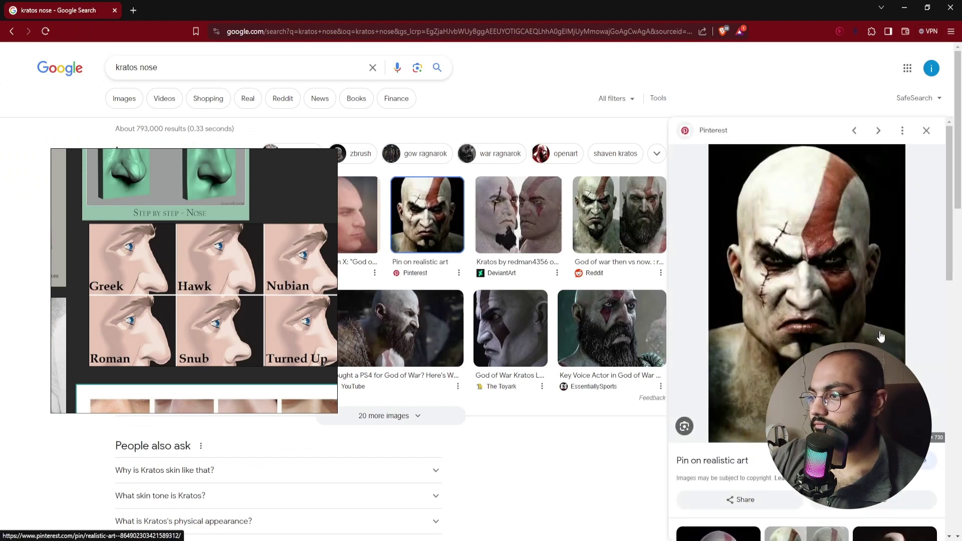
left_click_drag(879, 338, 309, 198)
scroll(293, 220, "down", 10)
middle_click_drag(296, 221, 207, 227)
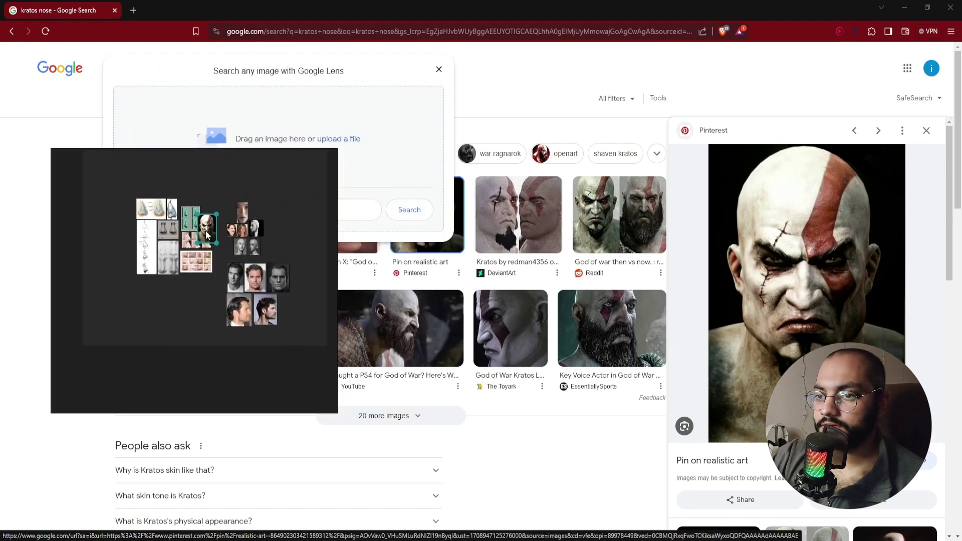
left_click_drag(207, 226, 299, 208)
double_click(296, 217)
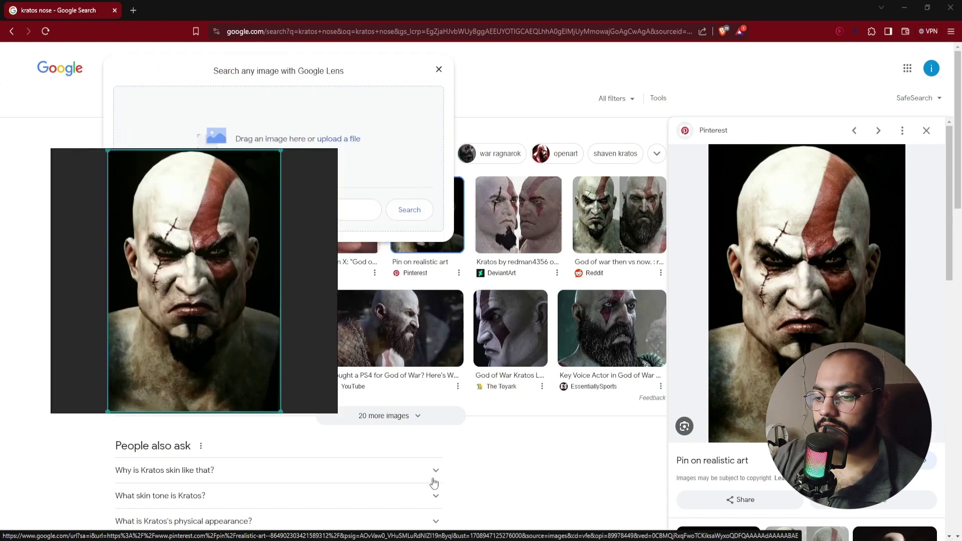
Step: Return to Blender and push the sides of the nose tip inward above the nostril wings with Grab at about 100 px in front view
key("alt+Tab")
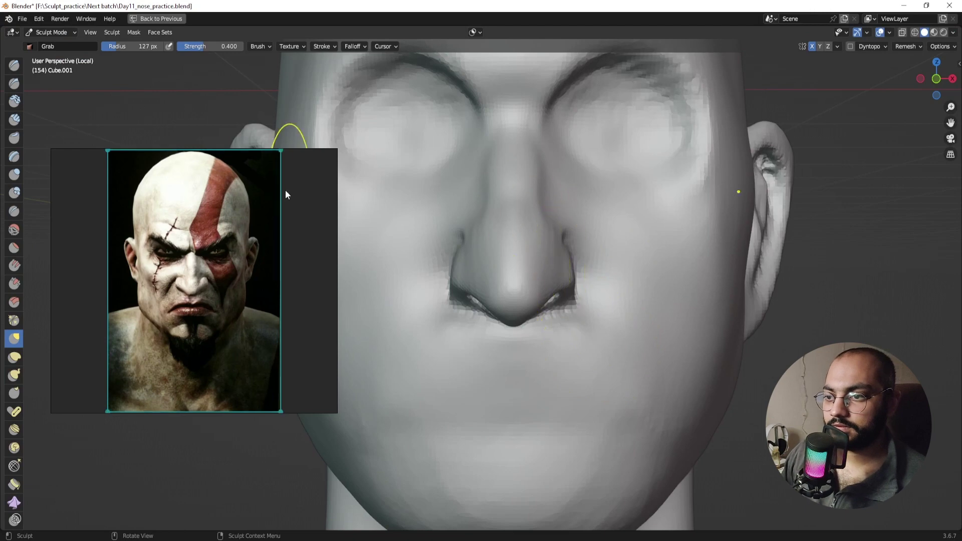
middle_click_drag(453, 207, 514, 212, "shift")
mouse_move(514, 218)
middle_mouse_down()
mouse_move(526, 221)
mouse_move(503, 219)
middle_mouse_up()
key("KP_1")
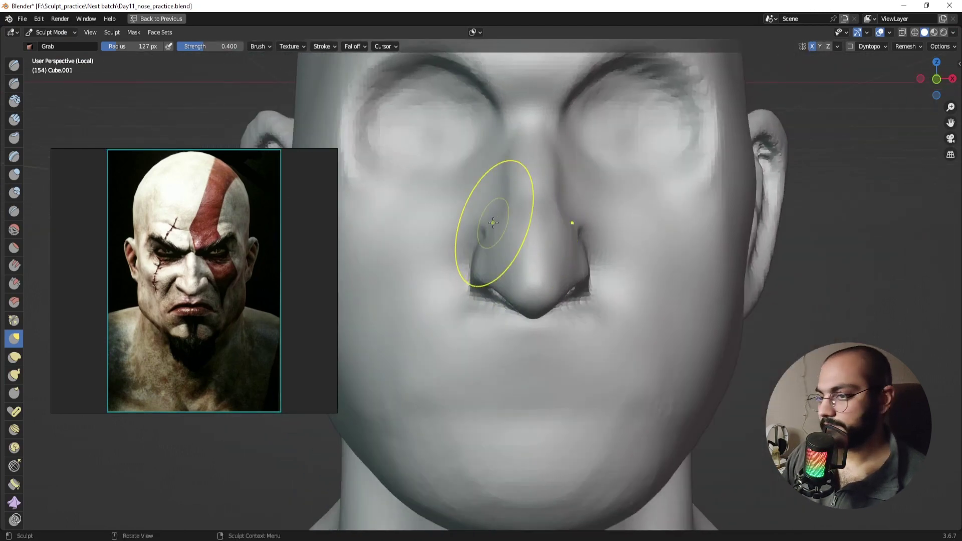
scroll(523, 229, "up", 4)
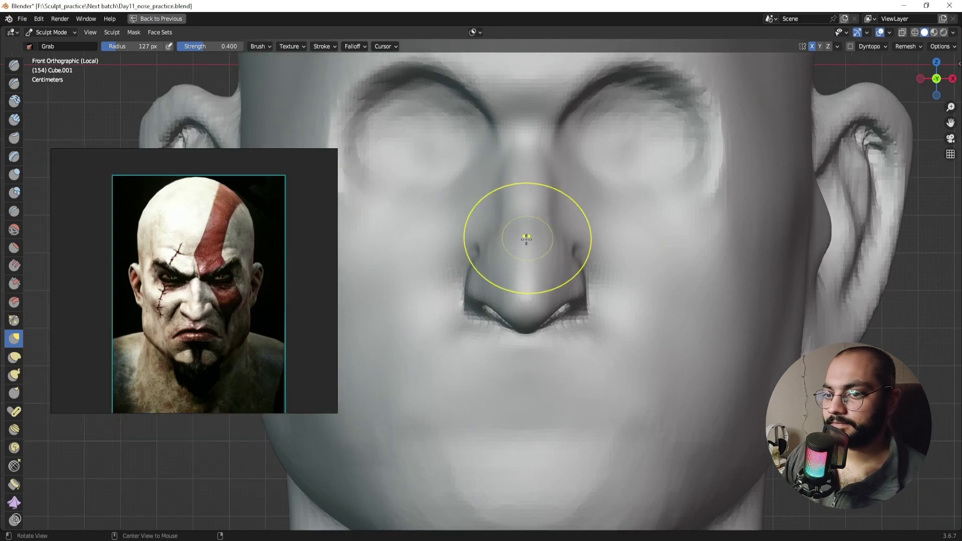
mouse_move(491, 207)
left_mouse_down()
mouse_move(495, 248)
mouse_move(520, 253)
left_mouse_up()
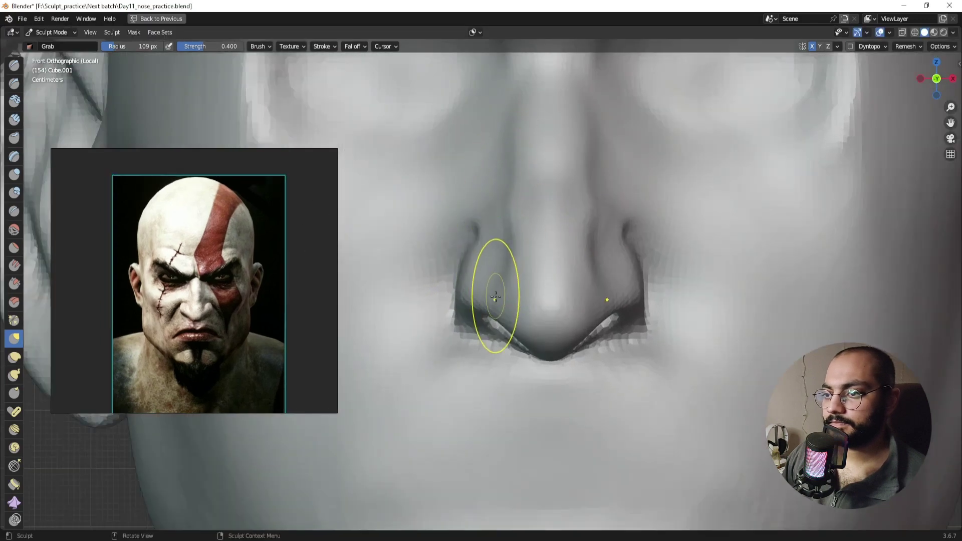
left_click_drag(496, 297, 514, 301)
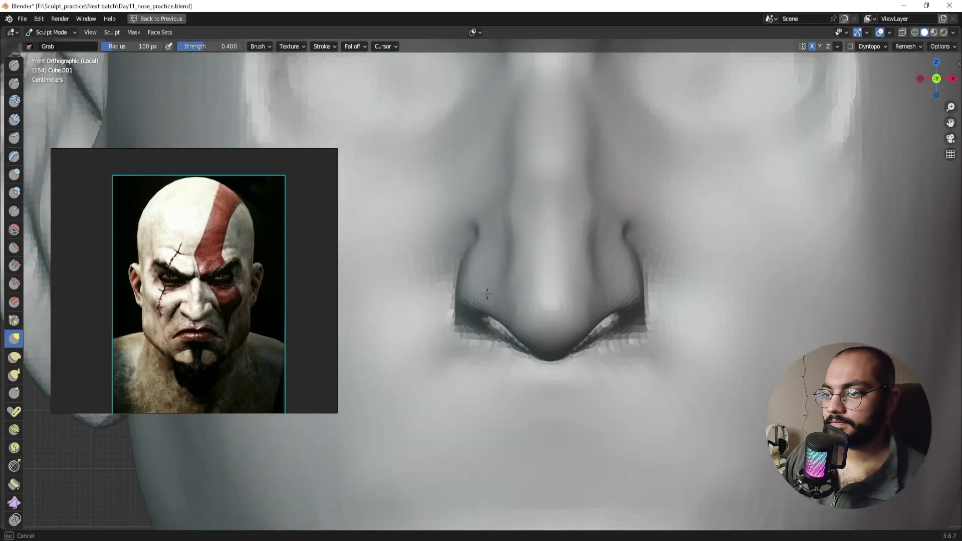
left_click_drag(486, 255, 495, 231)
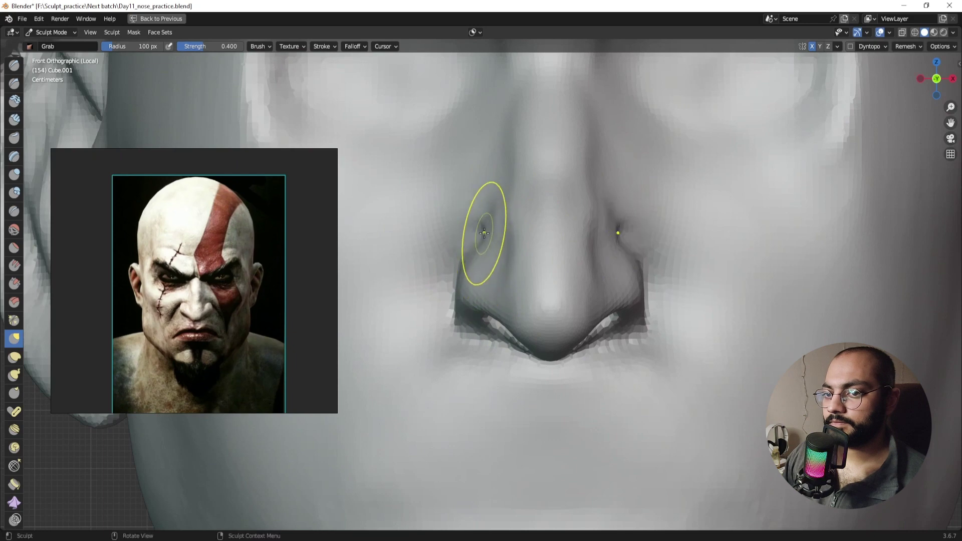
mouse_move(483, 233)
middle_mouse_down("shift")
mouse_move(495, 239)
mouse_move(462, 262)
middle_mouse_up("shift")
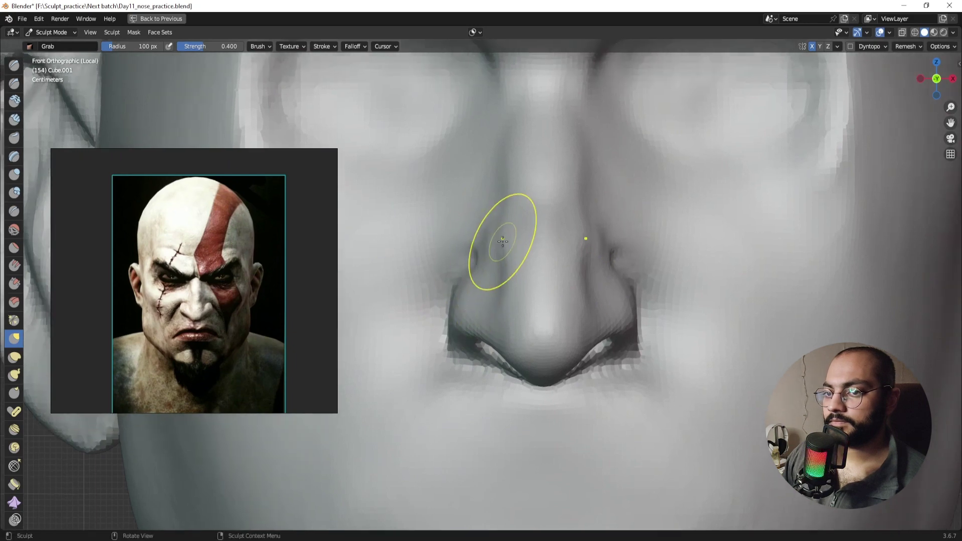
Step: Narrow the lower sides of the nose bridge with Grab at a 119 px radius
key("f")
left_click(509, 240)
left_click_drag(501, 241, 510, 242)
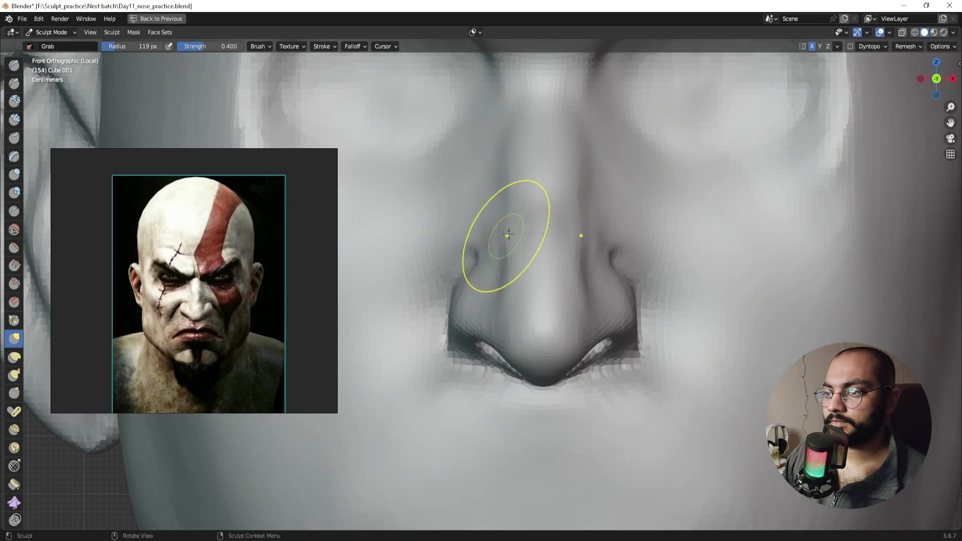
middle_click_drag(515, 215, 514, 241, "shift")
left_click_drag(515, 266, 515, 262)
middle_click_drag(526, 232, 526, 247, "shift")
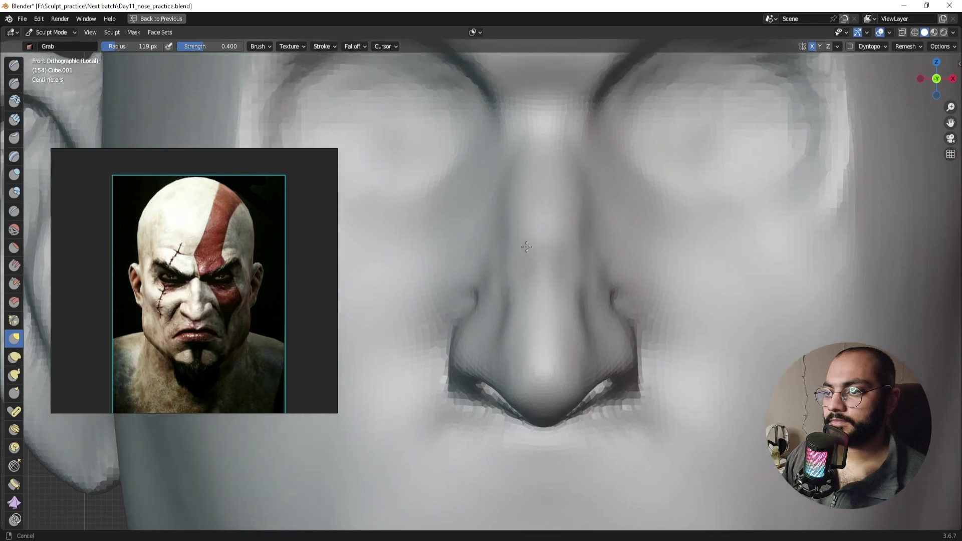
Step: Pull the upper bridge sides outward and the lower ones inward with Grab, reducing the radius to 96 px
left_click_drag(512, 222, 491, 216)
key("f")
left_click(527, 226)
mouse_move(505, 272)
left_mouse_down()
mouse_move(605, 311)
mouse_move(638, 339)
mouse_move(550, 343)
mouse_move(521, 281)
left_mouse_up()
key("f")
left_click(592, 282)
left_click_drag(520, 280, 555, 252, "alt")
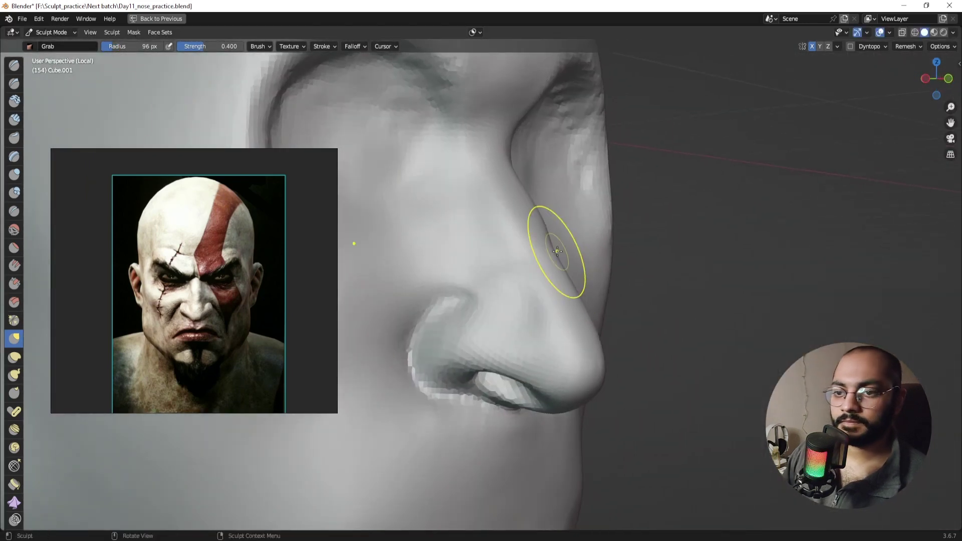
left_click_drag(409, 280, 437, 281, "alt")
middle_click_drag(436, 280, 440, 280)
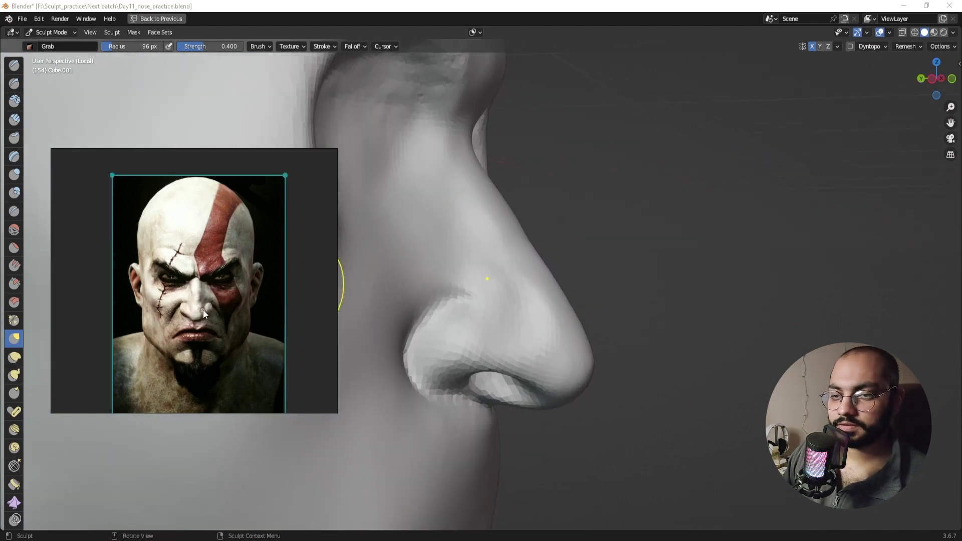
Step: Carve a crease around the top of the nostril wing with Draw Sharp at a 74 px radius
left_click(13, 65)
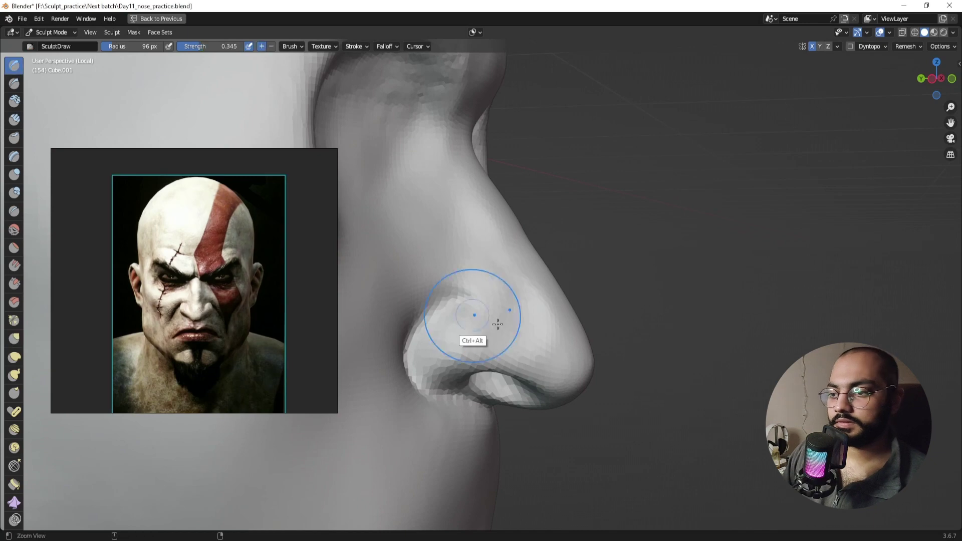
middle_click_drag(461, 311, 543, 317)
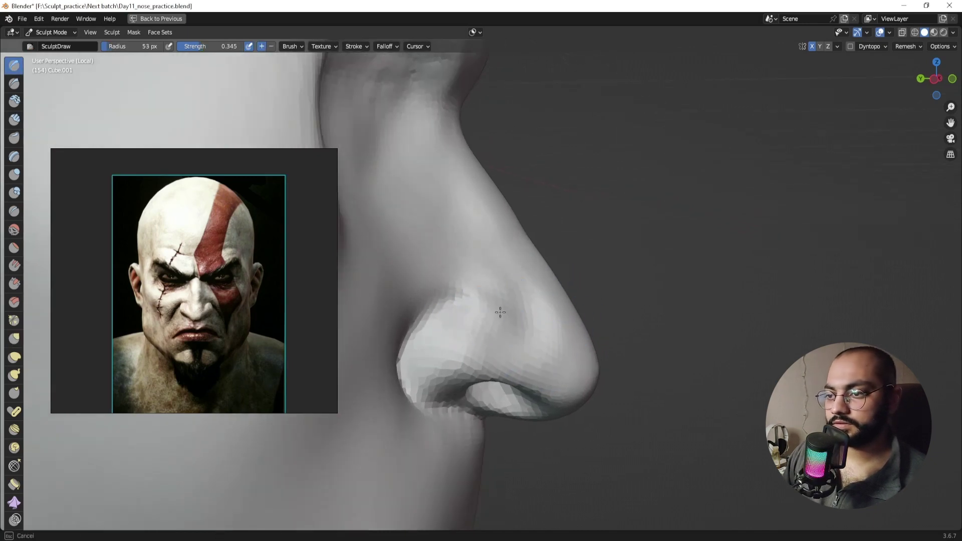
left_click(14, 84)
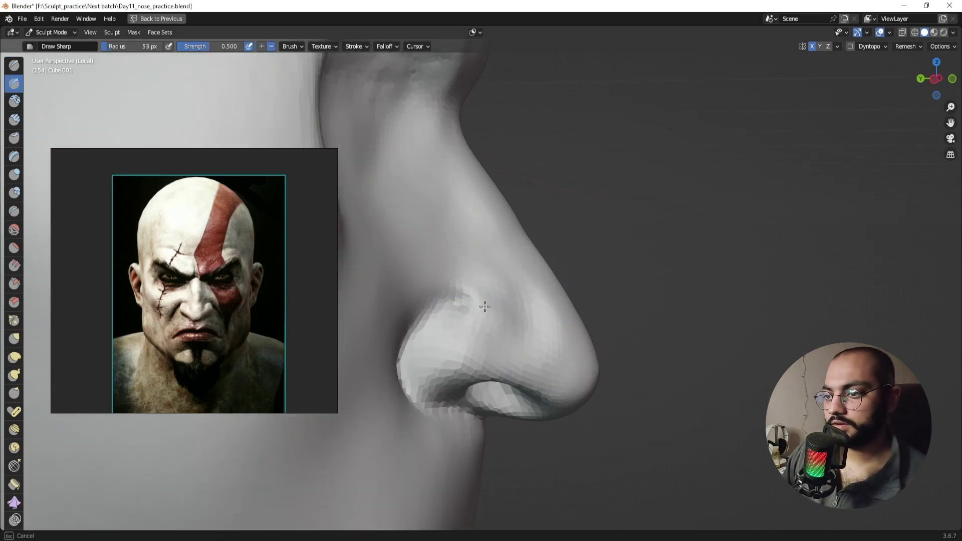
middle_click_drag(495, 321, 518, 344)
mouse_move(487, 315)
middle_mouse_down()
mouse_move(470, 328)
mouse_move(520, 320)
mouse_move(485, 322)
middle_mouse_up()
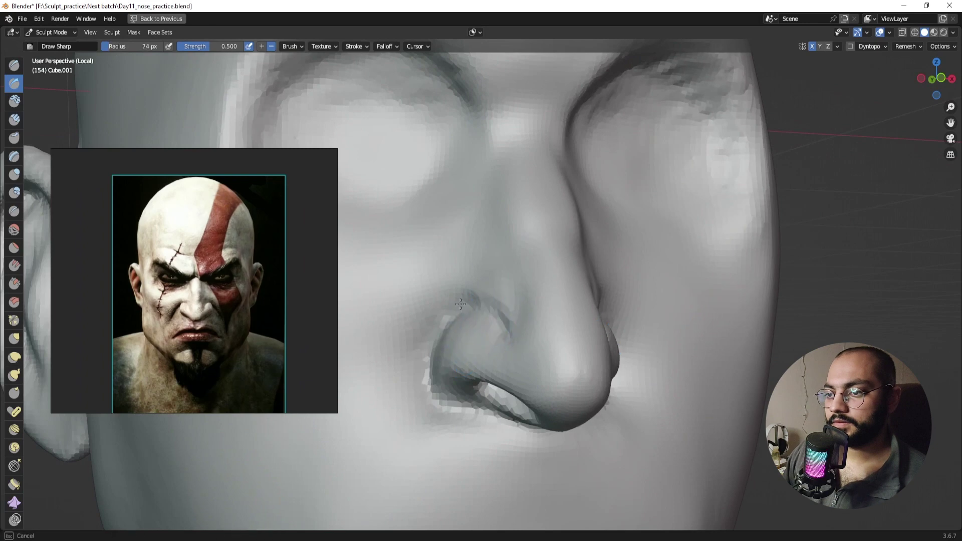
mouse_move(487, 299)
middle_mouse_down()
mouse_move(520, 314)
mouse_move(400, 206)
mouse_move(504, 279)
middle_mouse_up()
Step: Work the cheek fold beside the nostril wing with Clay Strips at about 98 px and smooth the area
left_click(14, 119)
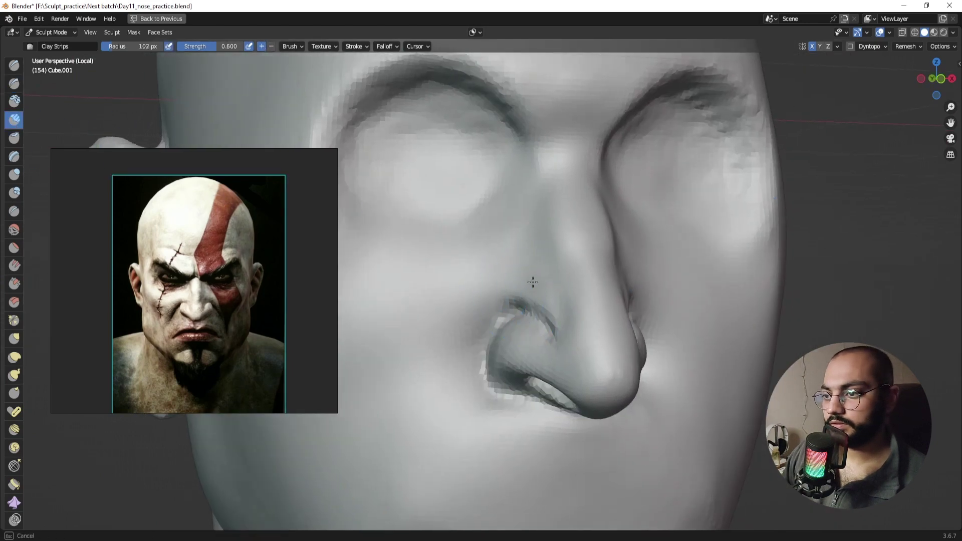
mouse_move(468, 308)
left_mouse_down()
mouse_move(436, 341)
mouse_move(489, 261)
mouse_move(448, 272)
mouse_move(512, 268)
left_mouse_up()
mouse_move(516, 268)
left_mouse_down()
mouse_move(529, 258)
mouse_move(431, 298)
left_mouse_up()
left_click_drag(398, 357, 448, 322, "shift")
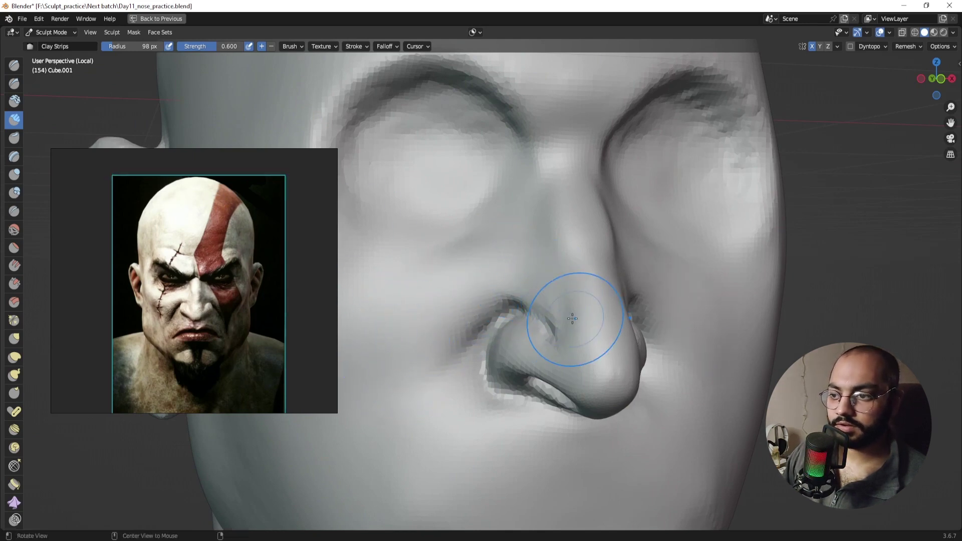
mouse_move(572, 319)
middle_mouse_down()
mouse_move(571, 333)
mouse_move(556, 299)
mouse_move(610, 329)
mouse_move(577, 318)
middle_mouse_up()
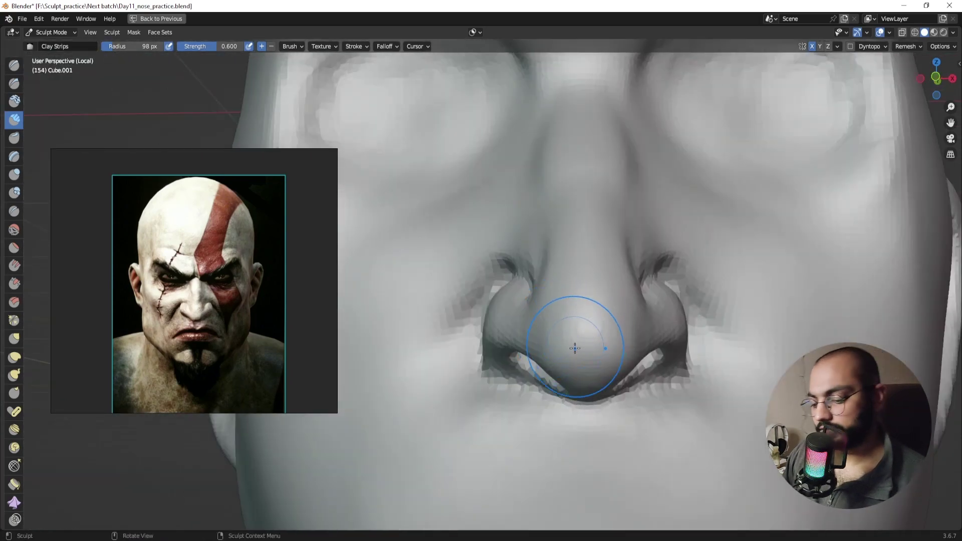
Step: Widen and round the nose tip in front view with Grab, raising the radius to 140 px
key("g")
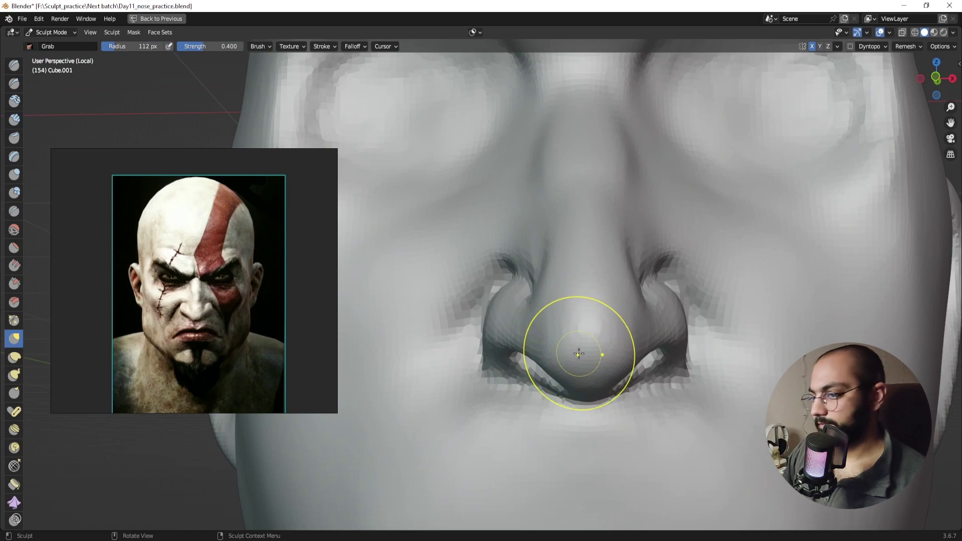
key("KP_1")
middle_click_drag(698, 361, 698, 331, "shift")
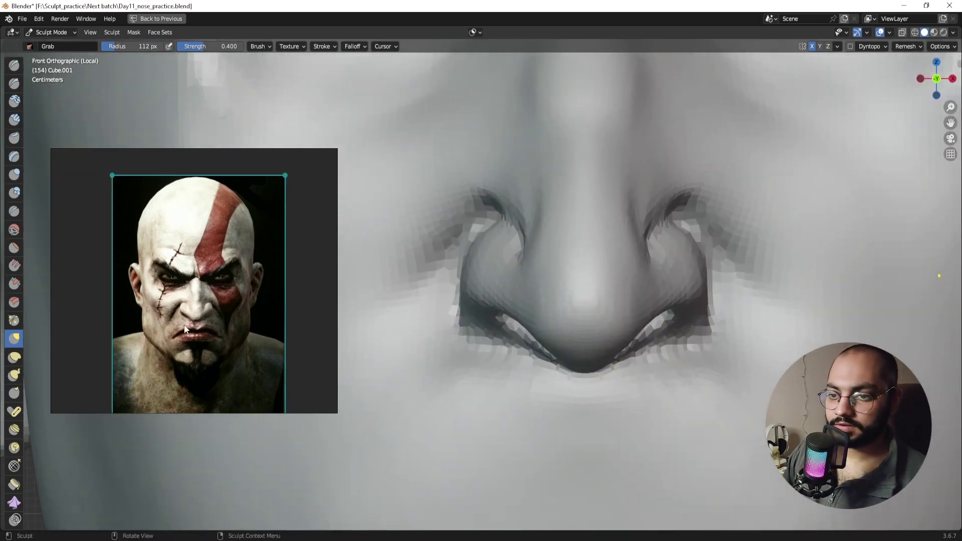
middle_click_drag(579, 380, 578, 366, "ctrl")
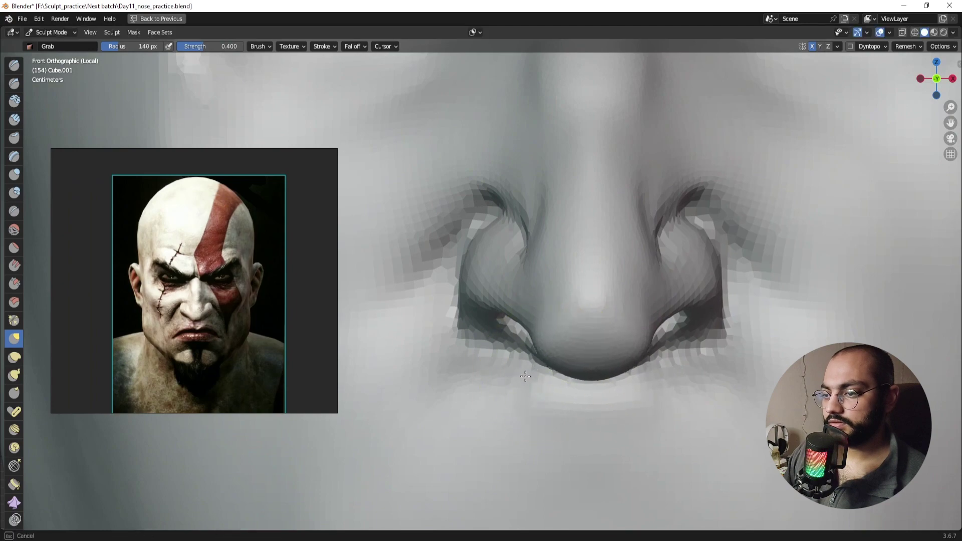
mouse_move(525, 376)
middle_mouse_down()
mouse_move(601, 309)
mouse_move(680, 354)
mouse_move(627, 350)
mouse_move(545, 367)
mouse_move(551, 307)
mouse_move(588, 304)
middle_mouse_up()
Step: Reduce the Grab radius to 111 px and smooth the fold beside the nostril wing
key("f")
left_click(497, 271)
left_click_drag(499, 257, 412, 286, "shift")
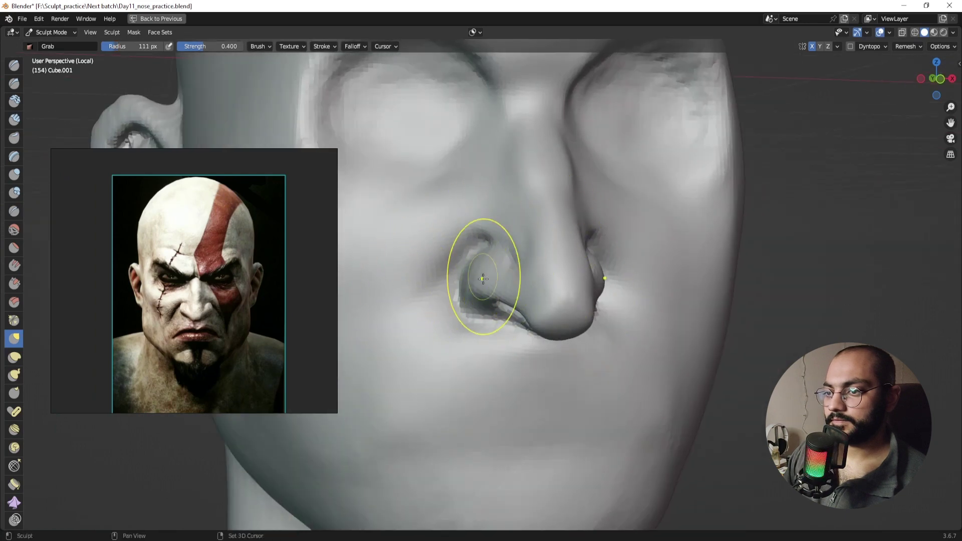
left_click_drag(466, 311, 495, 332, "ctrl+alt")
middle_click_drag(496, 332, 507, 279)
scroll(506, 279, "up", 4)
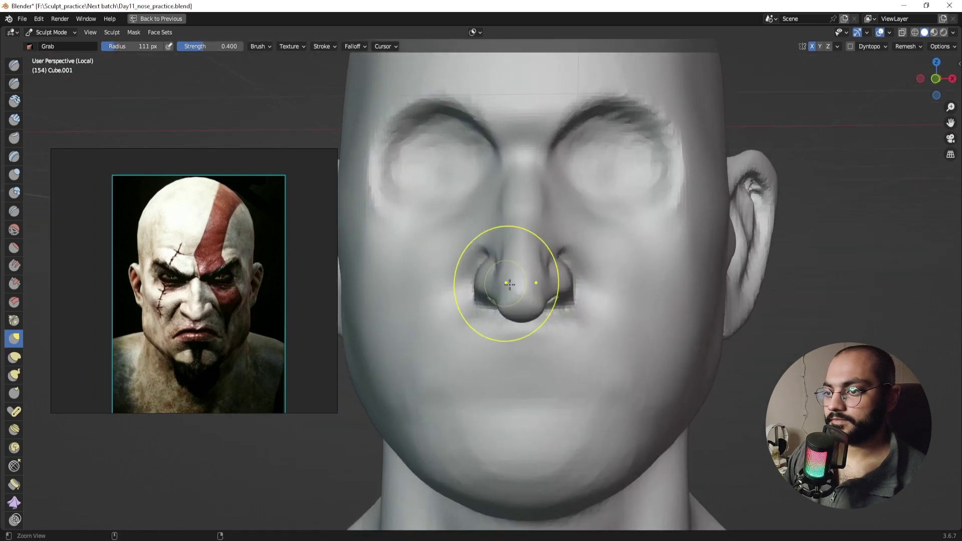
key("KP_1")
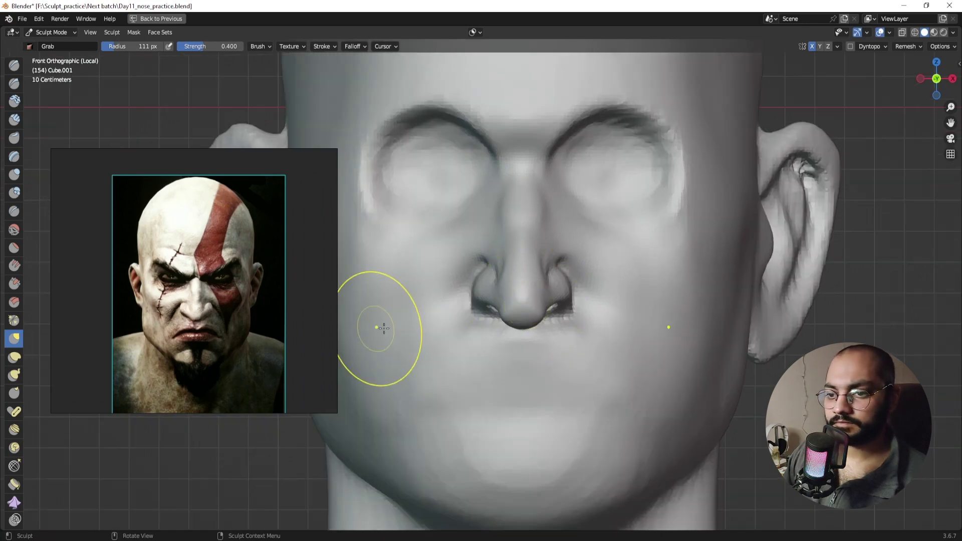
Step: Zoom the Kratos reference in on the face and center it for comparison with the sculpted nose
middle_click_drag(415, 317, 473, 281, "shift")
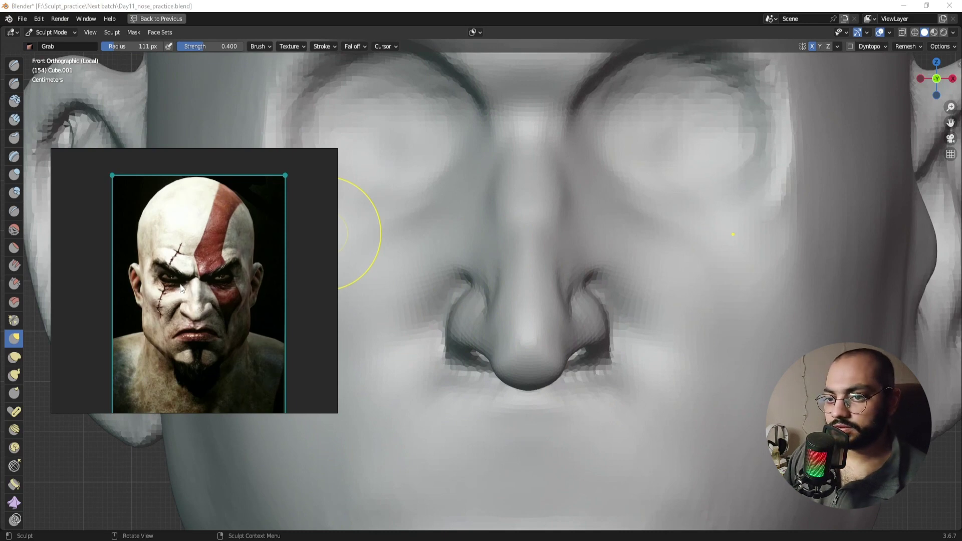
scroll(181, 287, "up", 5)
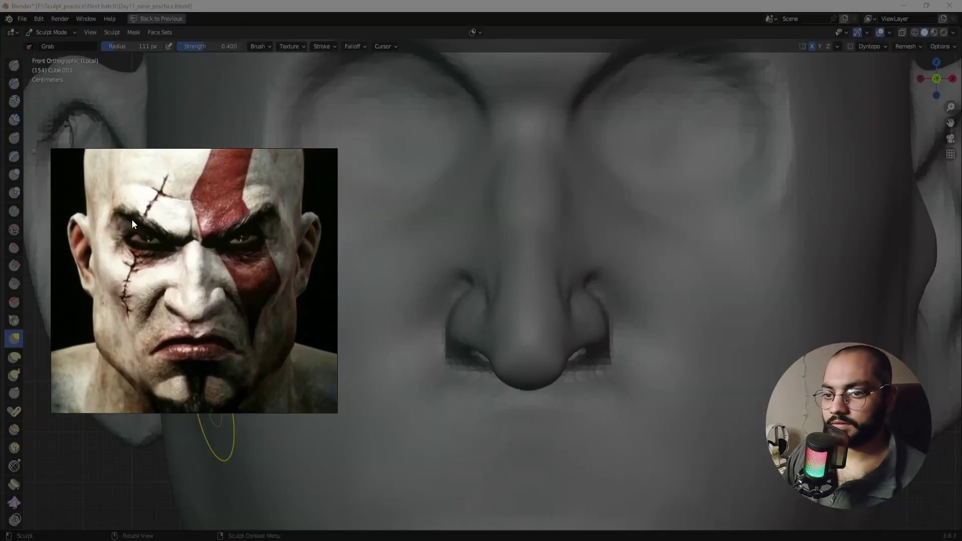
middle_click_drag(162, 224, 182, 255)
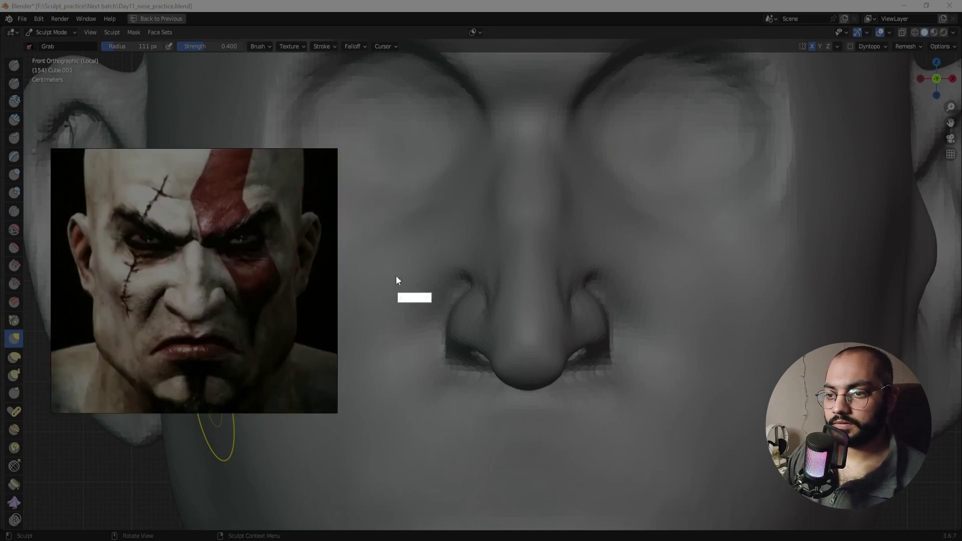
key("Escape")
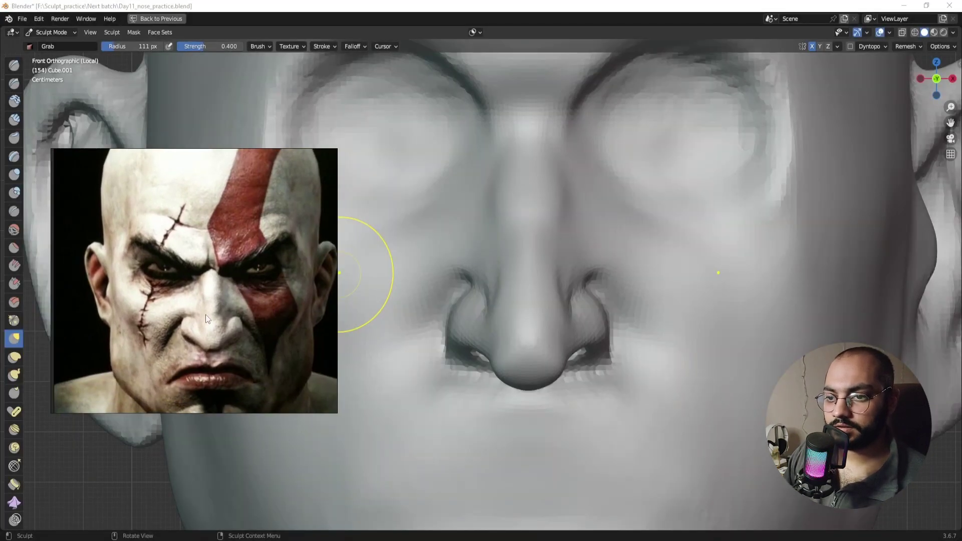
Step: Broaden the lower part of the nose tip with Grab in front view, raising the radius to 140 px
middle_click_drag(466, 286, 463, 302, "shift")
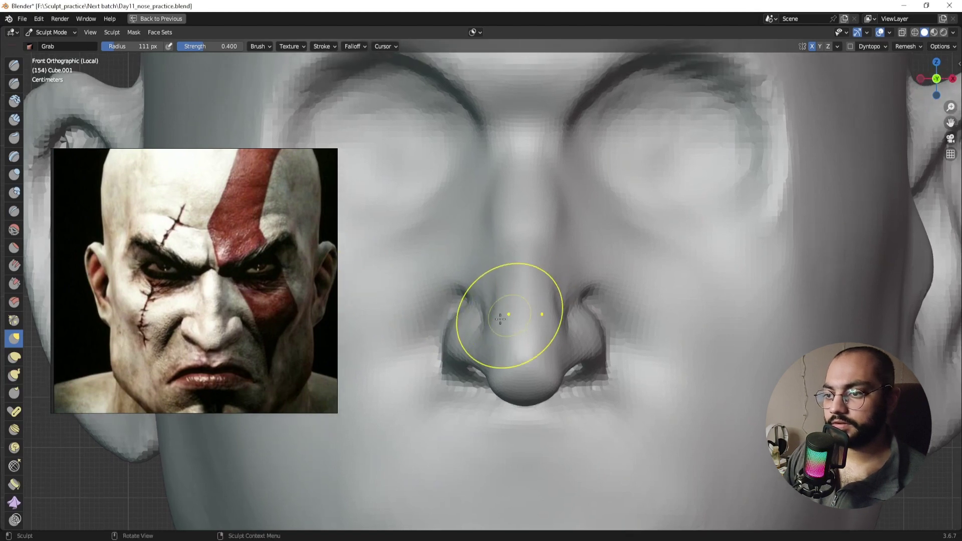
mouse_move(497, 348)
left_mouse_down()
mouse_move(466, 349)
mouse_move(487, 365)
left_mouse_up()
key("f")
left_click(471, 358)
middle_click_drag(499, 313, 497, 332, "shift")
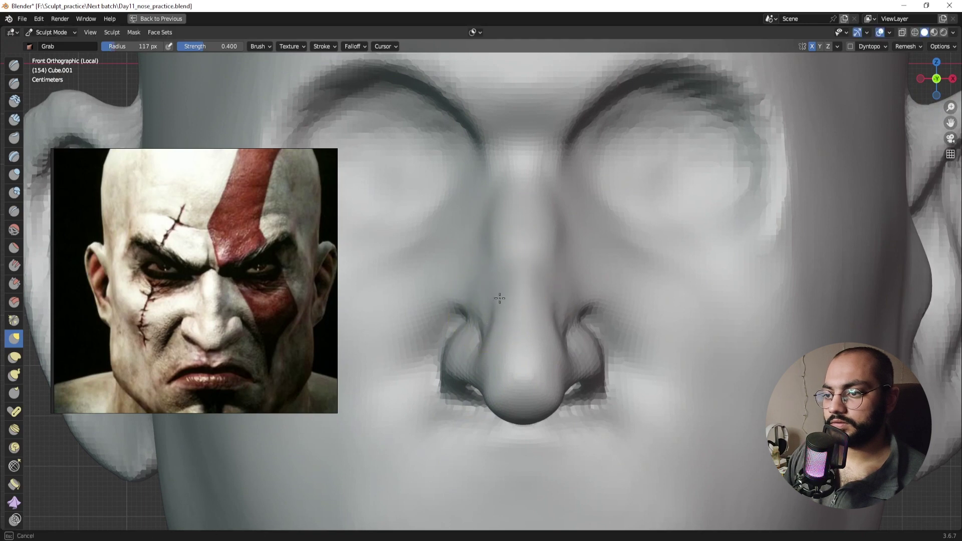
middle_click_drag(492, 370, 494, 330, "shift")
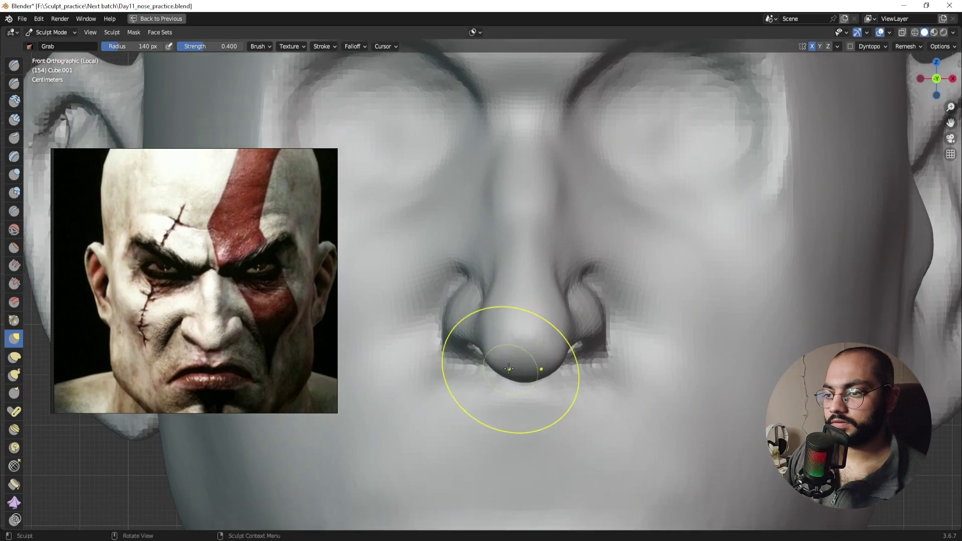
Step: Reduce the Grab radius to 60 px, then set it to 90 px, while checking the nose bridge from several angles
mouse_move(496, 359)
middle_mouse_down()
mouse_move(336, 357)
mouse_move(507, 354)
mouse_move(545, 323)
mouse_move(550, 293)
middle_mouse_up()
scroll(504, 438, "down", 7)
scroll(519, 414, "up", 6)
scroll(523, 294, "up", 2)
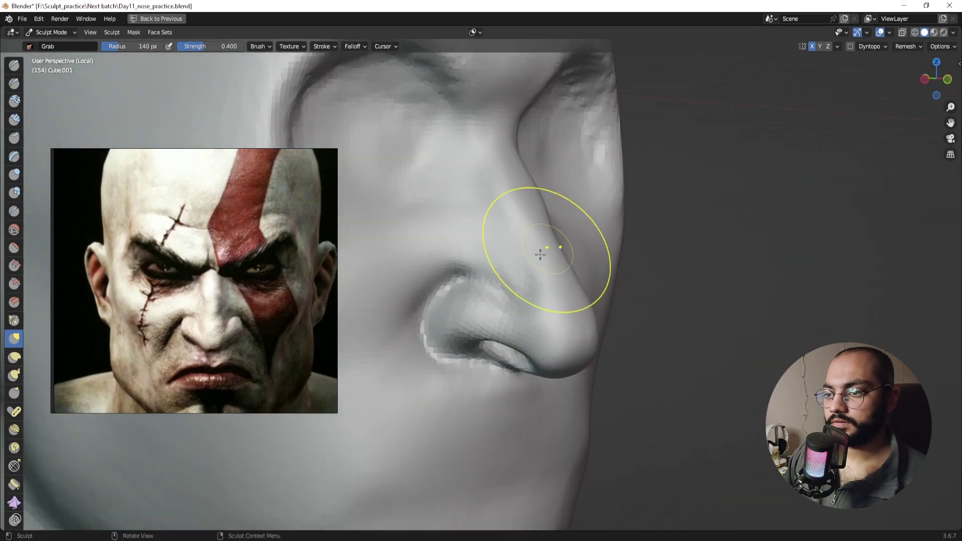
key("f")
left_click(539, 274)
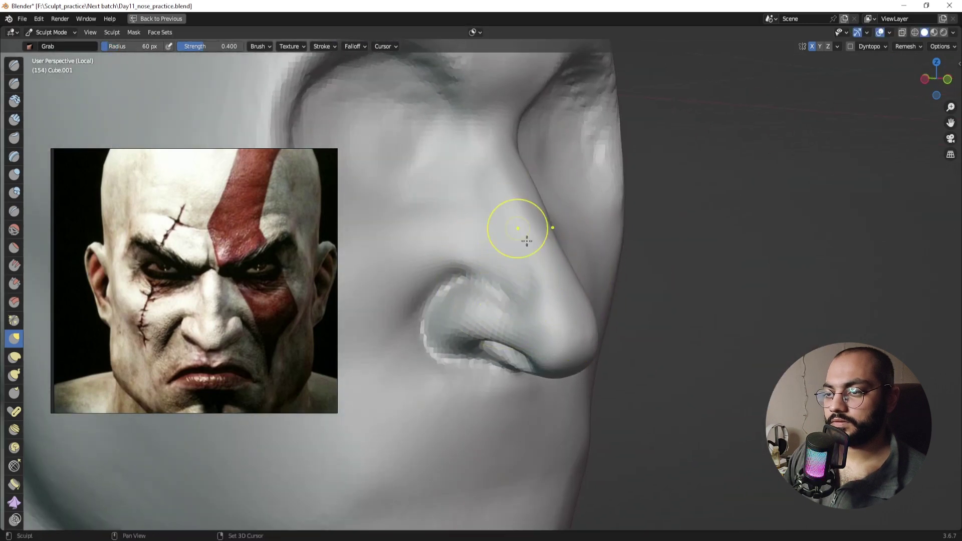
middle_click_drag(527, 240, 511, 256)
key("f")
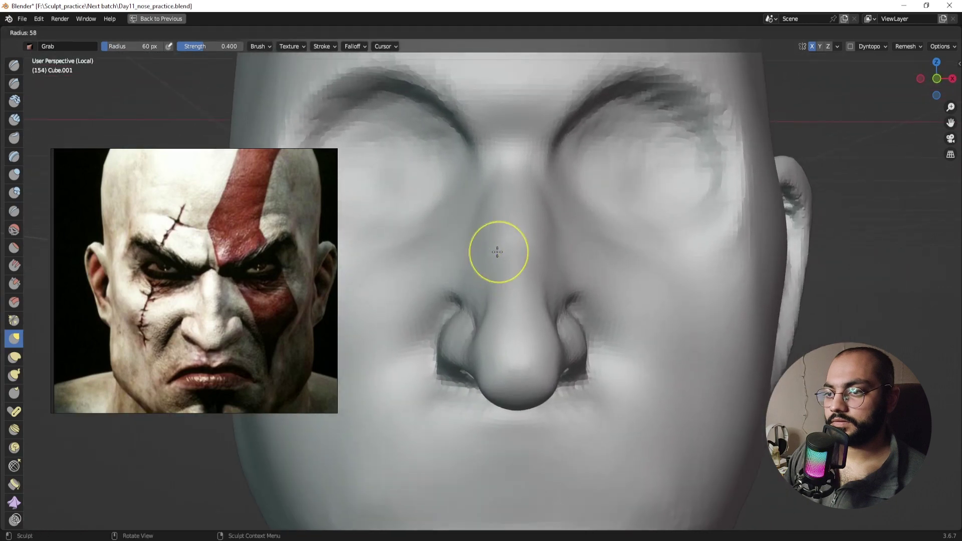
left_click(541, 251)
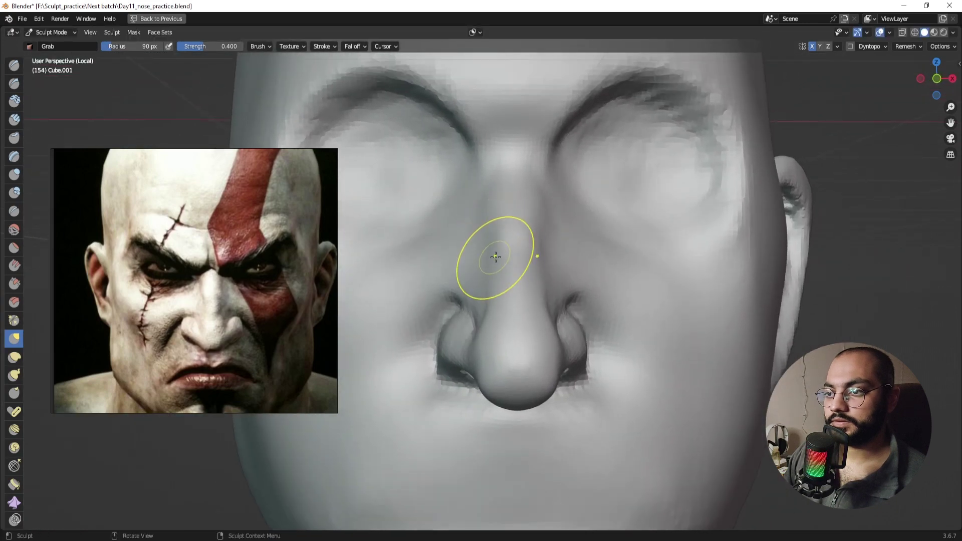
mouse_move(490, 264)
middle_mouse_down()
mouse_move(546, 268)
mouse_move(505, 269)
mouse_move(493, 244)
middle_mouse_up()
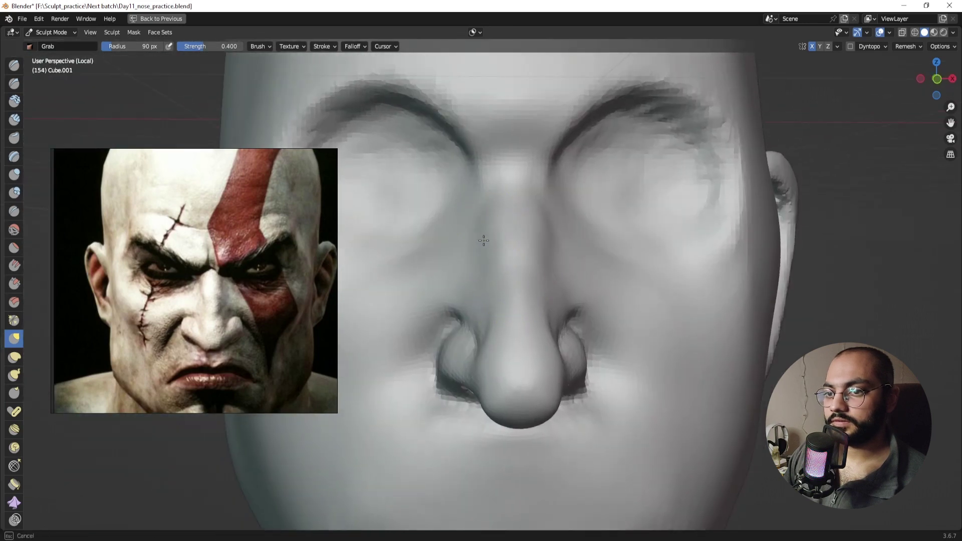
Step: Switch the bust to Object Mode and exit Local View to show the whole row of busts
middle_click_drag(483, 240, 508, 411, "ctrl")
middle_click_drag(521, 296, 488, 289)
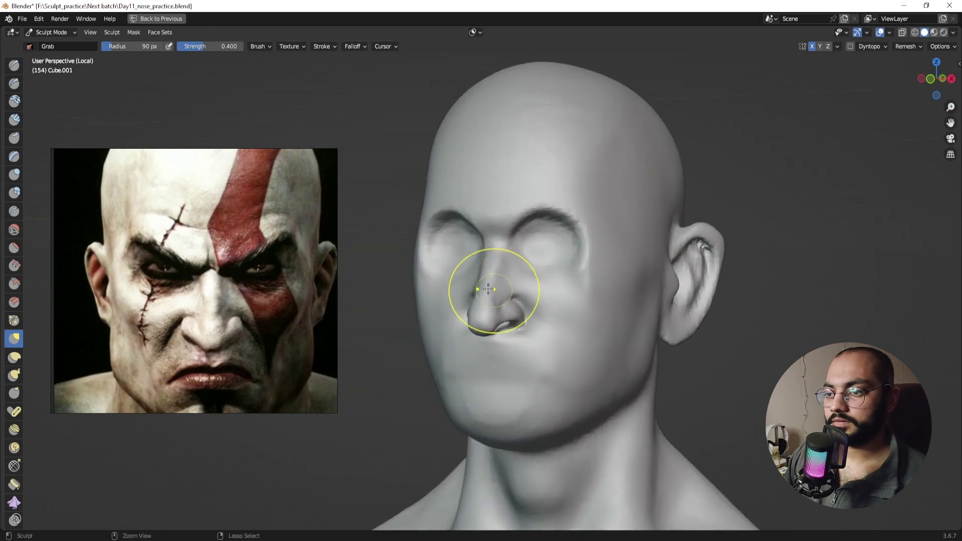
key("ctrl+Tab")
middle_click_drag(513, 376, 558, 323)
scroll(543, 363, "down", 4)
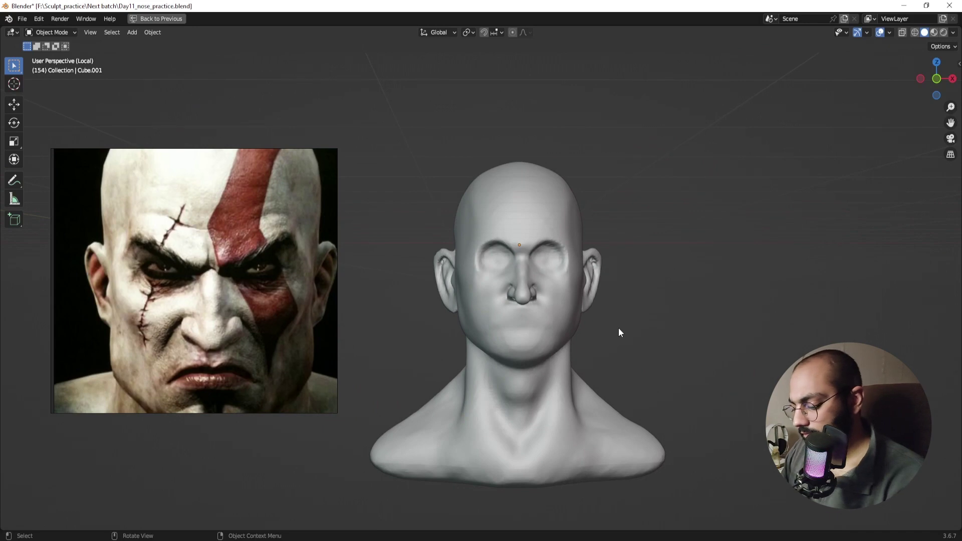
key("KP_Divide")
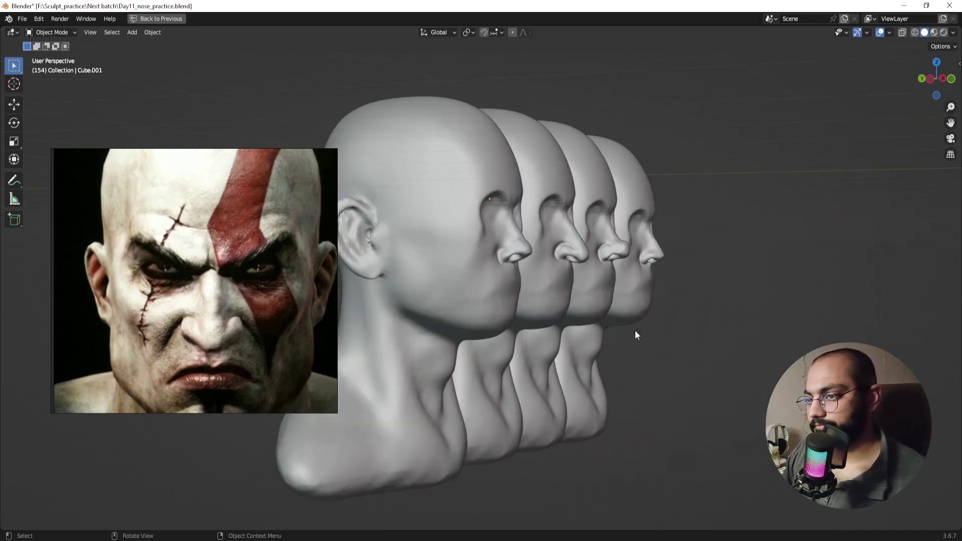
Step: Compare the nose shapes across the row of busts from the front and at an angle
middle_click_drag(673, 349, 605, 298)
scroll(540, 269, "up", 4)
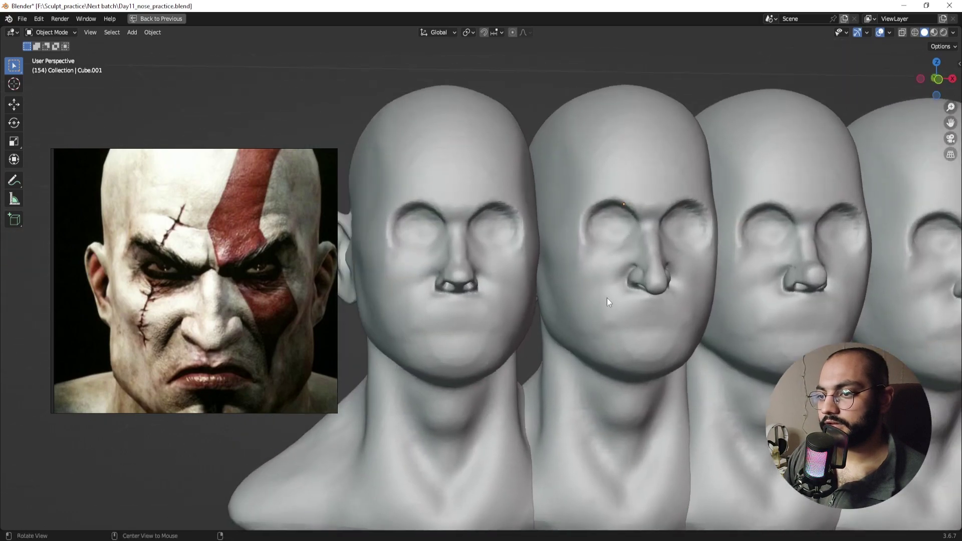
middle_click_drag(693, 280, 444, 275, "shift")
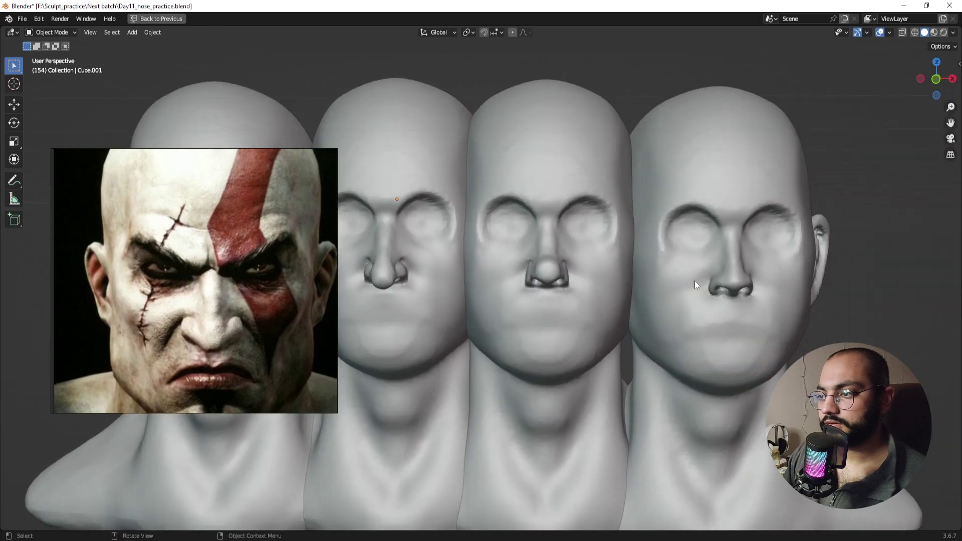
middle_click_drag(750, 293, 639, 291, "shift")
middle_click_drag(689, 310, 579, 292, "shift")
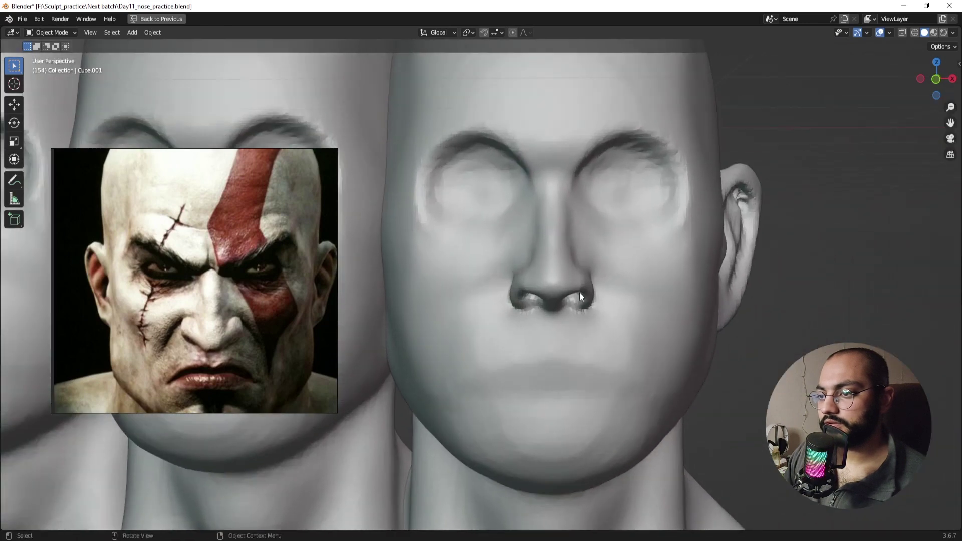
scroll(570, 295, "down", 4)
middle_click_drag(571, 354, 545, 318)
scroll(570, 350, "up", 5)
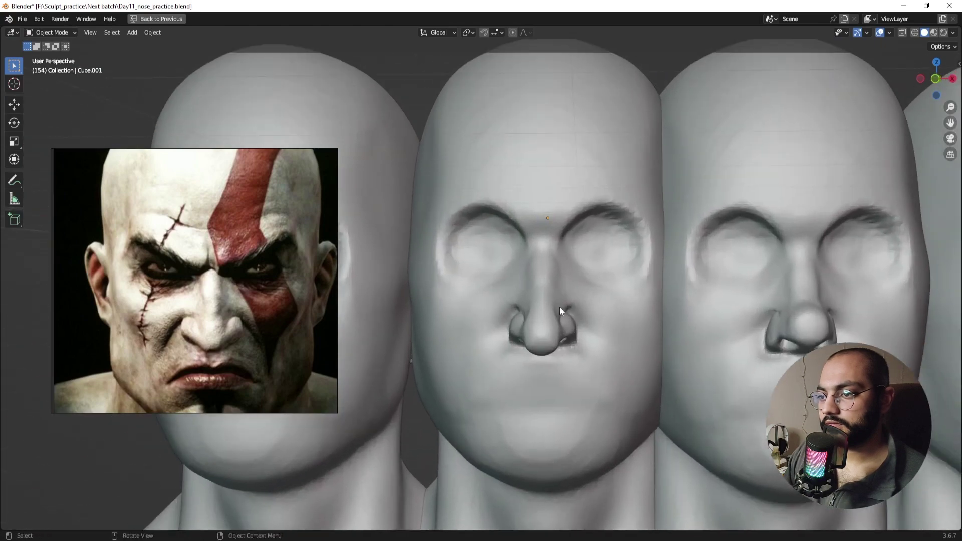
Step: Return the second bust to Sculpt Mode and pull its inner brows down with Grab, using radii of 130 px and 123 px
left_click(552, 334)
key("ctrl+Tab")
left_click(553, 365)
middle_click_drag(553, 376, 541, 384, "shift")
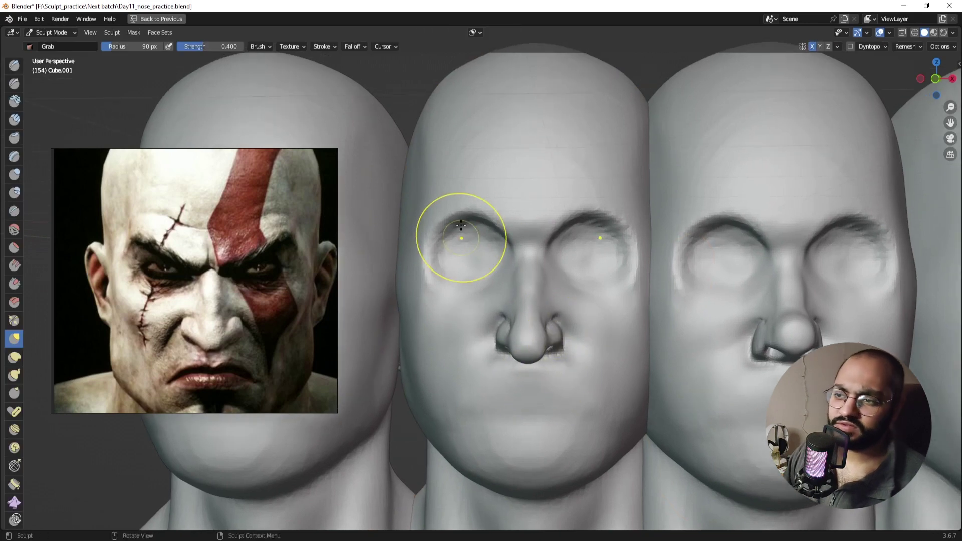
key("f")
left_click(592, 258)
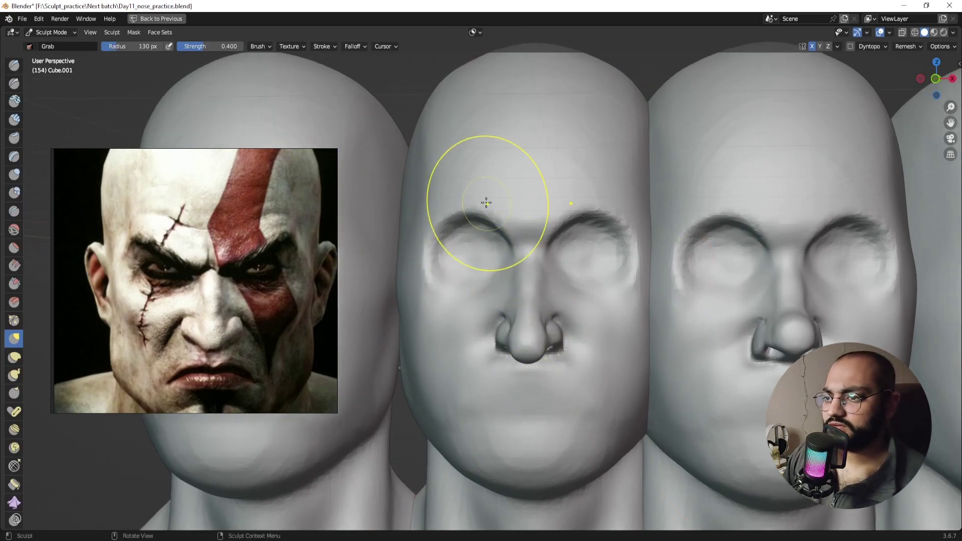
mouse_move(486, 202)
left_mouse_down()
mouse_move(480, 243)
mouse_move(473, 237)
mouse_move(491, 235)
mouse_move(460, 226)
mouse_move(512, 246)
mouse_move(511, 277)
left_mouse_up()
key("f")
left_click(524, 229)
Step: Reshape the lower nostril wings and nostril openings in front view with Grab at 123 px
middle_click_drag(544, 274, 537, 248, "shift")
middle_click_drag(574, 311, 560, 262)
scroll(545, 283, "up", 3)
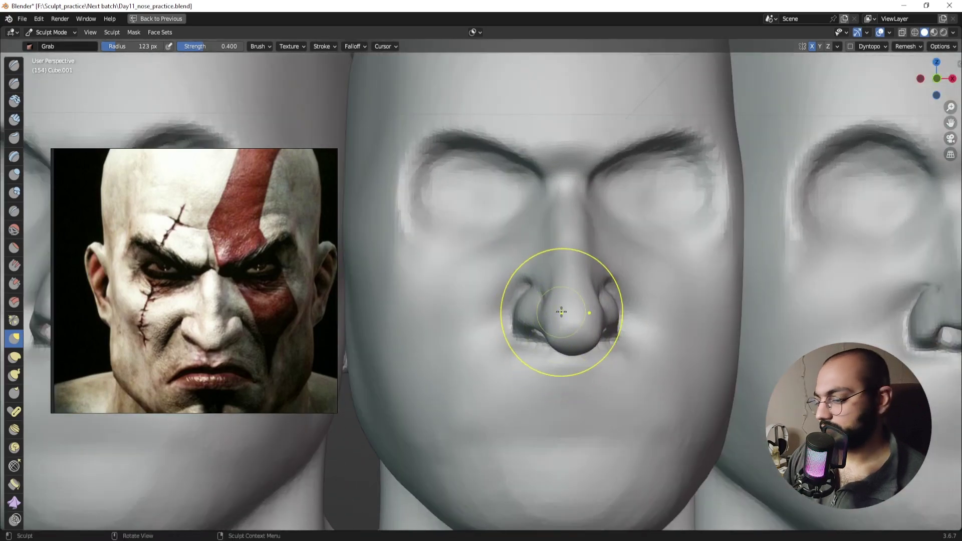
key("KP_1")
middle_click_drag(544, 320, 529, 304, "shift")
mouse_move(530, 304)
middle_mouse_down("ctrl")
mouse_move(509, 271)
mouse_move(533, 298)
mouse_move(524, 271)
middle_mouse_up("ctrl")
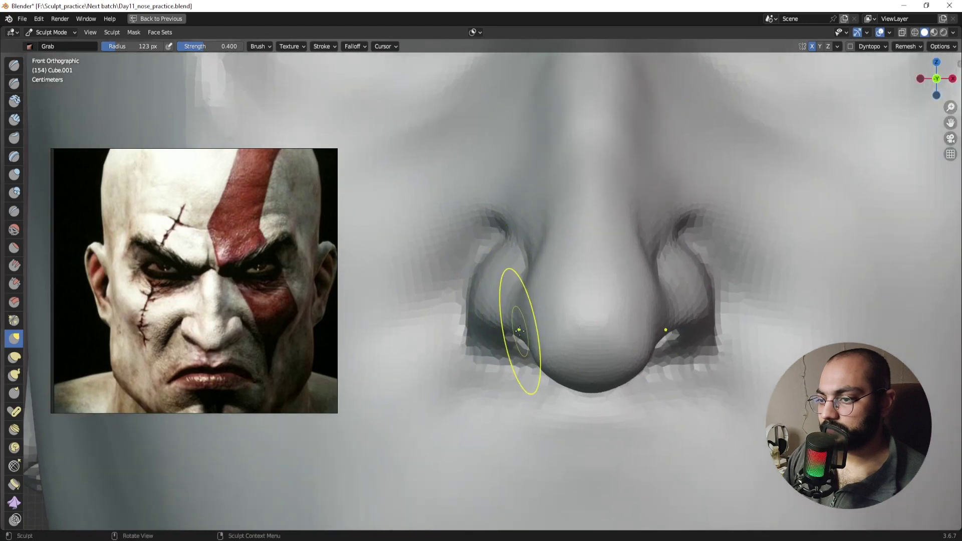
left_click_drag(517, 332, 507, 326)
mouse_move(499, 344)
left_mouse_down()
mouse_move(497, 323)
mouse_move(490, 329)
left_mouse_up()
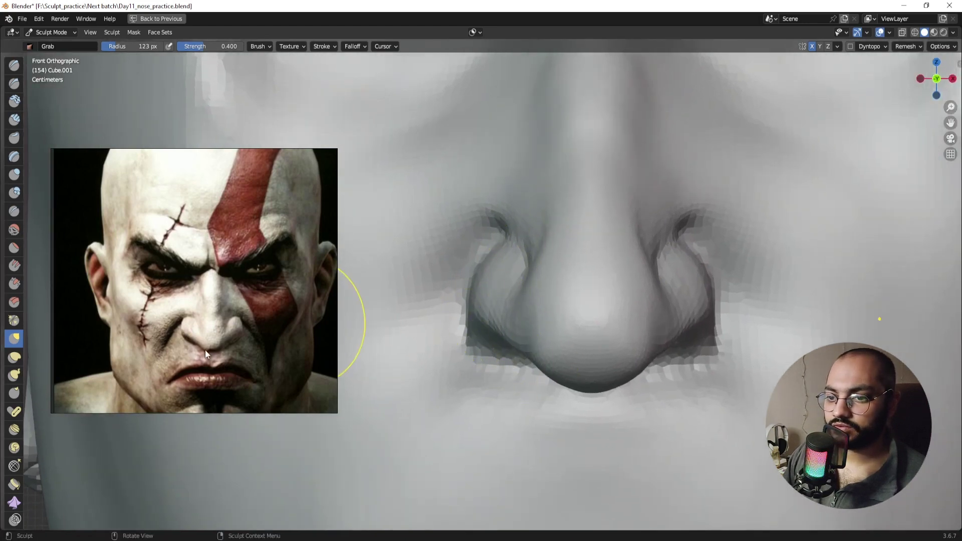
left_click_drag(519, 346, 478, 372)
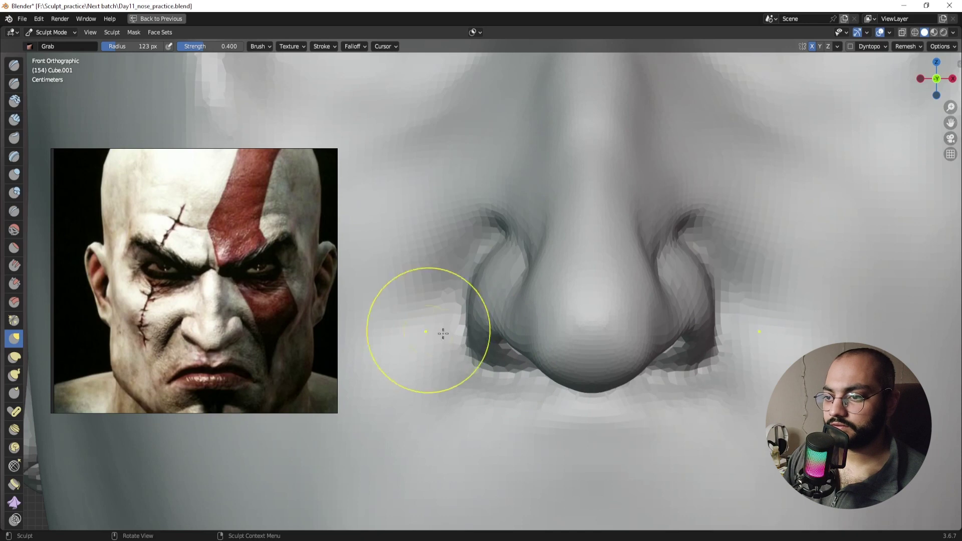
mouse_move(519, 370)
left_mouse_down()
mouse_move(522, 386)
mouse_move(487, 341)
mouse_move(476, 347)
mouse_move(482, 320)
left_mouse_up()
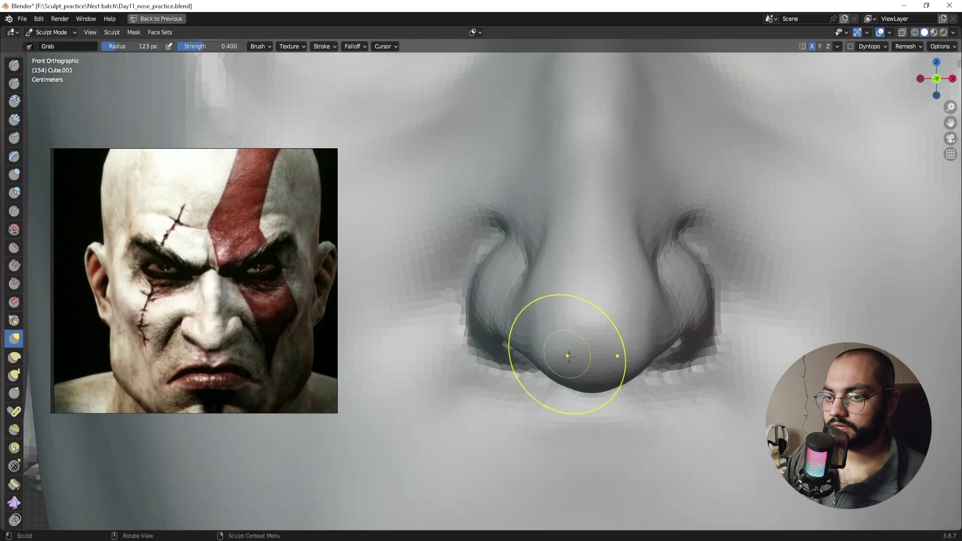
Step: Refine the sides of the nose tip where they meet the nostril wings with Grab, using radii of 115 px and 113 px
key("f")
left_click(587, 363)
left_click_drag(555, 357, 558, 351)
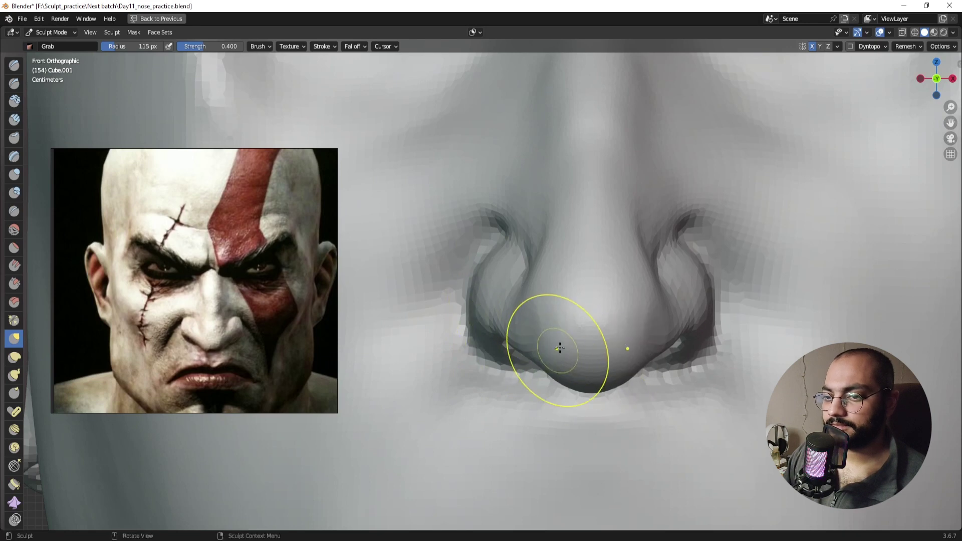
left_click_drag(534, 312, 539, 308)
mouse_move(537, 307)
left_mouse_down()
mouse_move(537, 333)
mouse_move(558, 351)
mouse_move(531, 335)
left_mouse_up()
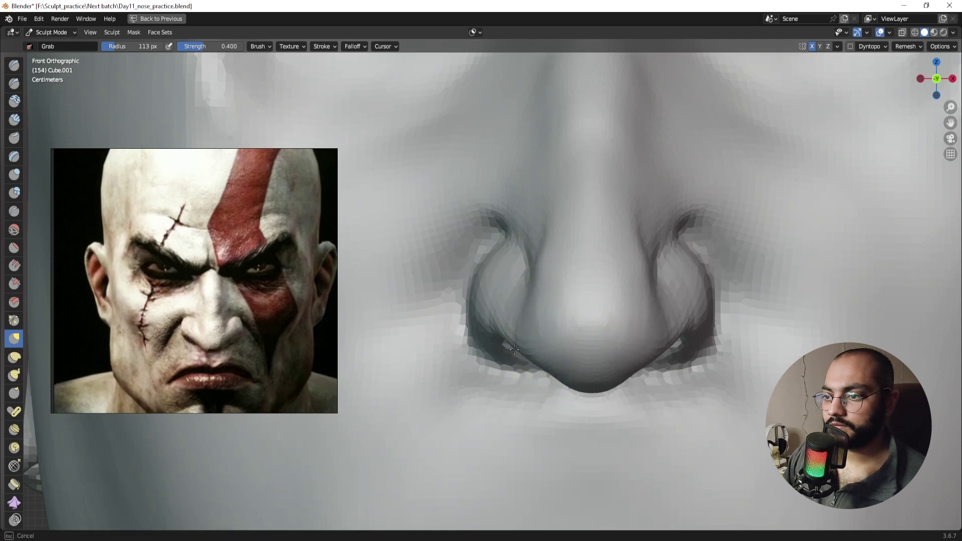
left_click_drag(530, 328, 534, 321)
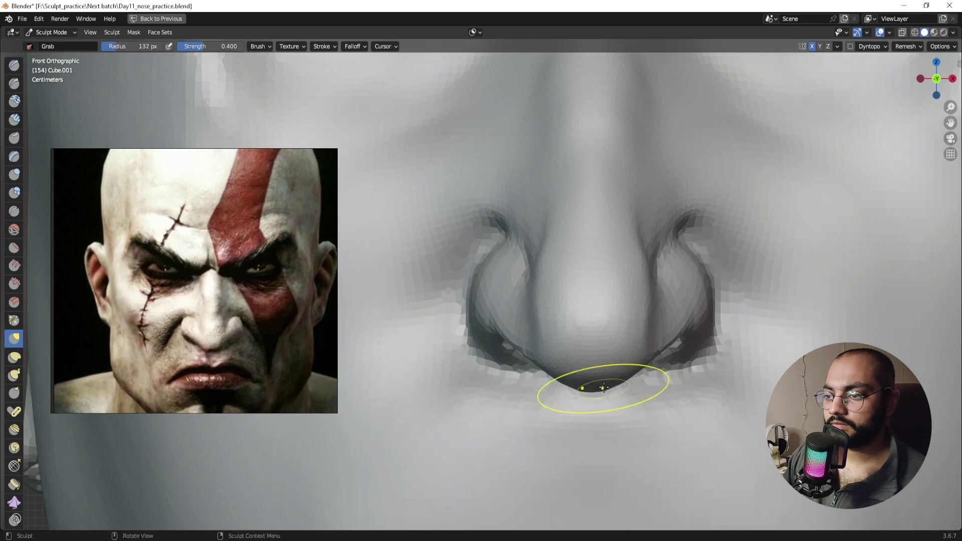
Step: Adjust the underside of the nose tip with Grab at 132 px, then refine its lower edges at 83 px
left_click_drag(590, 375, 584, 371)
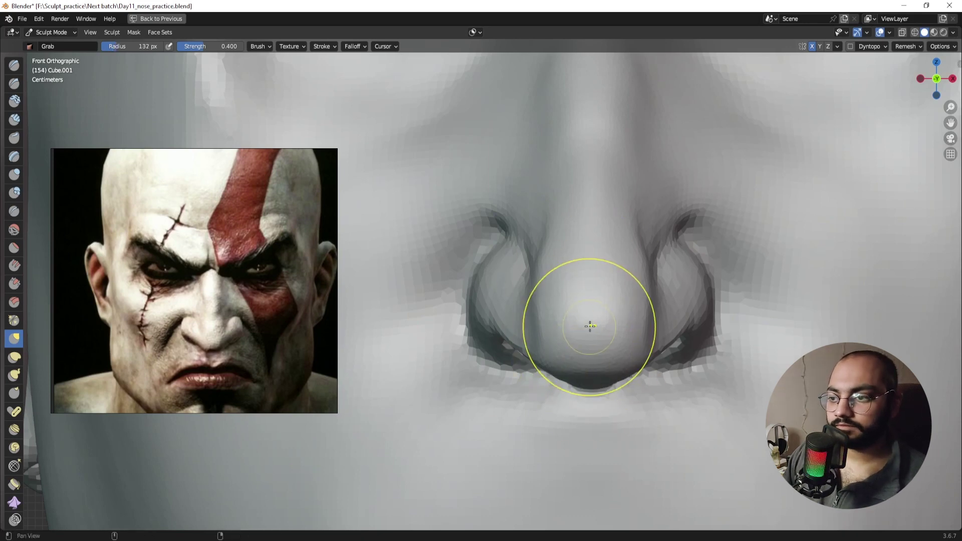
left_click_drag(581, 320, 589, 334, "alt+shift")
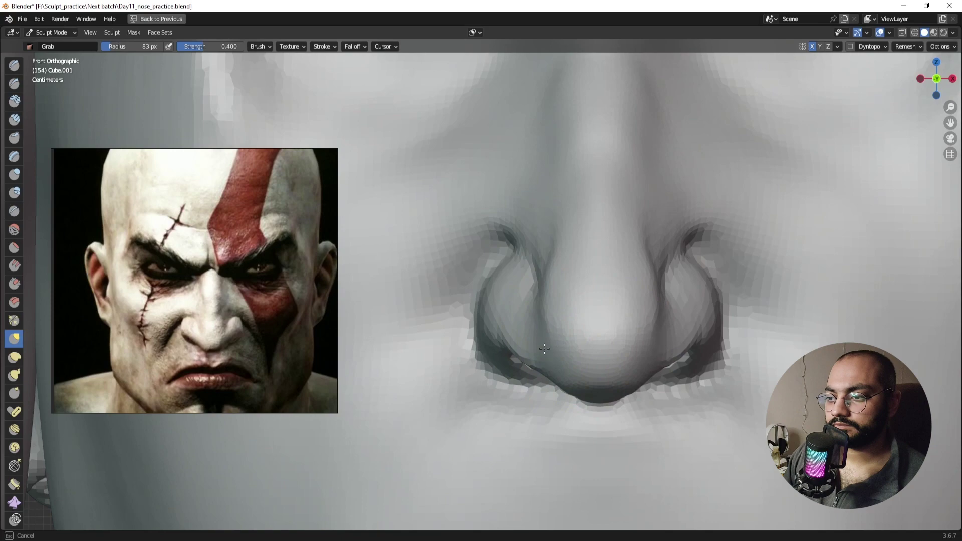
middle_click_drag(566, 366, 659, 361)
left_click_drag(659, 361, 539, 281, "alt")
Step: Carve the crease between the nose tip and nostril wing with Draw Sharp, using radii of 46 px and 69 px
left_click(14, 83)
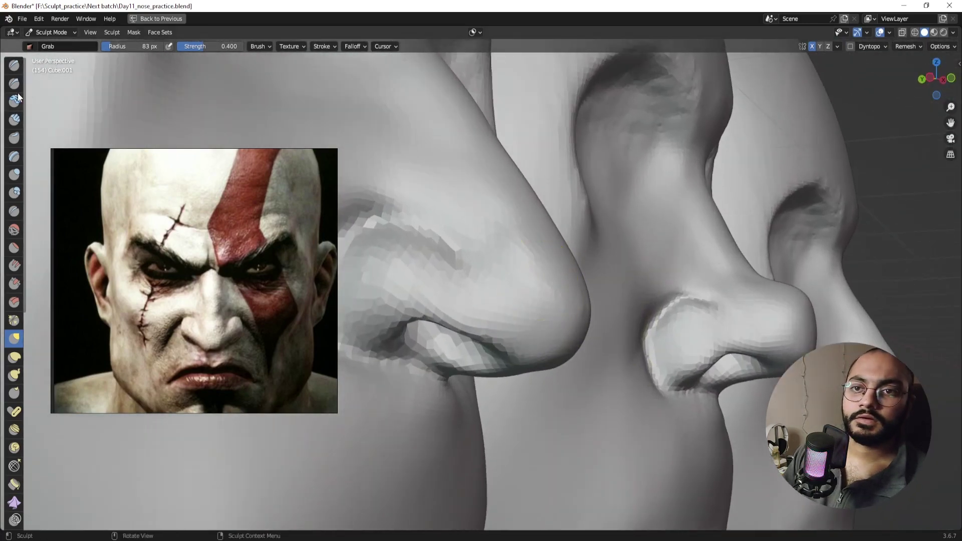
key("f")
left_click(496, 325)
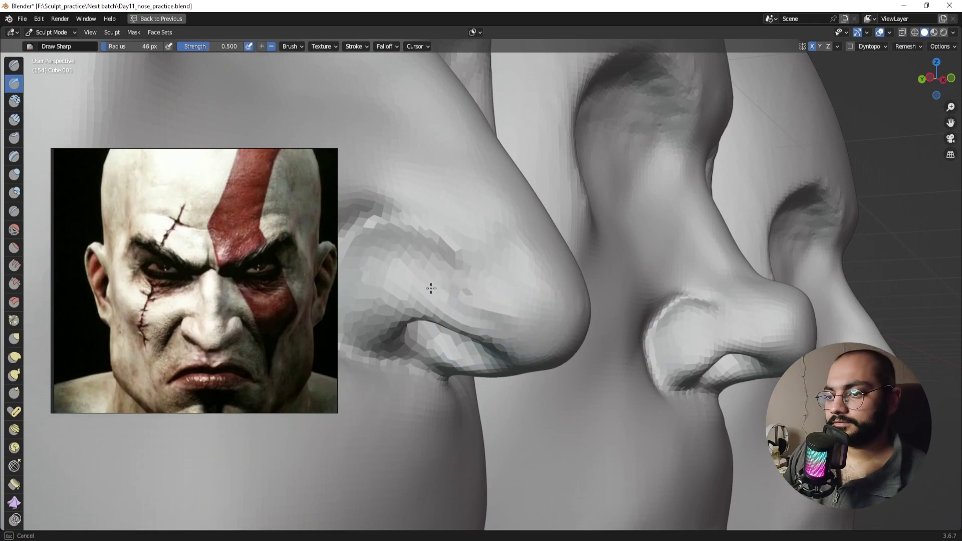
left_click_drag(497, 323, 541, 320, "alt")
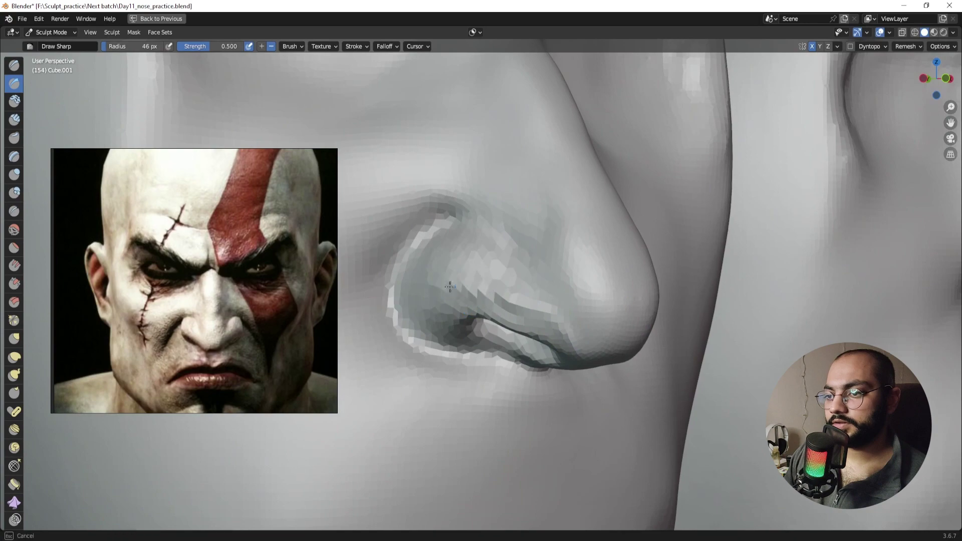
mouse_move(537, 322)
middle_mouse_down()
mouse_move(474, 318)
mouse_move(546, 328)
middle_mouse_up()
key("f")
left_click(545, 328)
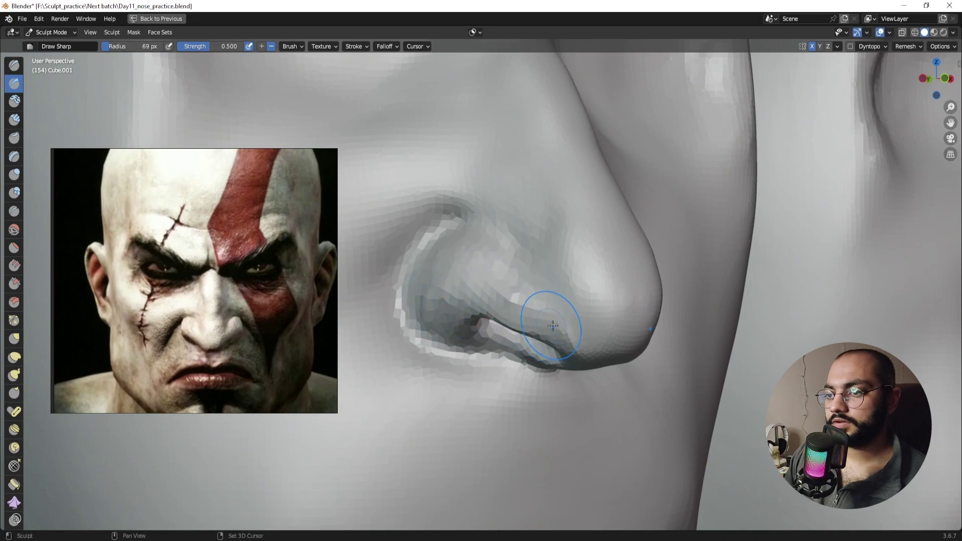
left_click_drag(422, 313, 426, 316)
Step: Sharpen the nostril rim and the edge beneath the nose tip with Draw Sharp at 48 px
middle_click_drag(471, 321, 488, 370, "ctrl")
mouse_move(514, 347)
middle_mouse_down()
mouse_move(478, 344)
mouse_move(526, 305)
middle_mouse_up()
mouse_move(537, 301)
middle_mouse_down()
mouse_move(558, 301)
mouse_move(571, 325)
middle_mouse_up()
key("f")
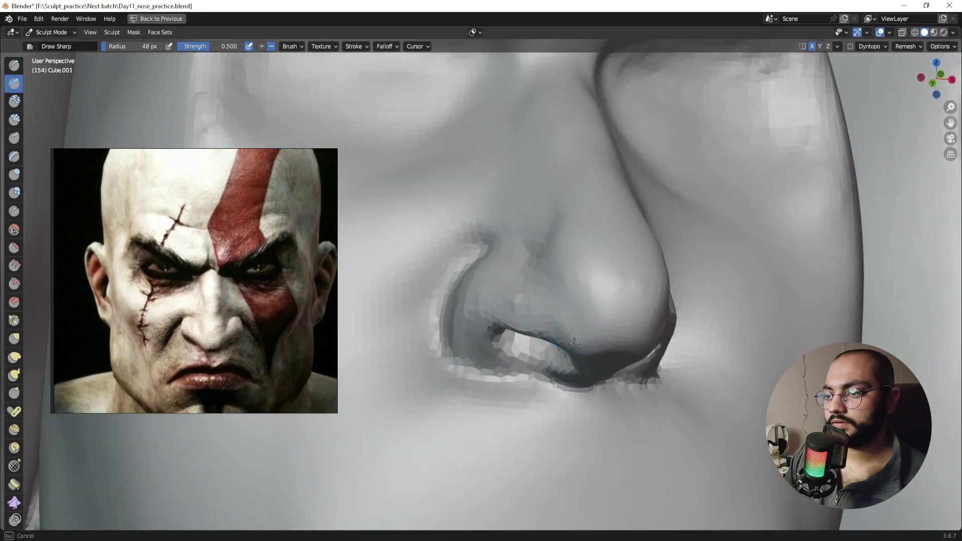
left_click_drag(595, 342, 566, 351, "alt")
mouse_move(567, 350)
left_mouse_down("ctrl+alt")
mouse_move(567, 374)
mouse_move(545, 391)
mouse_move(553, 355)
left_mouse_up("ctrl+alt")
Step: Compare the reshaped nose with the neighbouring busts and the Kratos reference from several angles
middle_click_drag(553, 354, 569, 355)
middle_click_drag(556, 345, 543, 378, "ctrl")
middle_click_drag(506, 350, 611, 349, "shift")
mouse_move(660, 367)
middle_mouse_down()
mouse_move(597, 343)
mouse_move(617, 346)
middle_mouse_up()
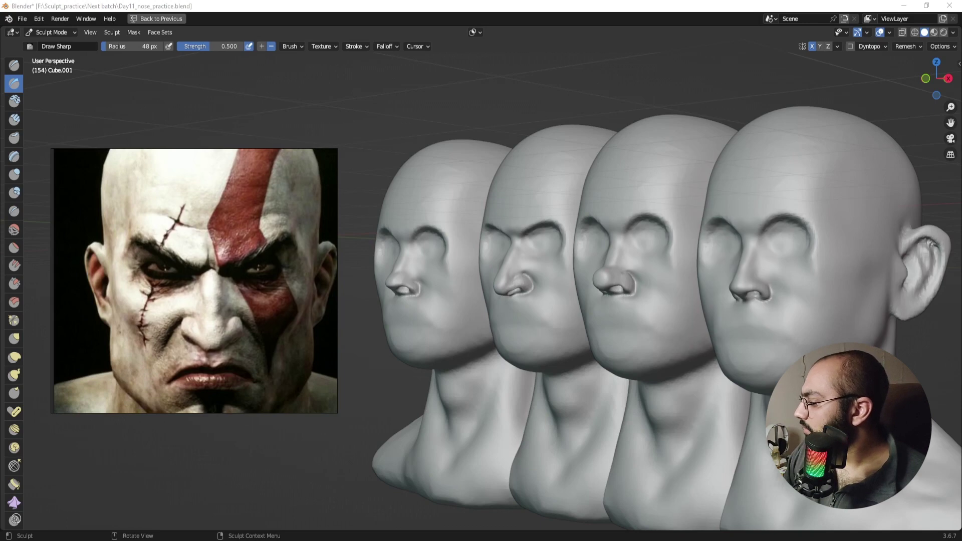
mouse_move(556, 306)
middle_mouse_down()
mouse_move(551, 317)
mouse_move(584, 322)
middle_mouse_up()
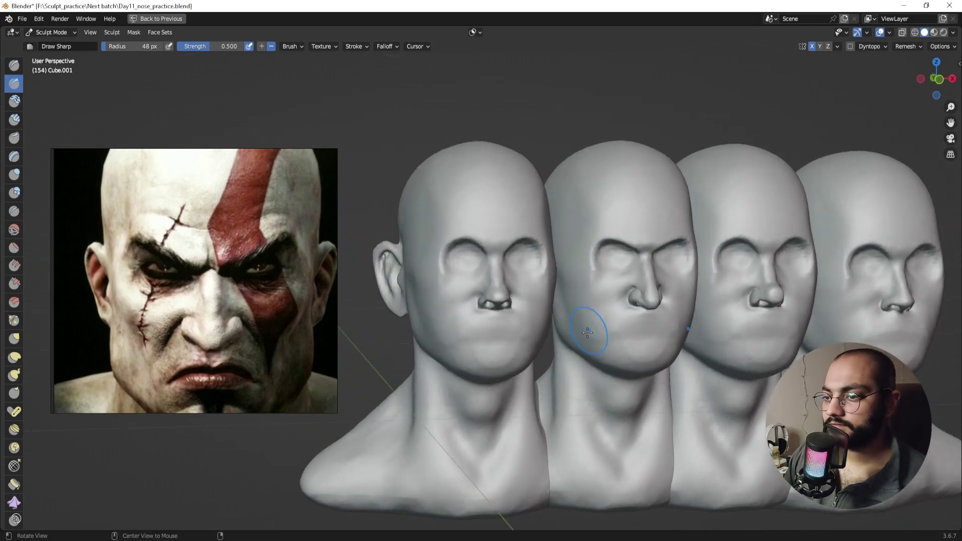
scroll(575, 279, "up", 5)
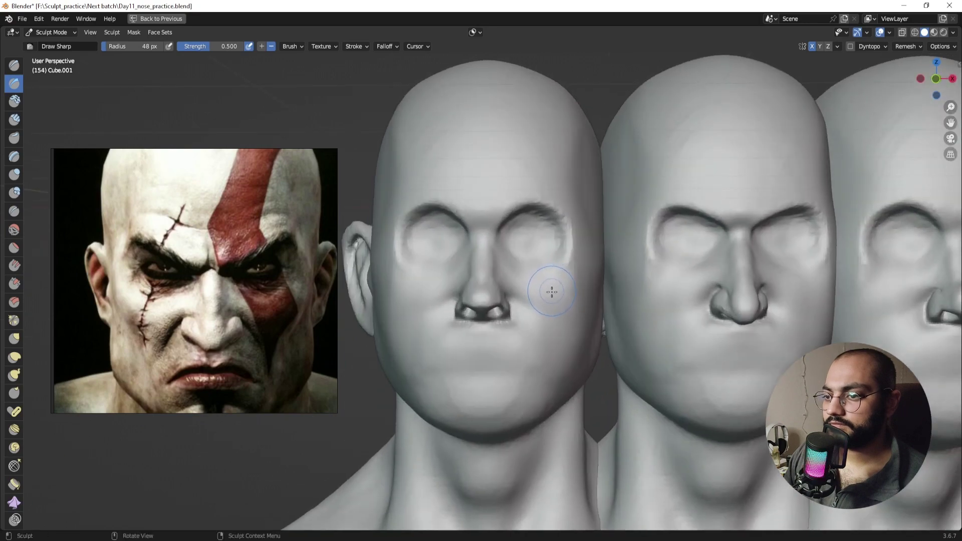
middle_click_drag(552, 292, 584, 271)
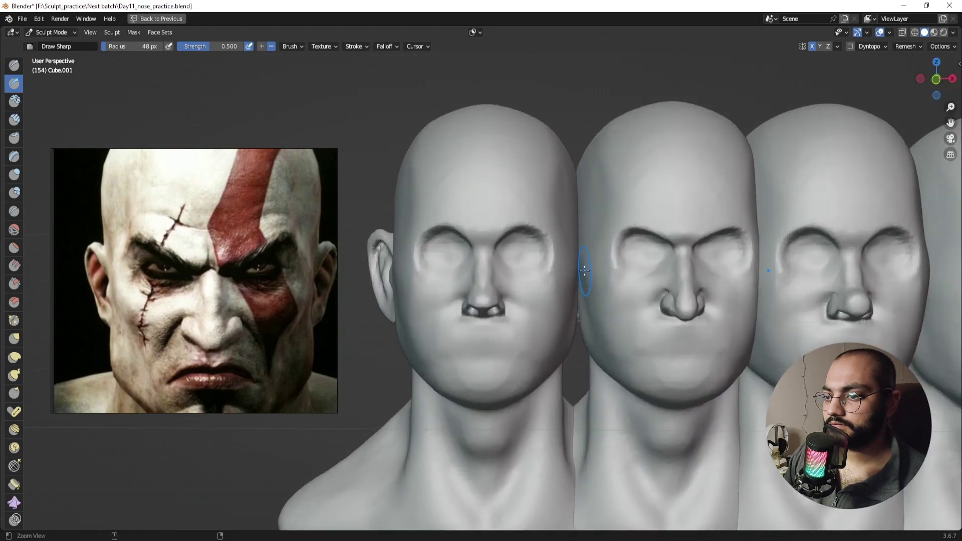
Step: Switch to Object Mode and select the bust at the near end of the row, beside the Kratos-style one
key("ctrl+Tab")
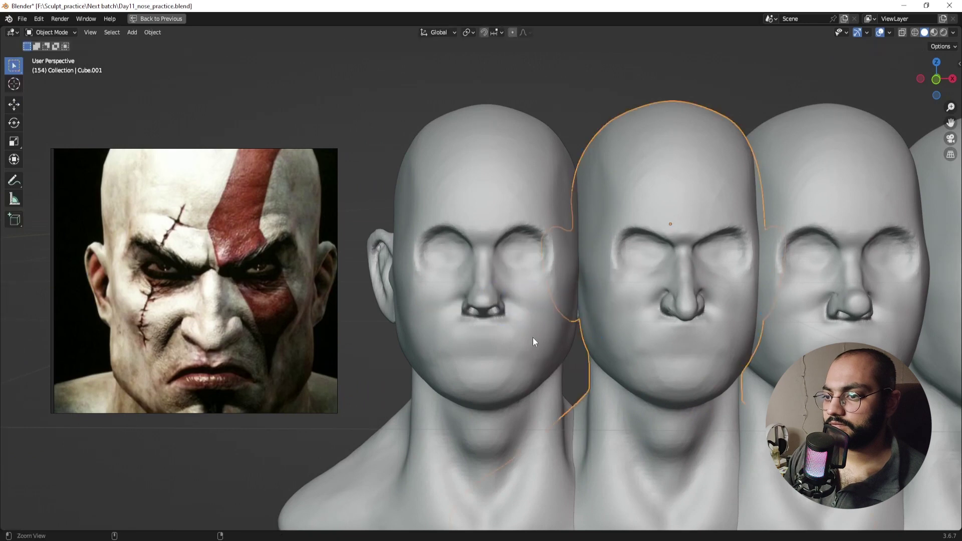
left_click(537, 314)
scroll(542, 312, "down", 5)
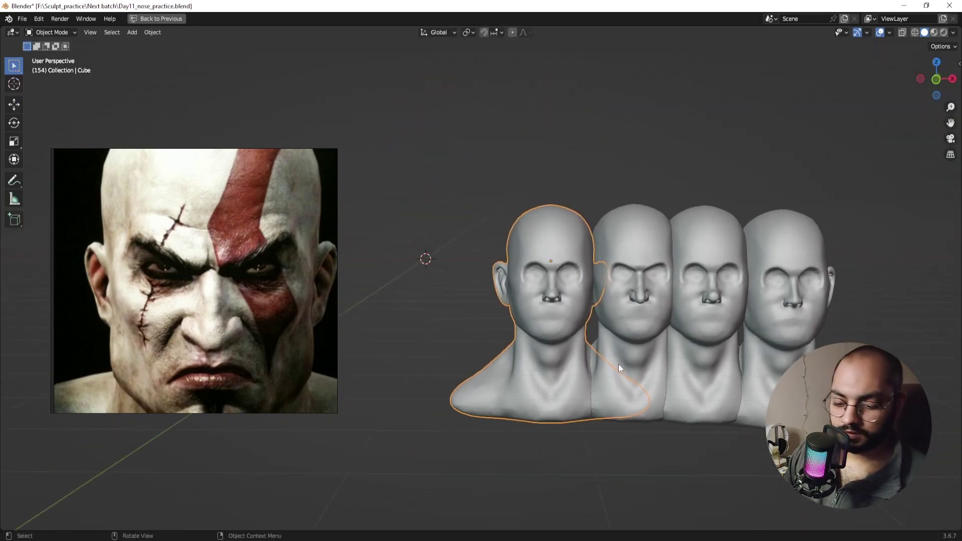
Step: Duplicate the selected bust, place the copy beside it to extend the row, and enter Sculpt Mode on the copy
key("shift+d")
left_click(465, 356)
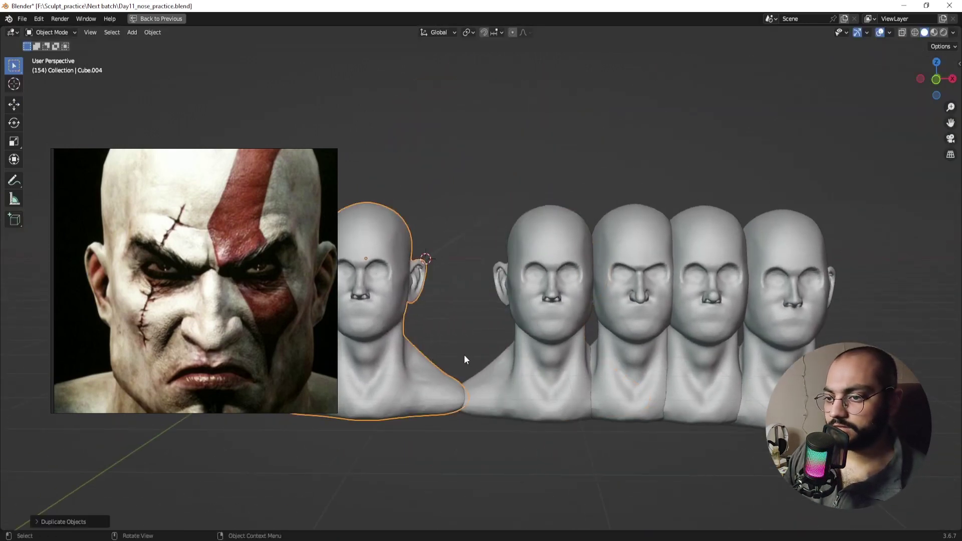
middle_click_drag(463, 355, 572, 360, "shift")
scroll(558, 329, "up", 5)
key("ctrl+Tab")
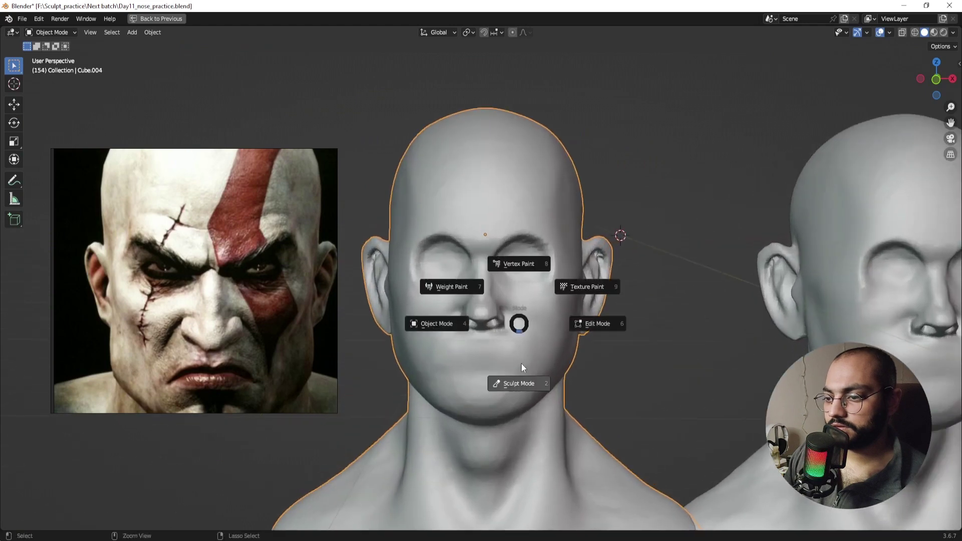
left_click(520, 367)
Step: Smooth the nostrils away into a plain nose base and adjust the nose shape with Grab at about 106 px
scroll(536, 294, "up", 2)
key("g")
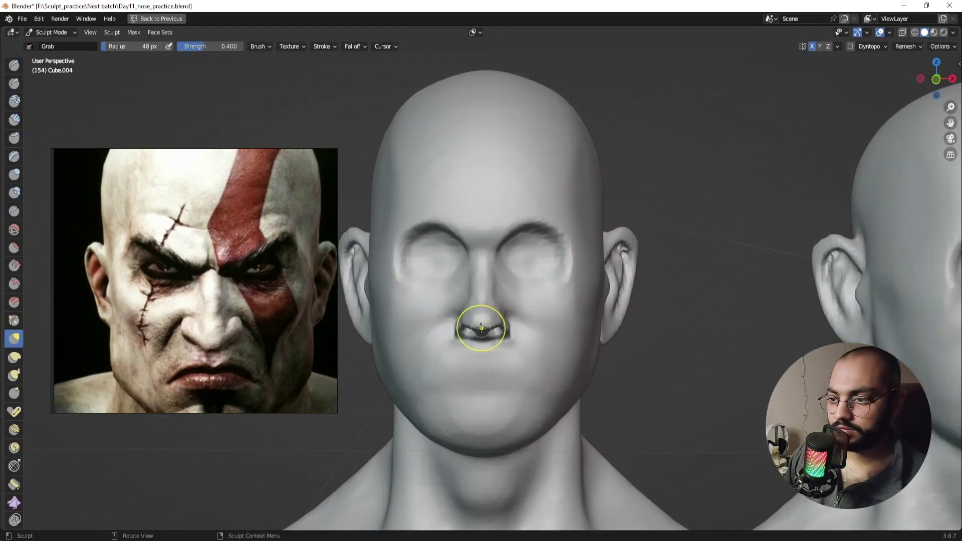
key("f")
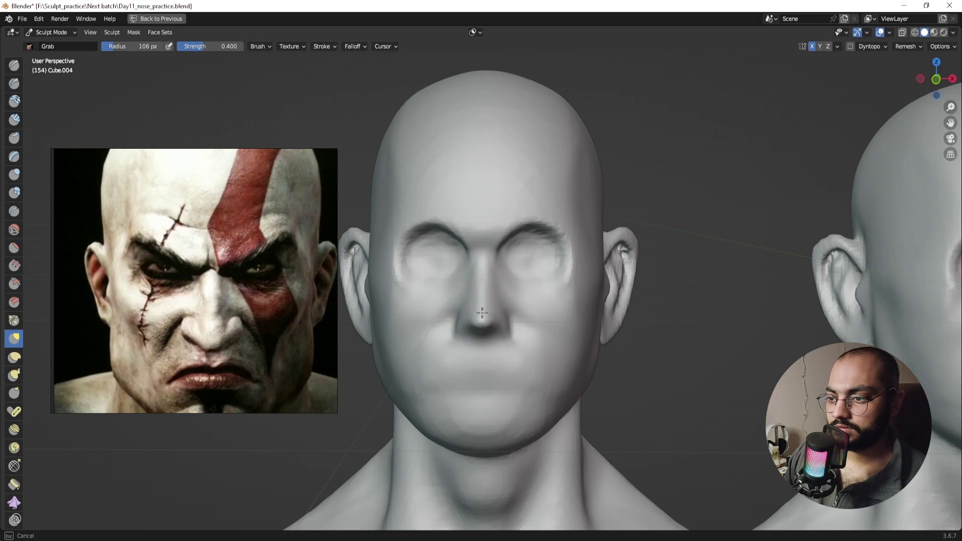
left_click_drag(481, 313, 488, 335)
mouse_move(489, 335)
middle_mouse_down()
mouse_move(542, 333)
mouse_move(498, 331)
middle_mouse_up()
key("f")
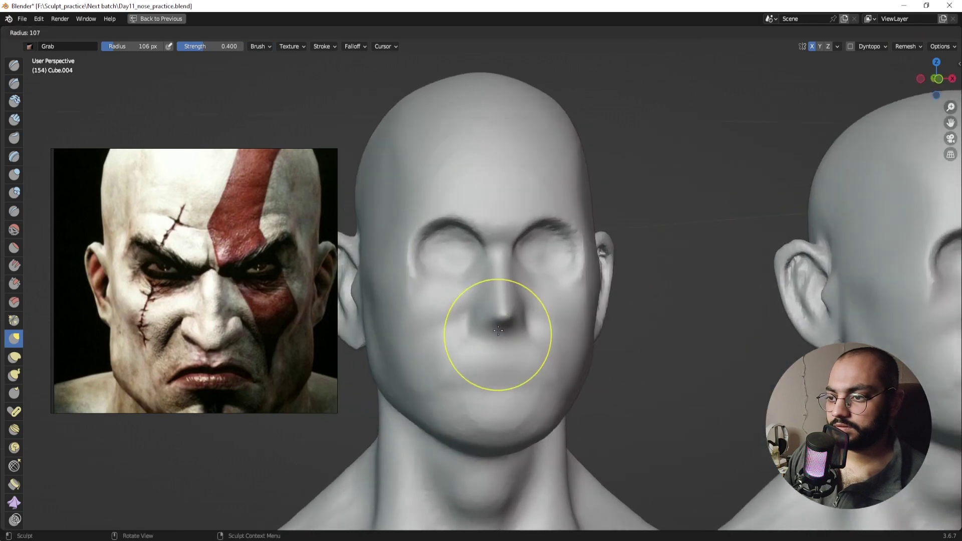
scroll(511, 316, "up", 2)
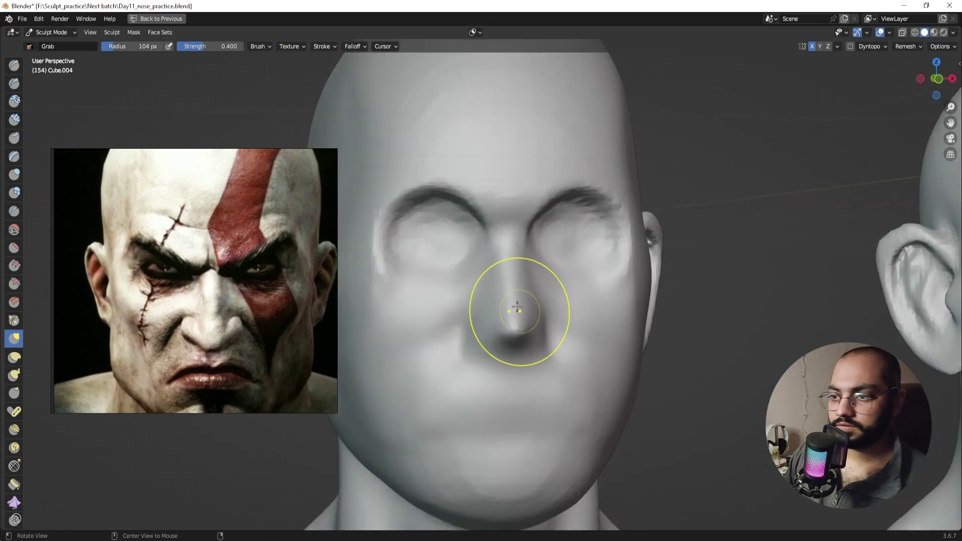
Step: Define the nose's side planes and lower side edges with Draw Sharp, using radii of 67 px and 61 px
left_click(14, 84)
middle_click_drag(423, 315, 430, 299)
left_click_drag(471, 242, 484, 300)
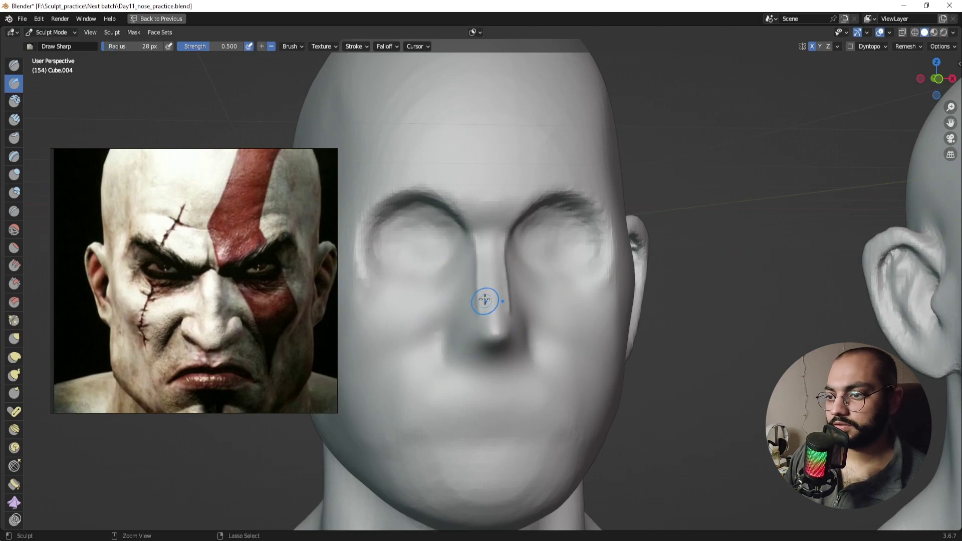
key("f")
left_click(510, 326)
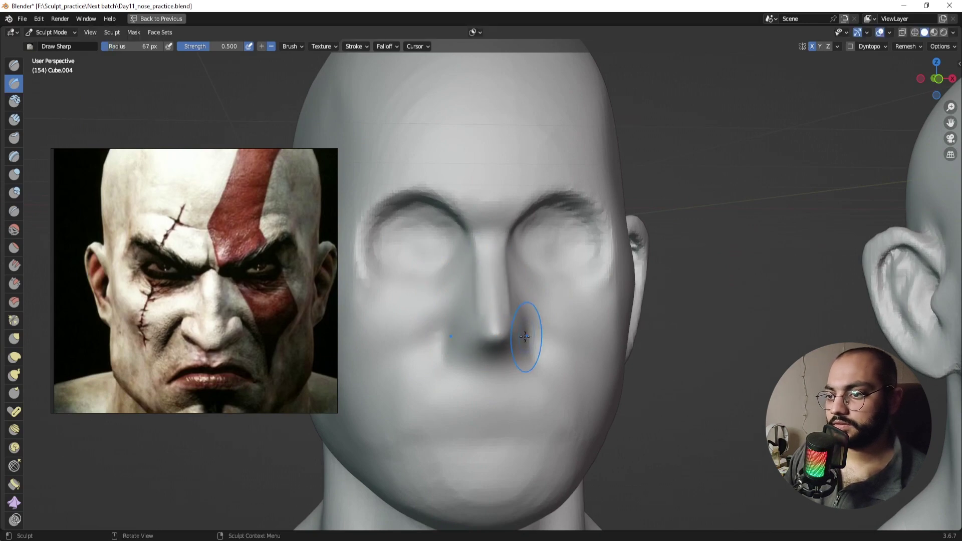
left_click_drag(474, 320, 478, 340, "ctrl")
middle_click_drag(503, 343, 538, 333)
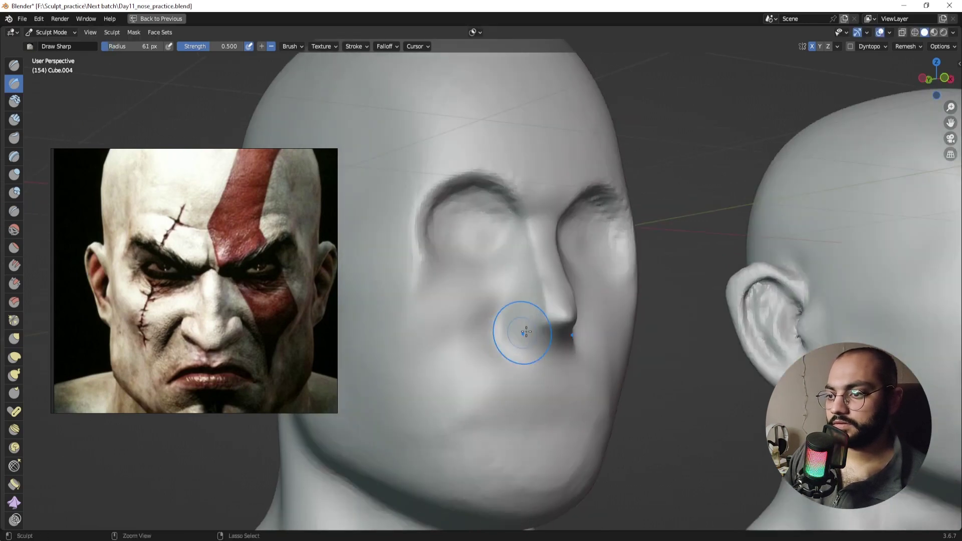
left_click_drag(543, 326, 509, 347, "ctrl")
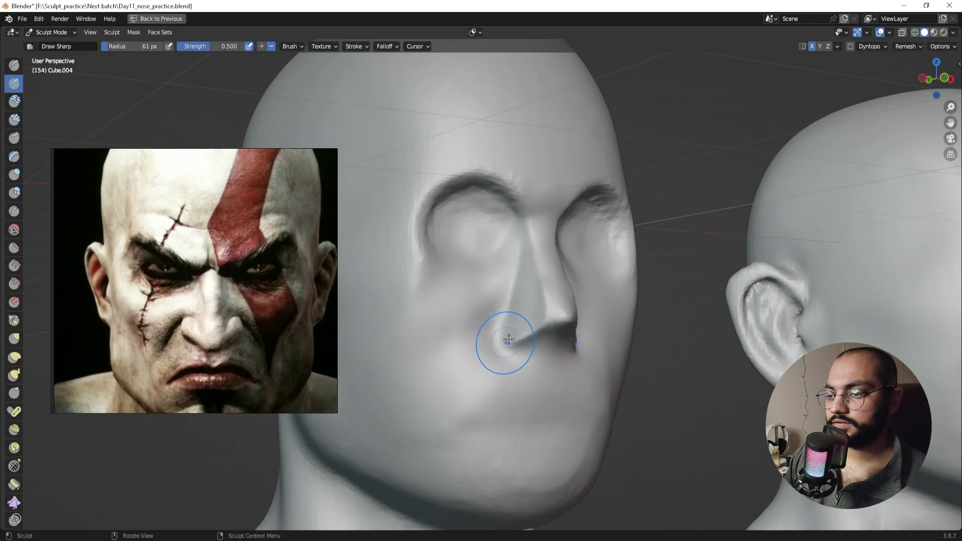
Step: Sharpen the flat triangular underside of the nose and its outer corners with Draw Sharp, using radii from 48 px down to 24 px
mouse_move(500, 344)
middle_mouse_down()
mouse_move(457, 326)
mouse_move(499, 296)
mouse_move(472, 267)
mouse_move(492, 309)
mouse_move(474, 266)
middle_mouse_up()
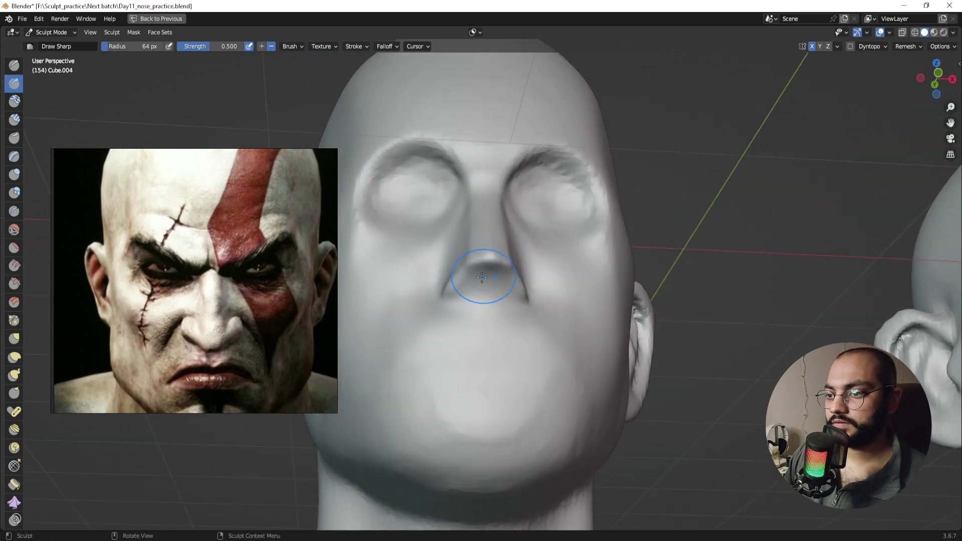
key("f")
left_click(471, 286)
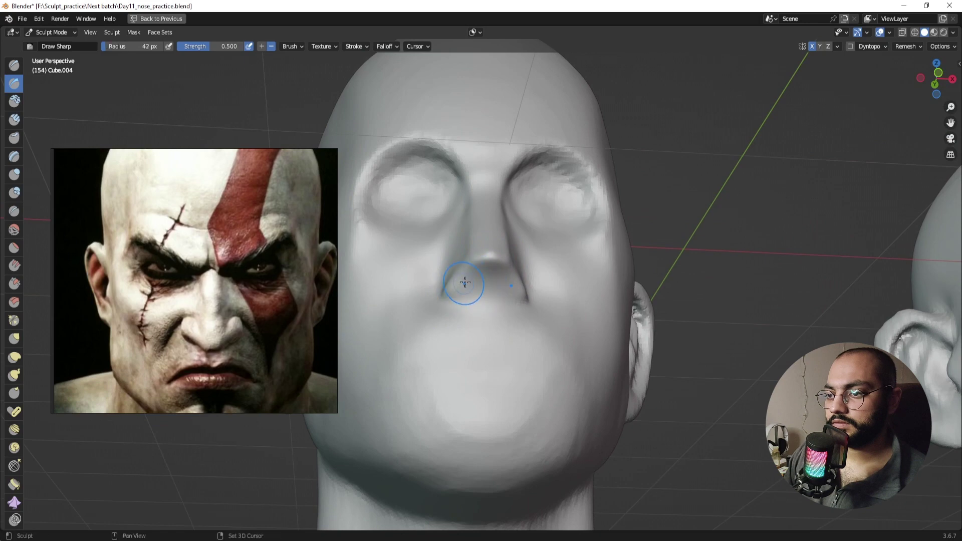
left_click_drag(476, 272, 478, 288)
middle_click_drag(479, 288, 548, 318)
left_click_drag(551, 323, 558, 344)
mouse_move(557, 344)
middle_mouse_down()
mouse_move(639, 334)
mouse_move(508, 332)
middle_mouse_up()
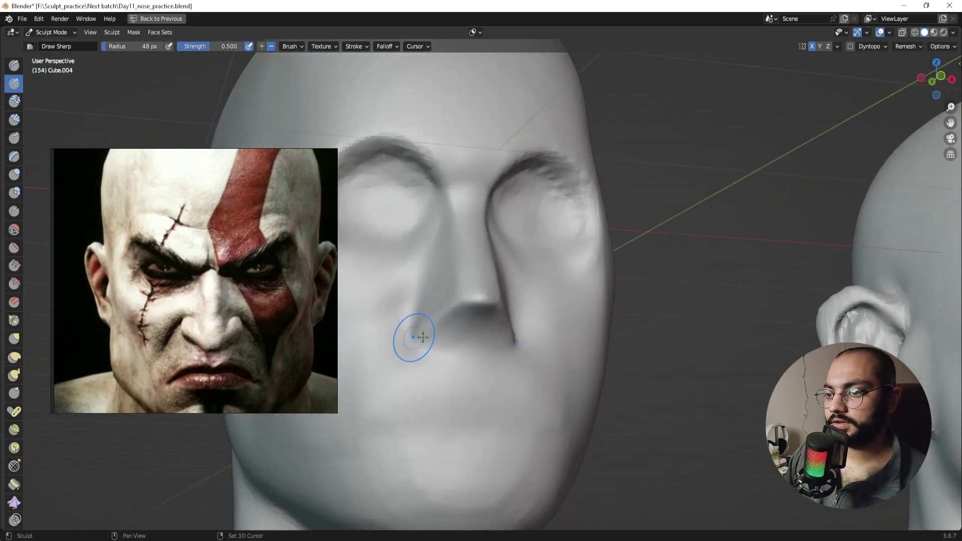
mouse_move(423, 336)
middle_mouse_down()
mouse_move(449, 299)
mouse_move(444, 332)
mouse_move(464, 286)
middle_mouse_up()
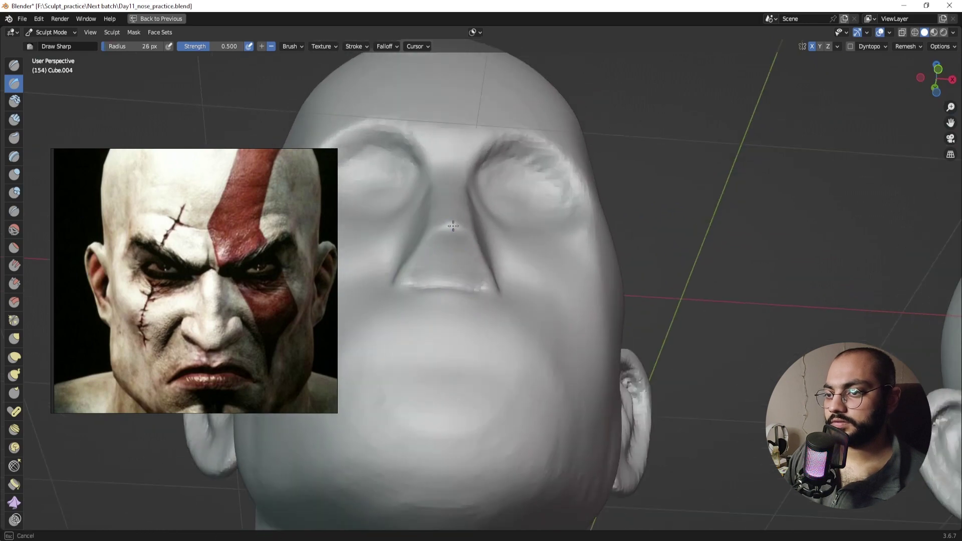
middle_click_drag(469, 227, 495, 273)
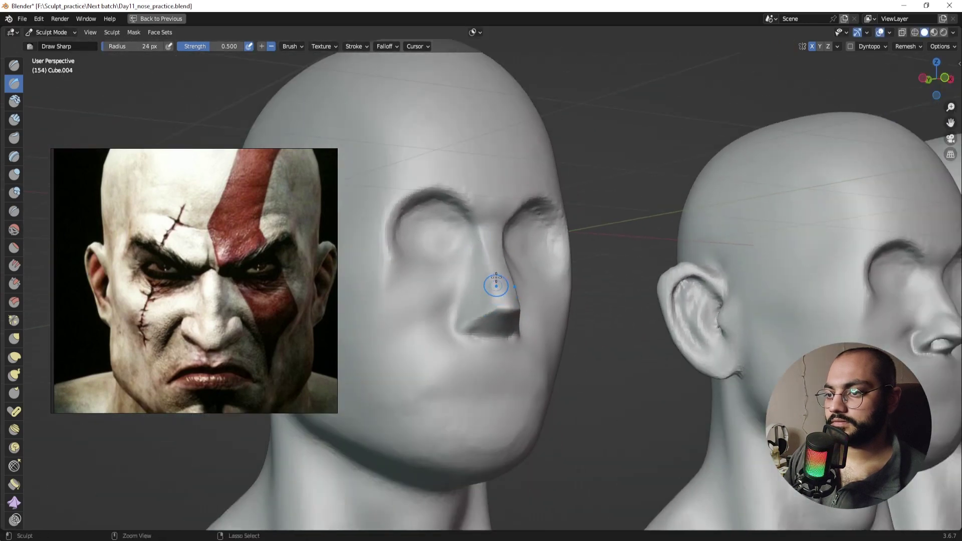
mouse_move(505, 311)
middle_mouse_down()
mouse_move(451, 283)
mouse_move(447, 291)
mouse_move(473, 308)
mouse_move(484, 295)
mouse_move(460, 285)
middle_mouse_up()
Step: Move the reference board from the Kratos portrait to the green step-by-step nose sheet
left_click_drag(103, 299, 250, 341, "alt")
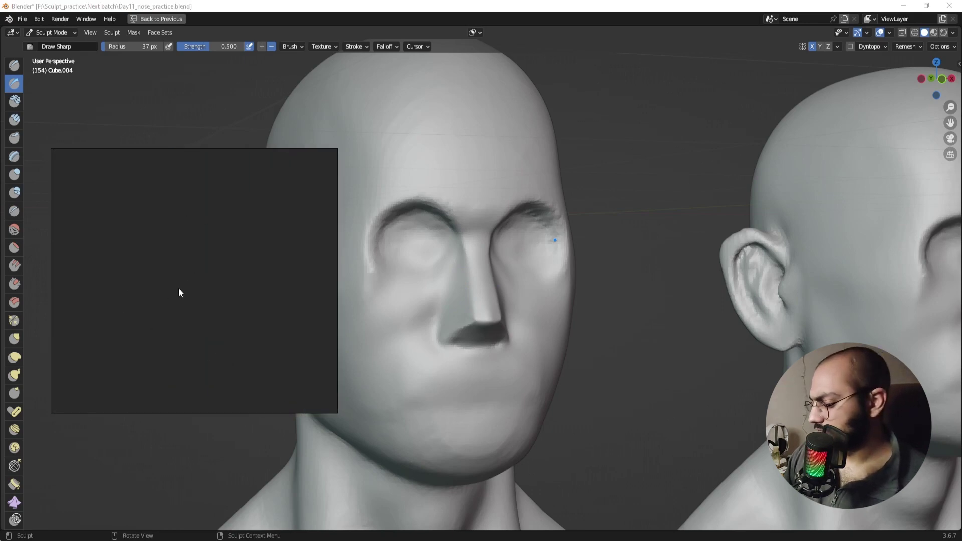
right_click_drag(180, 292, 204, 175, "alt")
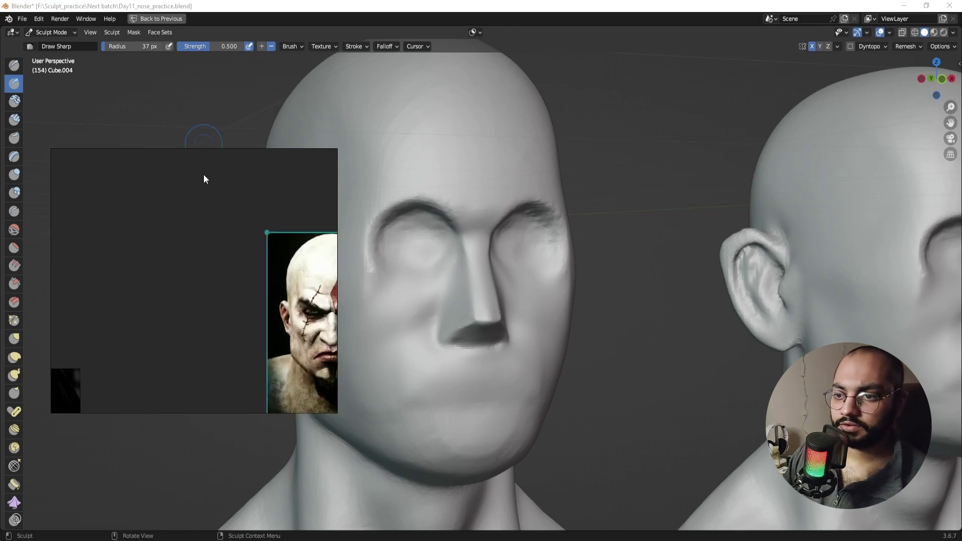
right_click_drag(198, 303, 178, 211, "alt")
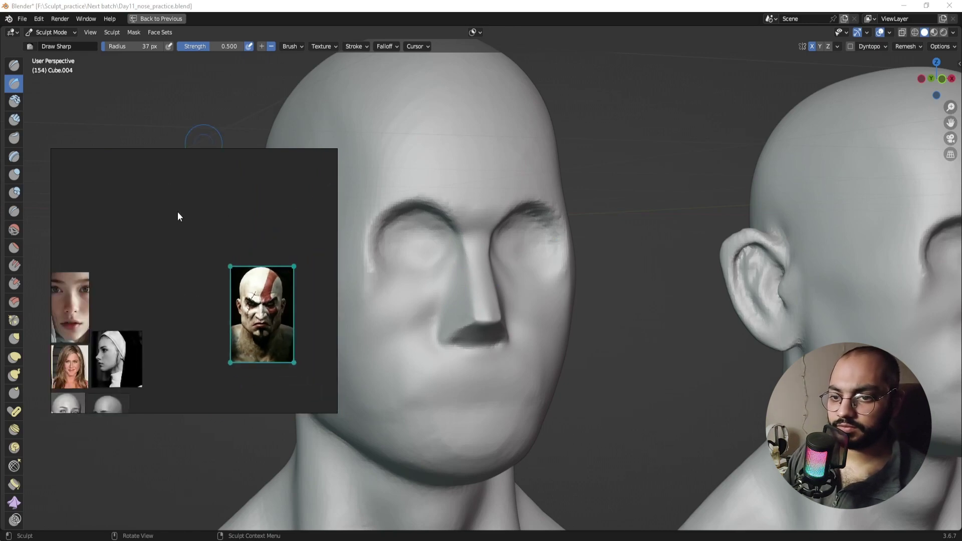
left_click_drag(148, 287, 280, 230, "alt")
left_click_drag(98, 261, 229, 234, "alt")
scroll(200, 224, "up", 2)
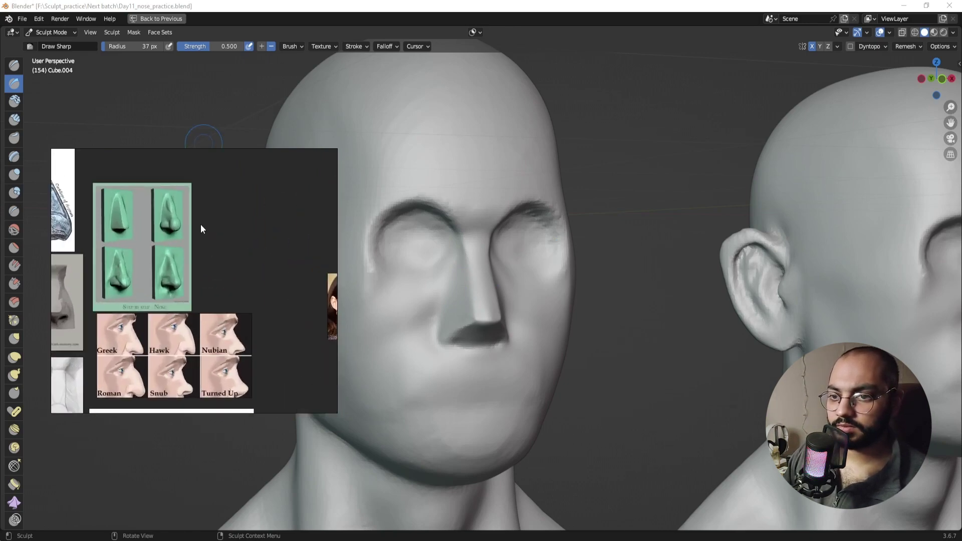
scroll(290, 256, "up", 2)
scroll(272, 245, "up", 2)
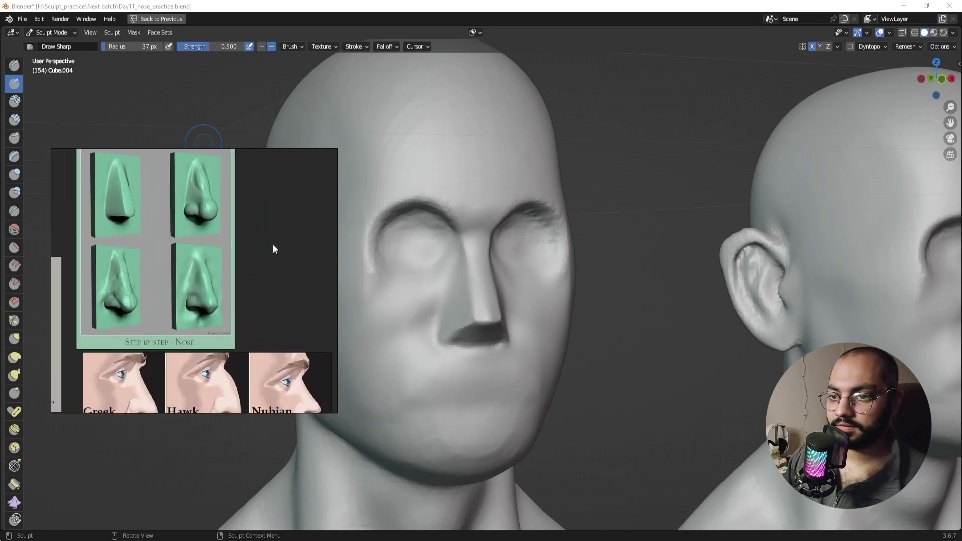
Step: Examine the step-by-step nose stages and frame them together with the planar nose studies and the nose-type profiles
scroll(295, 265, "down", 2)
scroll(293, 248, "up", 2)
scroll(292, 249, "up", 2)
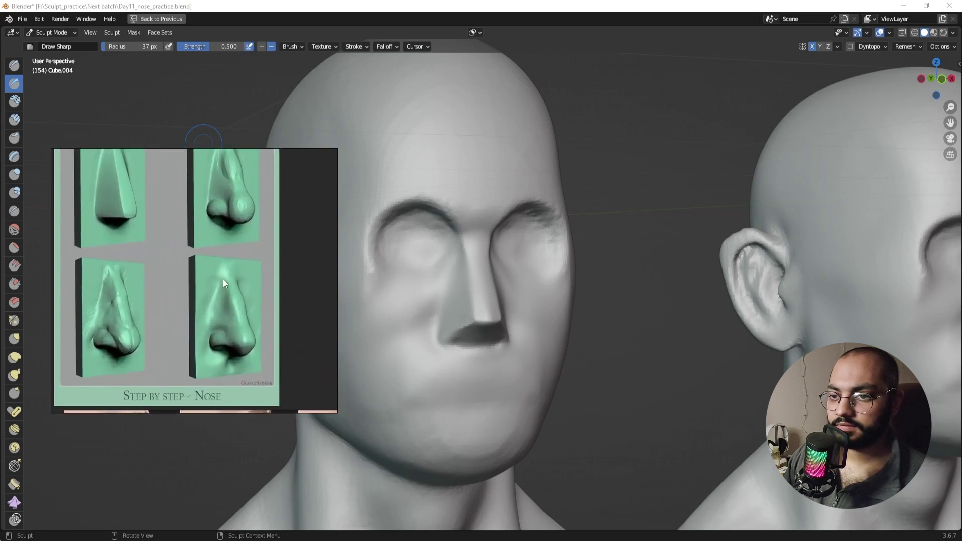
scroll(227, 286, "down", 4)
scroll(279, 249, "up", 2)
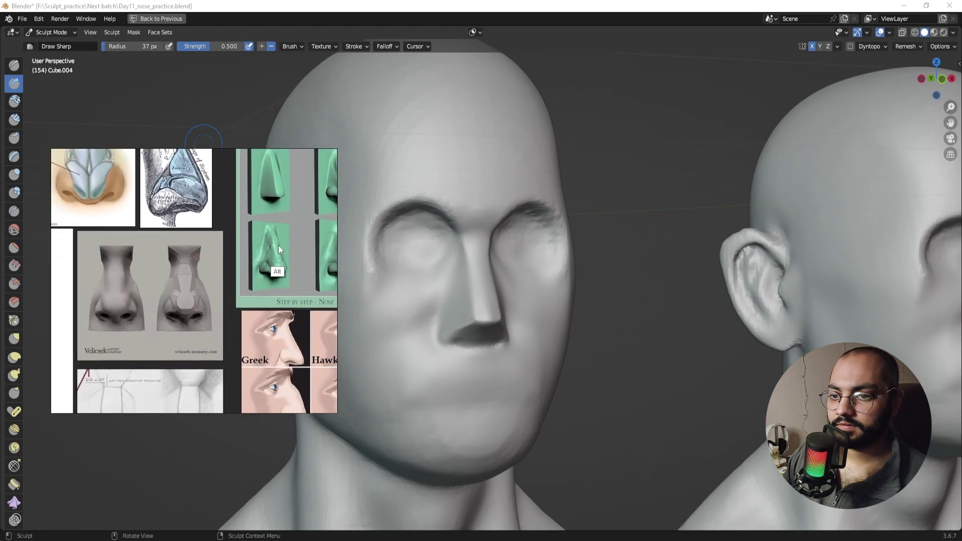
mouse_move(278, 246)
left_mouse_down("alt")
mouse_move(242, 263)
mouse_move(258, 161)
left_mouse_up("alt")
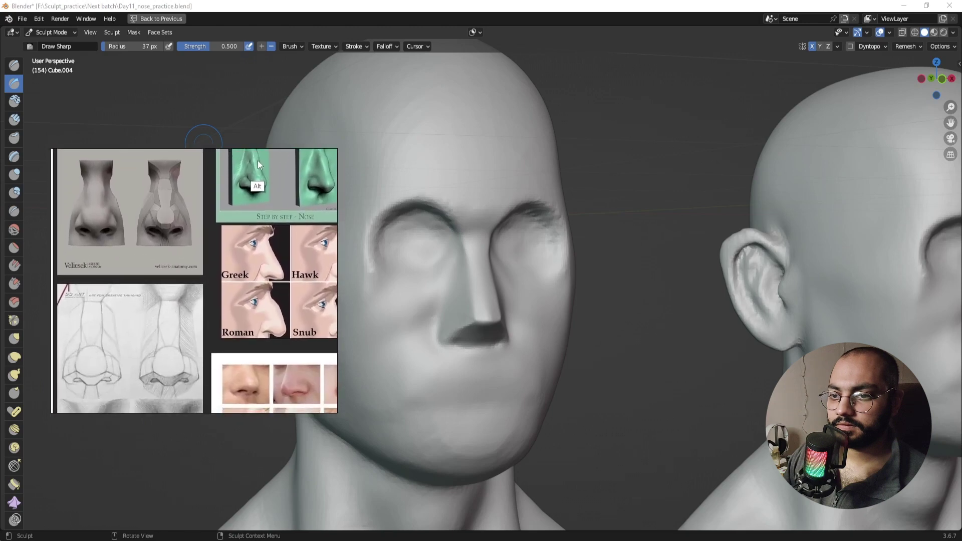
scroll(257, 224, "down", 4)
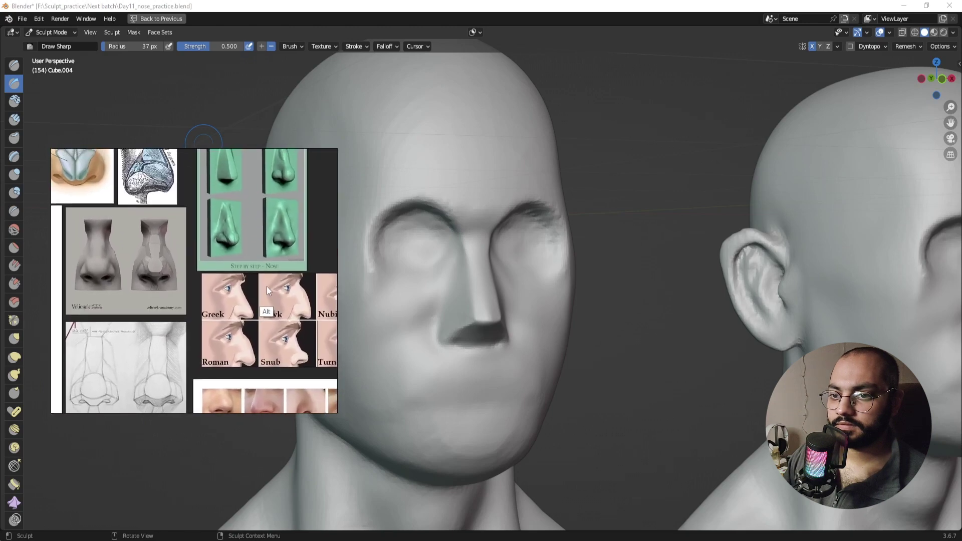
middle_click_drag(267, 286, 272, 281)
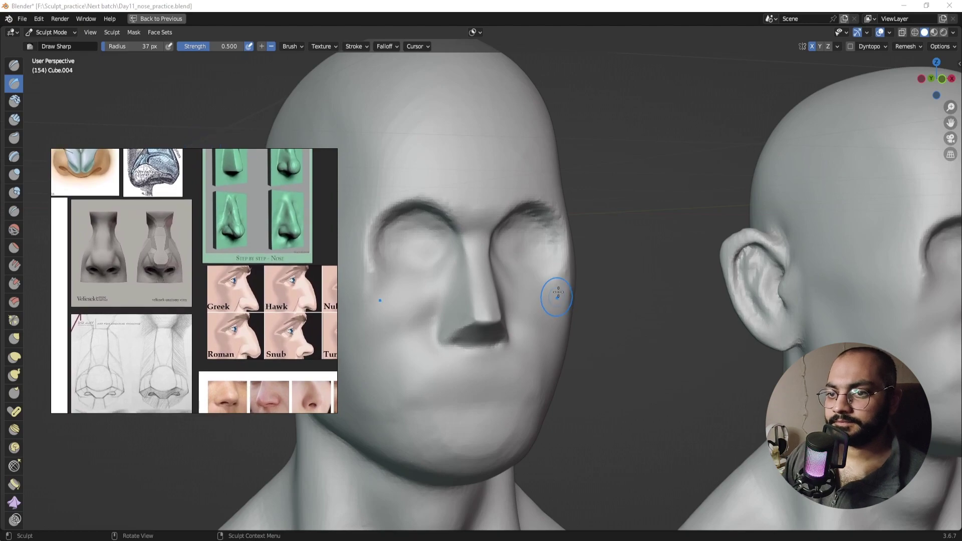
Step: Carve the edge between the nose base and upper lip and start the nostril wing's back crease with Draw Sharp at 37 px
mouse_move(498, 279)
middle_mouse_down()
mouse_move(516, 300)
mouse_move(530, 279)
mouse_move(605, 323)
mouse_move(554, 272)
middle_mouse_up()
scroll(536, 311, "up", 2)
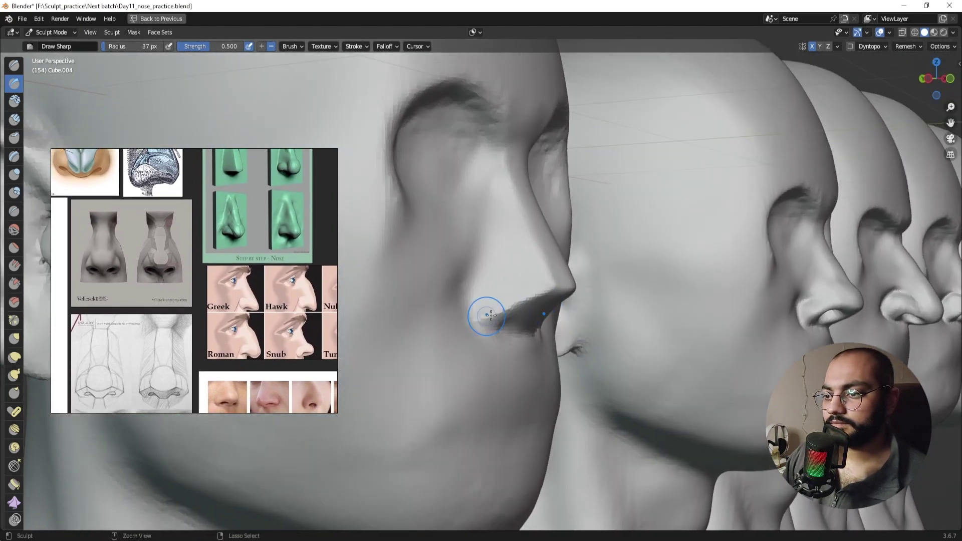
mouse_move(494, 322)
middle_mouse_down()
mouse_move(431, 309)
mouse_move(462, 329)
middle_mouse_up()
scroll(482, 371, "down", 6)
left_click_drag(462, 329, 488, 292, "ctrl+alt")
mouse_move(488, 292)
middle_mouse_down("ctrl")
mouse_move(492, 314)
mouse_move(453, 296)
middle_mouse_up("ctrl")
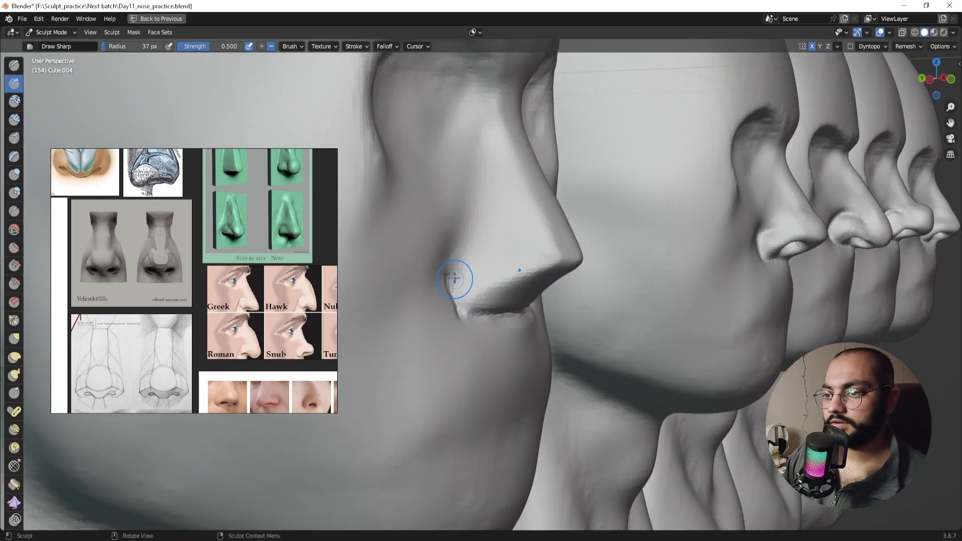
Step: Deepen the boundary around the nostril wing and base corner, and blend the cheek beside it with Draw Sharp at 68 px
mouse_move(449, 286)
middle_mouse_down()
mouse_move(457, 299)
mouse_move(430, 267)
middle_mouse_up()
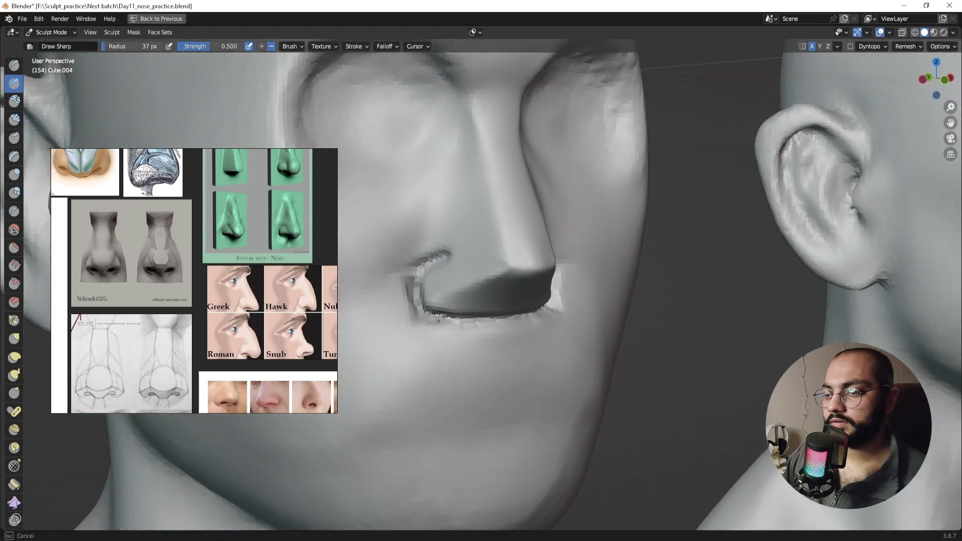
middle_click_drag(438, 317, 439, 305)
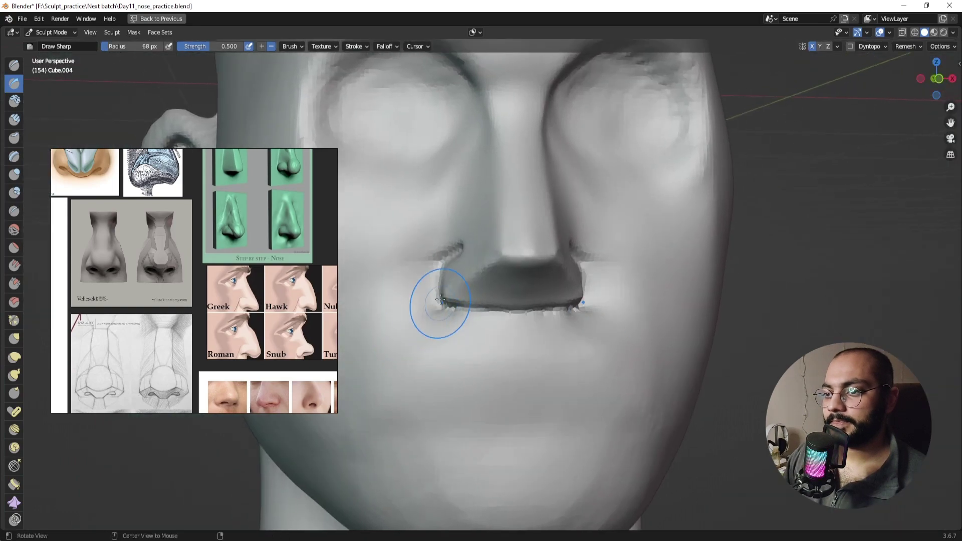
left_click_drag(441, 299, 463, 434, "alt")
left_click_drag(496, 371, 477, 266, "ctrl+alt")
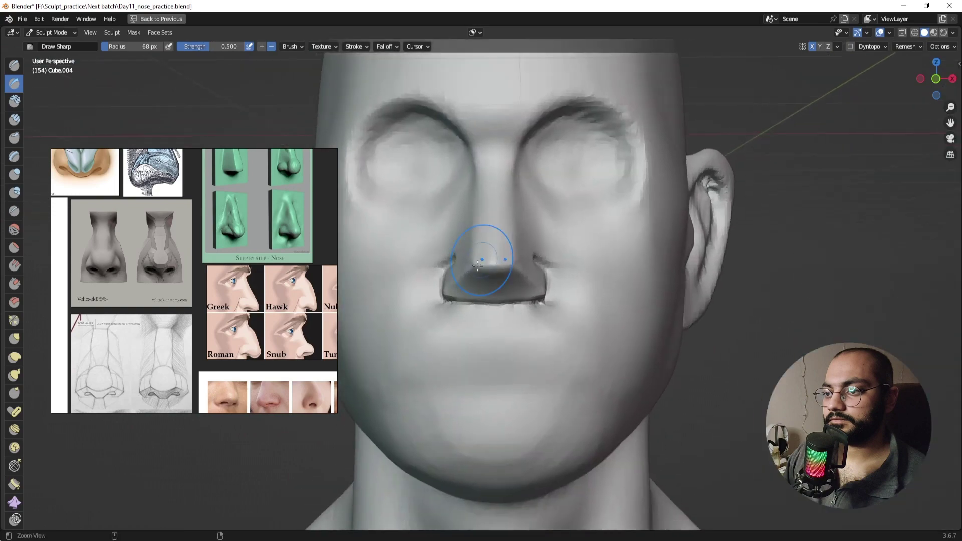
Step: Carve the crease above the nostril wing out into the cheek with Draw Sharp, using radii of 36 px and 57 px
mouse_move(477, 265)
middle_mouse_down()
mouse_move(490, 283)
mouse_move(430, 269)
middle_mouse_up()
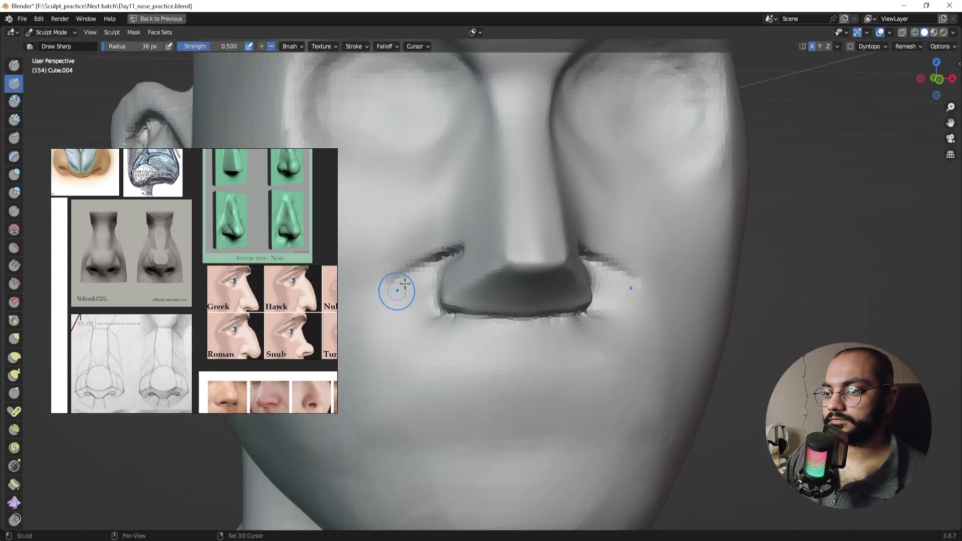
key("f")
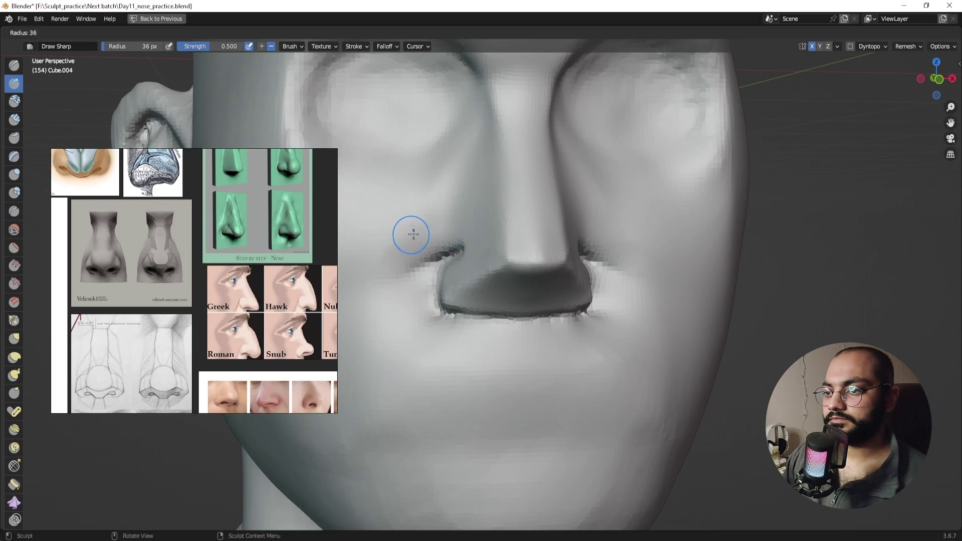
left_click(435, 219)
left_click_drag(406, 281, 444, 252)
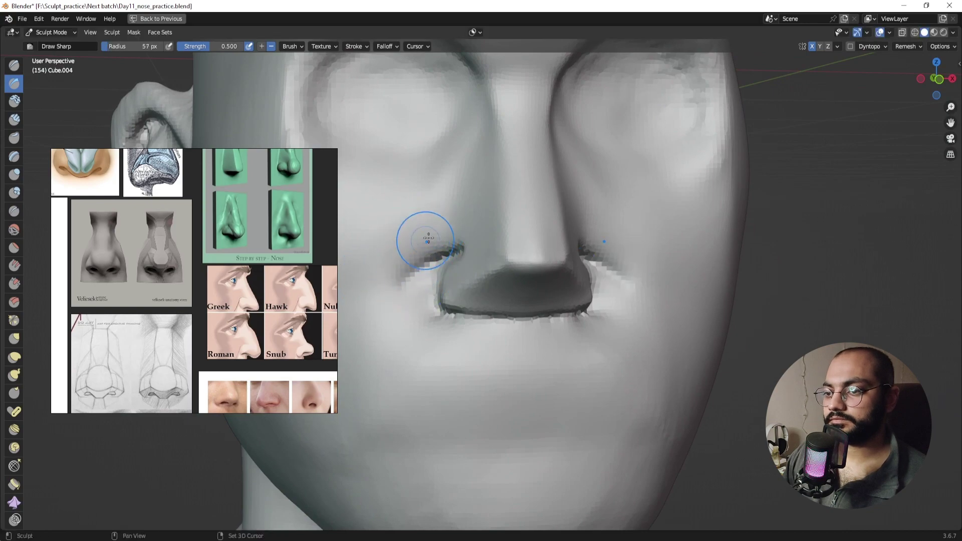
mouse_move(376, 311)
middle_mouse_down()
mouse_move(406, 299)
mouse_move(498, 311)
mouse_move(506, 274)
mouse_move(489, 284)
middle_mouse_up()
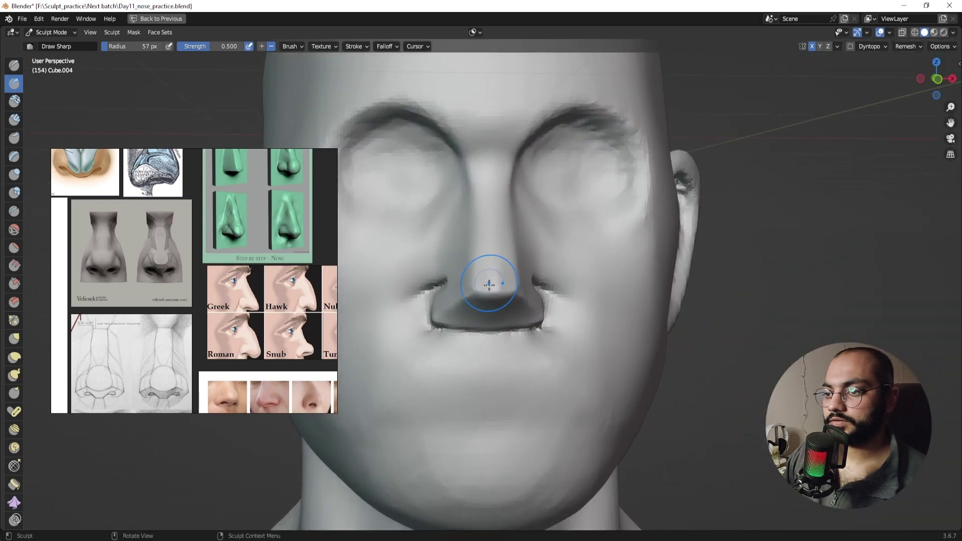
Step: Build up the rounded ball of the nose tip with Clay Strips, using brush radii of 56 px and 51 px
key("f")
mouse_move(498, 289)
left_mouse_down("shift")
mouse_move(521, 291)
mouse_move(471, 272)
left_mouse_up("shift")
left_click(519, 293)
left_click(14, 119)
middle_click_drag(471, 313, 487, 301)
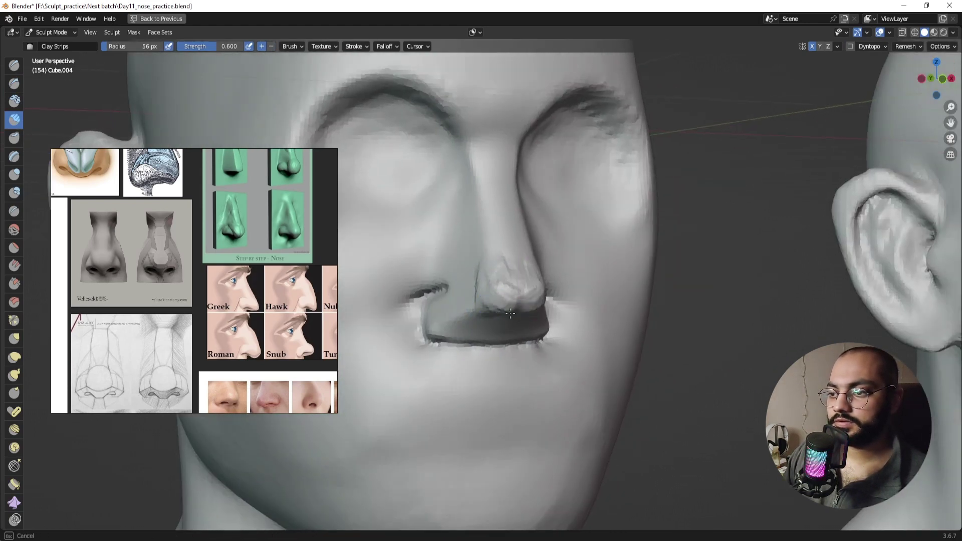
middle_click_drag(510, 315, 479, 293)
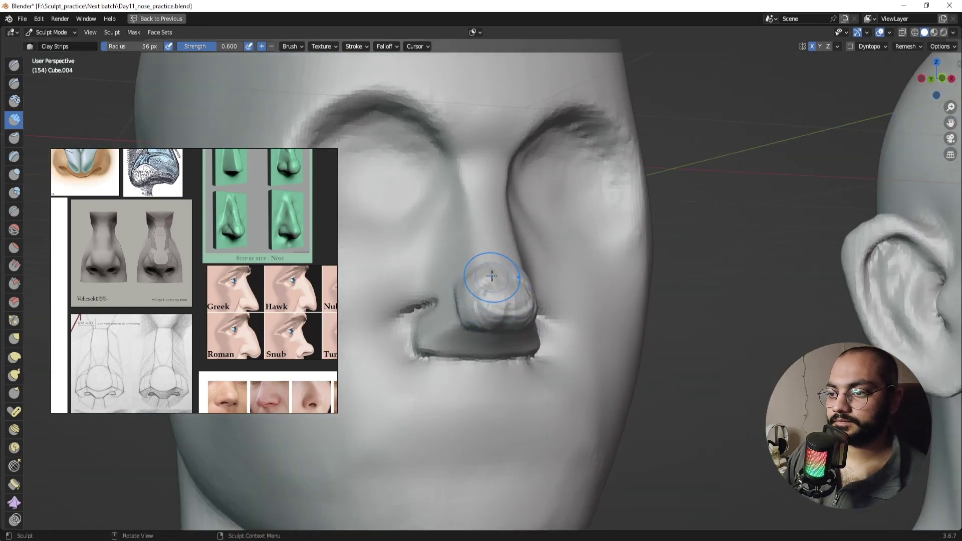
mouse_move(481, 289)
middle_mouse_down()
mouse_move(474, 231)
mouse_move(447, 300)
mouse_move(460, 298)
middle_mouse_up()
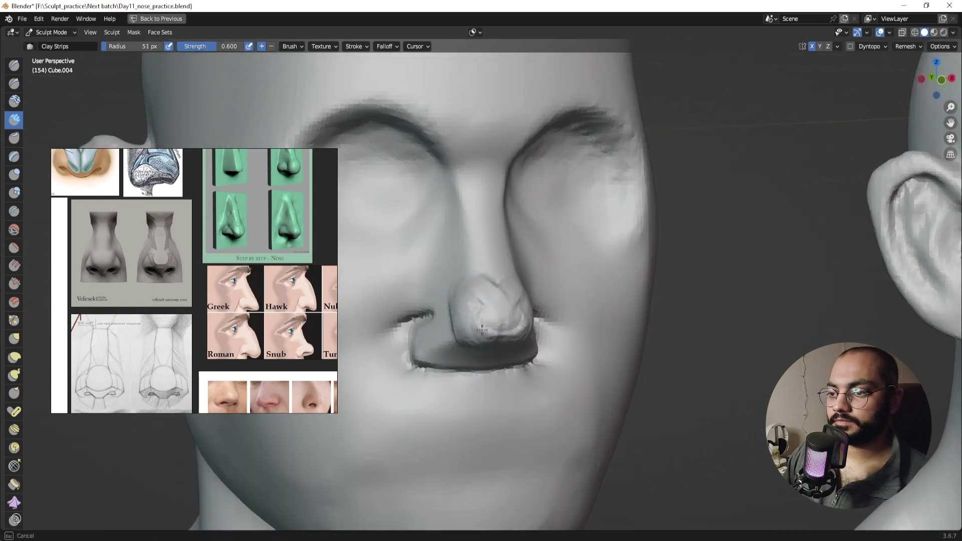
mouse_move(512, 342)
middle_mouse_down()
mouse_move(473, 274)
mouse_move(393, 317)
mouse_move(429, 279)
middle_mouse_up()
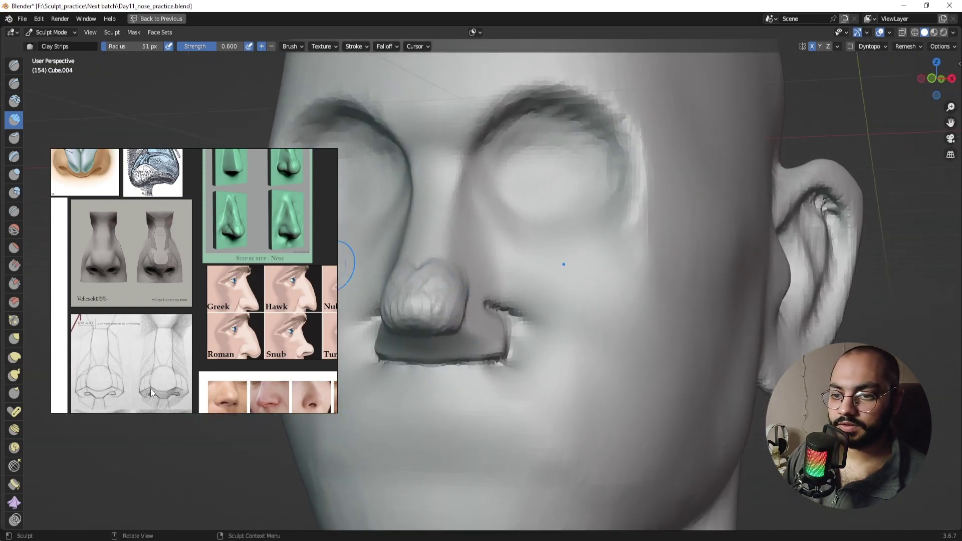
Step: Flatten the underside and sides of the nose tip with Scrape/Peaks at radii of 51 px and 52 px
left_click(15, 283)
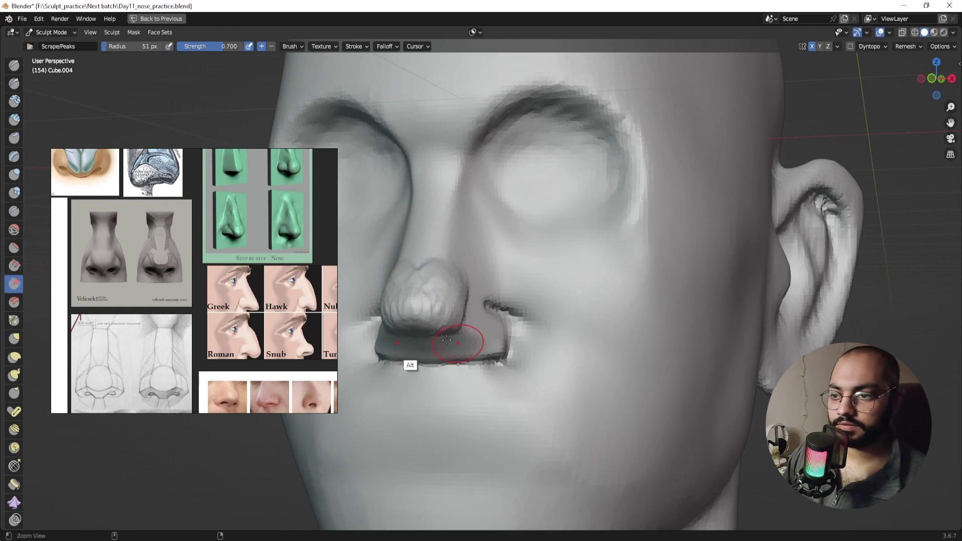
middle_click_drag(446, 341, 457, 316)
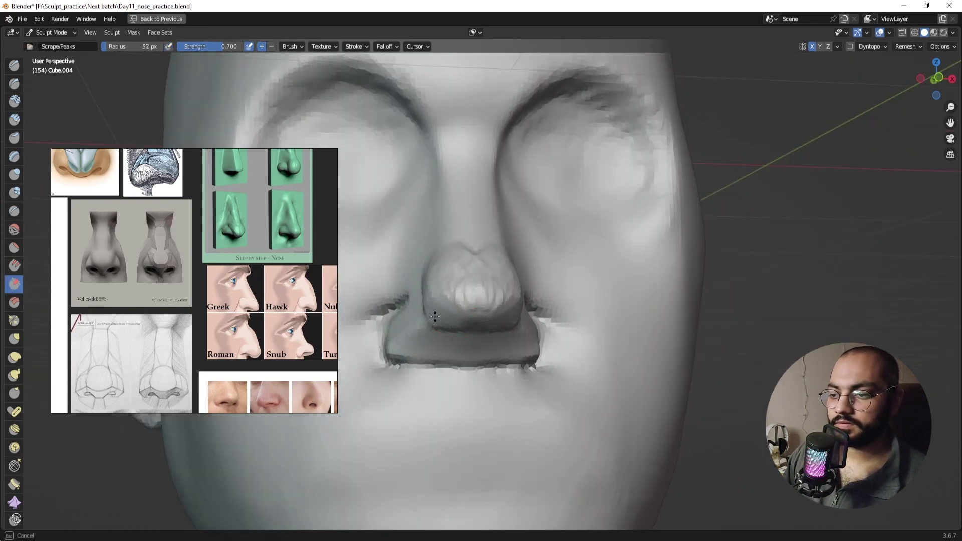
middle_click_drag(435, 315, 526, 326)
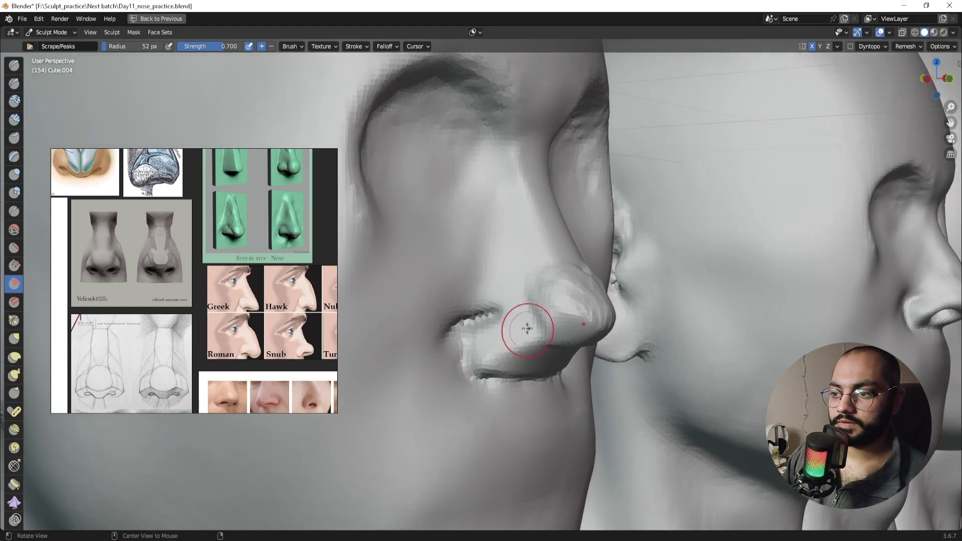
Step: Build up the nostril wings beside the nose tip with Clay Strips, setting the brush radius to 44 px
left_click(14, 119)
mouse_move(466, 300)
middle_mouse_down()
mouse_move(476, 290)
mouse_move(484, 314)
middle_mouse_up()
mouse_move(479, 326)
left_mouse_down()
mouse_move(482, 336)
mouse_move(444, 357)
left_mouse_up()
mouse_move(444, 358)
middle_mouse_down()
mouse_move(381, 346)
mouse_move(436, 339)
middle_mouse_up()
left_click_drag(437, 344, 423, 335)
middle_click_drag(424, 335, 426, 336)
mouse_move(427, 336)
left_mouse_down("alt+shift")
mouse_move(477, 344)
mouse_move(451, 339)
mouse_move(445, 353)
mouse_move(470, 372)
left_mouse_up("alt+shift")
key("f")
left_click(446, 340)
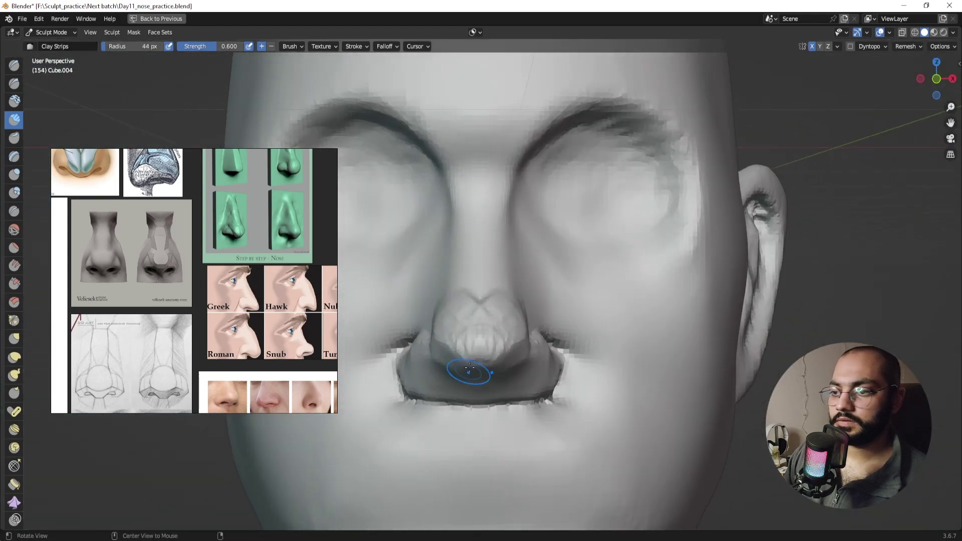
Step: Carve the plane edges along the sides of the nose bridge and around the tip with Draw Sharp at 44 px
left_click(14, 83)
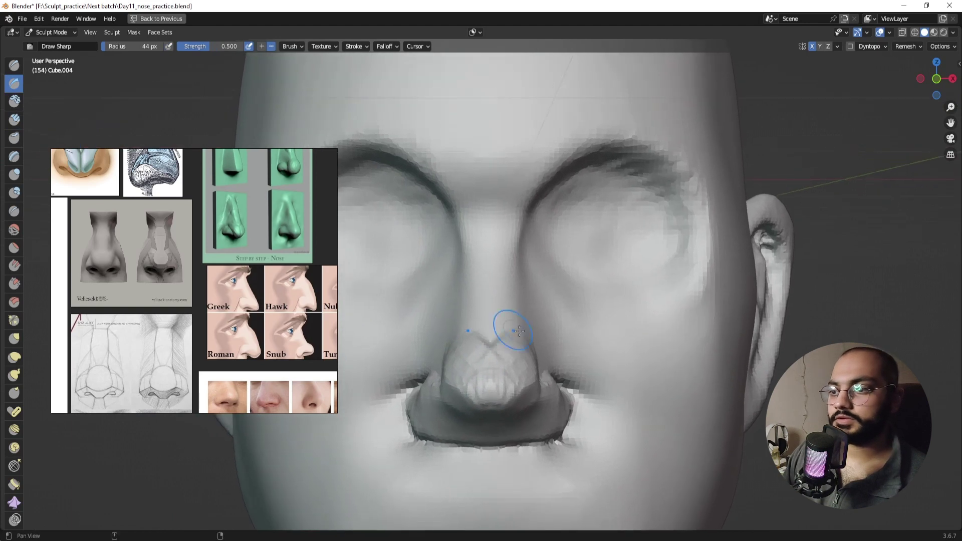
middle_click_drag(573, 300, 545, 299)
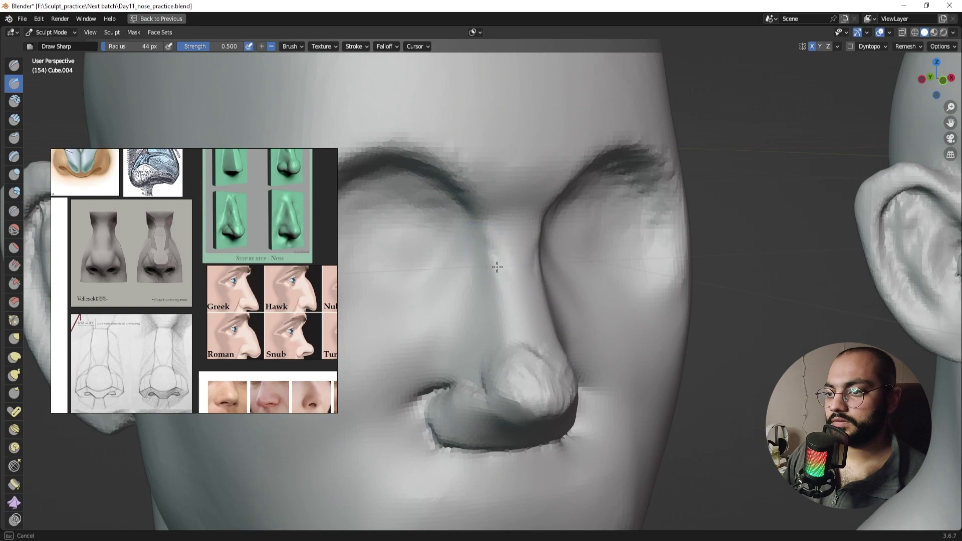
middle_click_drag(491, 284, 517, 314)
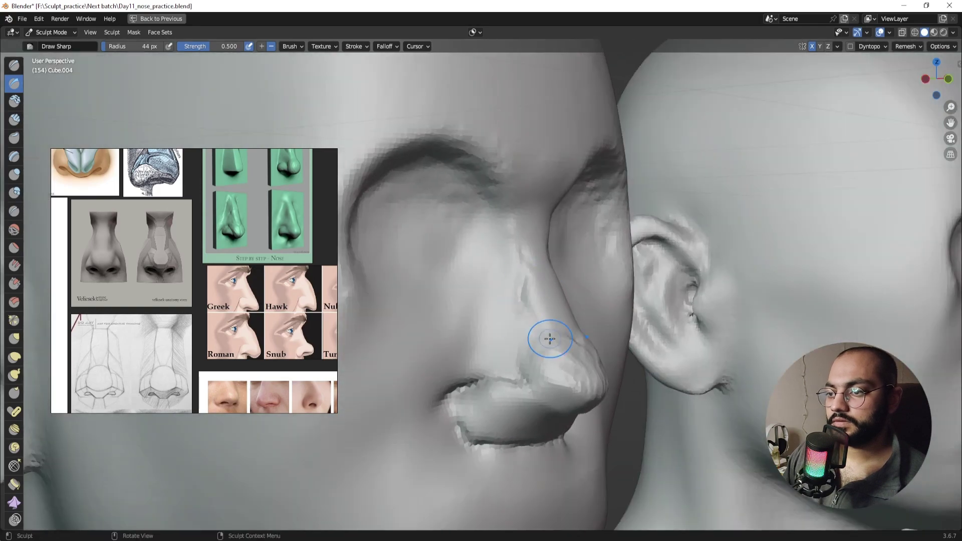
middle_click_drag(588, 340, 501, 391)
mouse_move(501, 386)
left_mouse_down()
mouse_move(500, 350)
mouse_move(502, 396)
left_mouse_up()
middle_click_drag(502, 404, 495, 432)
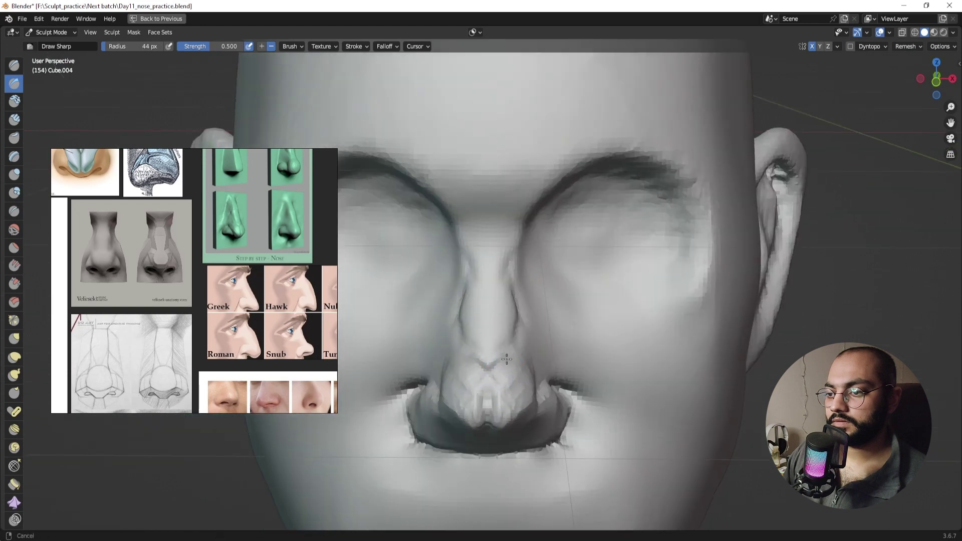
Step: Soften the carved lines along the nose bridge and tip with the brush radius enlarged to 104 px
scroll(495, 401, "down", 1)
key("f")
left_click(507, 350)
middle_click_drag(474, 284, 463, 326)
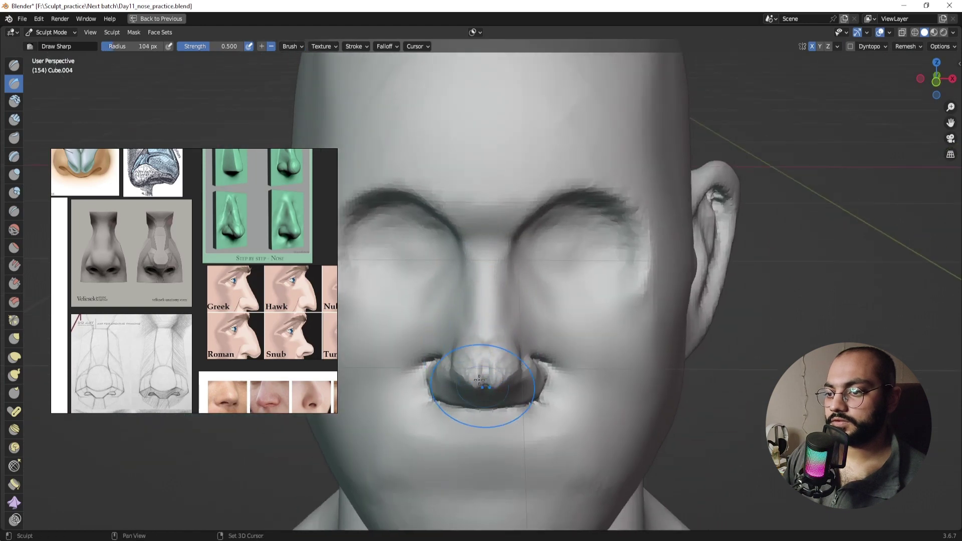
mouse_move(479, 379)
middle_mouse_down()
mouse_move(497, 339)
mouse_move(477, 271)
mouse_move(470, 312)
middle_mouse_up()
Step: Carve both nostril openings into the underside of the nose with Draw Sharp at radii of 46 px and 58 px
key("f")
left_click(468, 291)
scroll(468, 312, "up", 1)
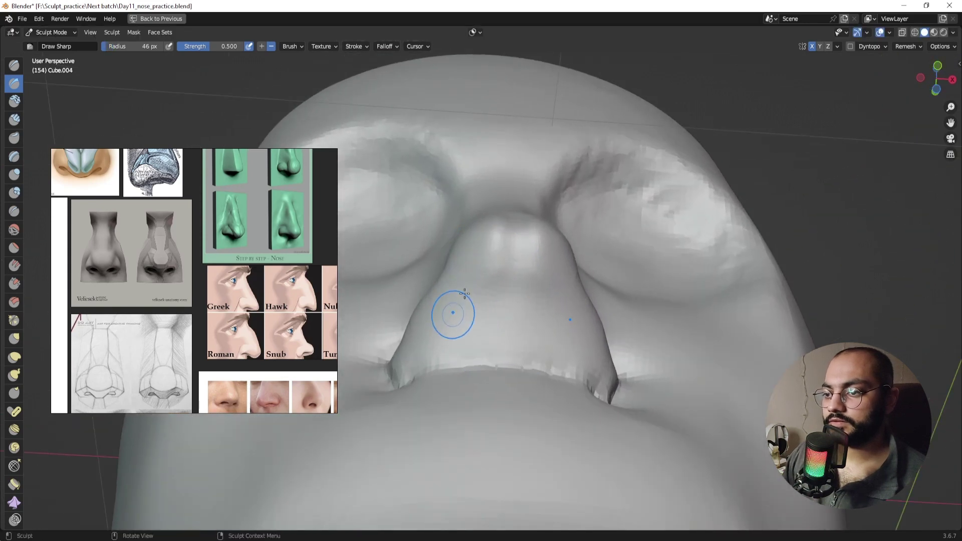
mouse_move(452, 315)
left_mouse_down()
mouse_move(482, 298)
mouse_move(471, 293)
mouse_move(461, 321)
left_mouse_up()
mouse_move(467, 301)
left_mouse_down()
mouse_move(461, 320)
mouse_move(476, 314)
mouse_move(457, 334)
mouse_move(478, 318)
left_mouse_up()
key("f")
left_click(493, 314)
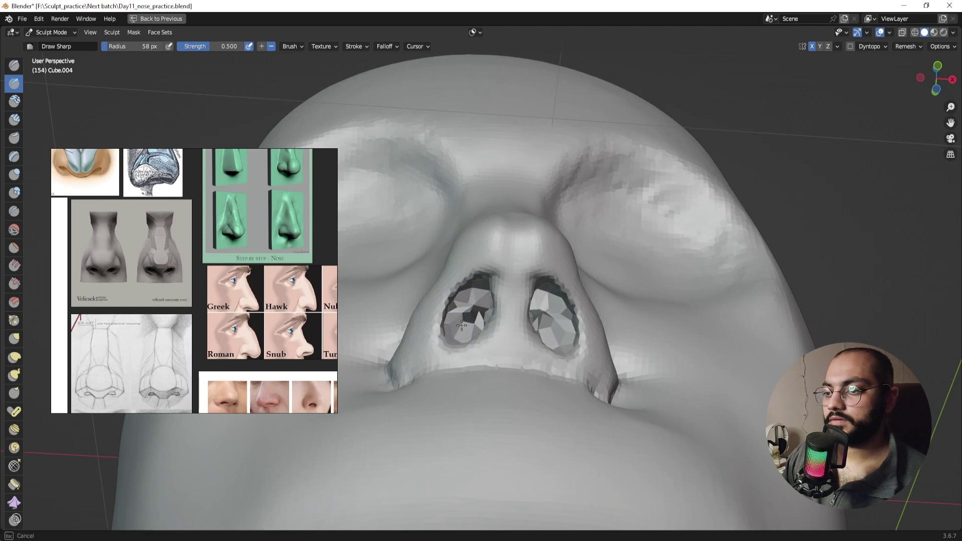
left_click_drag(461, 326, 474, 300)
Step: Deepen the crease behind the nostril wing and along the nose base with Draw Sharp at 40 px and 46 px
mouse_move(472, 298)
middle_mouse_down()
mouse_move(510, 400)
mouse_move(509, 365)
mouse_move(594, 369)
mouse_move(491, 369)
mouse_move(506, 399)
middle_mouse_up()
left_click_drag(506, 400, 521, 353, "alt+shift")
mouse_move(522, 353)
left_mouse_down("alt")
mouse_move(517, 393)
mouse_move(462, 412)
mouse_move(471, 427)
left_mouse_up("alt")
key("f")
left_click(507, 392)
middle_click_drag(506, 406, 486, 429)
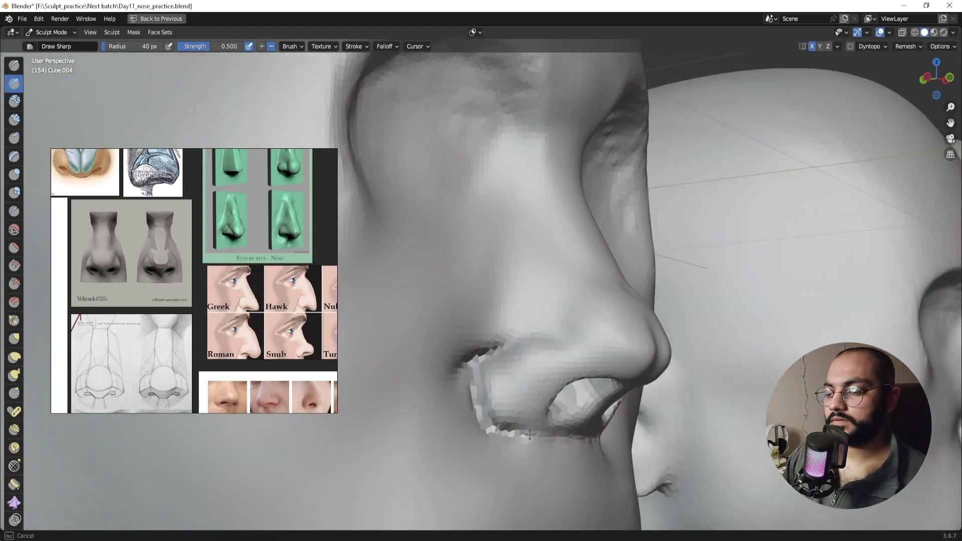
left_click_drag(530, 435, 526, 438)
middle_click_drag(525, 439, 493, 429)
key("f")
left_click(479, 426)
mouse_move(442, 406)
left_mouse_down()
mouse_move(431, 427)
mouse_move(443, 420)
mouse_move(489, 444)
left_mouse_up()
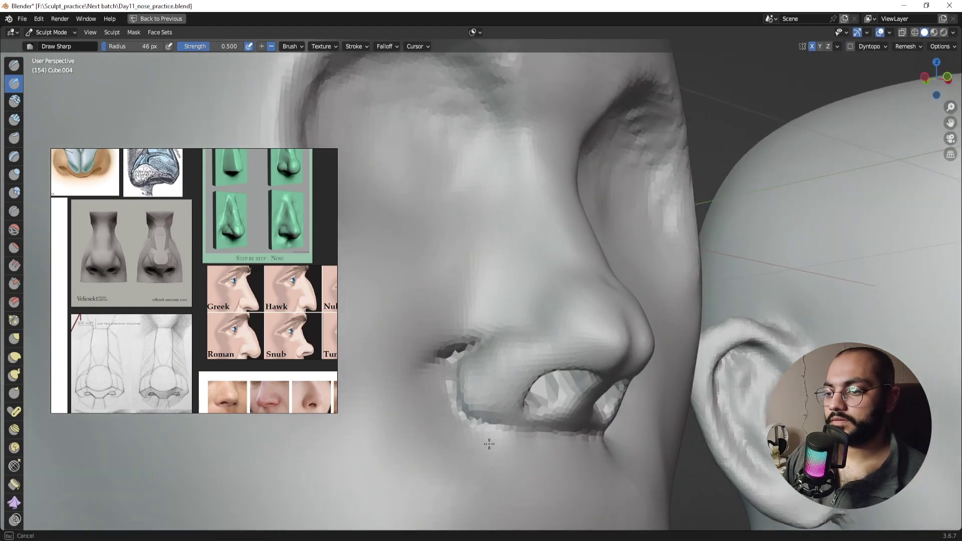
Step: Define the planes of the nostril wing and the groove separating it from the tip with Draw Sharp at 46 px and 59 px
mouse_move(489, 444)
middle_mouse_down()
mouse_move(453, 438)
mouse_move(449, 446)
mouse_move(494, 343)
mouse_move(481, 348)
mouse_move(480, 250)
mouse_move(472, 322)
mouse_move(482, 305)
mouse_move(484, 365)
mouse_move(549, 321)
middle_mouse_up()
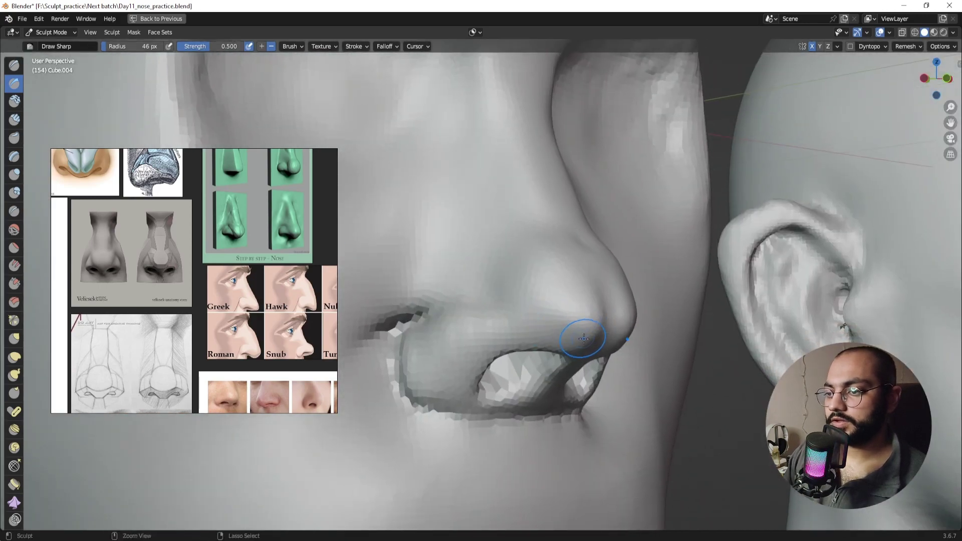
middle_click_drag(470, 328, 522, 344)
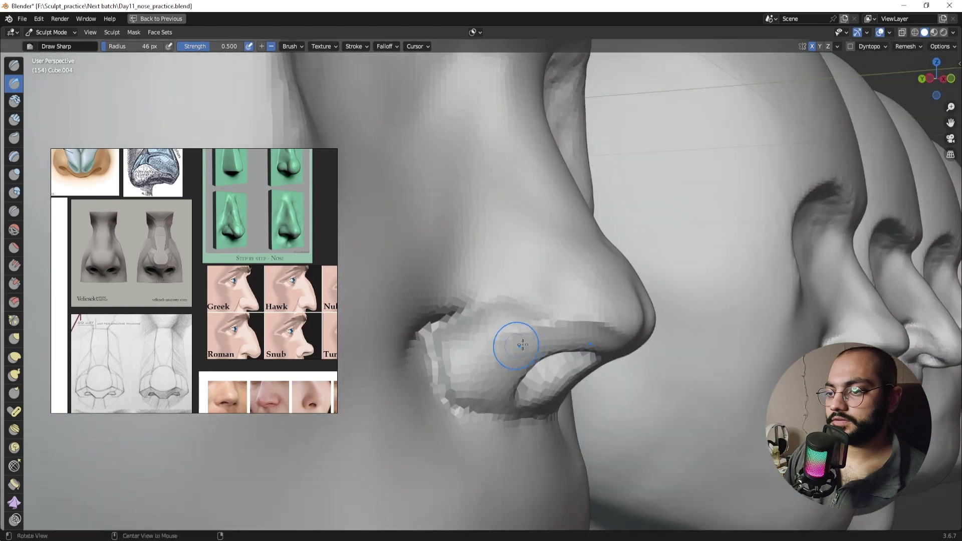
middle_click_drag(471, 394, 539, 343)
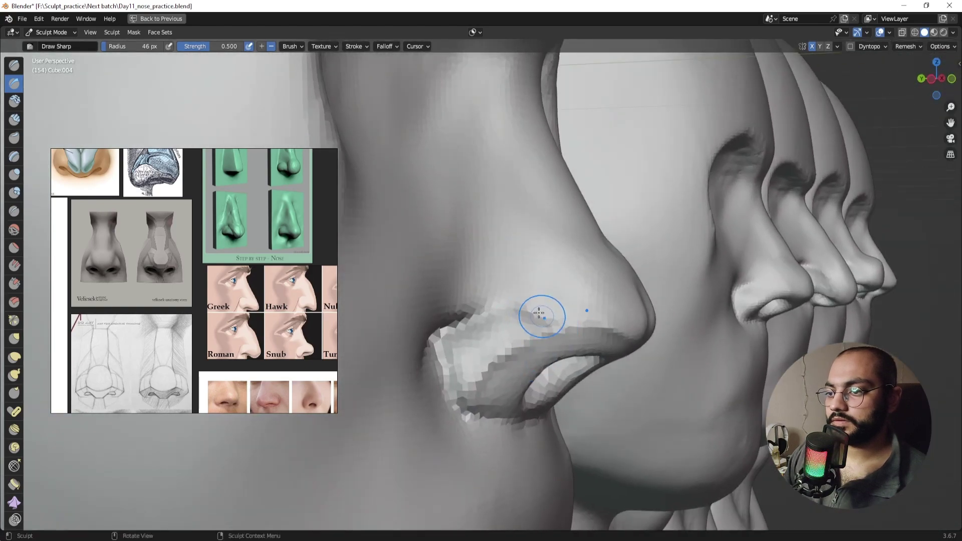
middle_click_drag(435, 351, 480, 324)
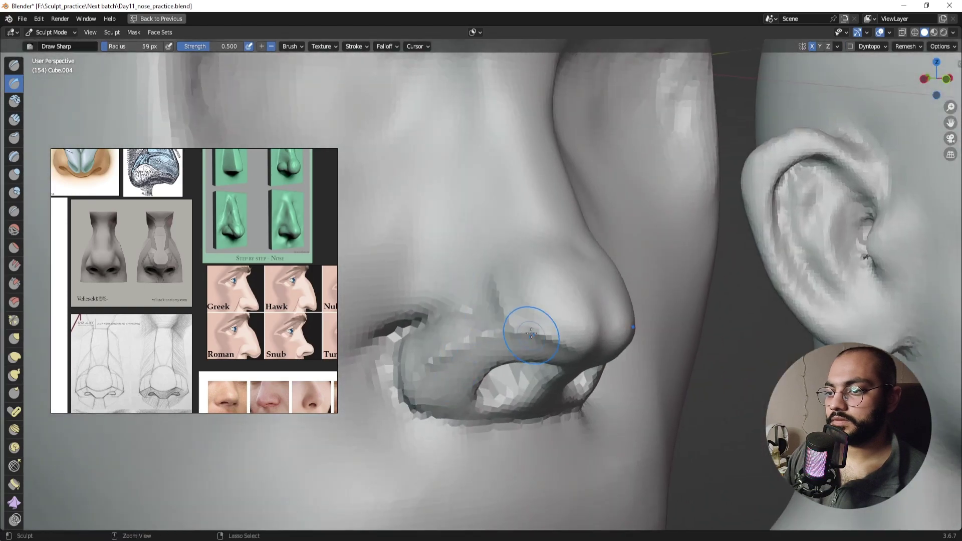
Step: Blend the nostril wing into the nose tip at radii of 84 px and 75 px, checking it from the side and front
middle_click_drag(553, 332, 549, 318)
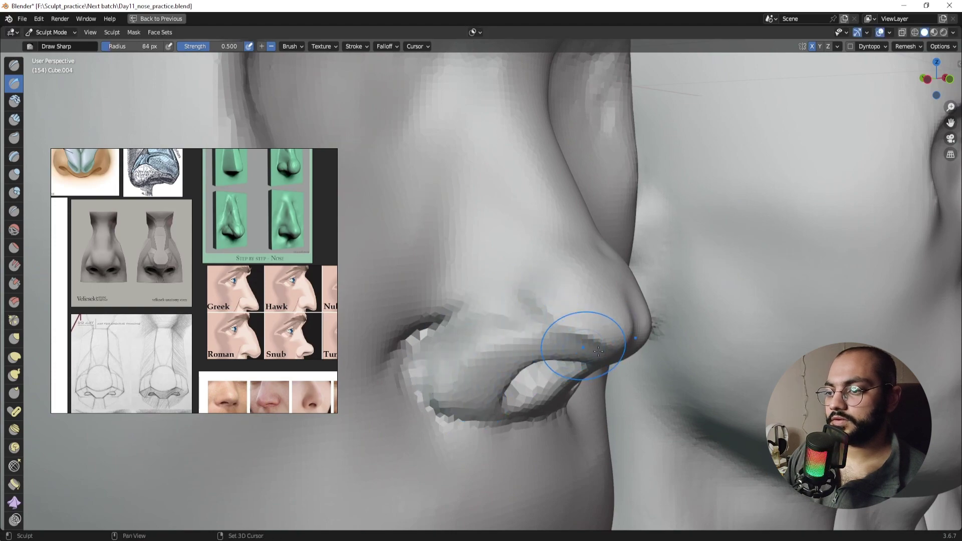
middle_click_drag(565, 335, 403, 371)
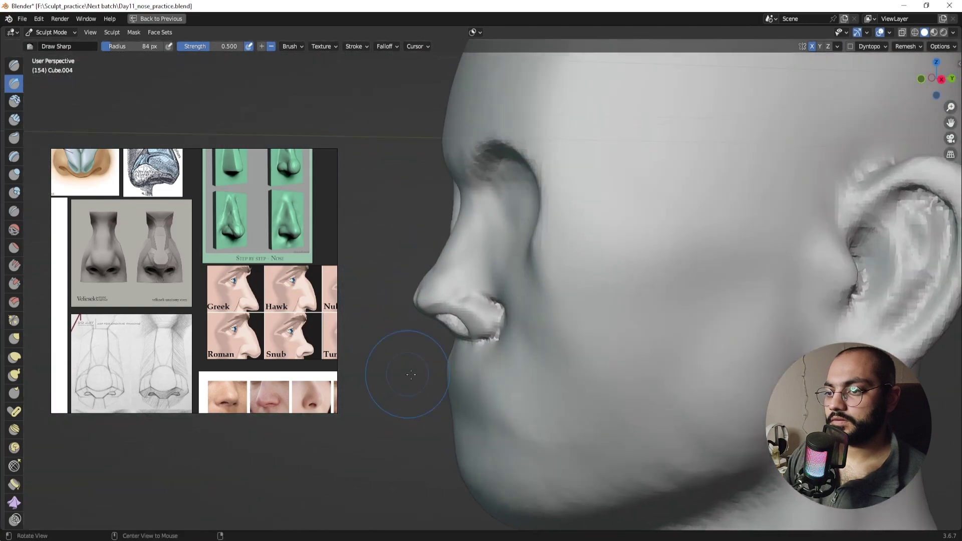
scroll(446, 326, "up", 2)
mouse_move(447, 326)
middle_mouse_down()
mouse_move(416, 328)
mouse_move(498, 311)
mouse_move(497, 339)
middle_mouse_up()
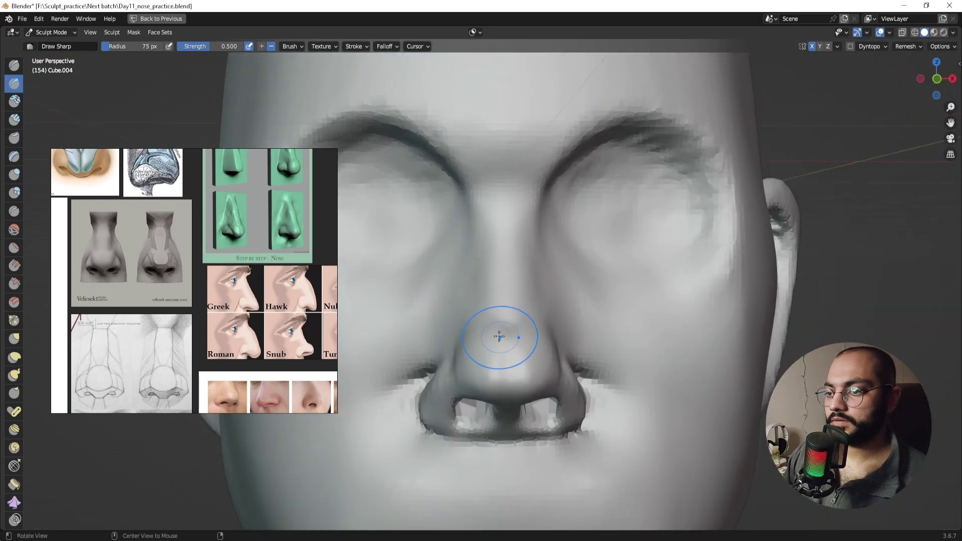
scroll(452, 326, "up", 2)
scroll(397, 392, "down", 3)
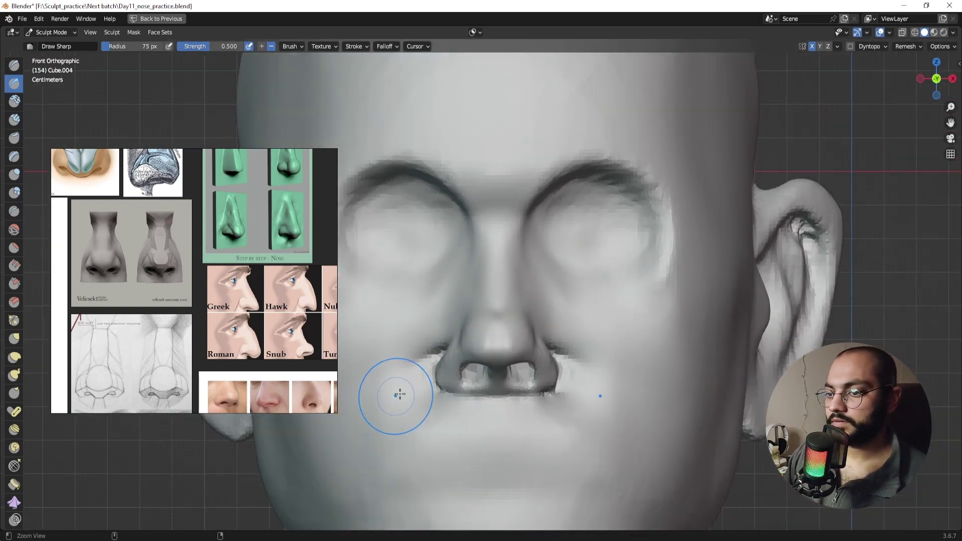
Step: Pull the outer edges of the nostril wings slightly inward in front view with Grab at 98 px
scroll(429, 344, "up", 3)
key("g")
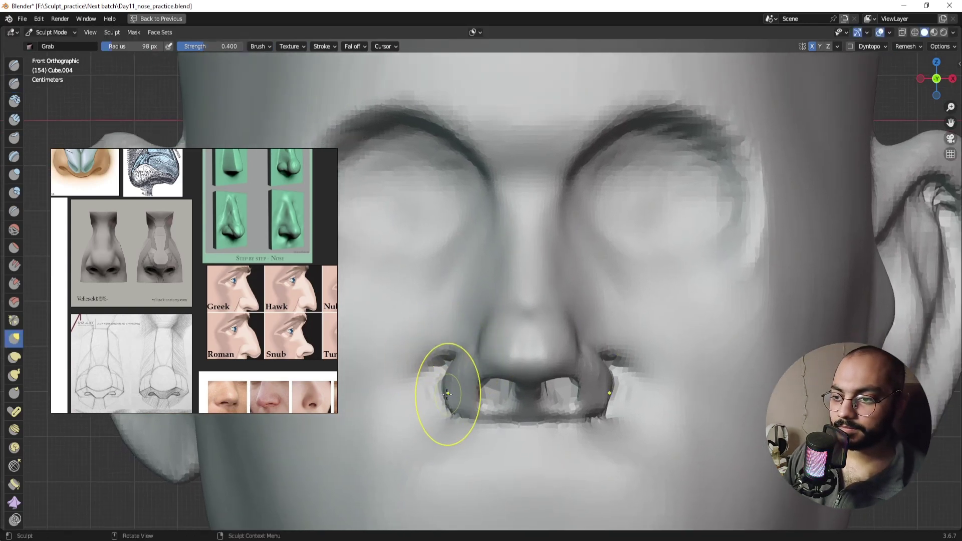
left_click_drag(447, 394, 453, 393)
key("KP_3")
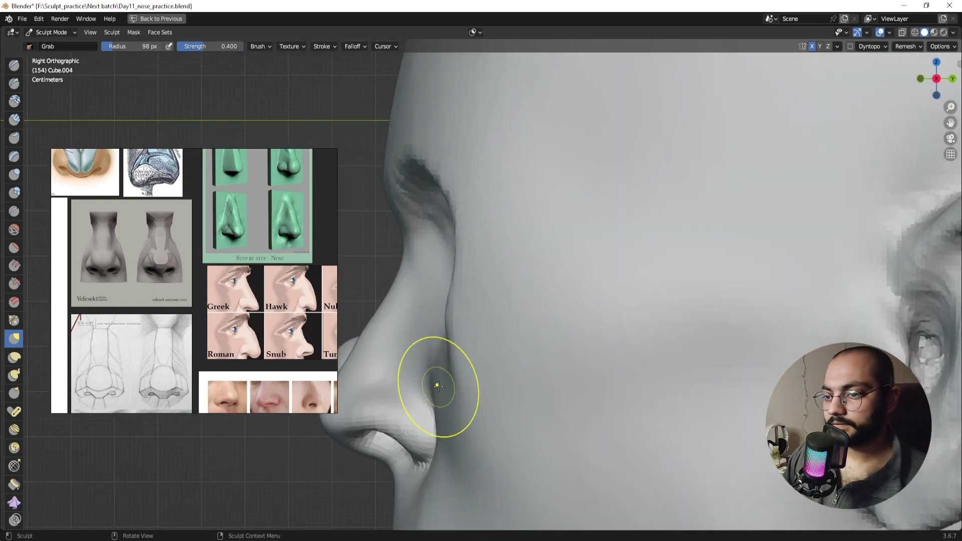
middle_click_drag(460, 356, 549, 319, "shift")
middle_click_drag(466, 336, 501, 371)
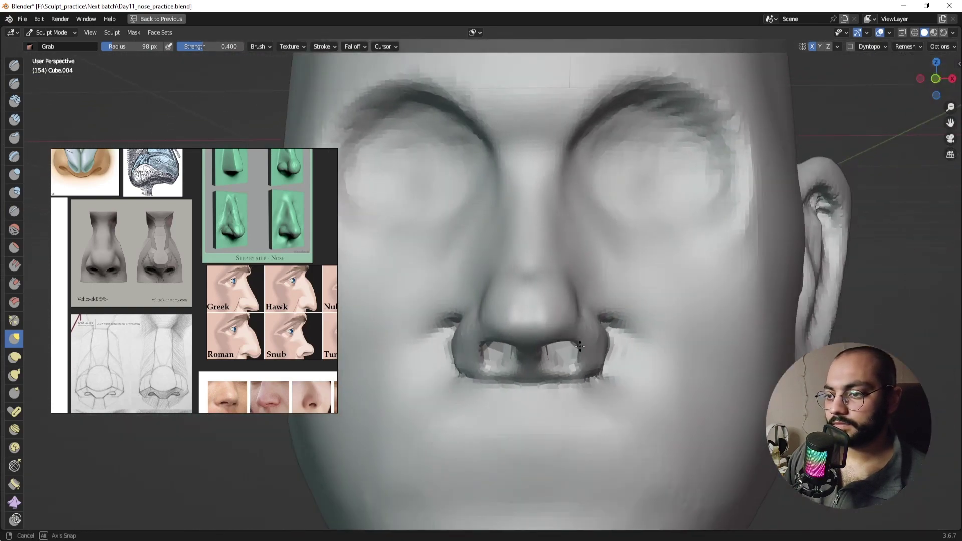
Step: Pull the nose tip downward and forward in the left side view with Grab at radii of 246 px and 234 px
scroll(515, 396, "down", 3)
key("ctrl+KP_3")
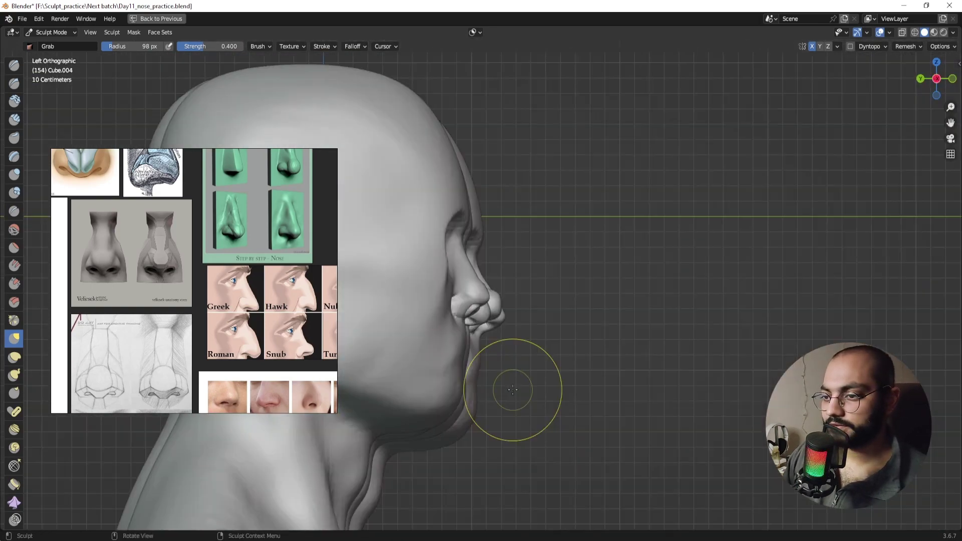
scroll(507, 341, "up", 8)
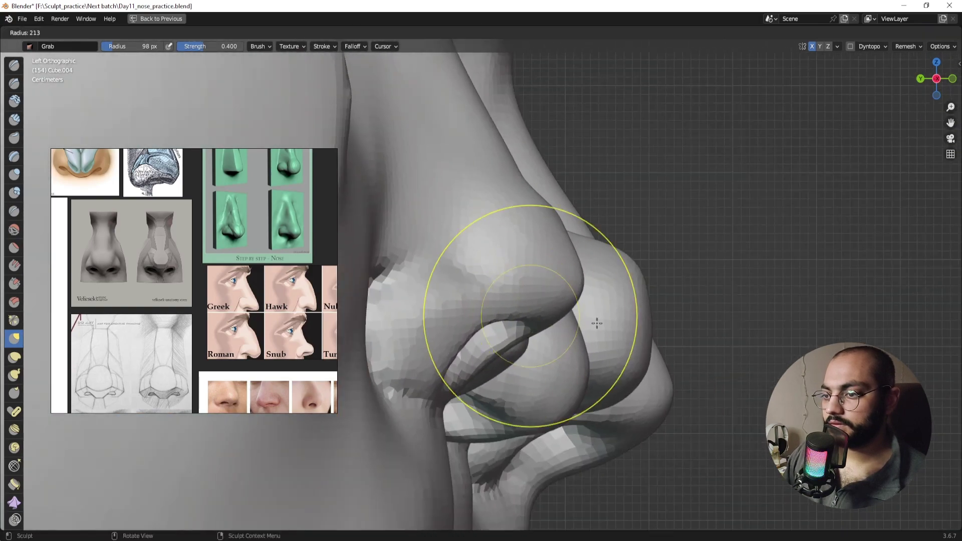
left_click(596, 323)
left_click_drag(597, 323, 582, 347)
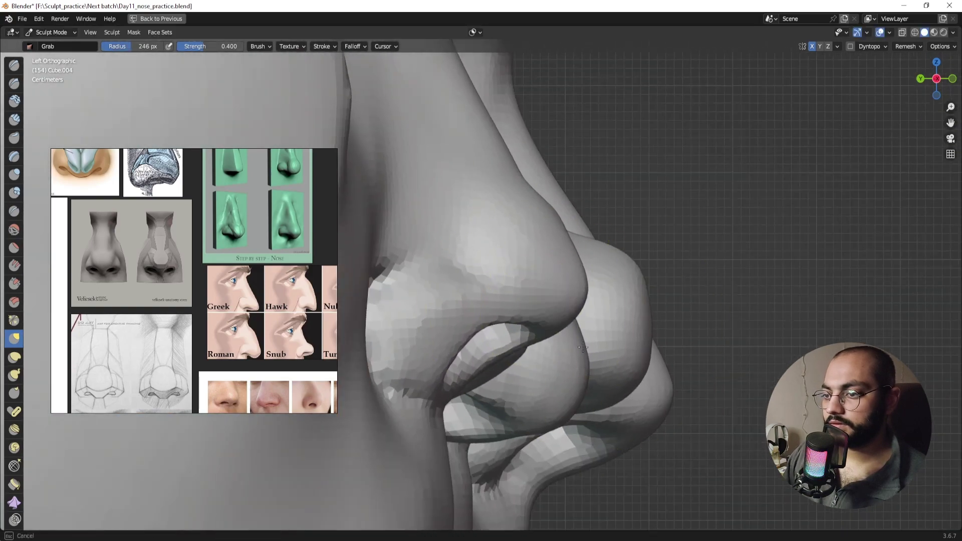
key("f")
left_click(631, 367)
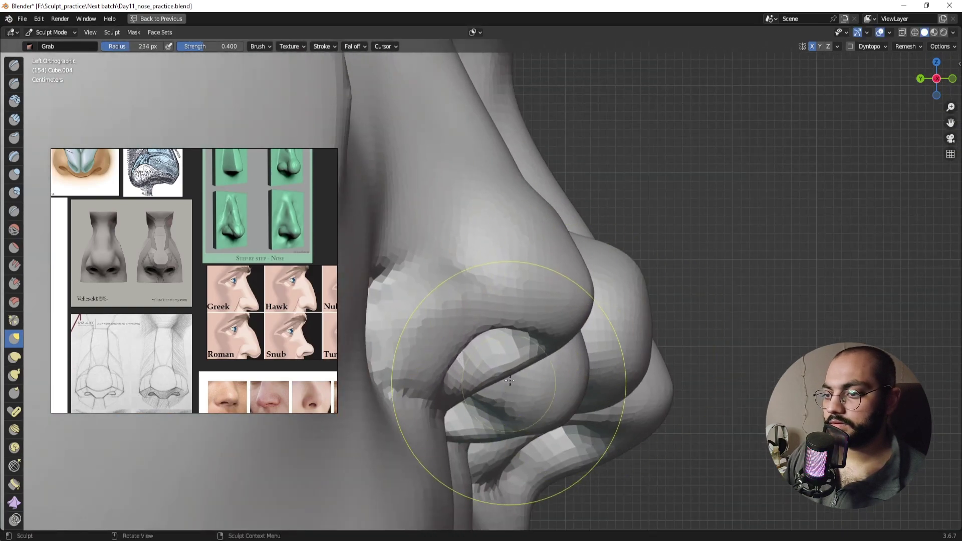
Step: Adjust the nose base and lower nostril area in profile with Grab, reducing the radius to 205 px and 182 px
key("f")
left_click(617, 384)
middle_click_drag(597, 411, 587, 422, "shift")
scroll(532, 399, "down", 4)
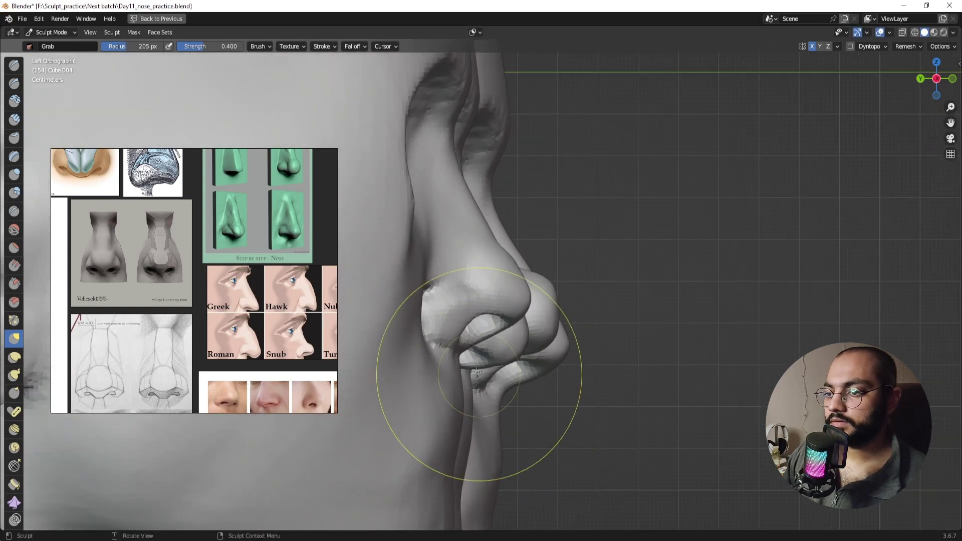
scroll(459, 368, "up", 1)
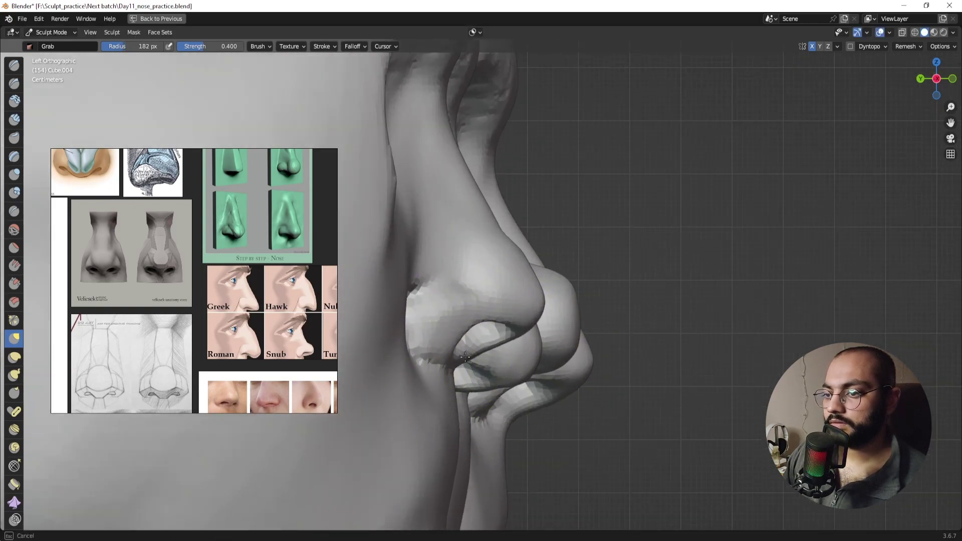
middle_click_drag(503, 372, 408, 371)
scroll(451, 369, "up", 3)
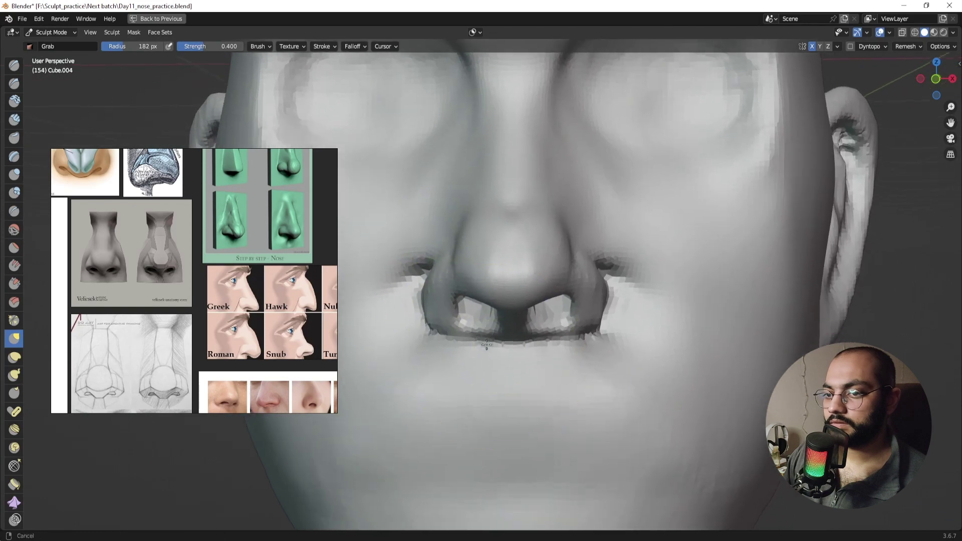
Step: Pull the underside of the nose tip lower and adjust the nostril wings with Grab at radii of 145 px and 118 px
key("f")
left_click(476, 367)
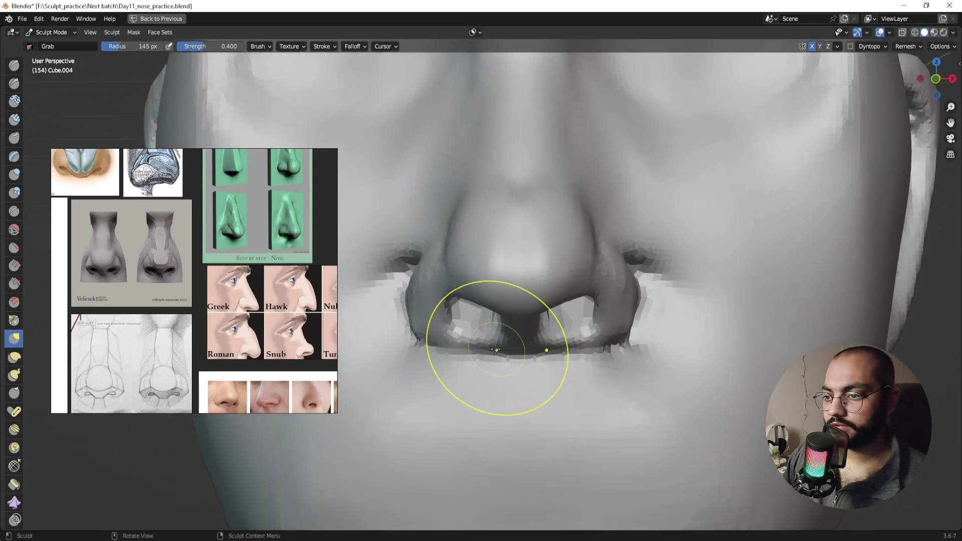
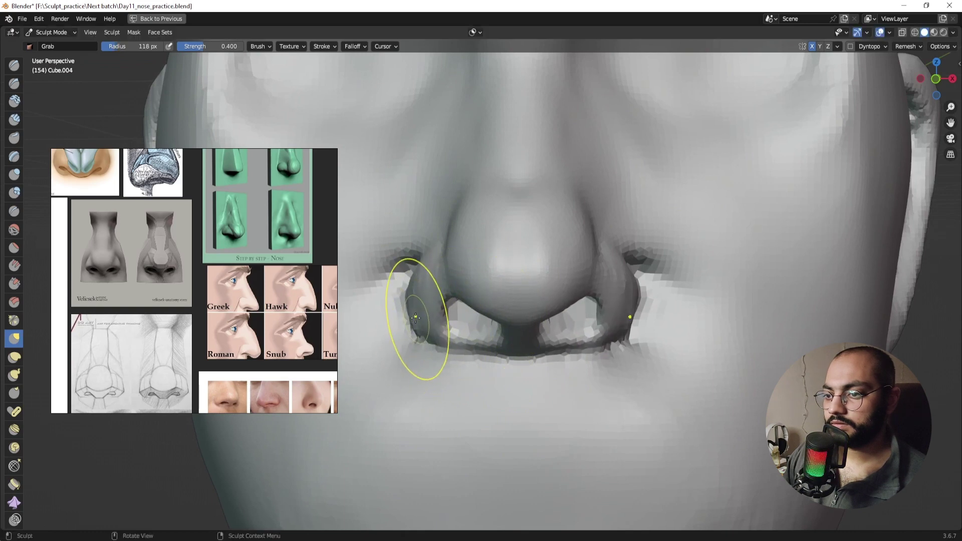
scroll(435, 309, "down", 10)
mouse_move(515, 401)
middle_mouse_down()
mouse_move(587, 364)
mouse_move(514, 354)
middle_mouse_up()
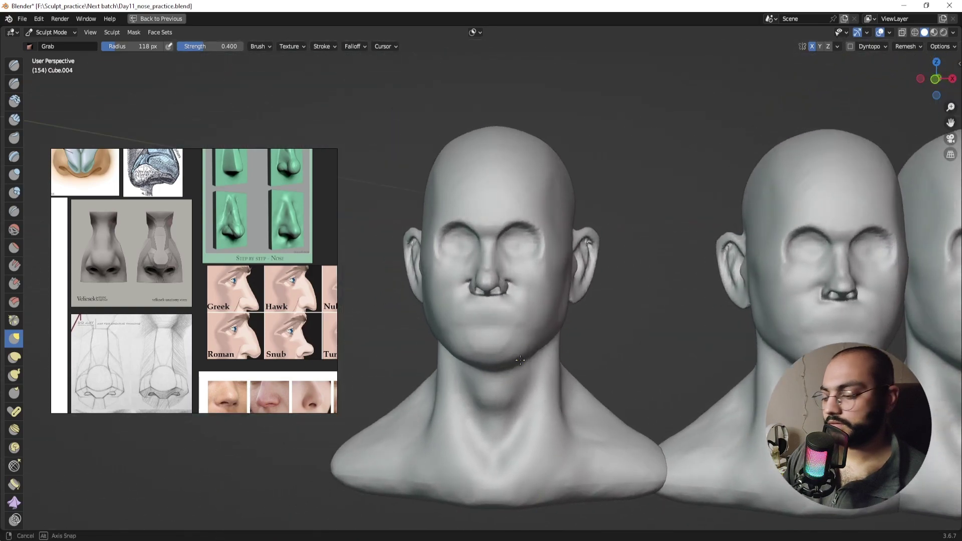
Step: Reshape the nose tip in front orthographic view with Grab at radii of 128 px and 120 px
key("KP_1")
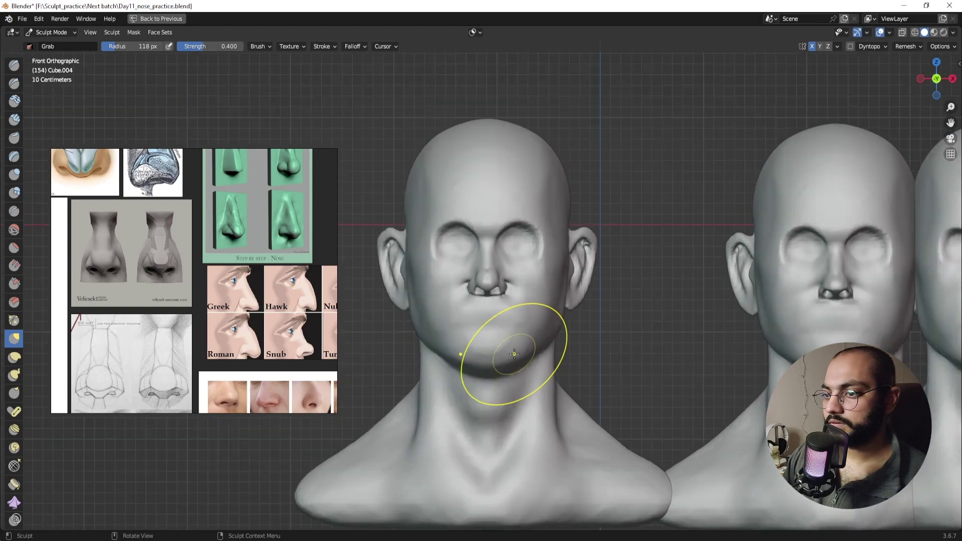
middle_click_drag(450, 348, 471, 250, "ctrl")
key("bracketright")
key("bracketright")
key("bracketright")
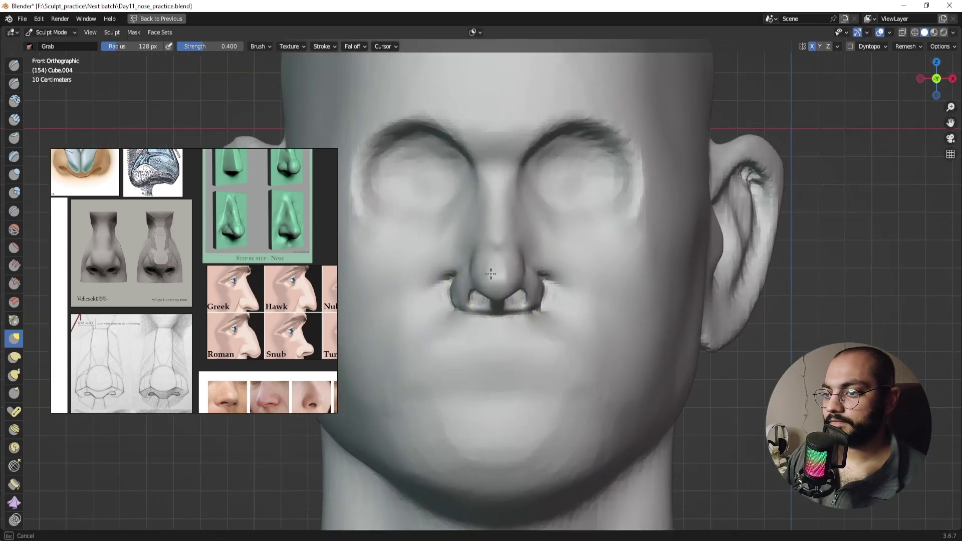
left_click_drag(481, 272, 475, 258)
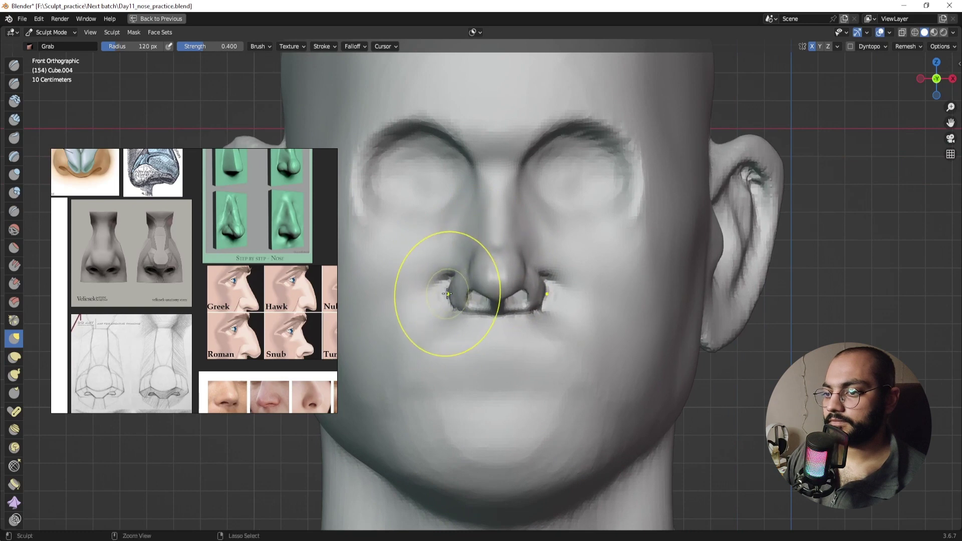
Step: Refine the outer edge of the nostril wing where it meets the cheek with Grab at 61 px
scroll(457, 291, "down", 4)
mouse_move(457, 291)
middle_mouse_down()
mouse_move(434, 354)
mouse_move(490, 269)
mouse_move(521, 283)
middle_mouse_up()
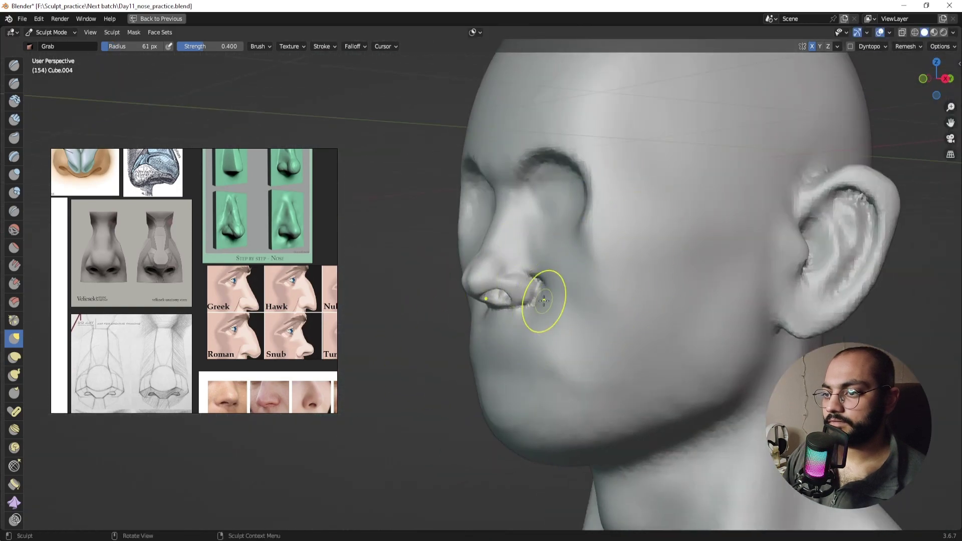
mouse_move(546, 334)
middle_mouse_down()
mouse_move(506, 300)
mouse_move(582, 288)
mouse_move(436, 216)
middle_mouse_up()
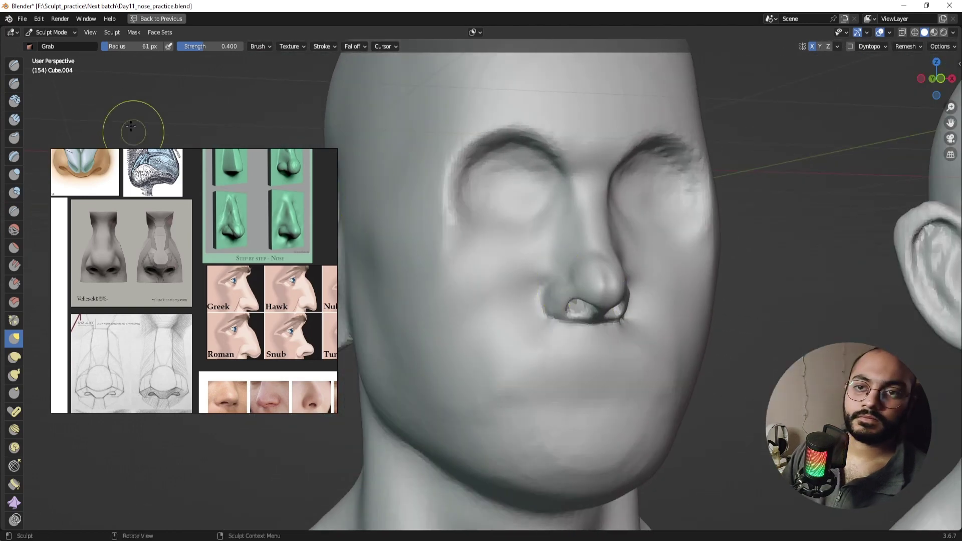
Step: Carve creases from the nostril wings diagonally down the cheeks with Draw Sharp at 36 px
left_click(14, 83)
key("bracketleft")
key("bracketleft")
key("bracketleft")
key("bracketleft")
key("bracketleft")
mouse_move(573, 314)
middle_mouse_down("shift")
mouse_move(515, 296)
mouse_move(531, 275)
mouse_move(486, 285)
middle_mouse_up("shift")
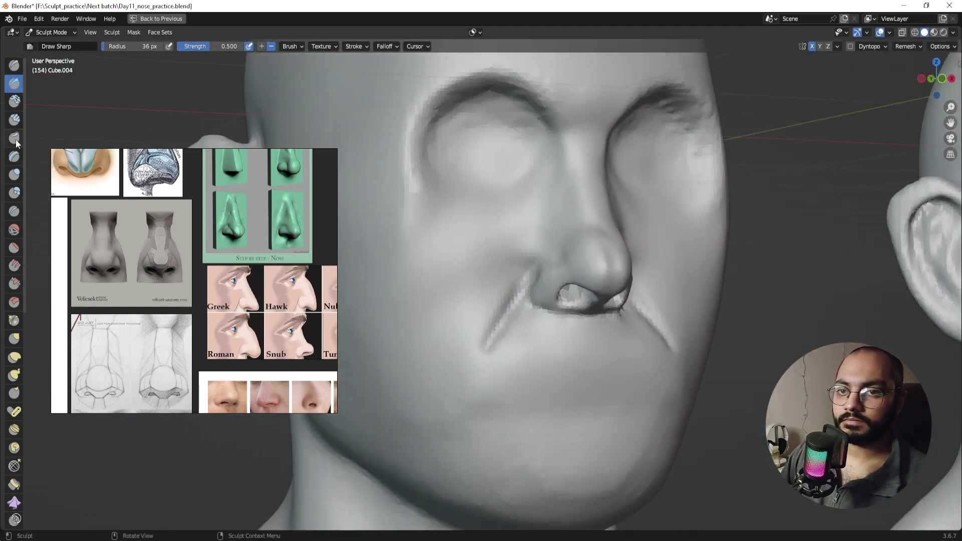
Step: Build up and smooth the cheeks beside the nostril wings and creases with Clay Strips at radii of 76, 81 and 127 px
middle_click_drag(511, 251, 436, 255)
left_click(14, 119)
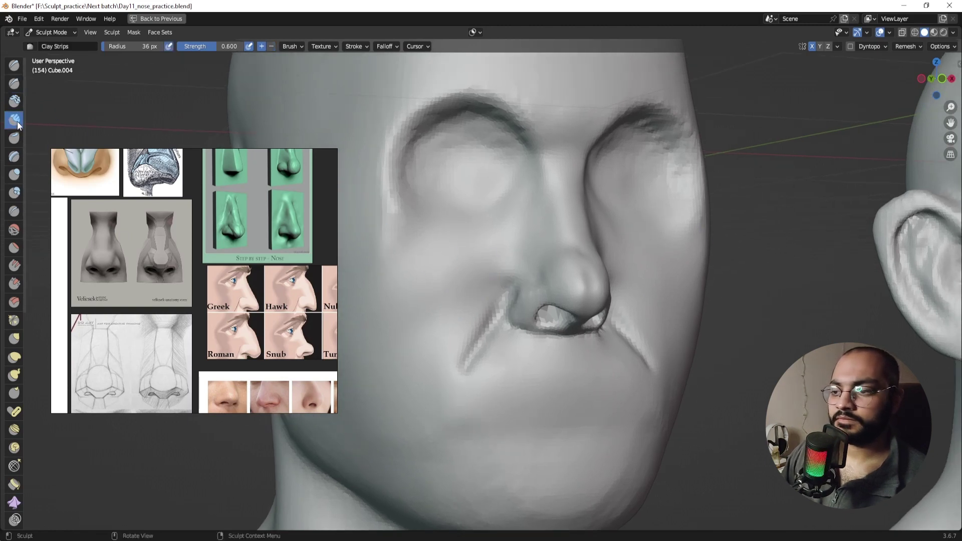
key("f")
middle_click_drag(535, 289, 523, 262)
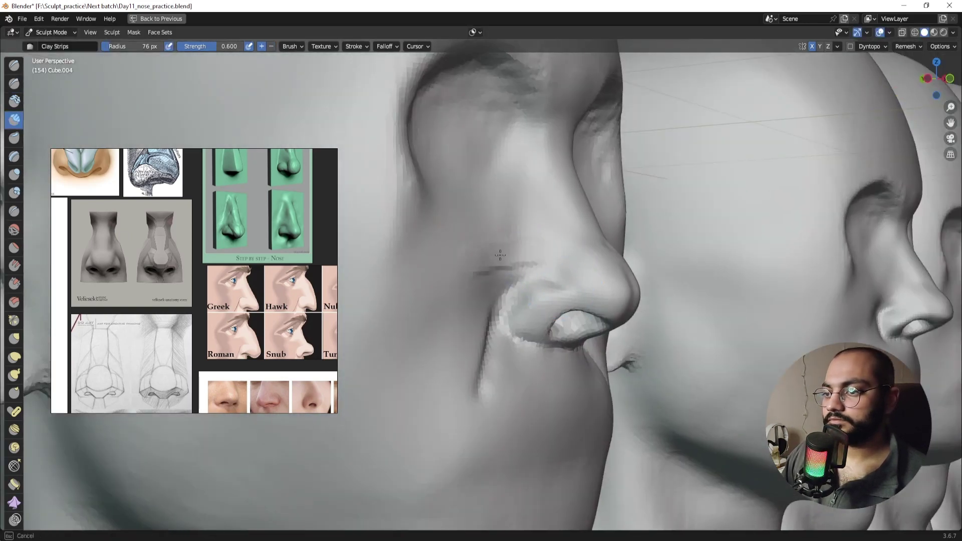
mouse_move(456, 350)
middle_mouse_down()
mouse_move(444, 326)
mouse_move(451, 308)
mouse_move(506, 295)
middle_mouse_up()
left_click_drag(438, 367, 493, 342, "shift")
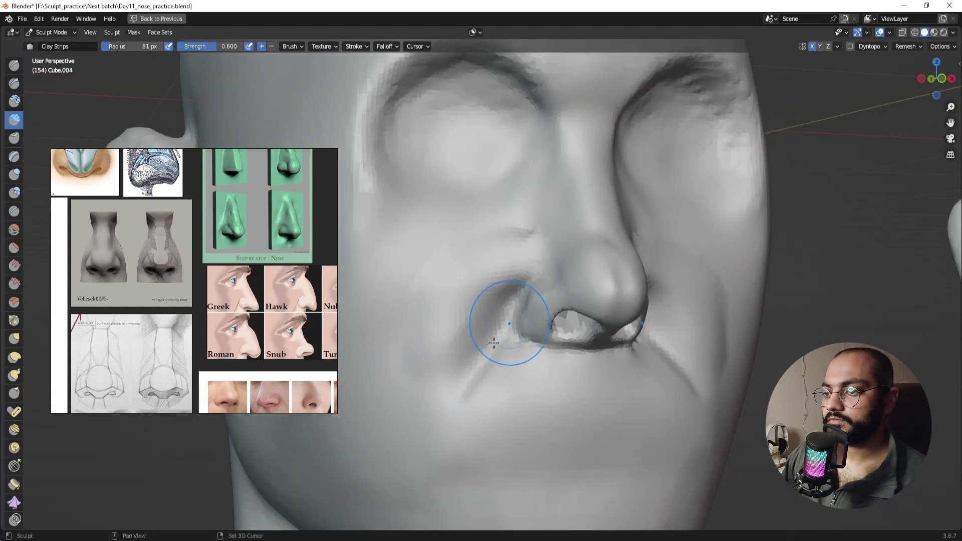
middle_click_drag(469, 362, 456, 315, "ctrl")
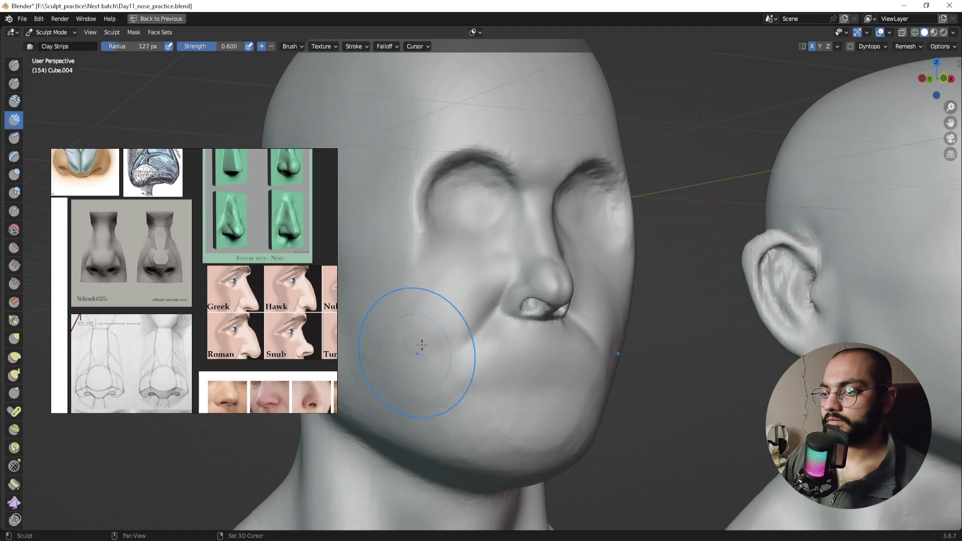
Step: Narrow the sides of the nose tip from the front with Grab, reducing the radius to 77 px
mouse_move(448, 346)
middle_mouse_down()
mouse_move(478, 414)
mouse_move(514, 381)
mouse_move(539, 267)
mouse_move(534, 328)
mouse_move(539, 308)
mouse_move(508, 289)
mouse_move(517, 309)
mouse_move(399, 281)
mouse_move(391, 266)
mouse_move(496, 273)
mouse_move(521, 317)
mouse_move(501, 312)
middle_mouse_up()
key("g")
key("f")
middle_click_drag(511, 308, 523, 253, "ctrl")
key("f")
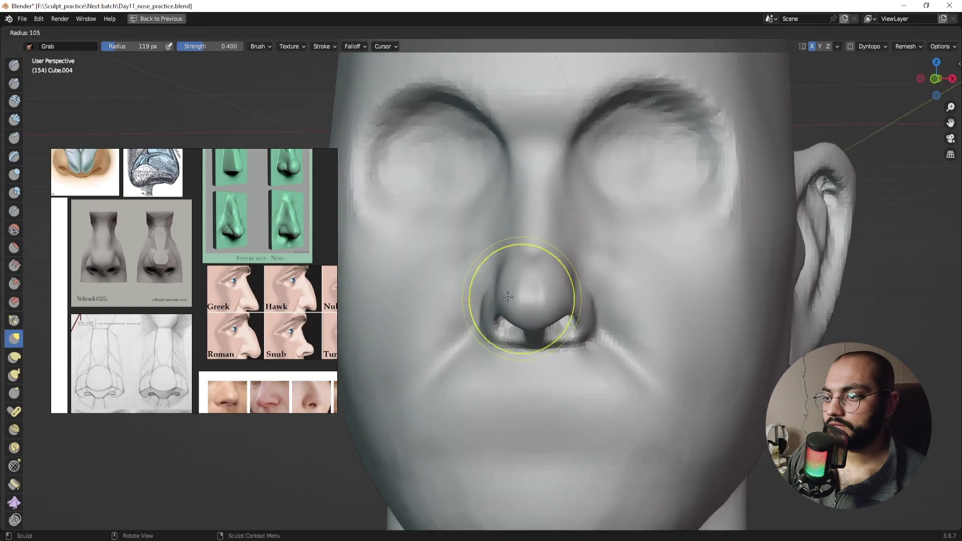
left_click(559, 299)
left_click_drag(522, 291, 539, 294)
Step: Compare the new nose with the noses on the neighbouring busts
mouse_move(540, 301)
middle_mouse_down("ctrl")
mouse_move(548, 356)
mouse_move(476, 269)
mouse_move(498, 253)
mouse_move(525, 266)
mouse_move(571, 363)
middle_mouse_up("ctrl")
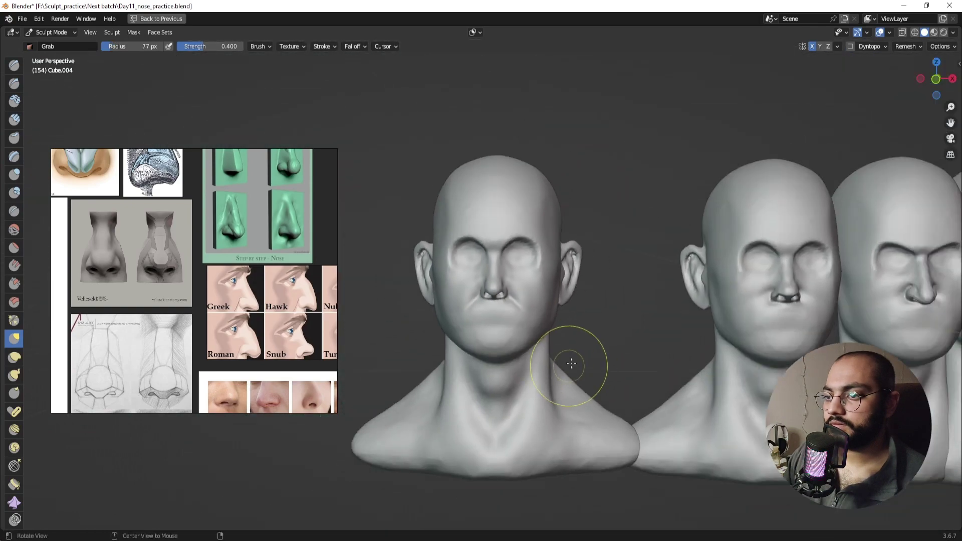
middle_click_drag(641, 317, 601, 297, "shift")
middle_click_drag(864, 308, 631, 300, "shift")
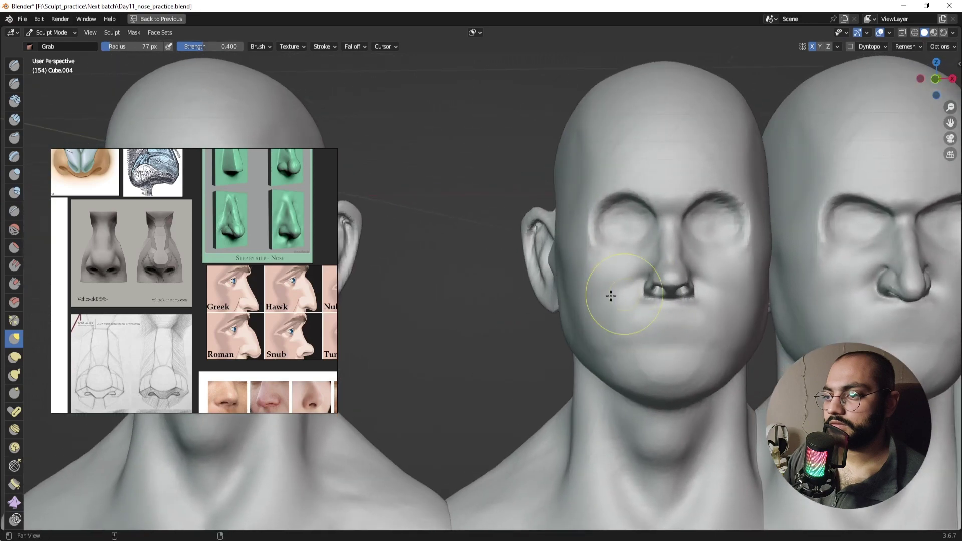
middle_click_drag(428, 294, 627, 291, "shift")
scroll(665, 300, "down", 1)
middle_click_drag(546, 293, 676, 299, "shift")
mouse_move(676, 283)
middle_mouse_down("ctrl")
mouse_move(677, 312)
mouse_move(655, 308)
middle_mouse_up("ctrl")
Step: Switch to Object Mode, deselect the bust and frame its nose in a close three-quarter view
key("ctrl+Tab")
left_click(590, 305)
left_click(590, 305)
middle_click_drag(587, 295, 578, 211, "ctrl")
mouse_move(529, 278)
middle_mouse_down()
mouse_move(561, 284)
mouse_move(57, 280)
middle_mouse_up()
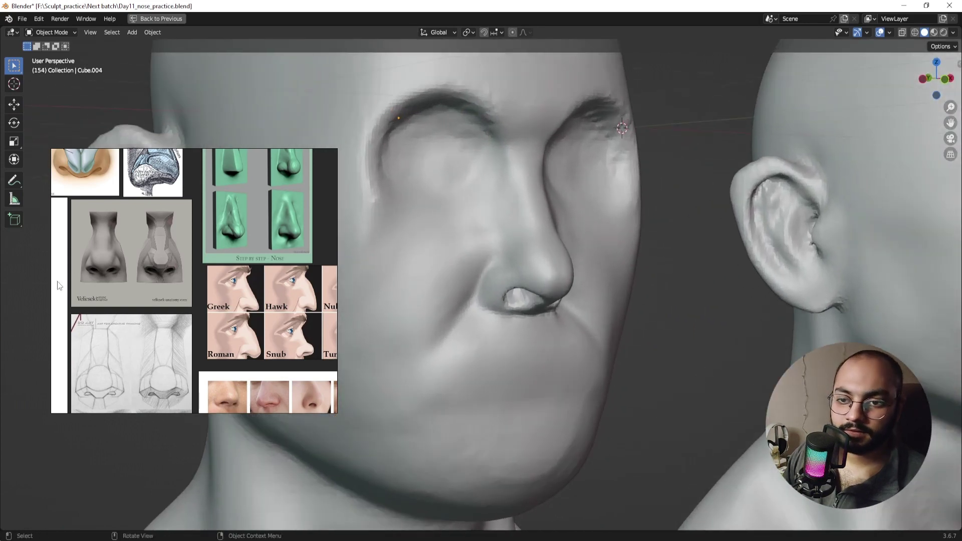
Step: Look through the reference board's nose anatomy drawings, nose type chart and male head photos, ending on the profile portraits
left_click_drag(120, 382, 138, 352, "alt")
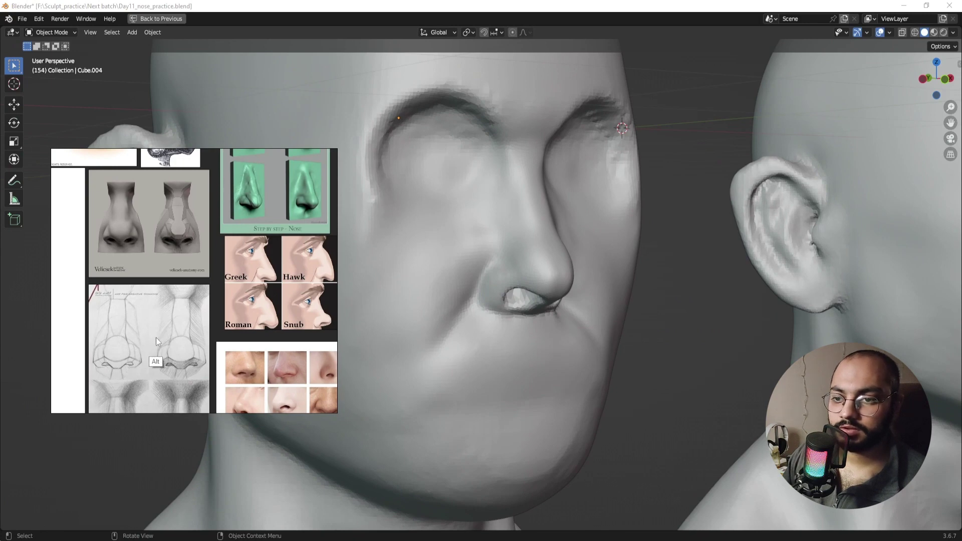
left_click_drag(171, 358, 155, 285, "alt")
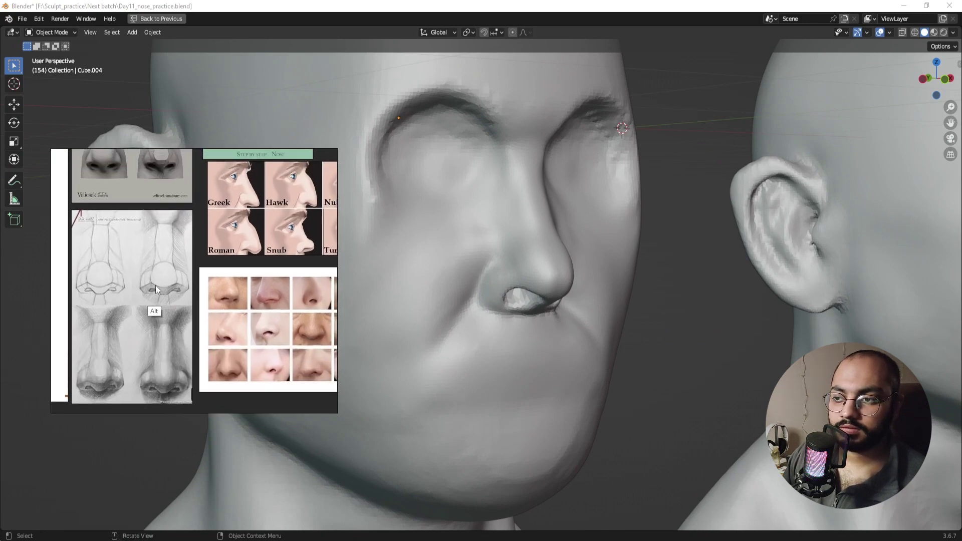
middle_click_drag(112, 308, 226, 290)
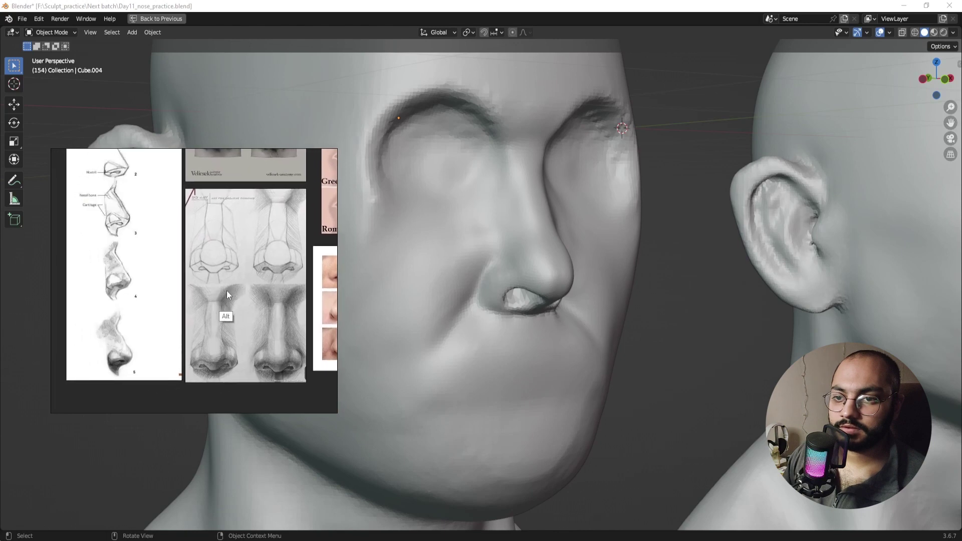
left_click_drag(226, 291, 135, 355, "alt")
left_click_drag(207, 239, 141, 309, "alt")
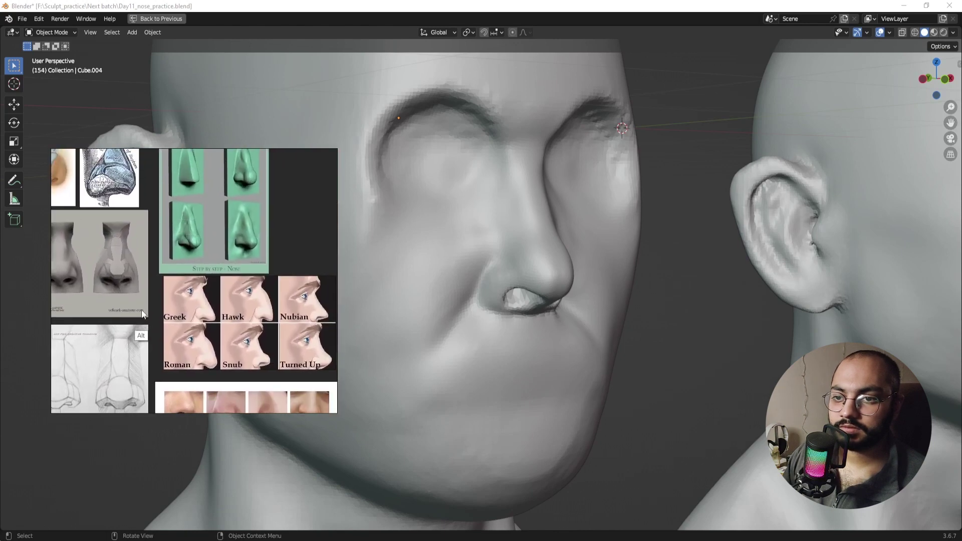
middle_click_drag(141, 313, 180, 267)
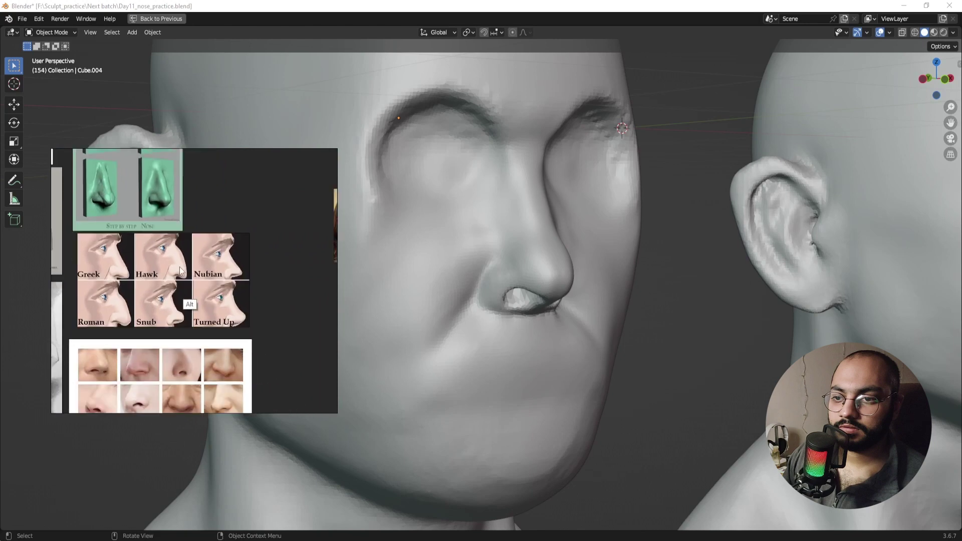
left_click_drag(179, 267, 139, 215, "alt")
left_click_drag(269, 236, 103, 247, "alt")
left_click_drag(172, 340, 132, 211, "alt")
left_click_drag(243, 337, 143, 236, "alt")
left_click_drag(242, 314, 173, 276, "alt")
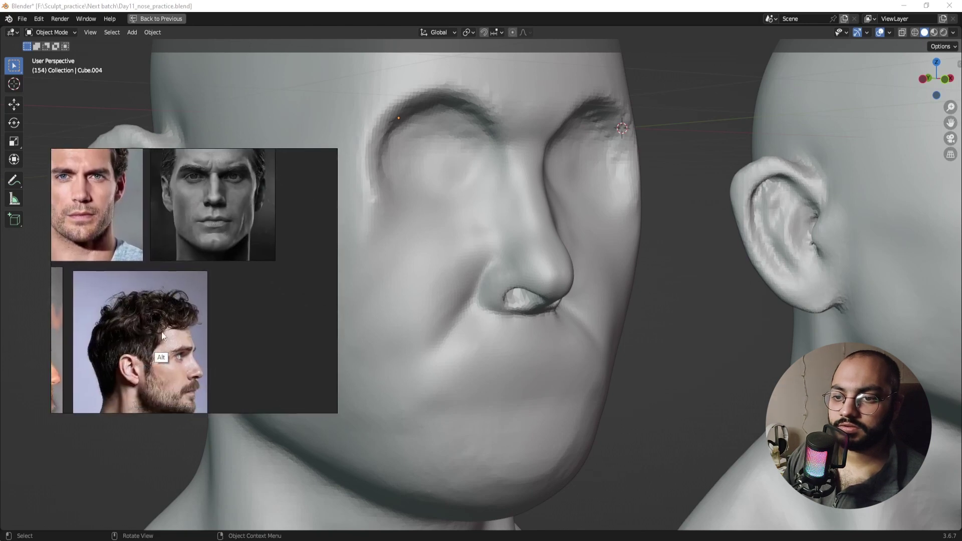
left_click_drag(140, 338, 264, 280, "alt")
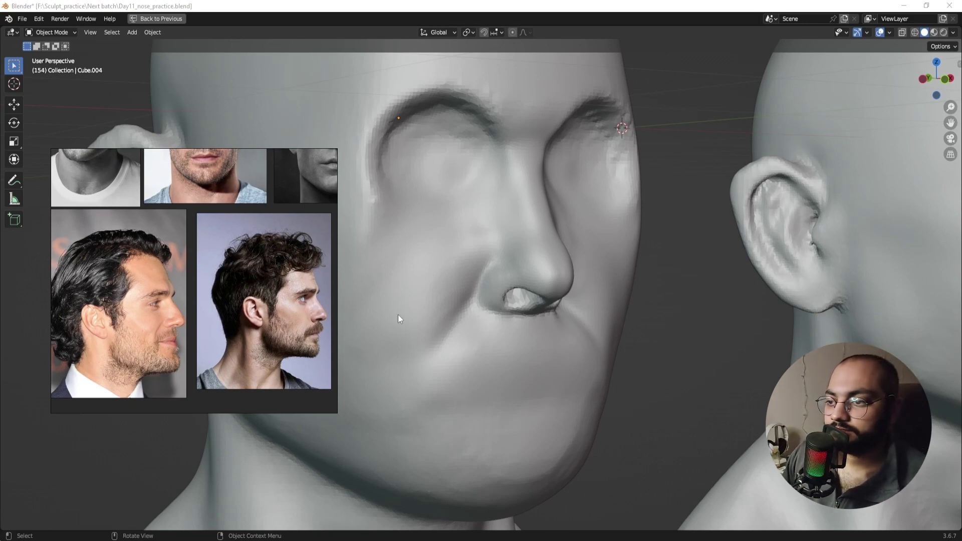
Step: Review the different noses on the whole row of busts from front and three-quarter views
middle_click_drag(399, 319, 577, 322)
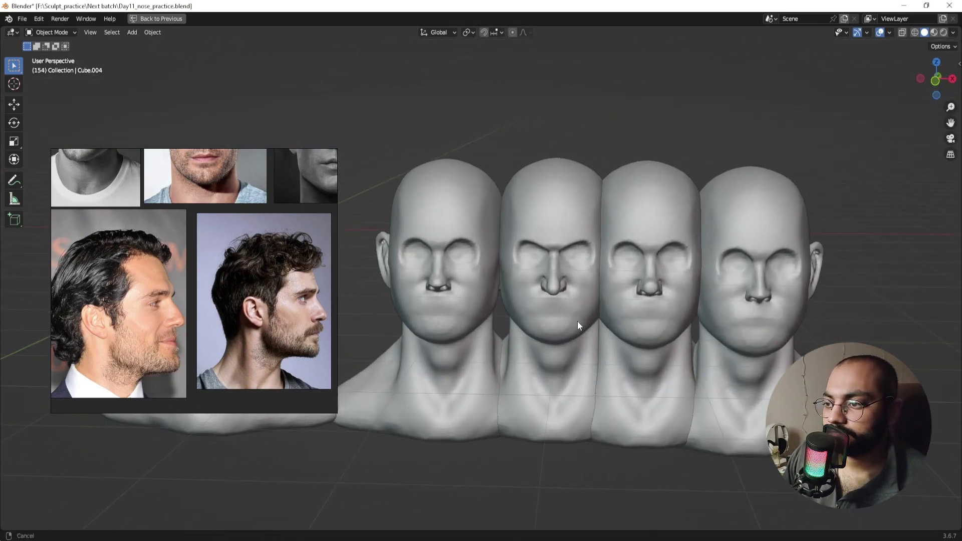
scroll(638, 299, "up", 2)
middle_click_drag(638, 298, 563, 299)
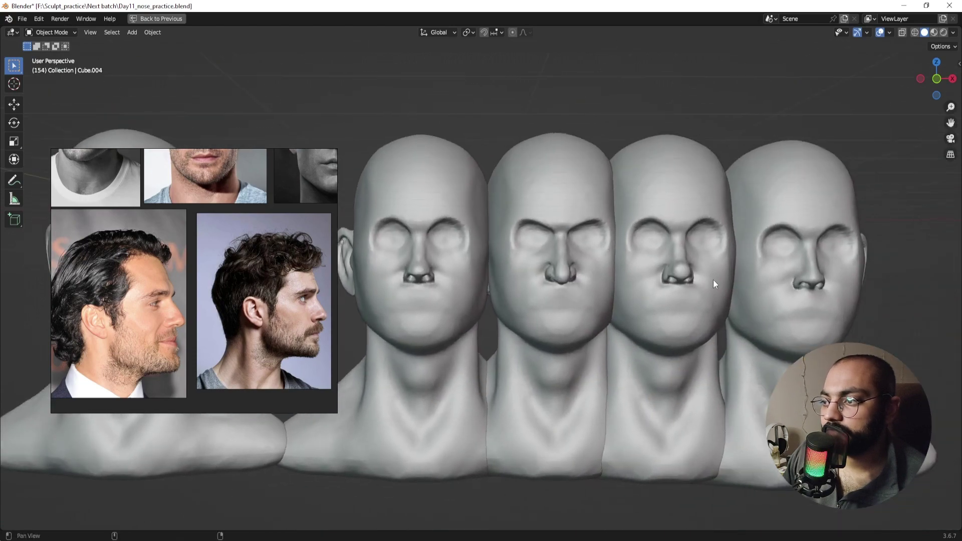
middle_click_drag(717, 285, 511, 295, "shift")
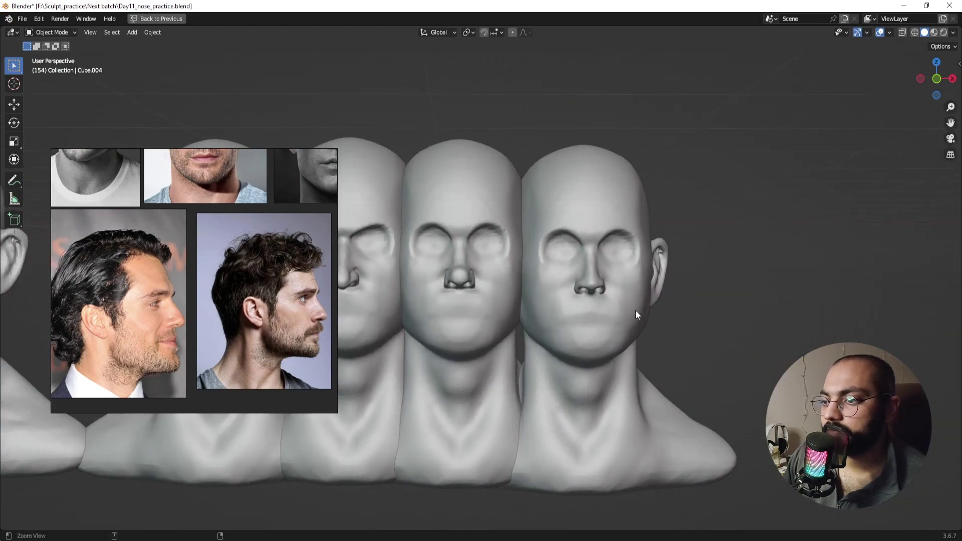
scroll(634, 280, "up", 4)
middle_click_drag(662, 281, 588, 293, "shift")
scroll(608, 257, "up", 3)
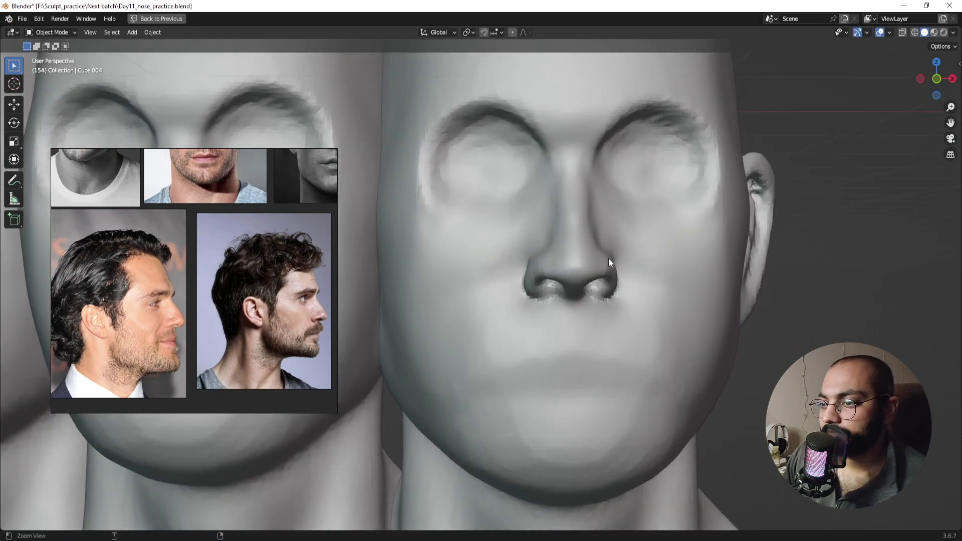
middle_click_drag(608, 258, 677, 308)
scroll(535, 287, "down", 2)
scroll(542, 275, "down", 3)
middle_click_drag(450, 309, 641, 299, "shift")
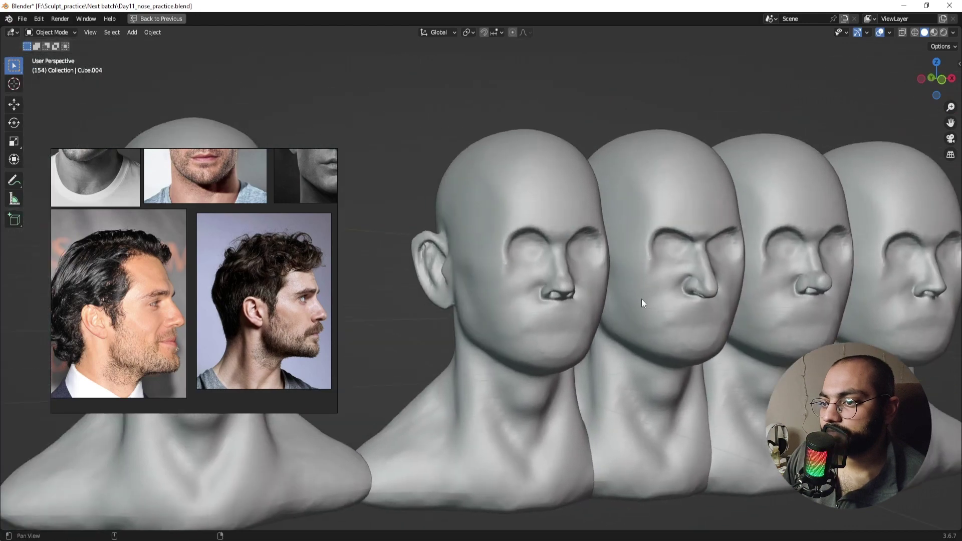
left_click_drag(641, 299, 678, 301, "alt+shift")
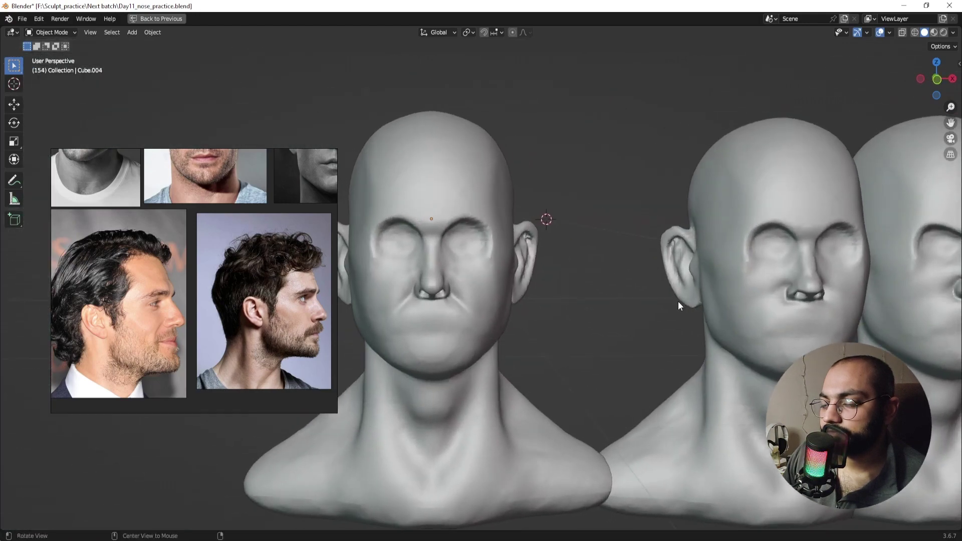
middle_click_drag(678, 304, 661, 299)
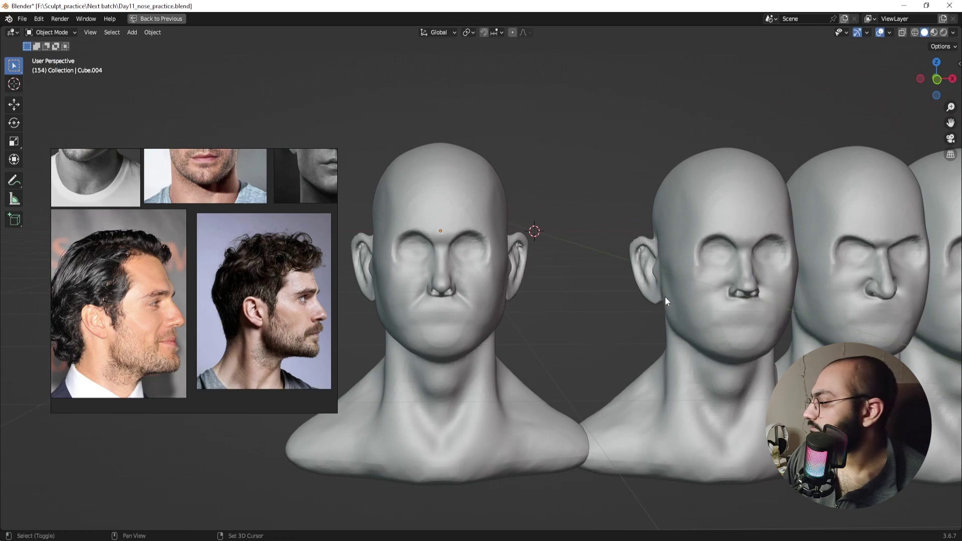